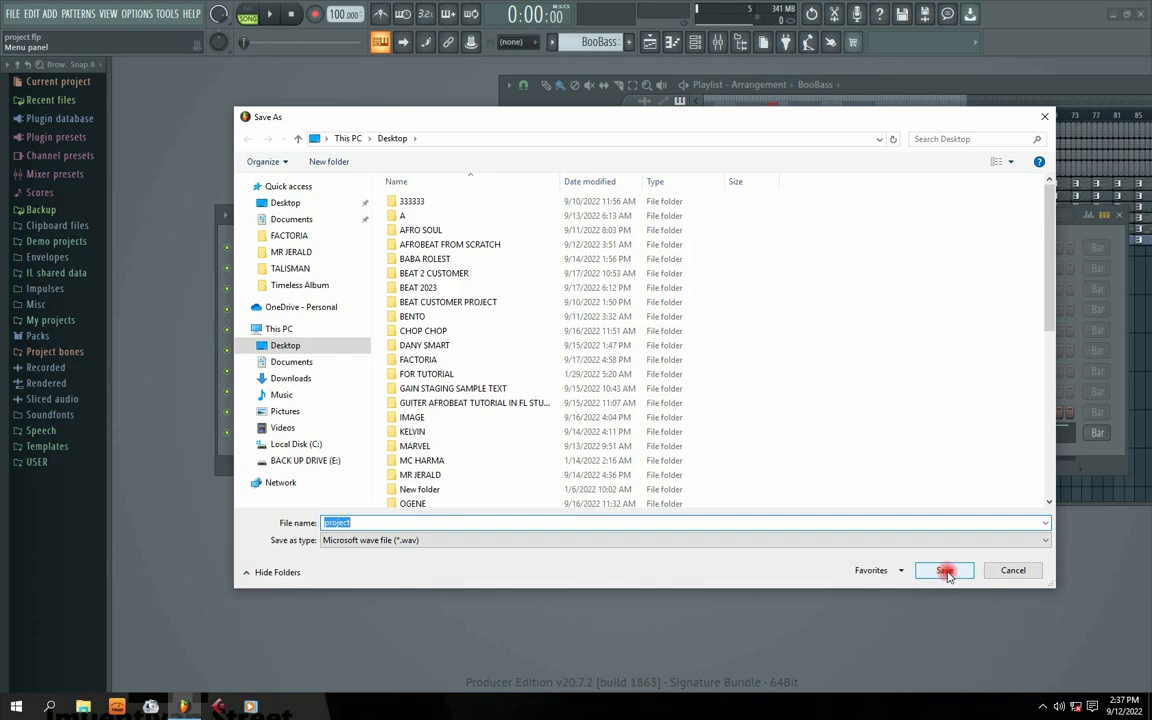
{"action": "left_click", "coordinate": [945, 572]}
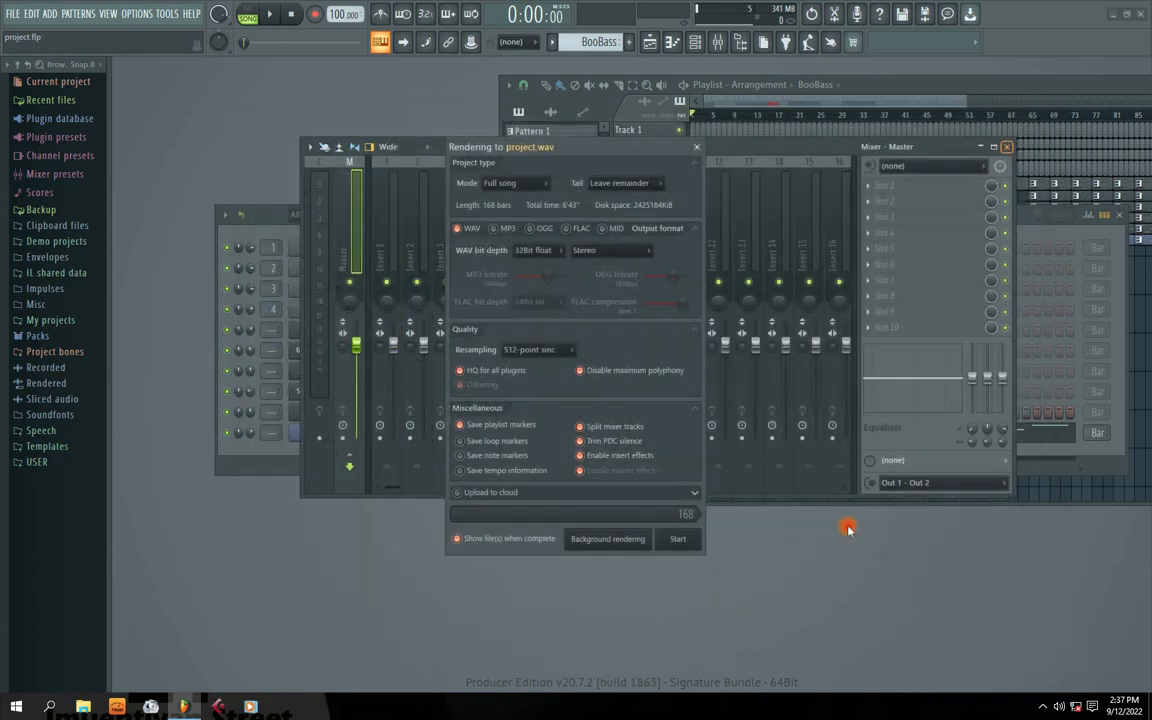
{"action": "left_click", "coordinate": [588, 426]}
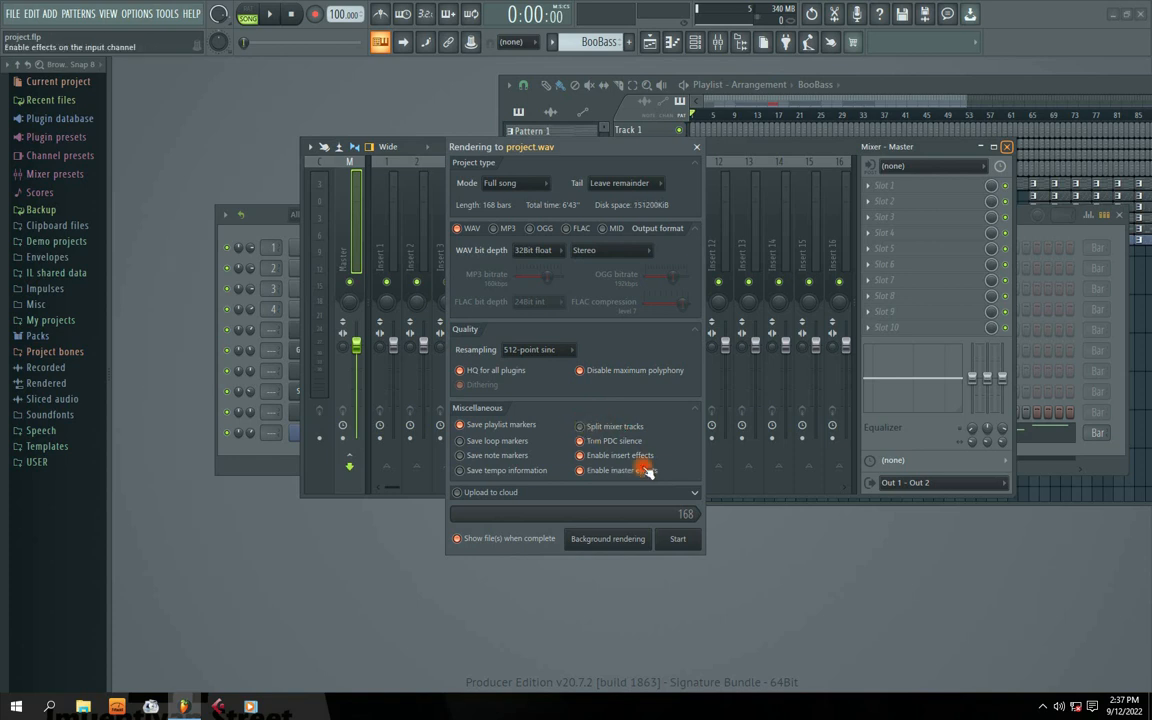
{"action": "left_click", "coordinate": [697, 147]}
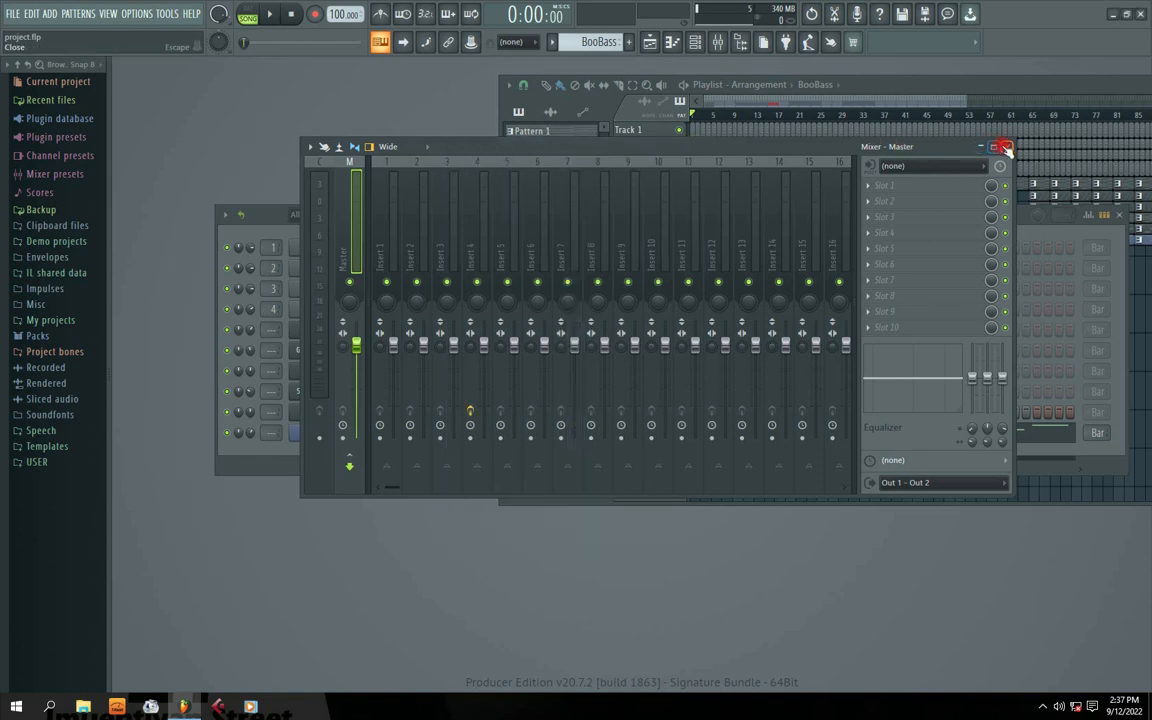
- Close the mixer and reposition the channel rack in the workspace
{"action": "left_click_drag", "start_coordinate": [640, 149], "coordinate": [690, 146]}
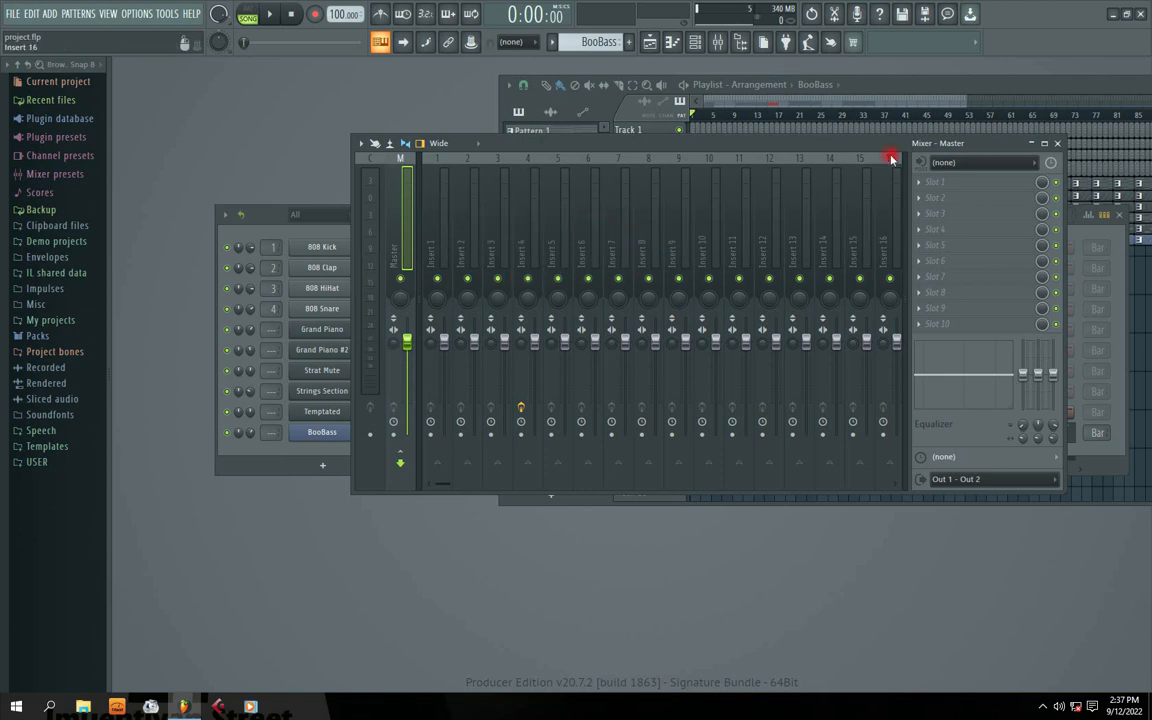
{"action": "left_click", "coordinate": [1057, 143]}
{"action": "mouse_move", "coordinate": [619, 216]}
{"action": "left_mouse_down"}
{"action": "mouse_move", "coordinate": [658, 200]}
{"action": "mouse_move", "coordinate": [625, 200]}
{"action": "left_mouse_up"}
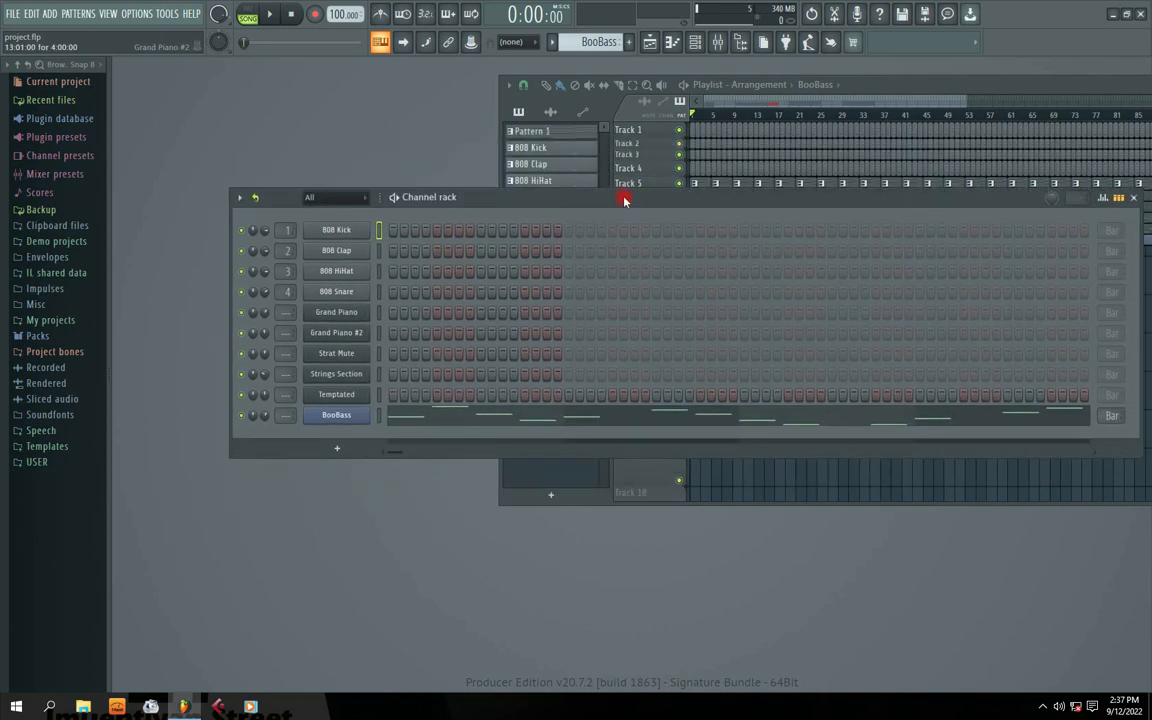
{"action": "left_click", "coordinate": [719, 41]}
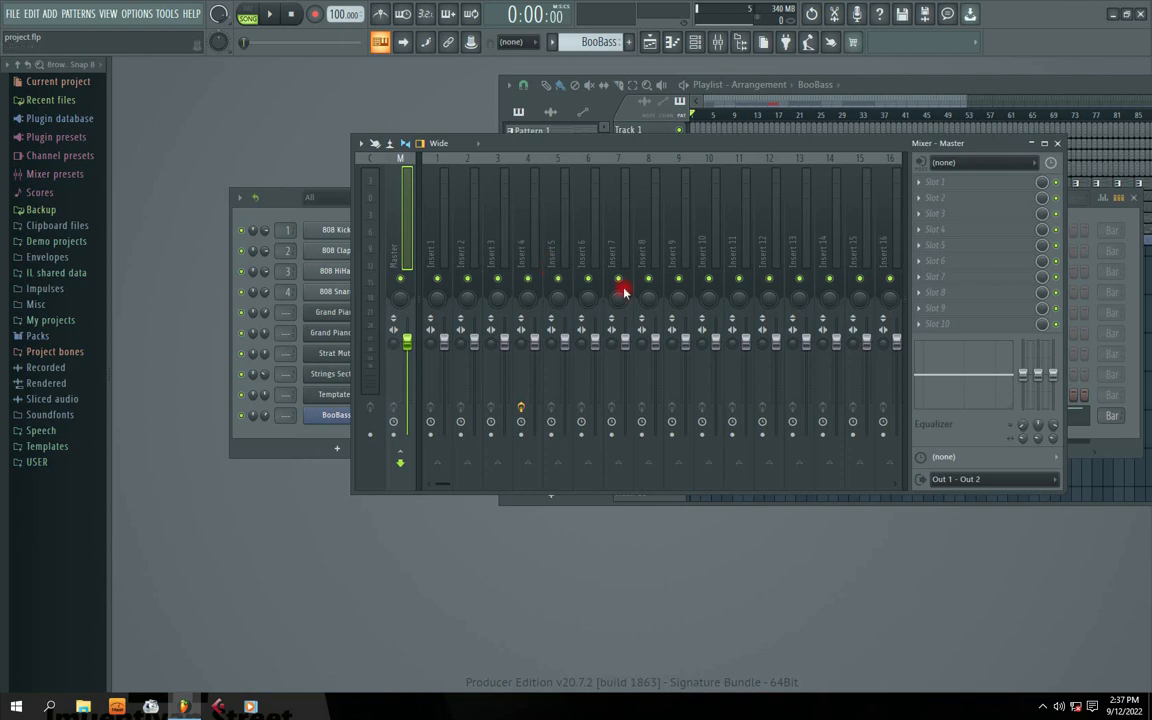
{"action": "left_click", "coordinate": [1057, 143]}
{"action": "left_click_drag", "start_coordinate": [460, 200], "coordinate": [533, 202]}
- Audition the 808 Kick sample in its channel settings and close them
{"action": "left_click", "coordinate": [408, 225]}
{"action": "left_click", "coordinate": [360, 504]}
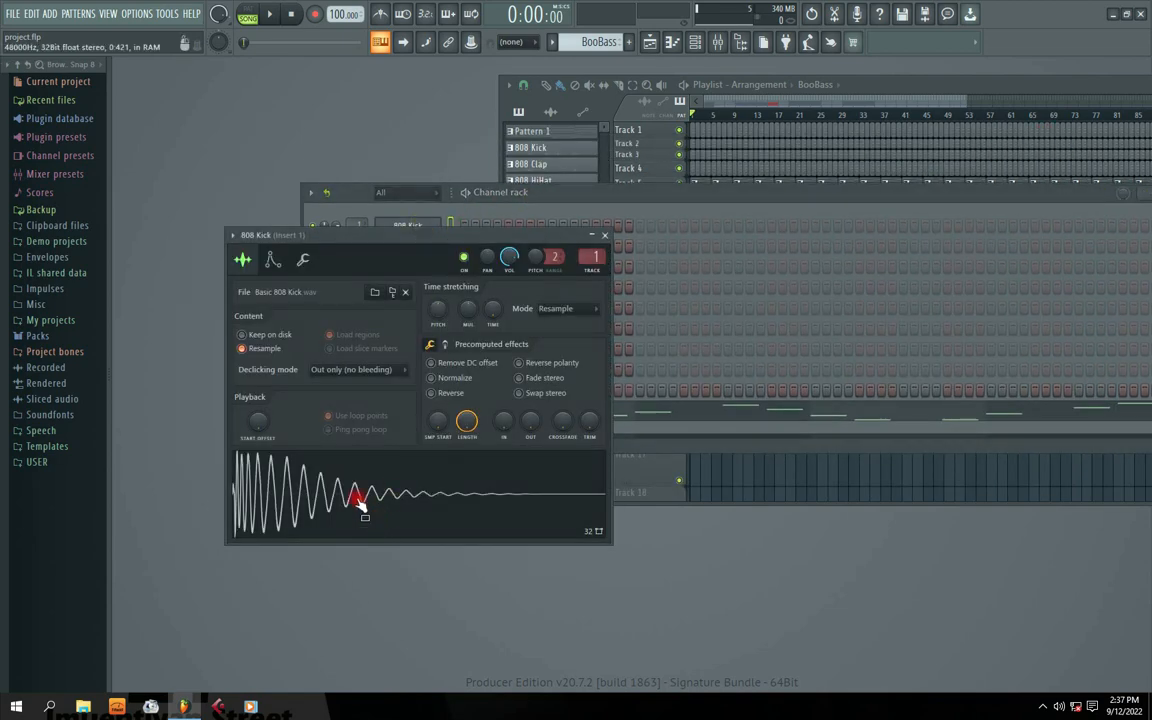
{"action": "left_click", "coordinate": [600, 230]}
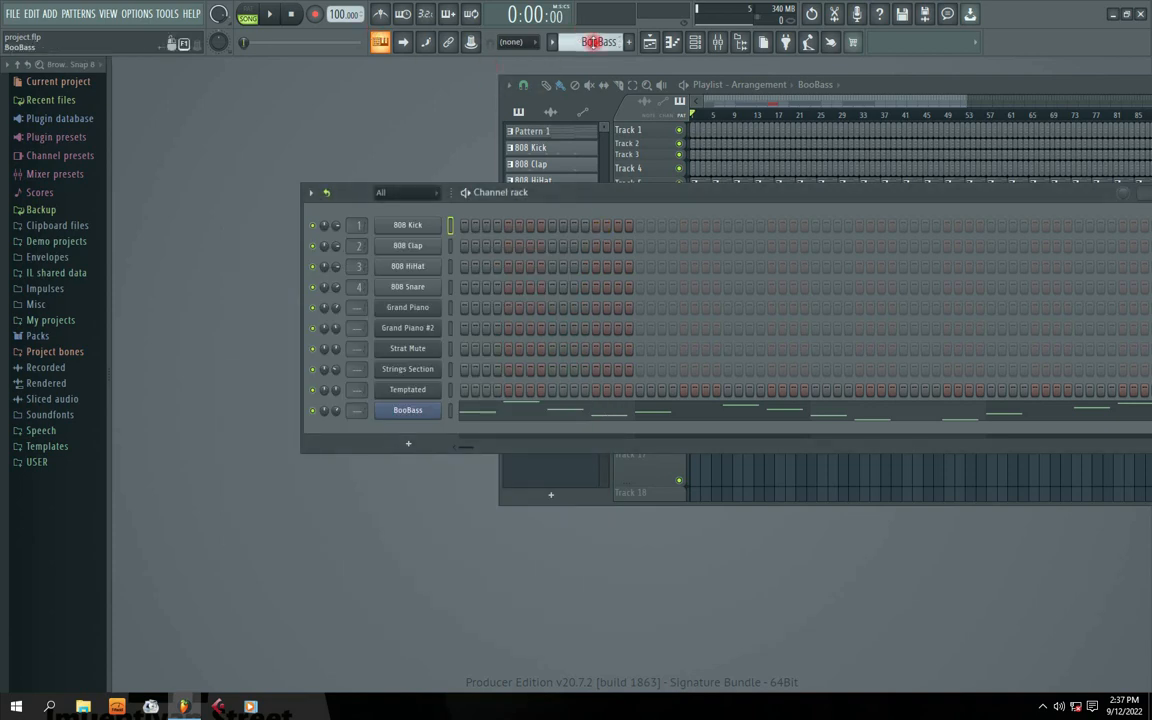
- Switch the active pattern to Pattern 1 and audition the 808 Kick sample again
{"action": "scroll", "coordinate": [595, 41], "scroll_direction": "up", "scroll_amount": 1}
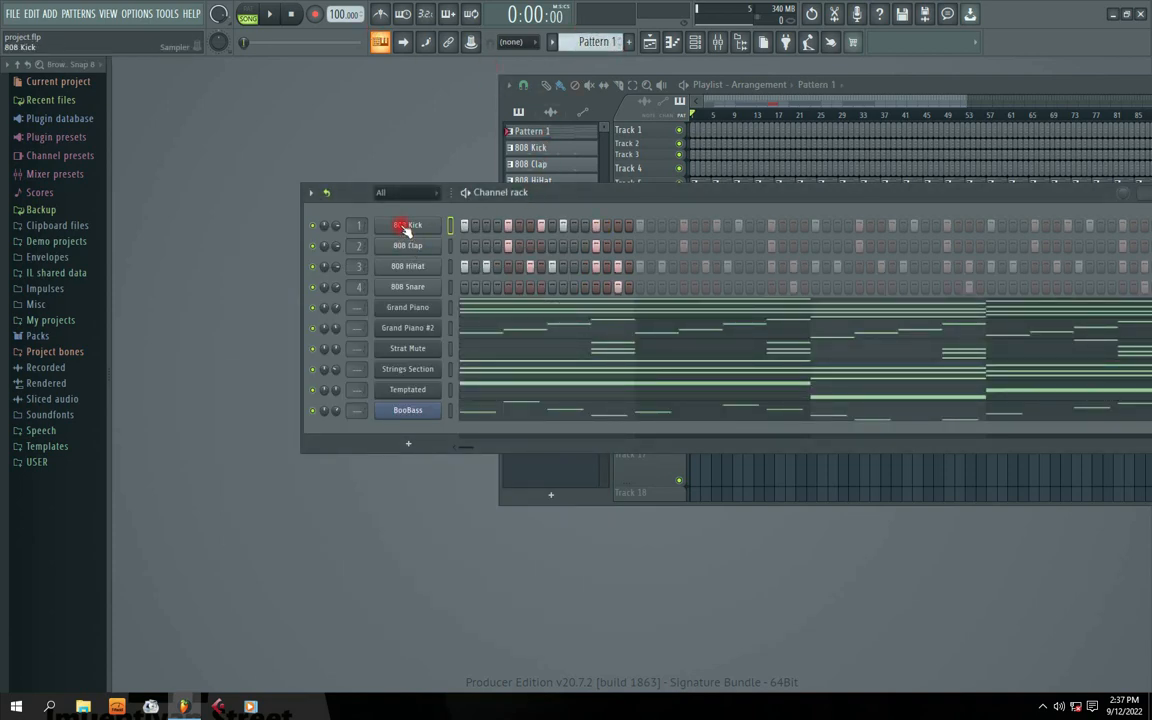
{"action": "left_click", "coordinate": [406, 225]}
{"action": "left_click", "coordinate": [333, 487]}
{"action": "left_click", "coordinate": [604, 235]}
- Play the arrangement in song mode with the playlist in view, return to the channel rack and stop playback
{"action": "left_click_drag", "start_coordinate": [609, 190], "coordinate": [584, 198]}
{"action": "key", "text": "space"}
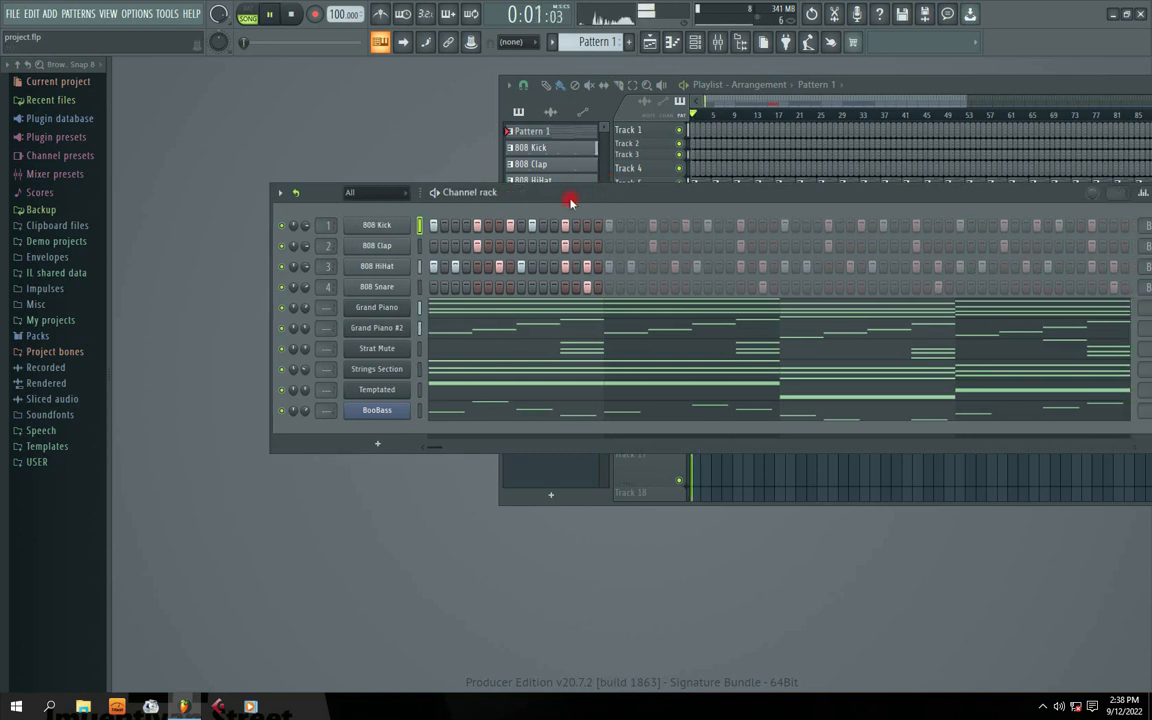
{"action": "left_click", "coordinate": [939, 77]}
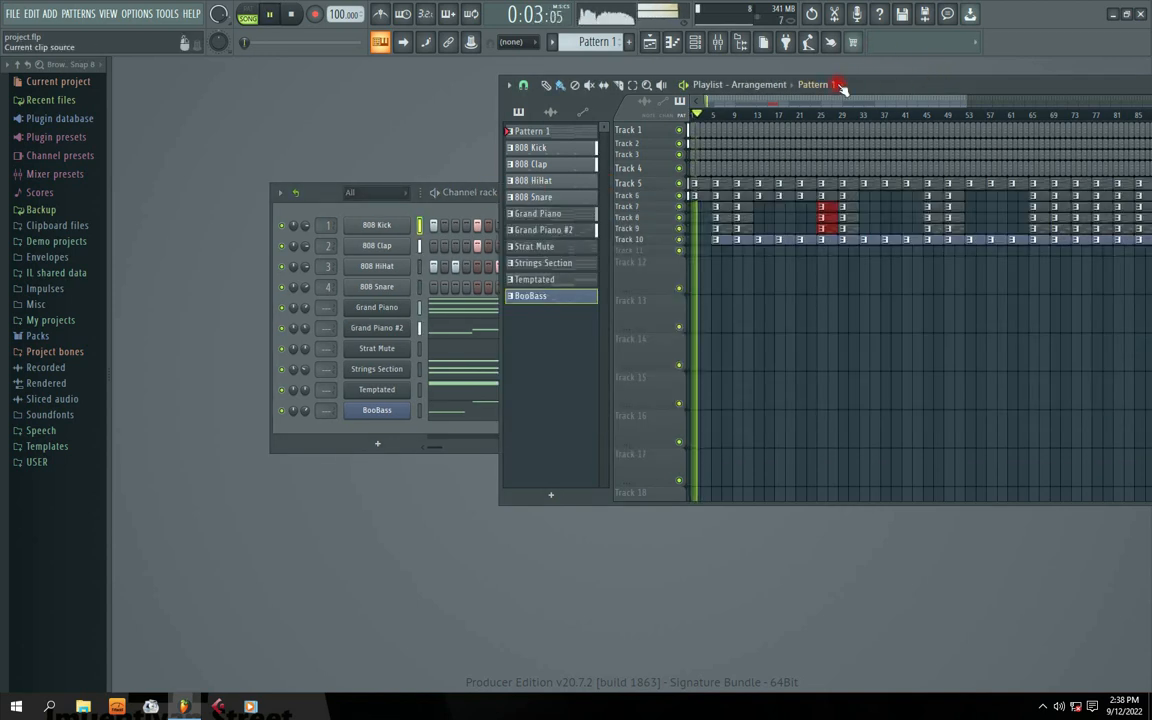
{"action": "left_click", "coordinate": [465, 195]}
{"action": "key", "text": "space"}
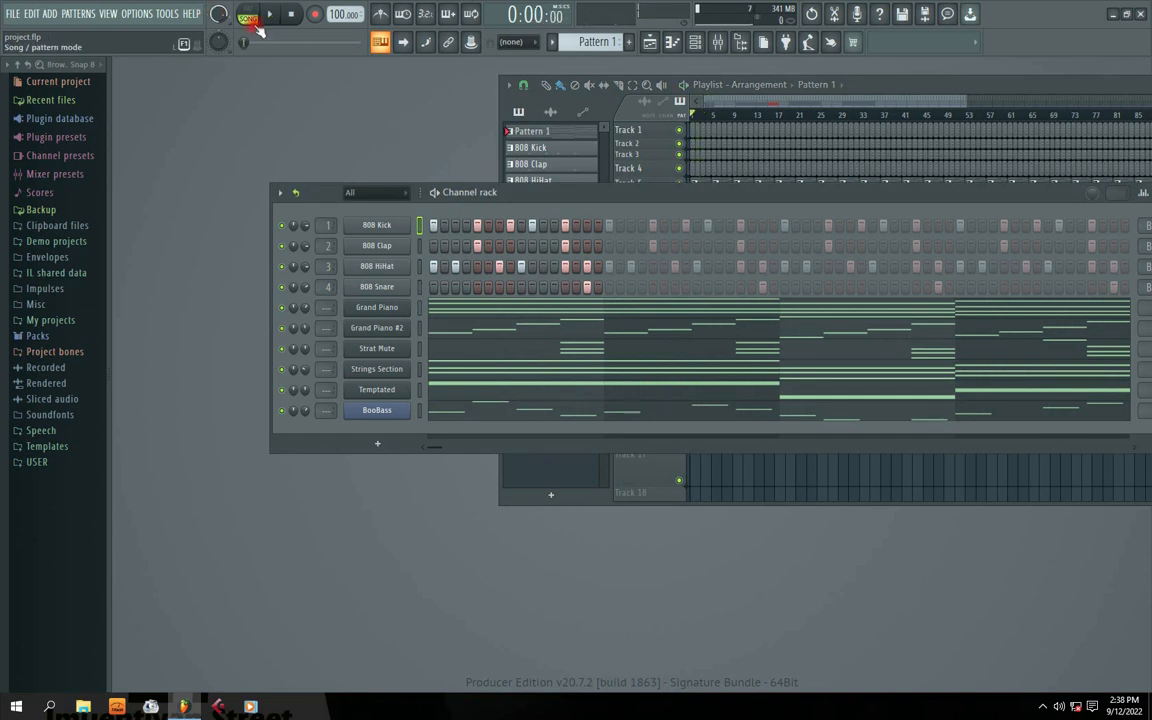
- Switch playback from song to pattern mode, play Pattern 1 and stop it
{"action": "left_click", "coordinate": [248, 11]}
{"action": "left_click_drag", "start_coordinate": [591, 204], "coordinate": [569, 190]}
{"action": "key", "text": "space"}
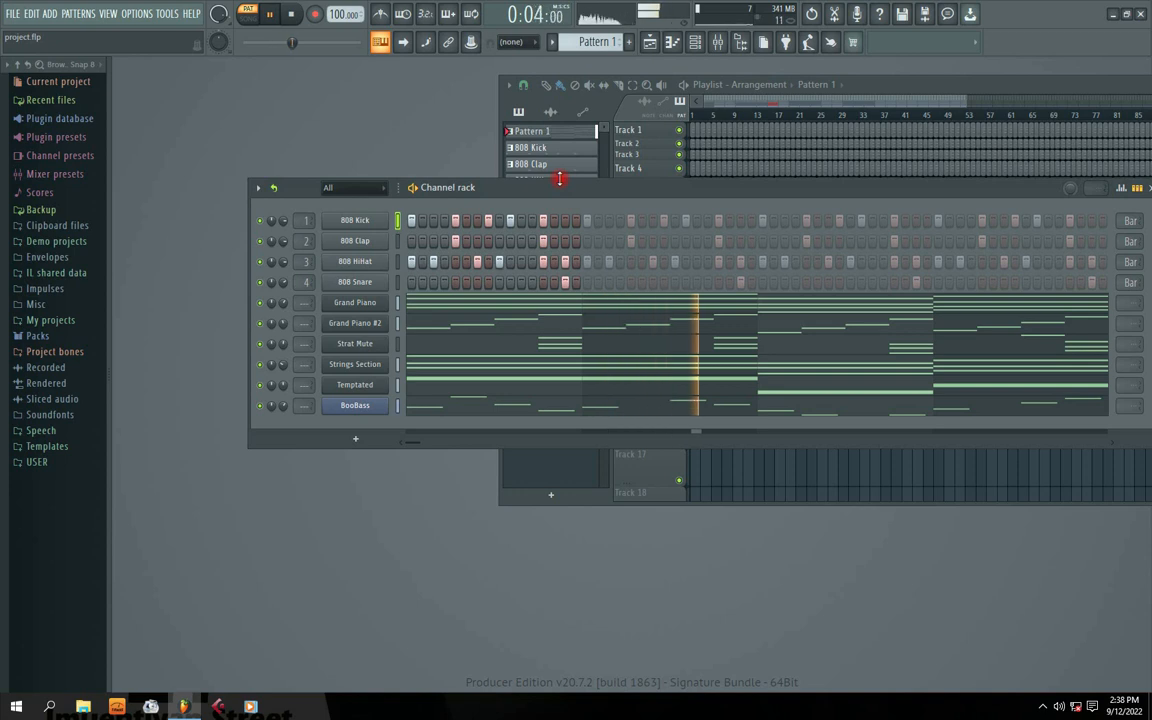
{"action": "key", "text": "space"}
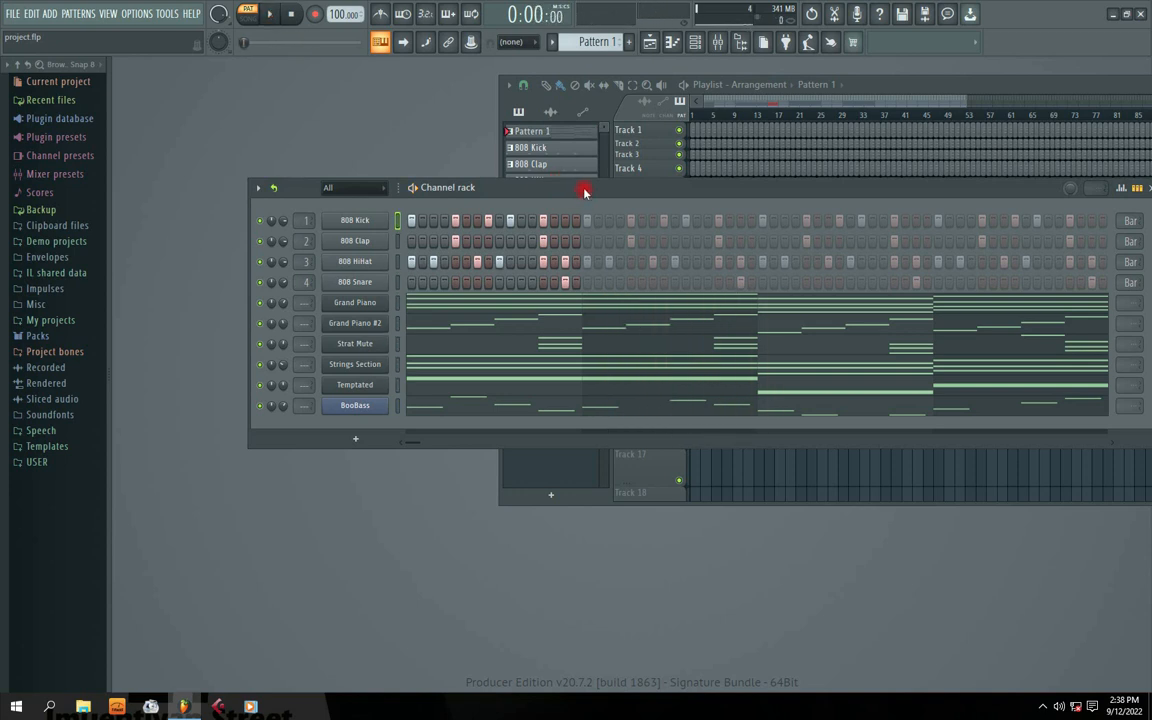
- Rearrange the playlist and channel rack windows so that all channels and the playlist tracks can be seen
{"action": "left_click_drag", "start_coordinate": [585, 192], "coordinate": [570, 205]}
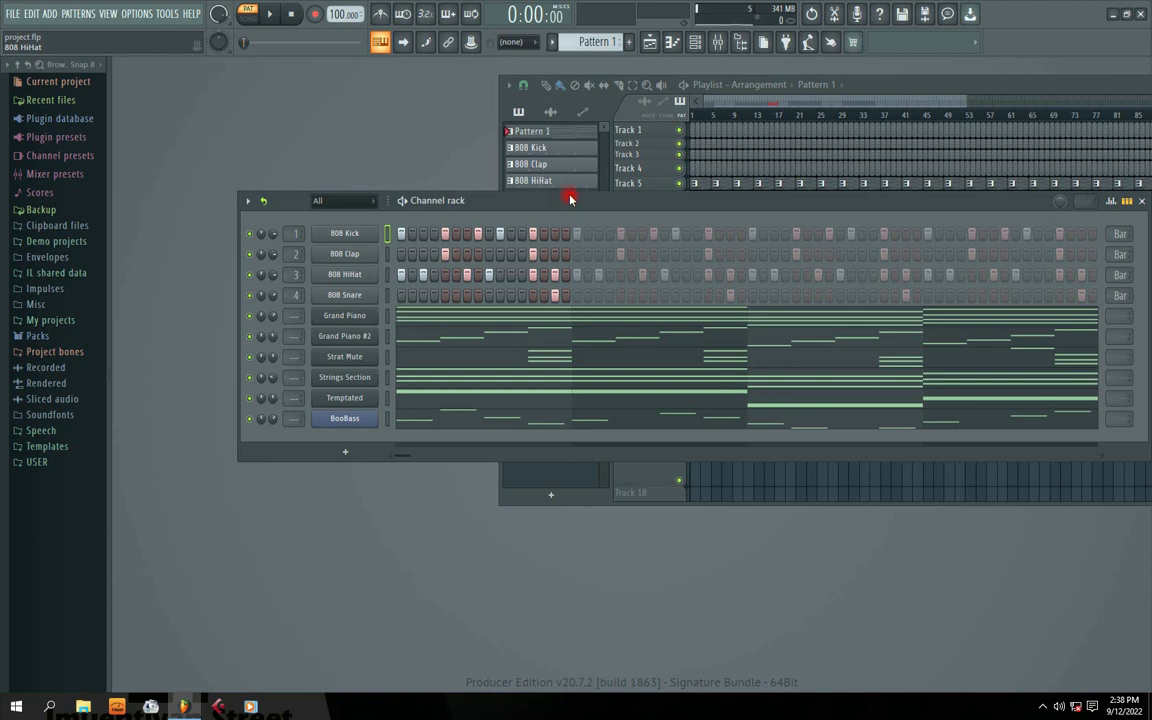
{"action": "left_click_drag", "start_coordinate": [573, 203], "coordinate": [540, 211]}
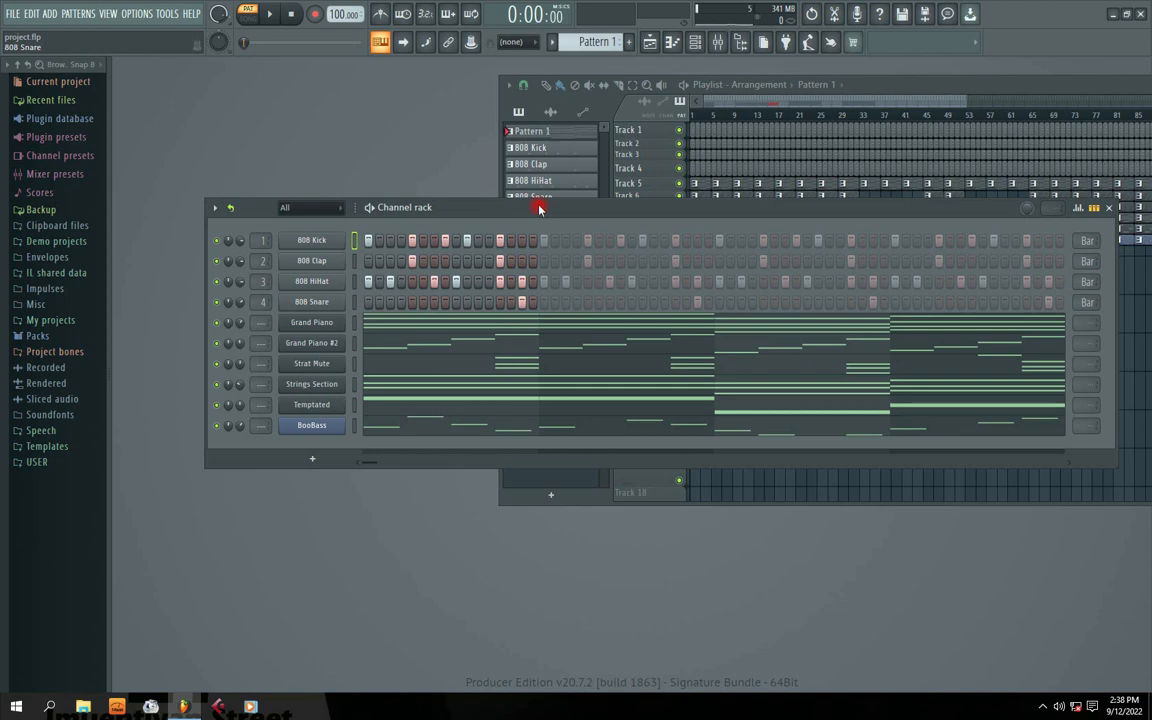
{"action": "left_click_drag", "start_coordinate": [866, 91], "coordinate": [898, 97]}
{"action": "left_click_drag", "start_coordinate": [527, 211], "coordinate": [586, 254]}
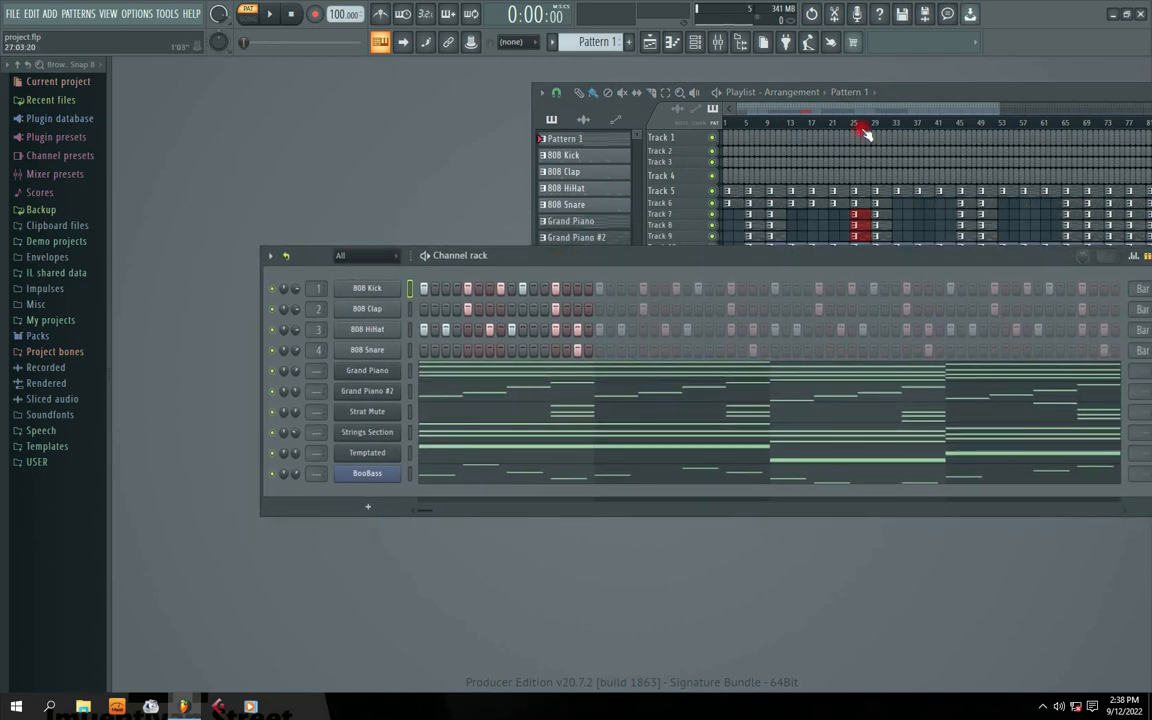
{"action": "left_click_drag", "start_coordinate": [913, 93], "coordinate": [940, 66]}
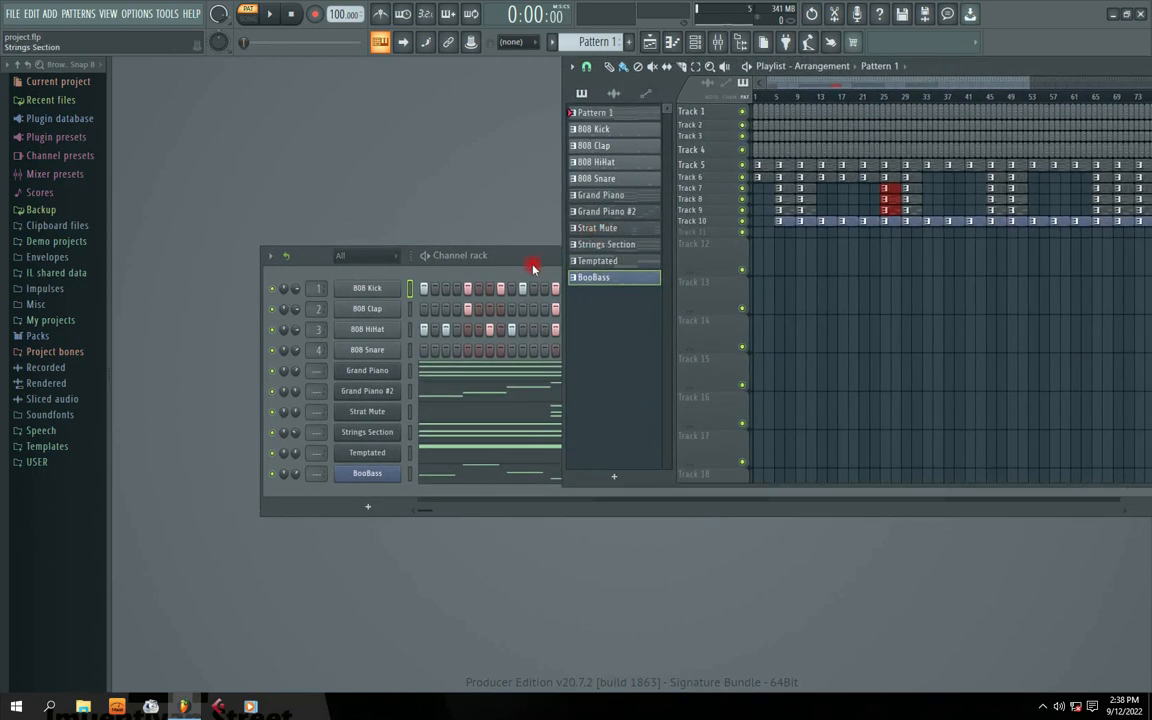
{"action": "left_click_drag", "start_coordinate": [534, 267], "coordinate": [463, 265]}
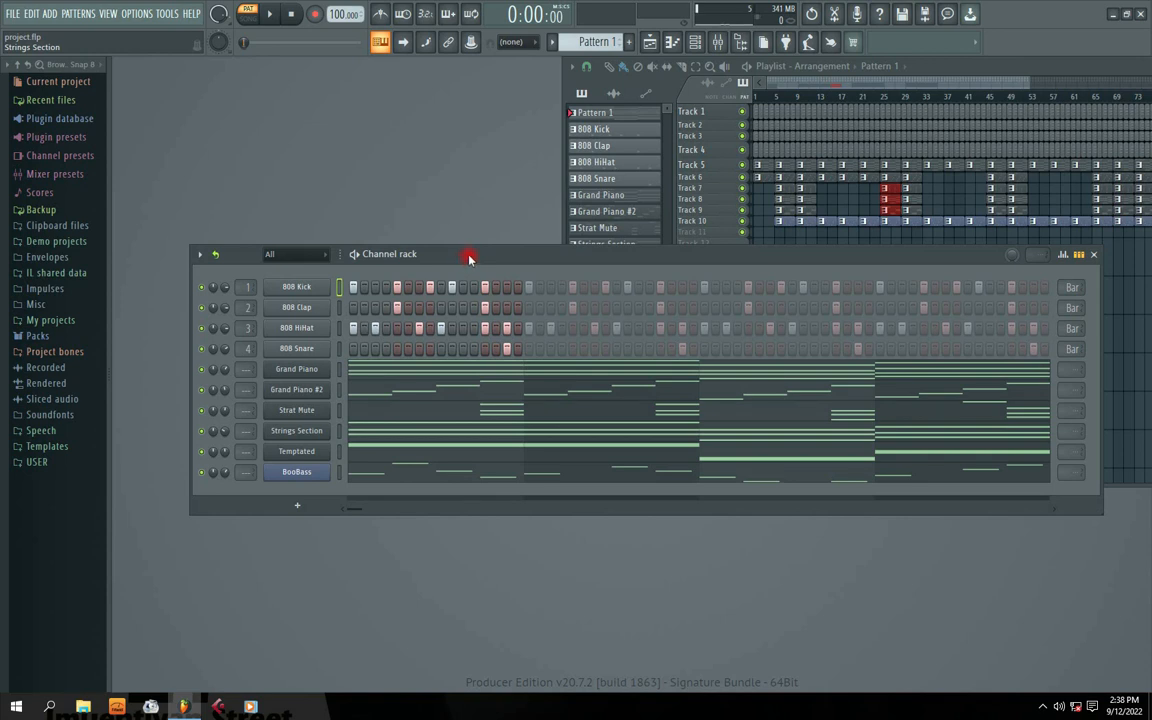
{"action": "left_click_drag", "start_coordinate": [469, 258], "coordinate": [478, 259]}
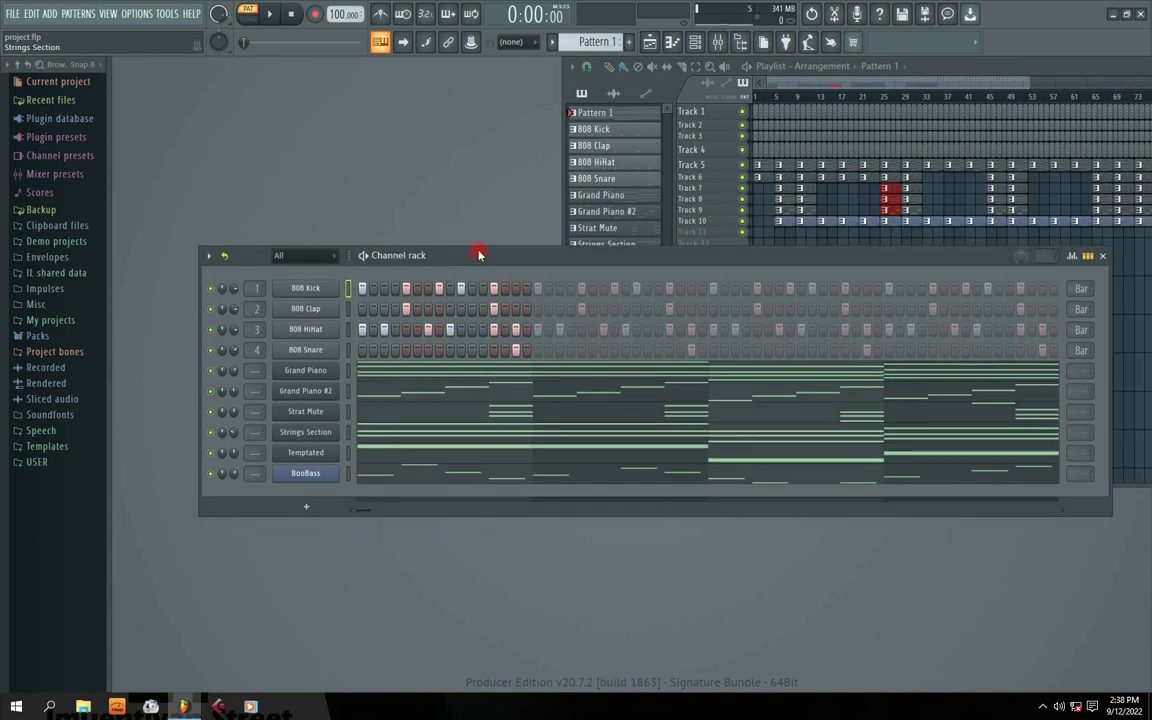
{"action": "left_click_drag", "start_coordinate": [484, 256], "coordinate": [494, 246]}
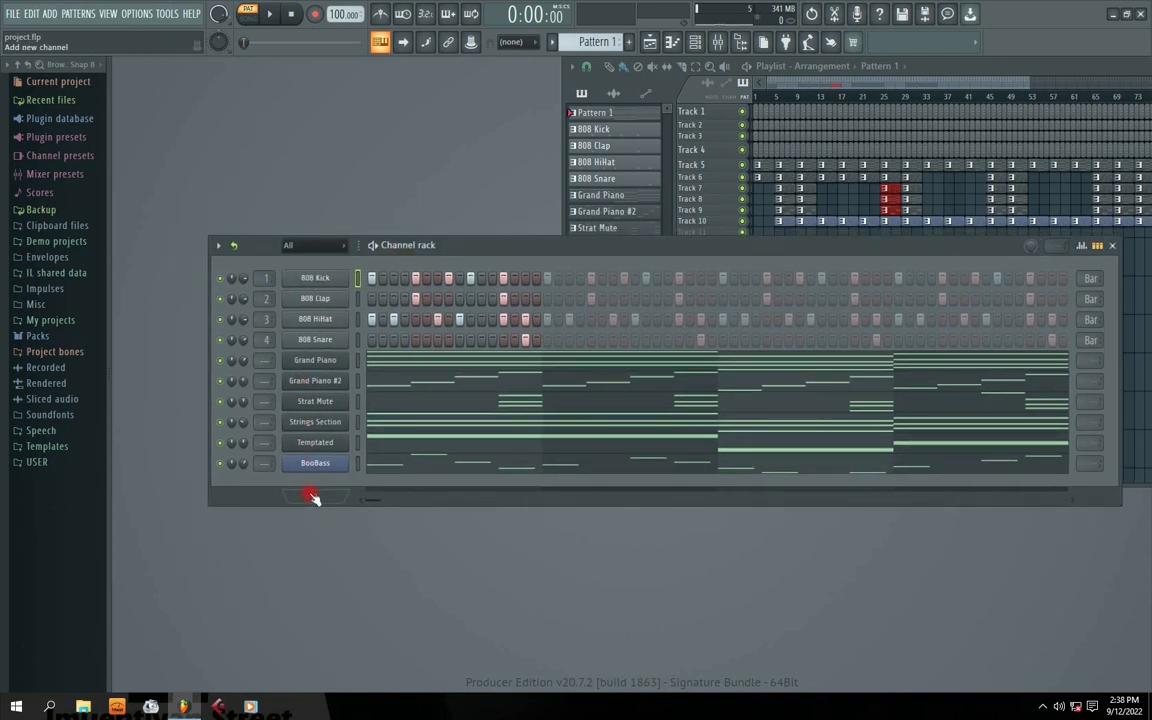
- Audition the 808 Kick sample and inspect the 808 Clap sample in their channel settings
{"action": "left_click", "coordinate": [314, 281]}
{"action": "left_click", "coordinate": [321, 496]}
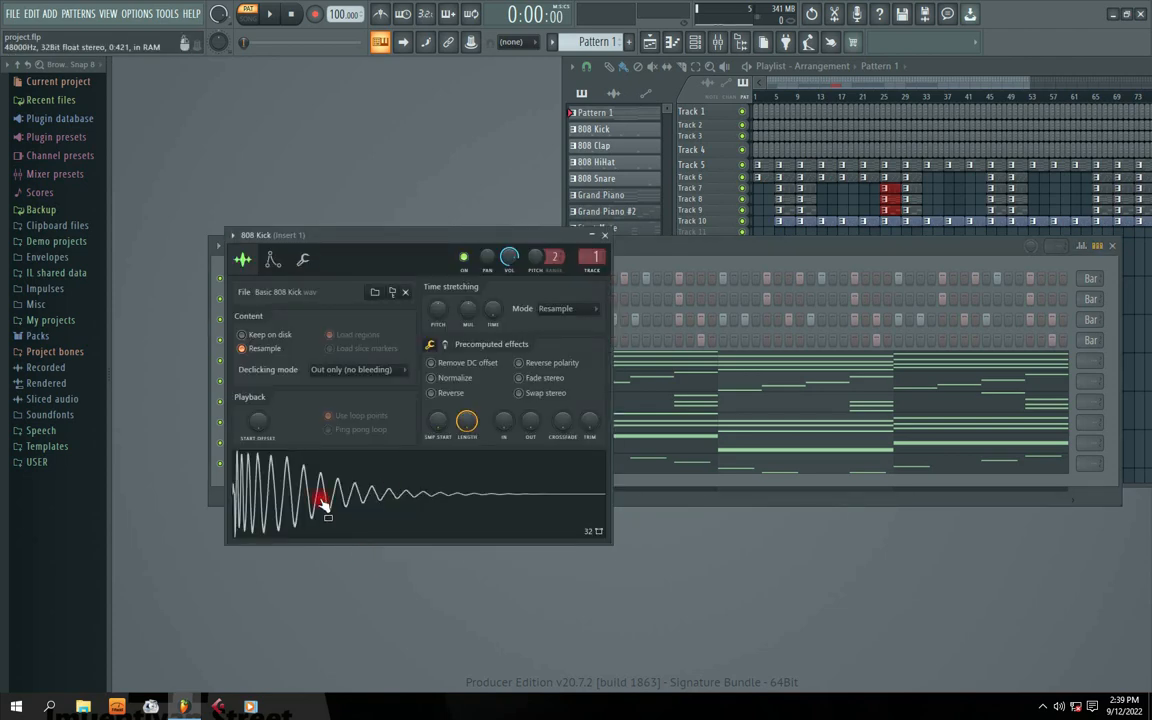
{"action": "left_click", "coordinate": [612, 236]}
{"action": "left_click", "coordinate": [310, 299]}
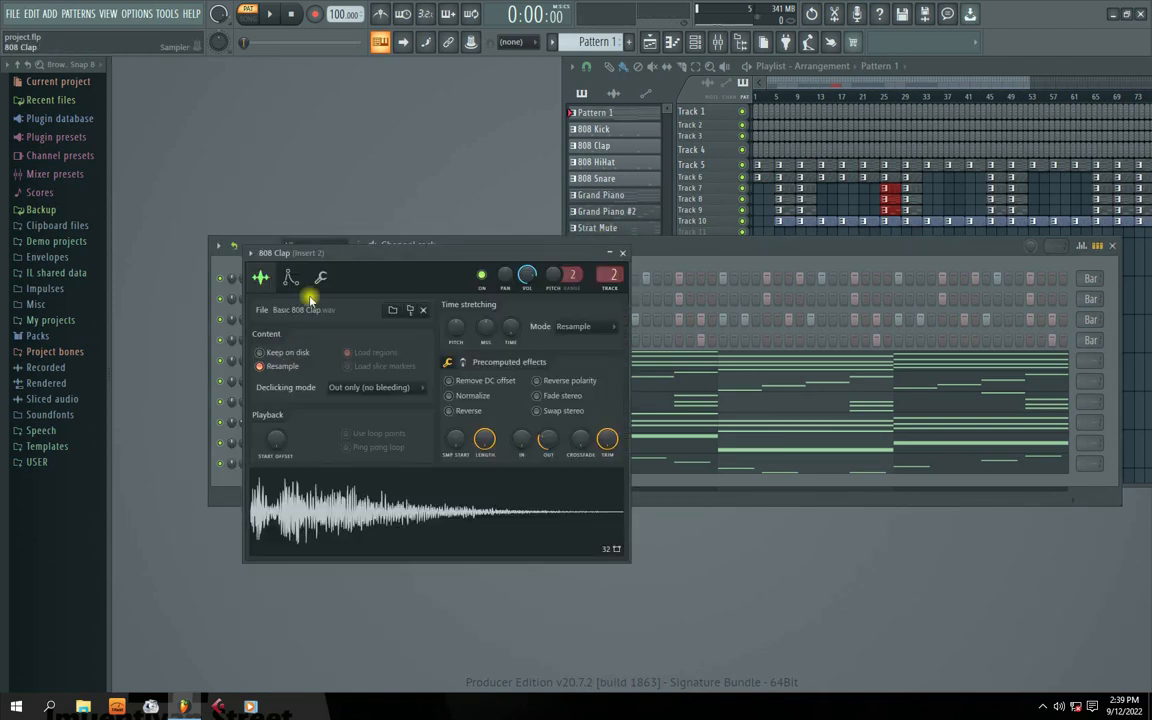
{"action": "left_click", "coordinate": [622, 253]}
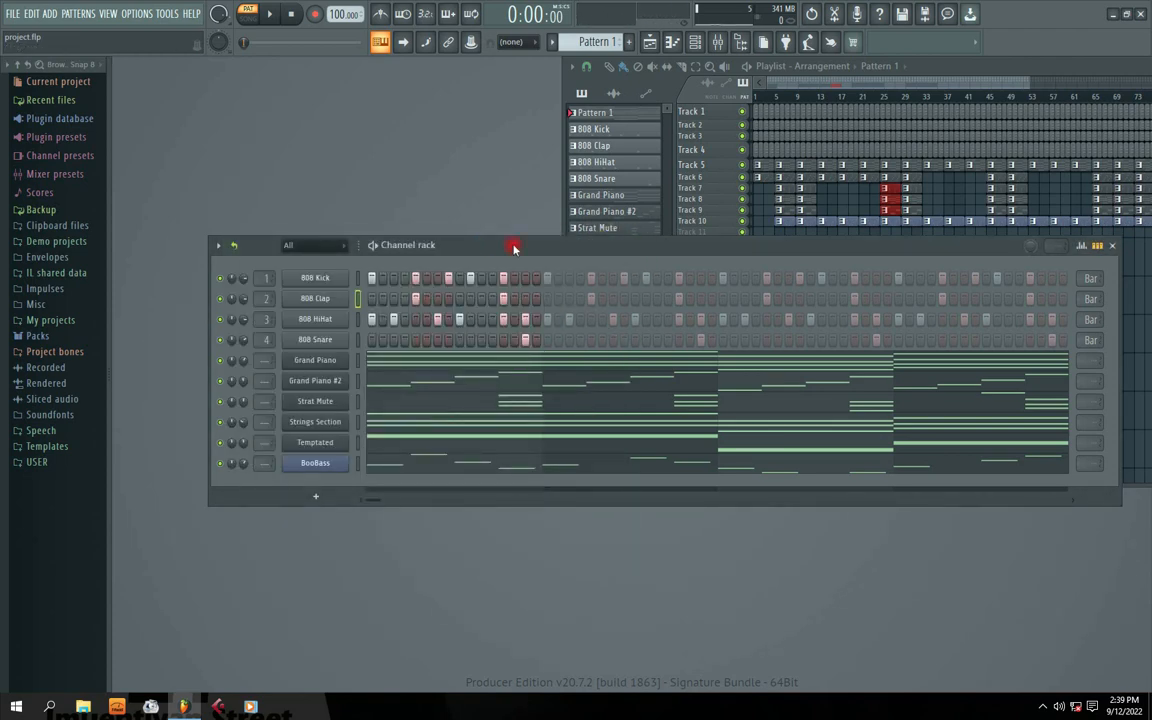
{"action": "mouse_move", "coordinate": [514, 247]}
{"action": "left_mouse_down"}
{"action": "mouse_move", "coordinate": [543, 275]}
{"action": "mouse_move", "coordinate": [527, 248]}
{"action": "left_mouse_up"}
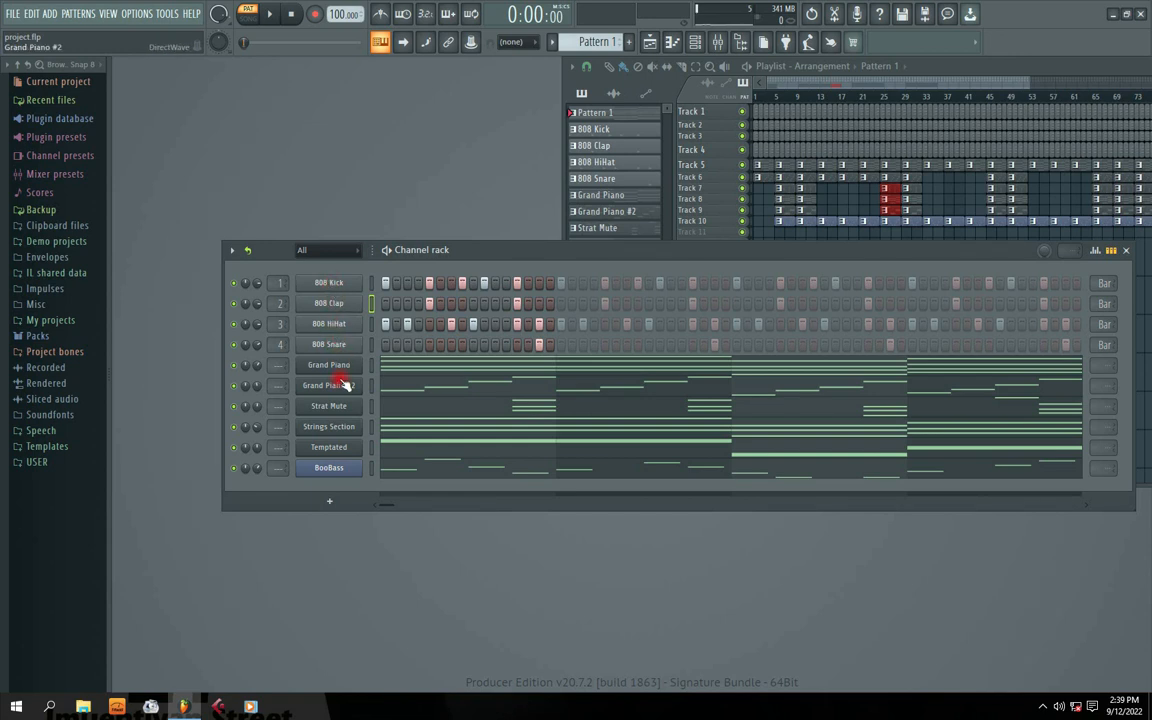
- Rename the 808 Kick channel as "kick"
{"action": "right_click", "coordinate": [329, 285]}
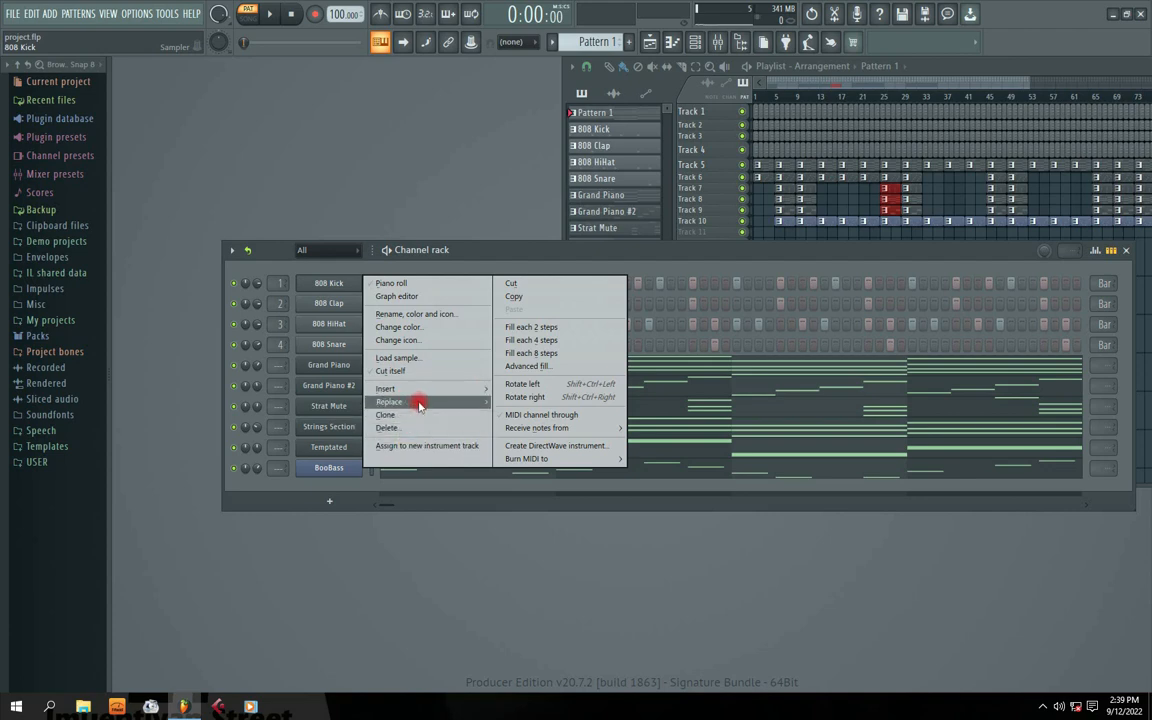
{"action": "left_click", "coordinate": [410, 314]}
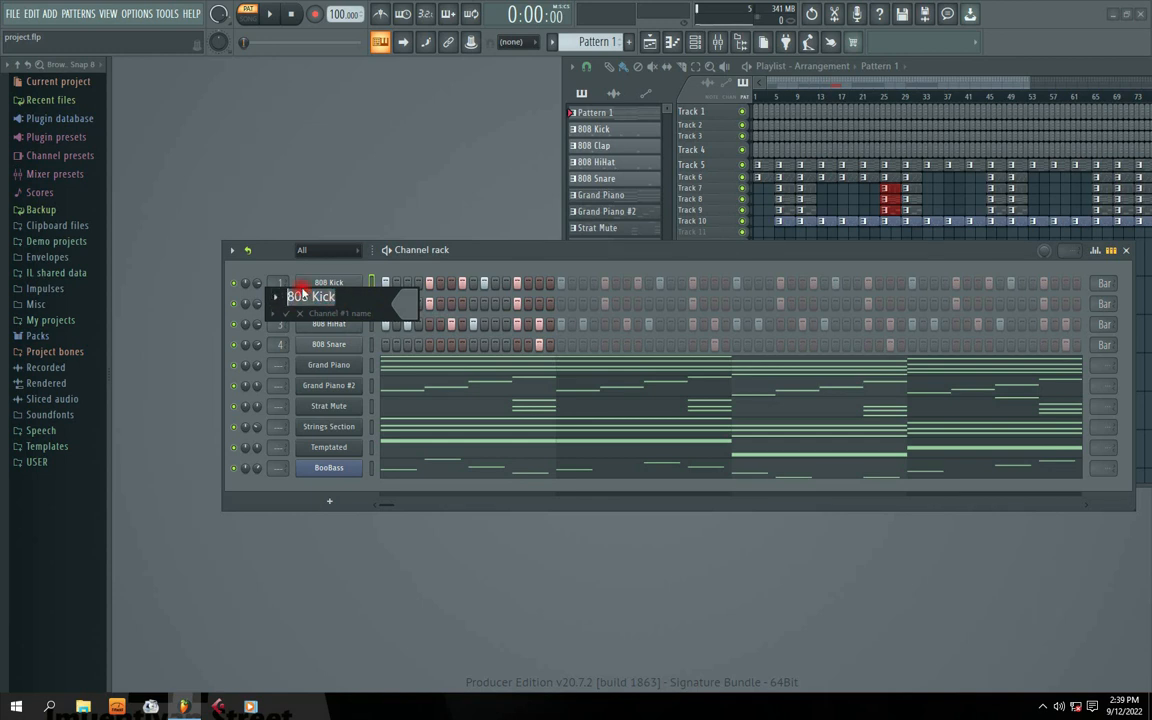
{"action": "type", "text": "ki"}
{"action": "key", "text": "Return"}
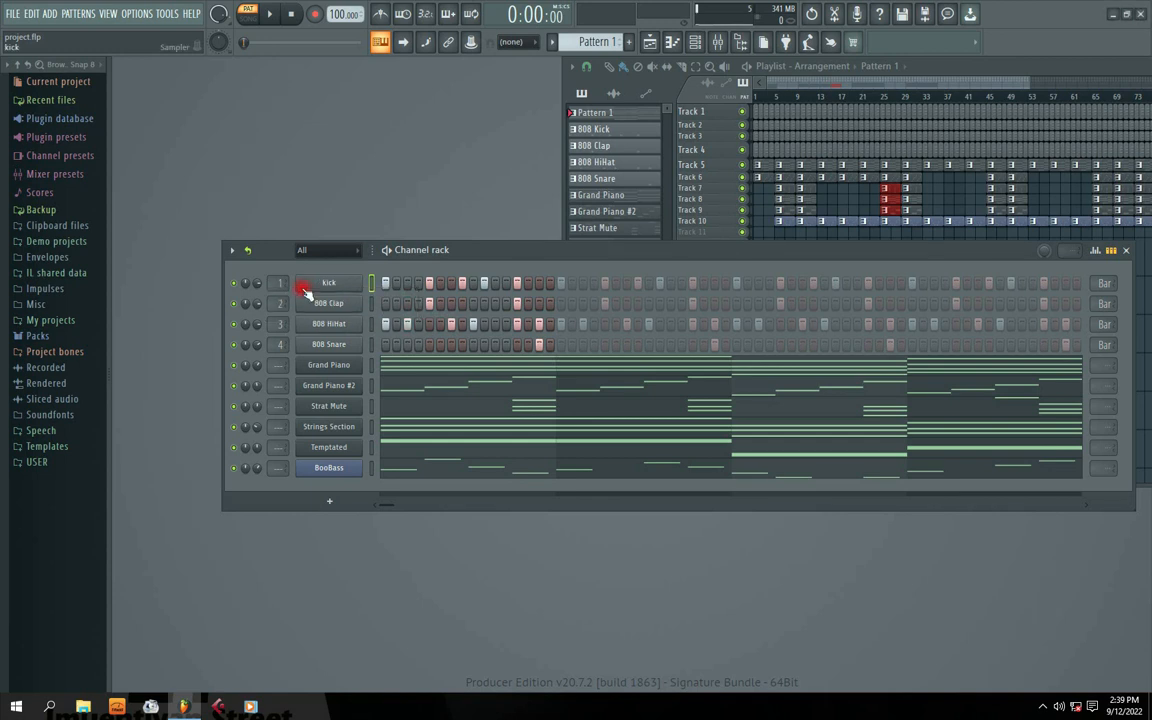
- Remove the 808 prefix from the clap channel's name so it reads "Clap"
{"action": "right_click", "coordinate": [328, 303]}
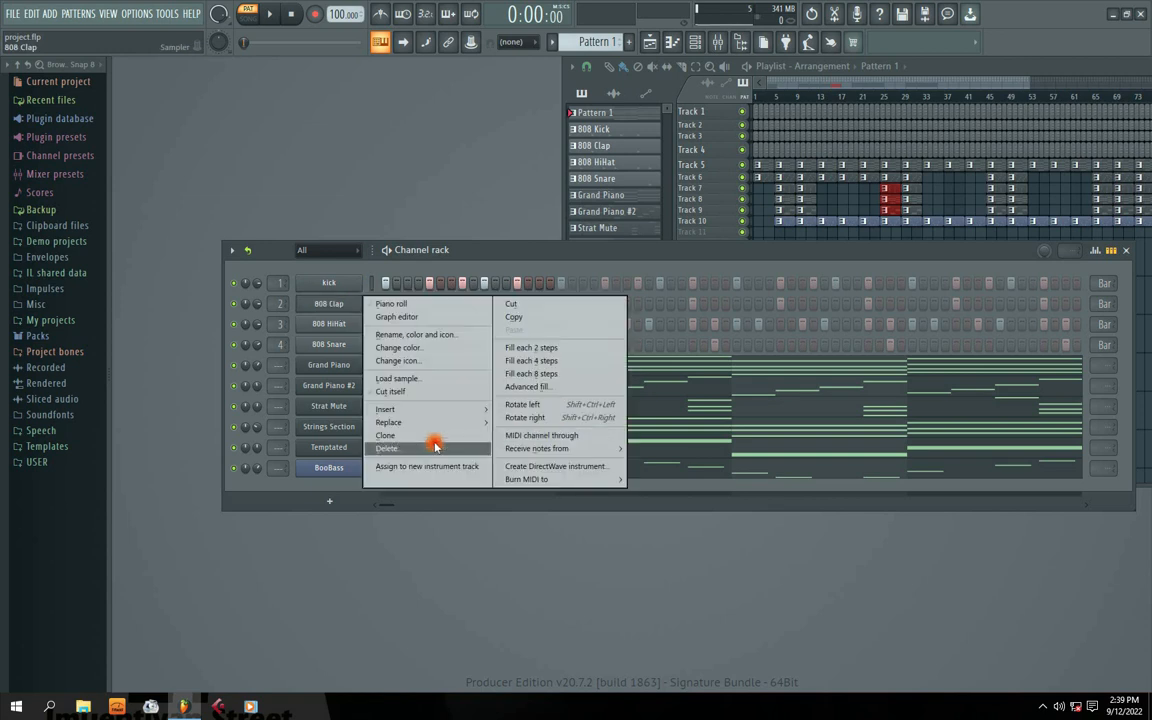
{"action": "left_click", "coordinate": [395, 336]}
{"action": "left_click", "coordinate": [272, 314]}
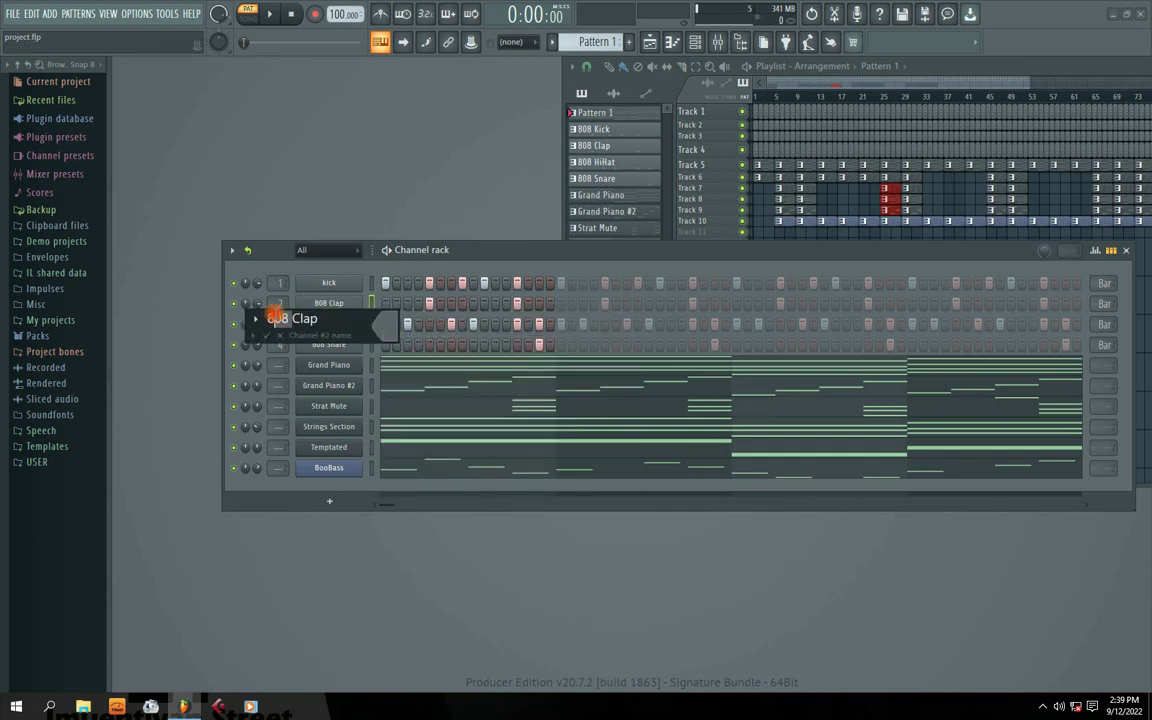
{"action": "key", "text": "BackSpace"}
{"action": "key", "text": "Return"}
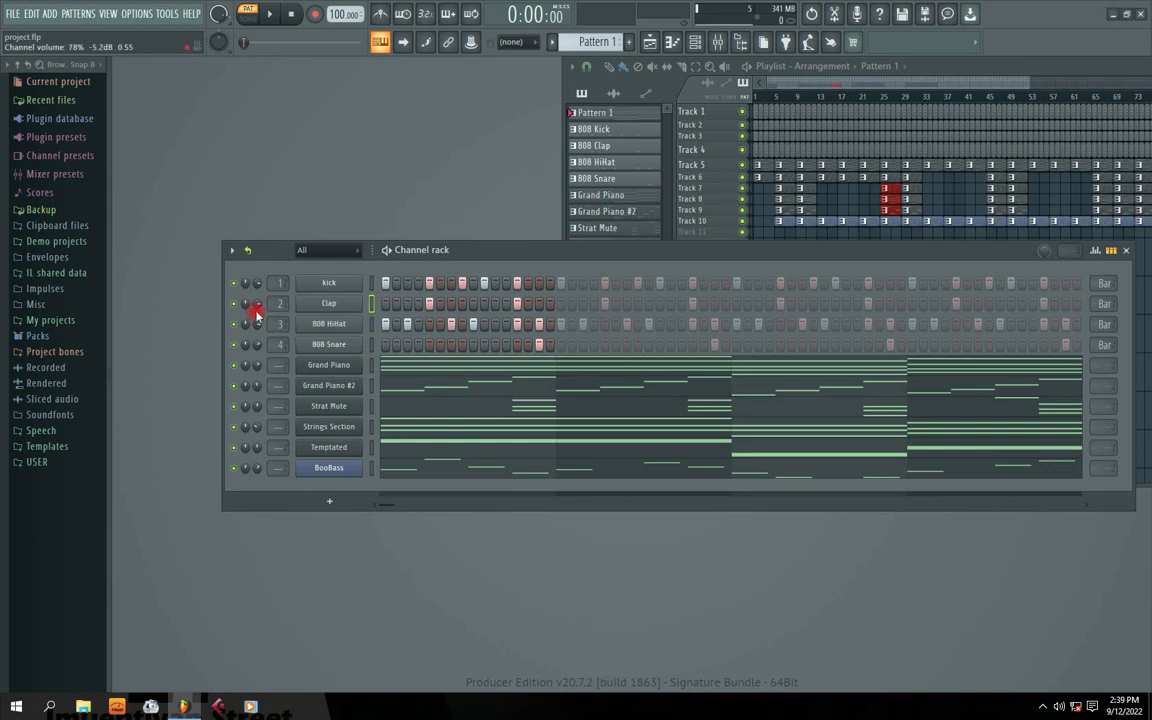
- Shorten the 808 HiHat channel's name to "HiHat"
{"action": "right_click", "coordinate": [347, 320]}
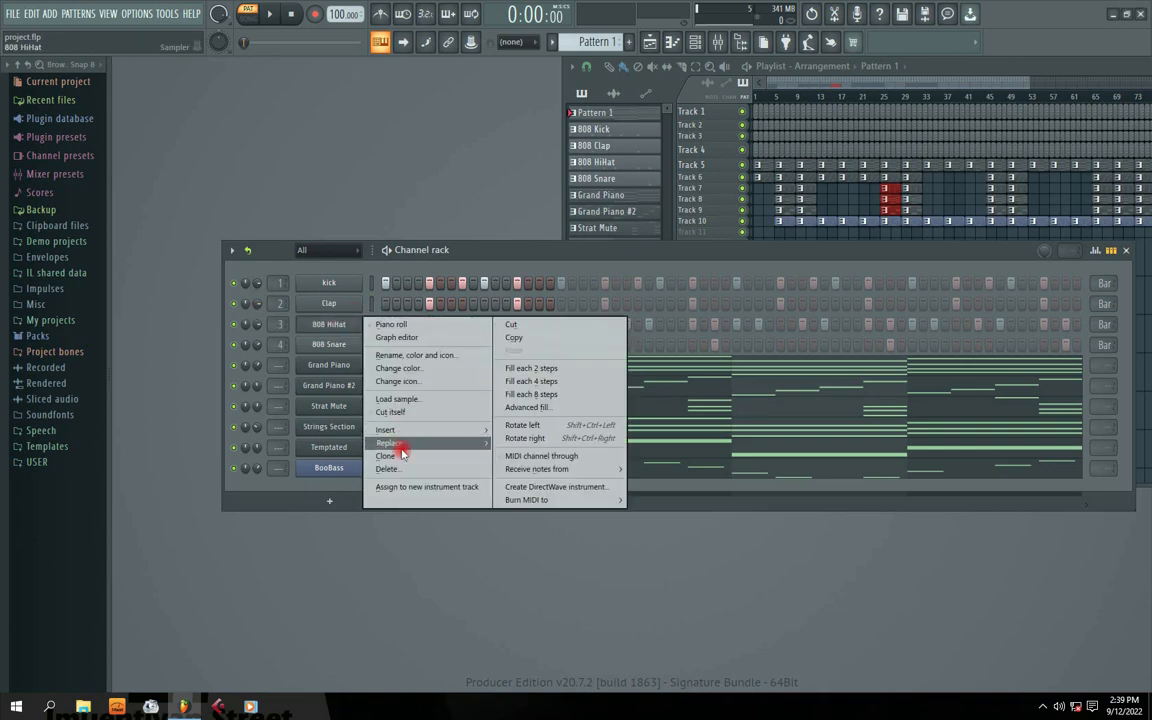
{"action": "left_click", "coordinate": [415, 355]}
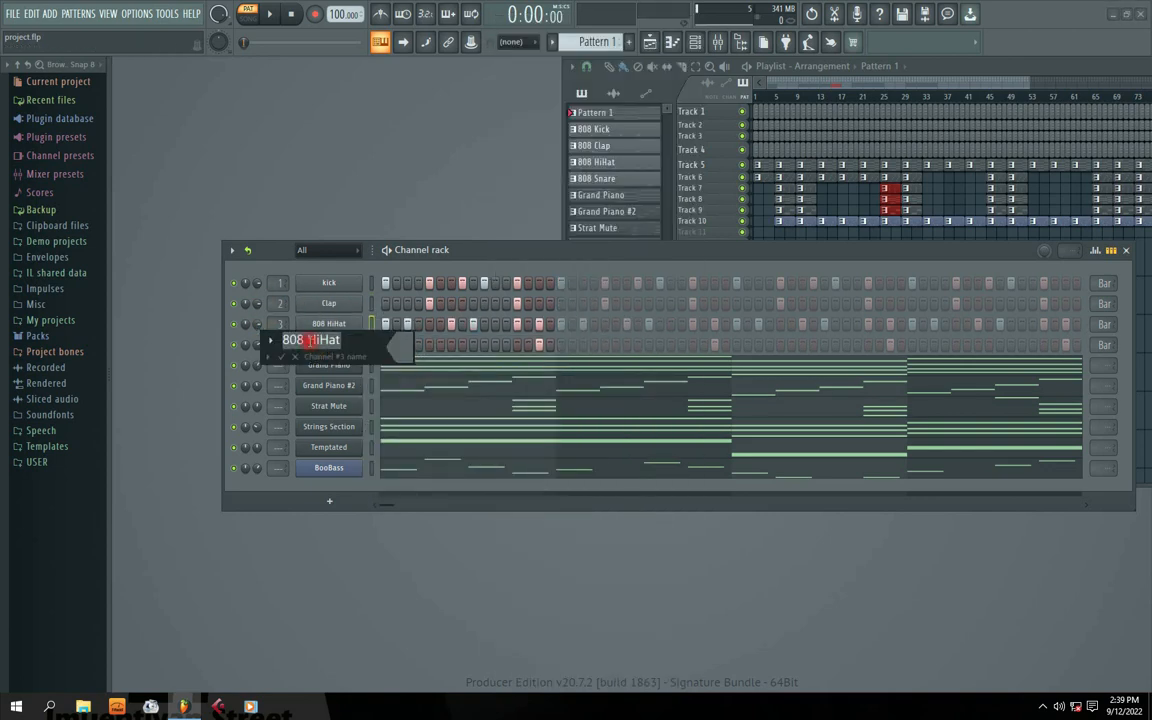
{"action": "left_click_drag", "start_coordinate": [308, 340], "coordinate": [245, 344]}
{"action": "key", "text": "BackSpace"}
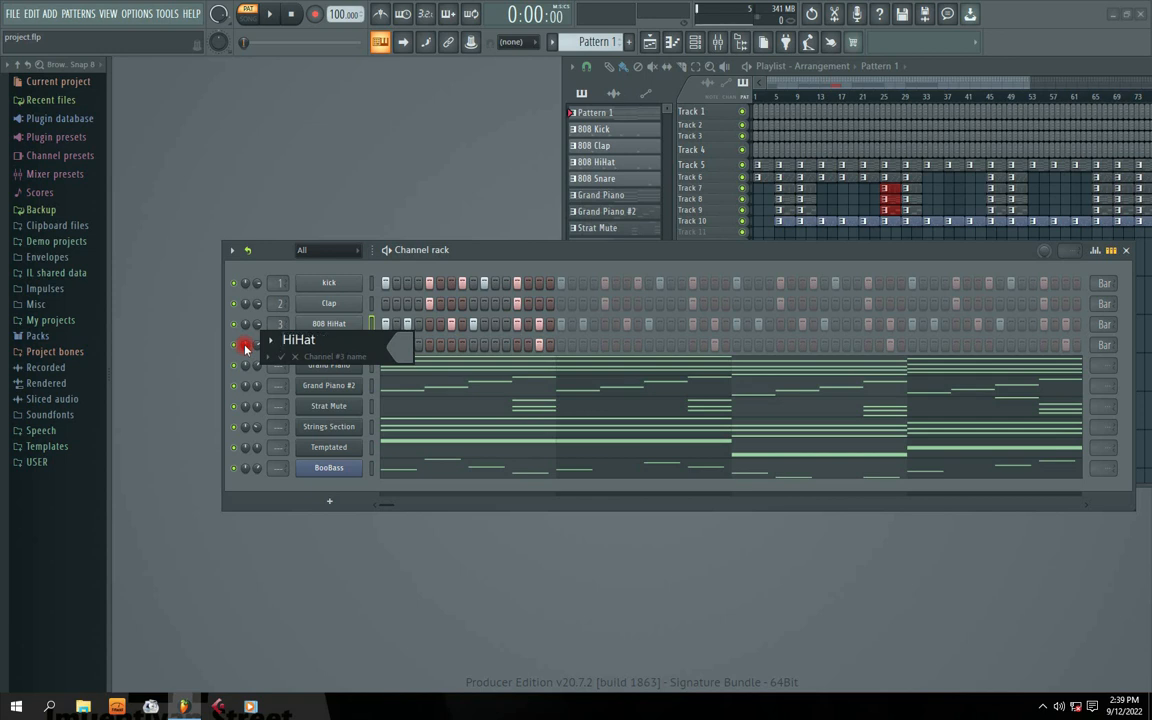
{"action": "key", "text": "Return"}
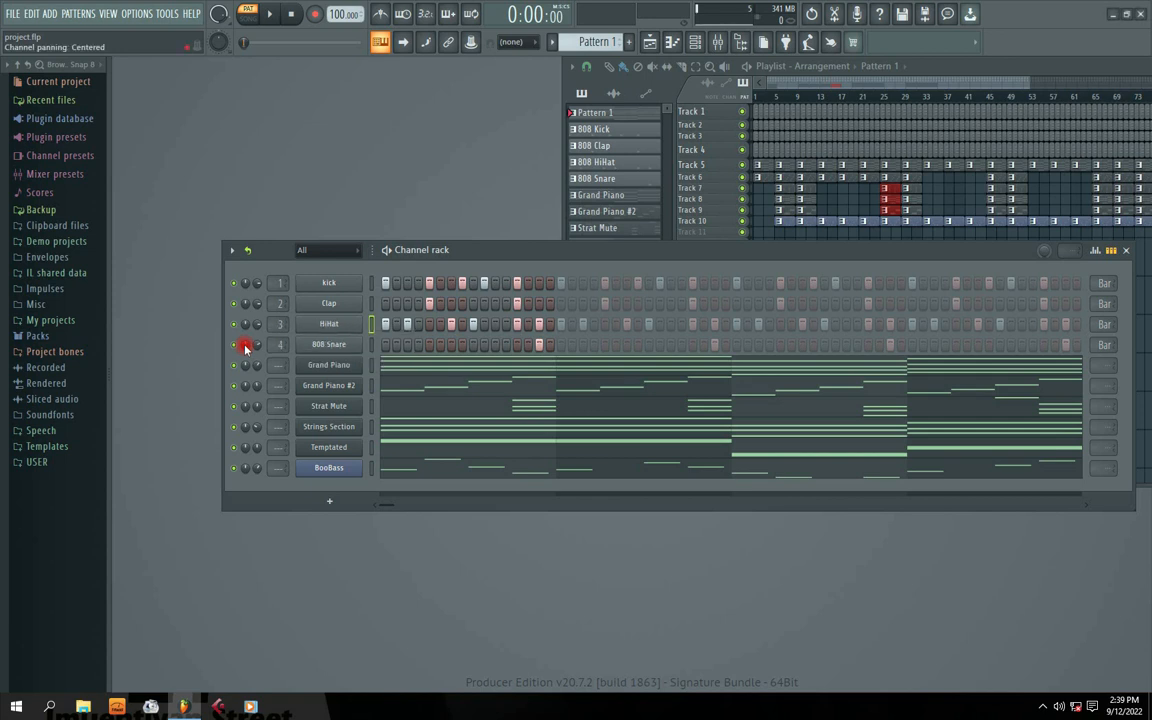
- Remove the 808 prefix from the snare channel's name so it reads "Snare"
{"action": "right_click", "coordinate": [338, 344]}
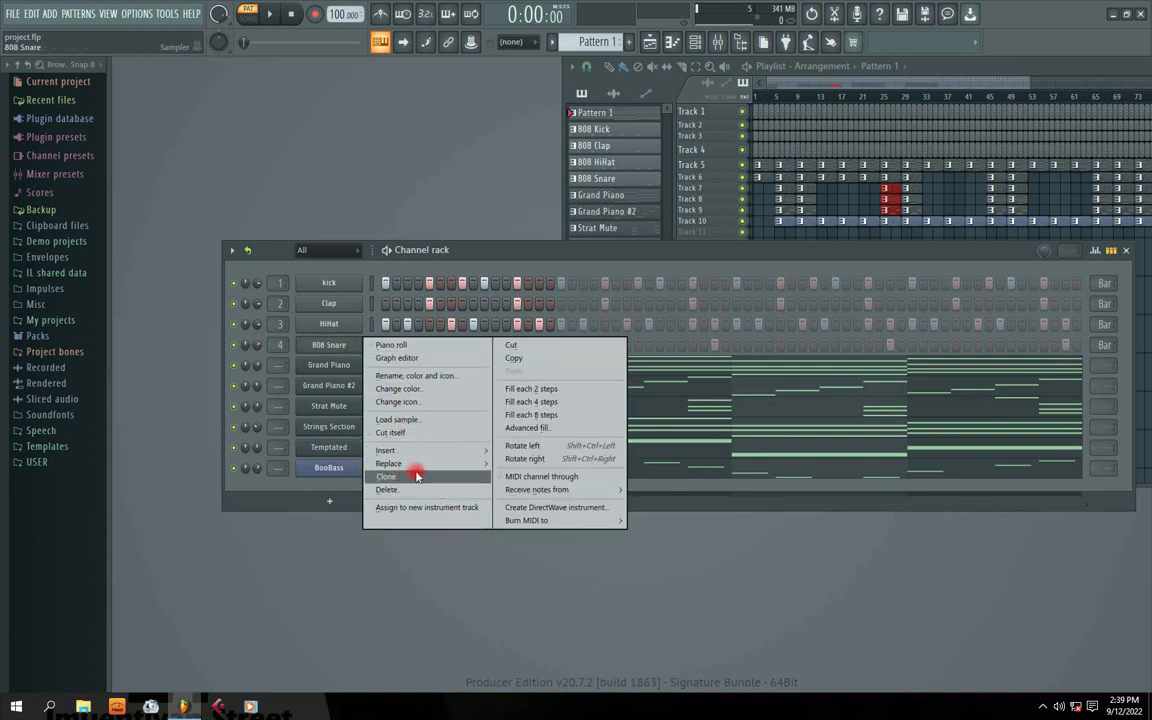
{"action": "left_click", "coordinate": [416, 377]}
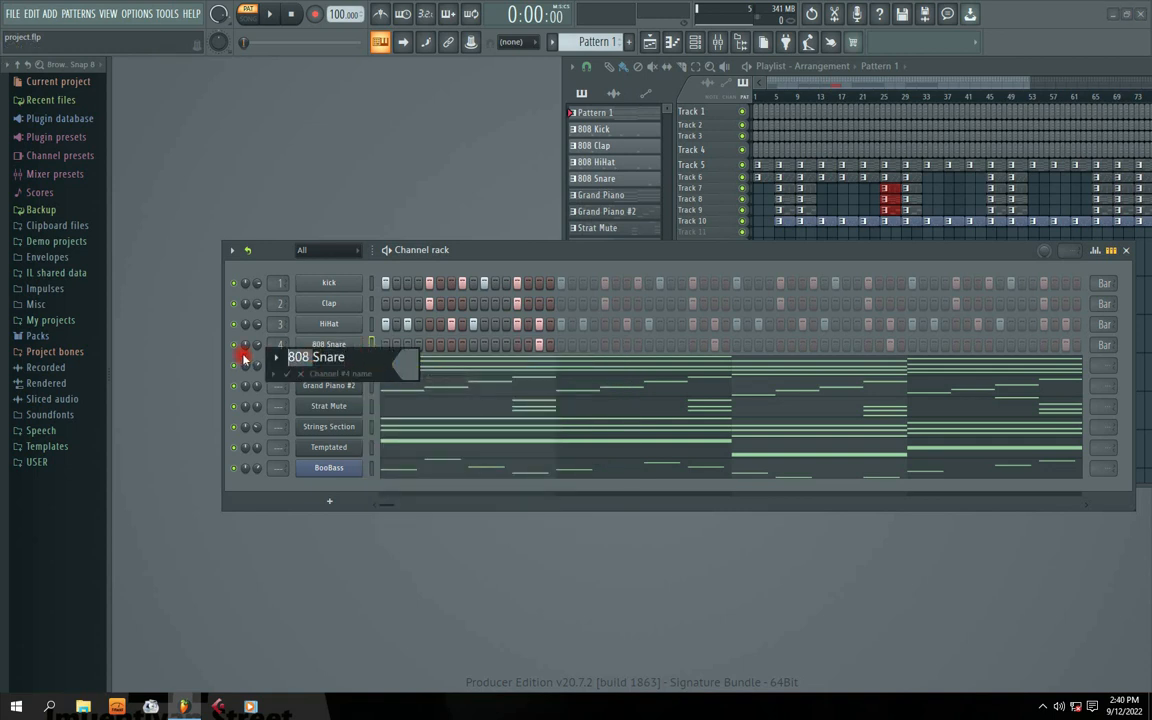
{"action": "key", "text": "BackSpace"}
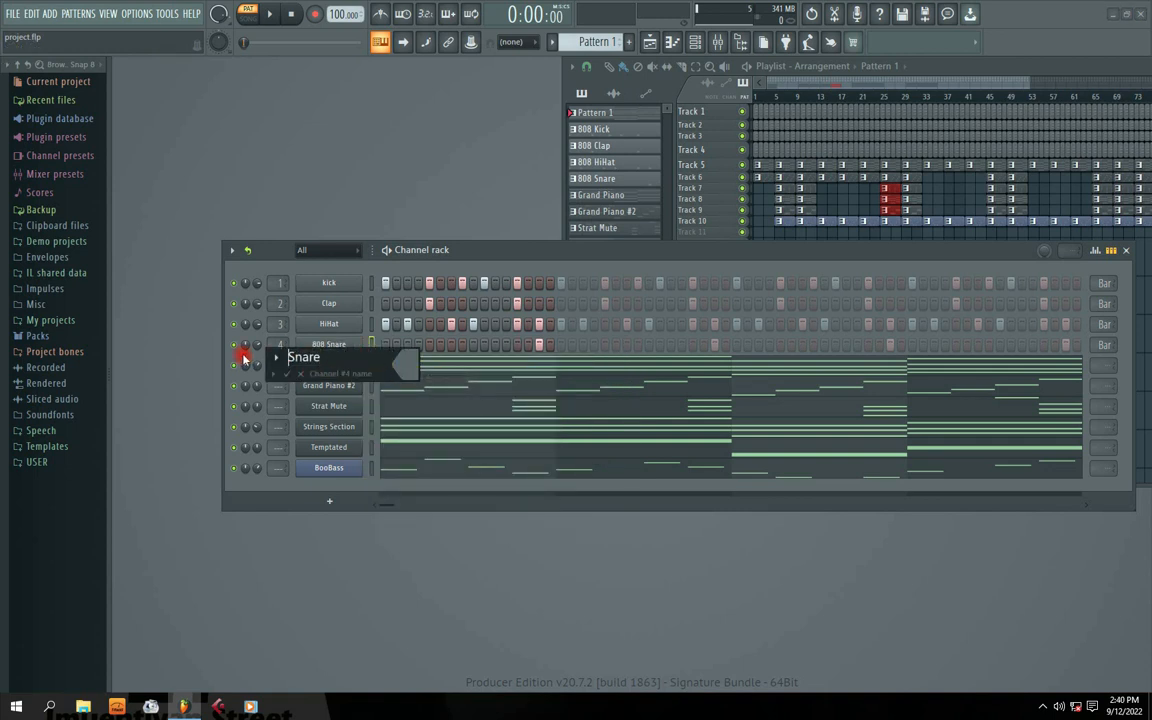
{"action": "left_click", "coordinate": [302, 372]}
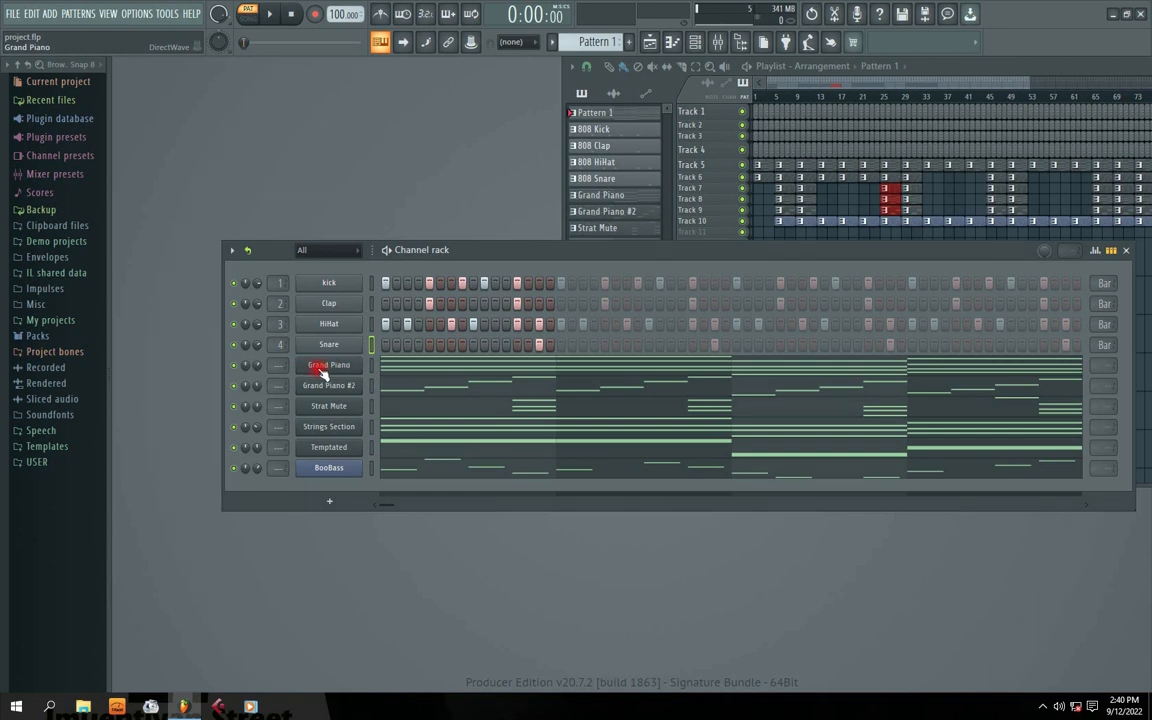
{"action": "mouse_move", "coordinate": [445, 251]}
{"action": "left_mouse_down"}
{"action": "mouse_move", "coordinate": [460, 259]}
{"action": "mouse_move", "coordinate": [453, 253]}
{"action": "left_mouse_up"}
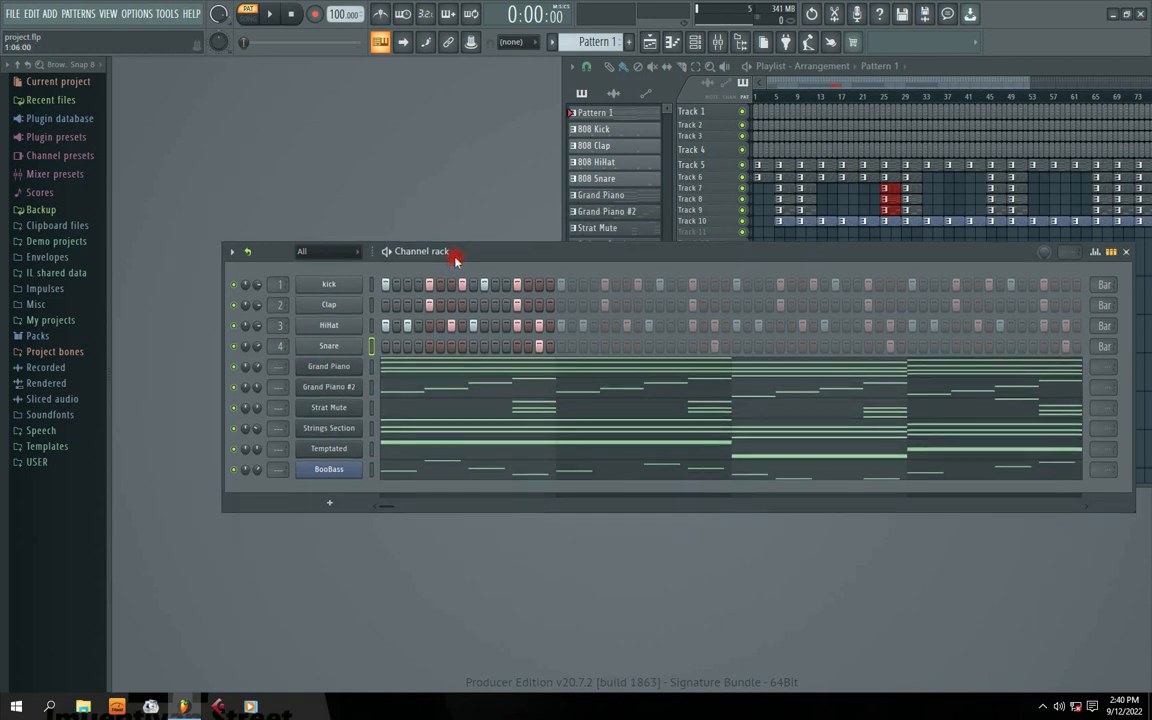
- Rename the Grand Piano #2 channel as "melody 1"
{"action": "right_click", "coordinate": [330, 388]}
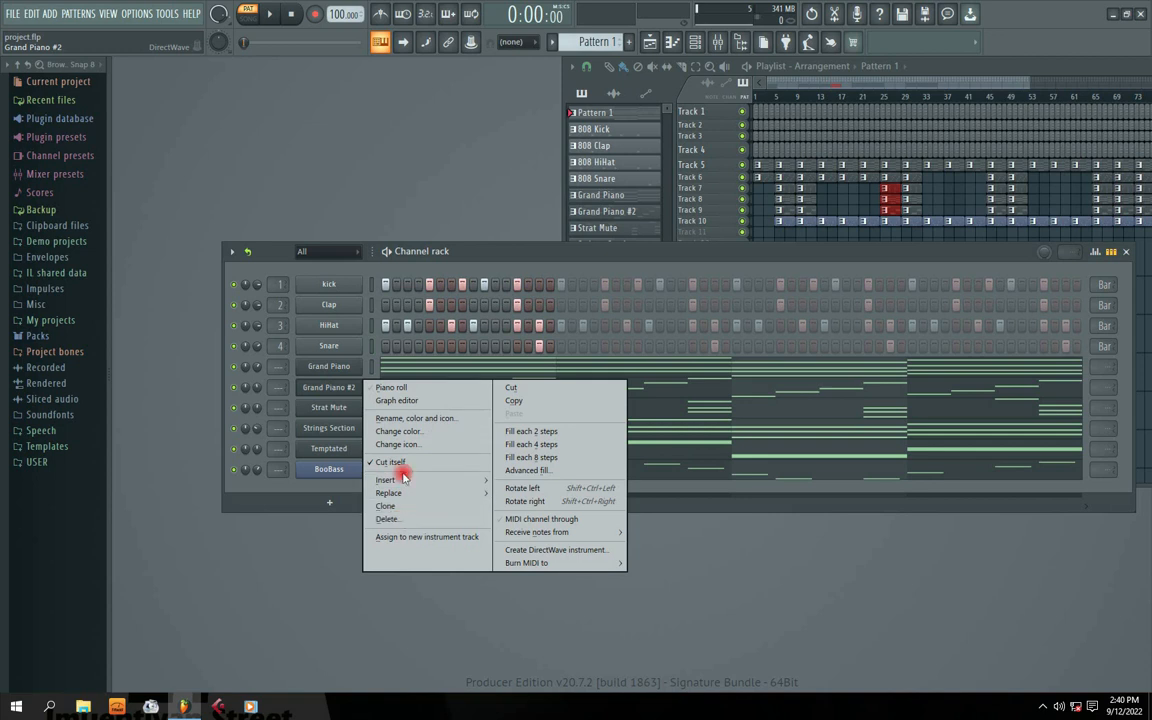
{"action": "left_click", "coordinate": [372, 418]}
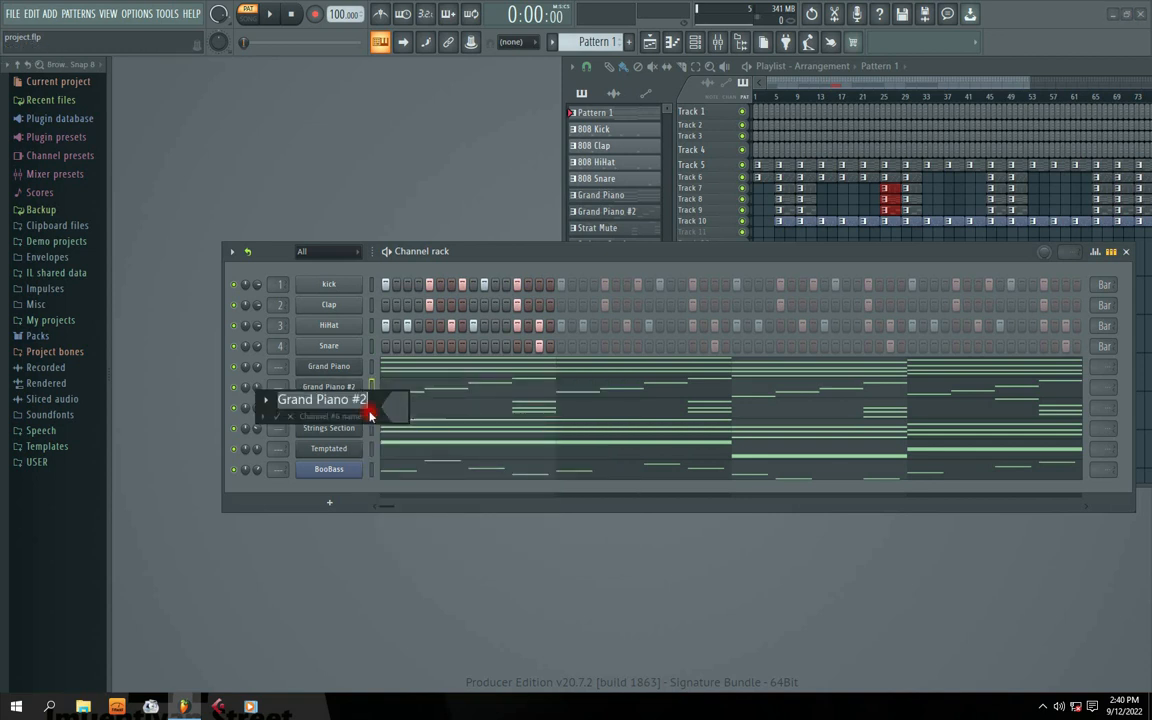
{"action": "type", "text": "melo"}
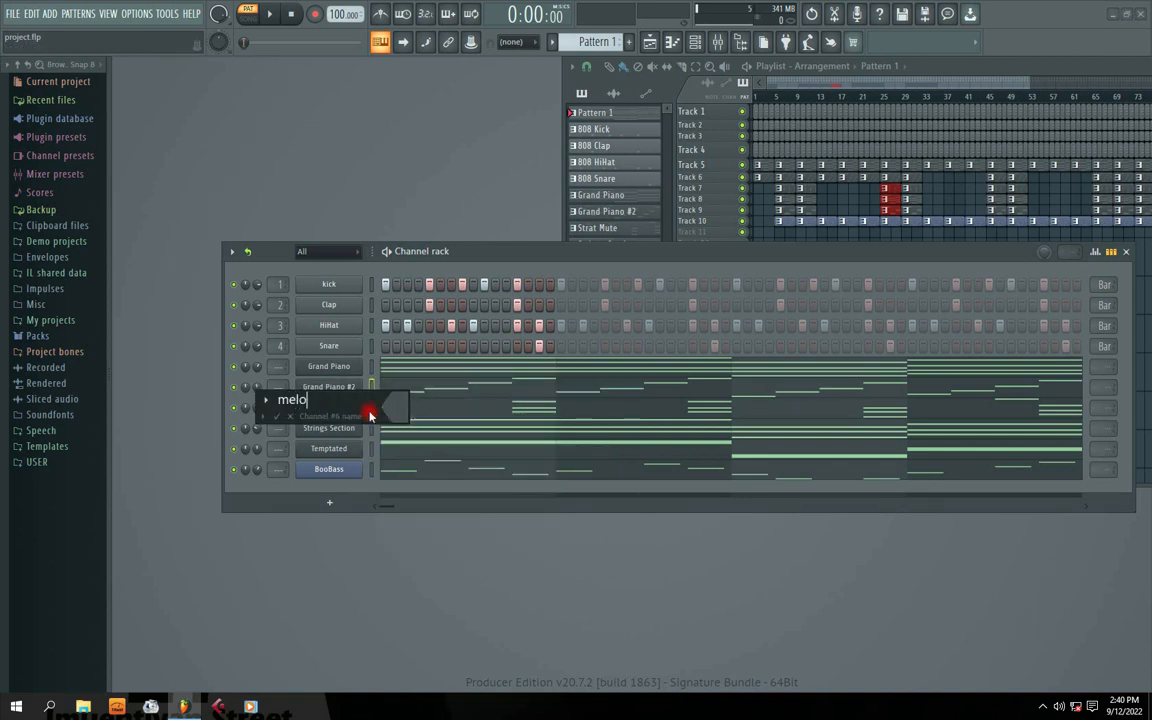
{"action": "type", "text": "dy"}
{"action": "key", "text": "Return"}
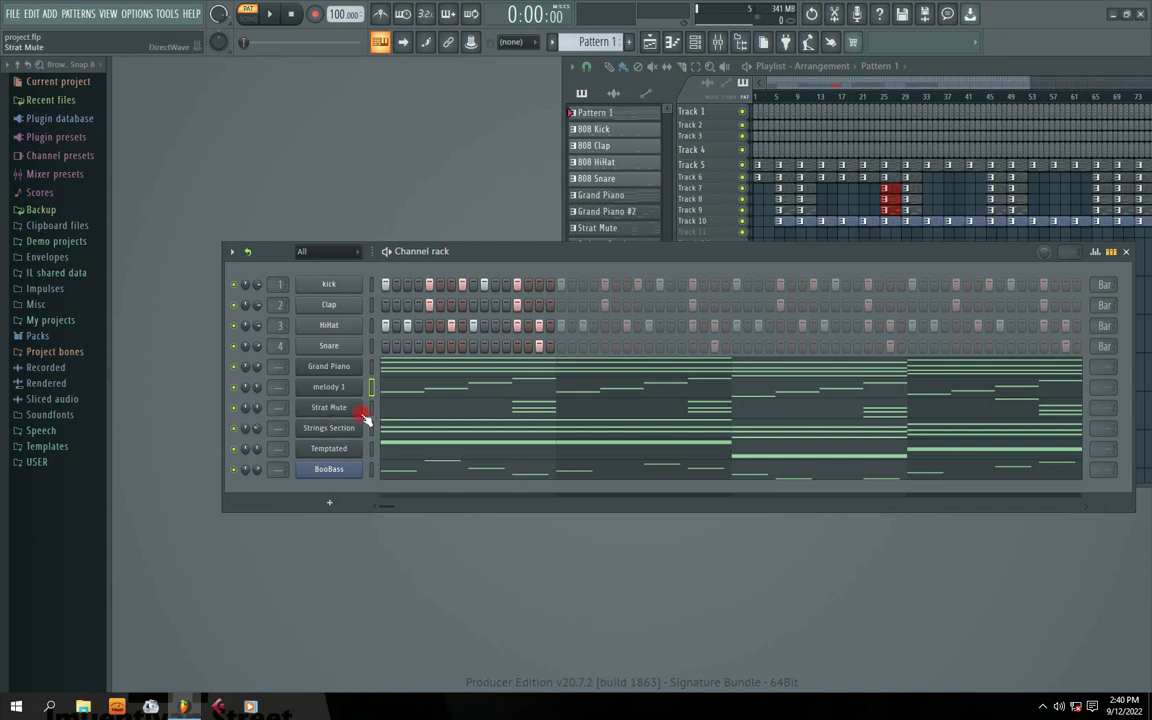
- Look at the Strings Section channel's instrument settings and close them without changes
{"action": "right_click", "coordinate": [336, 409]}
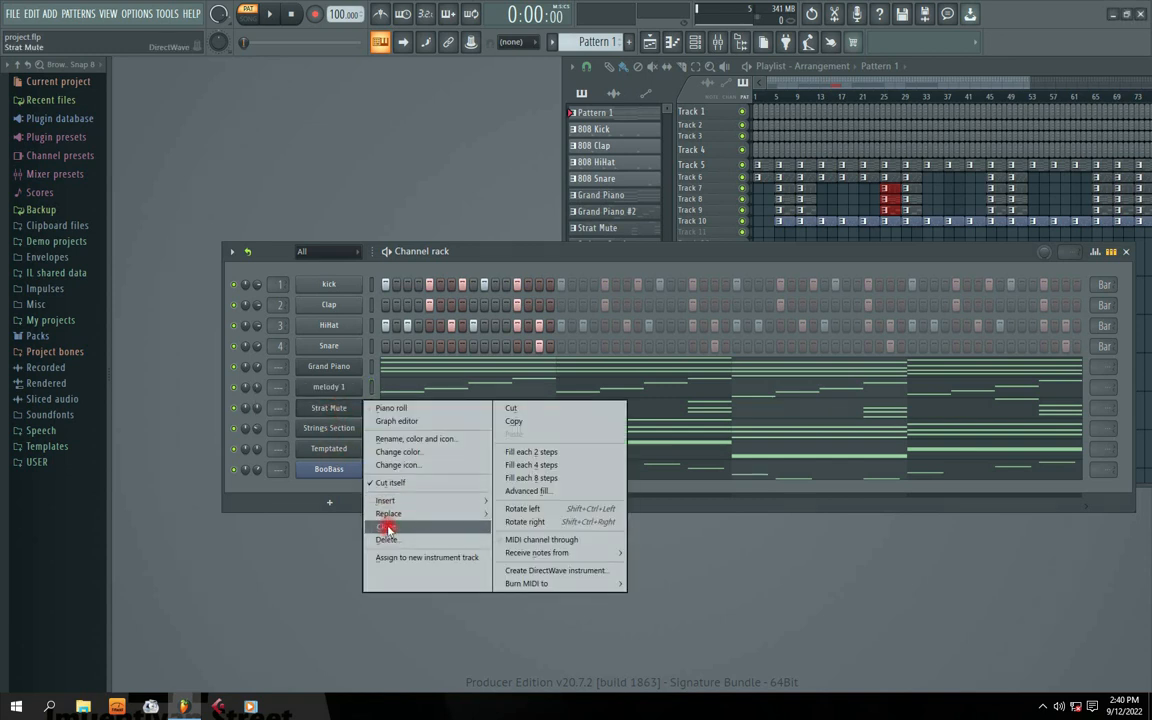
{"action": "left_click", "coordinate": [327, 433]}
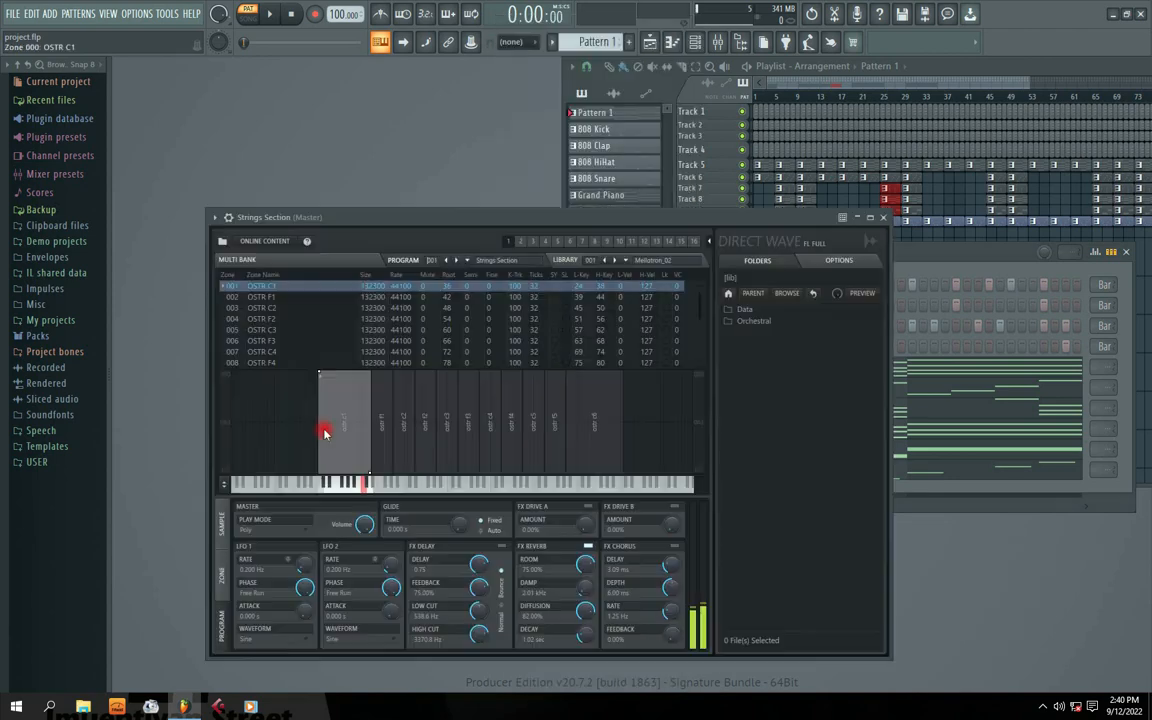
{"action": "left_click", "coordinate": [883, 217]}
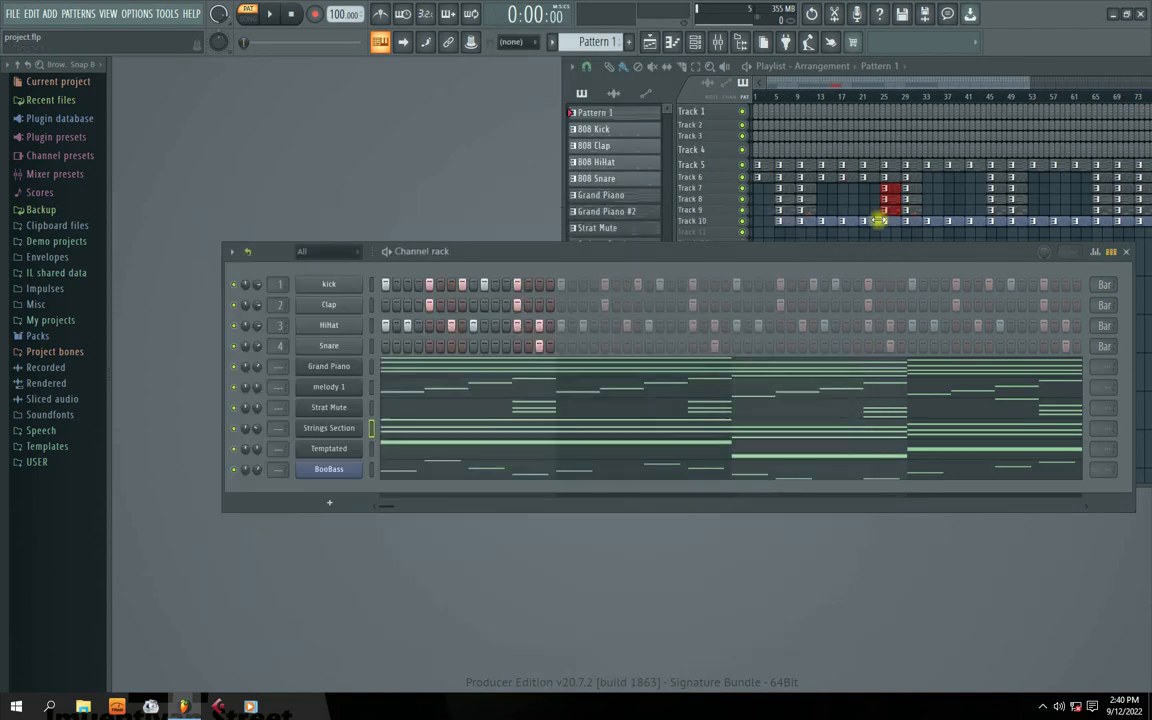
- Shorten the BooBass channel's name to "Bass"
{"action": "right_click", "coordinate": [334, 463]}
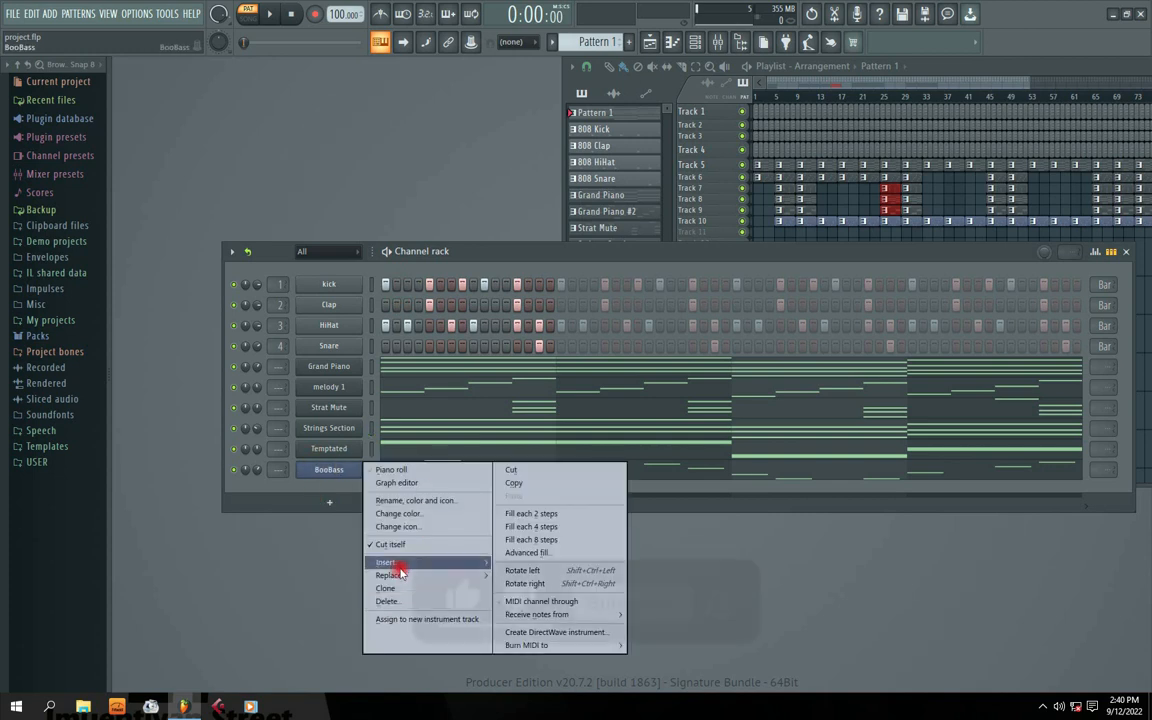
{"action": "left_click", "coordinate": [410, 500]}
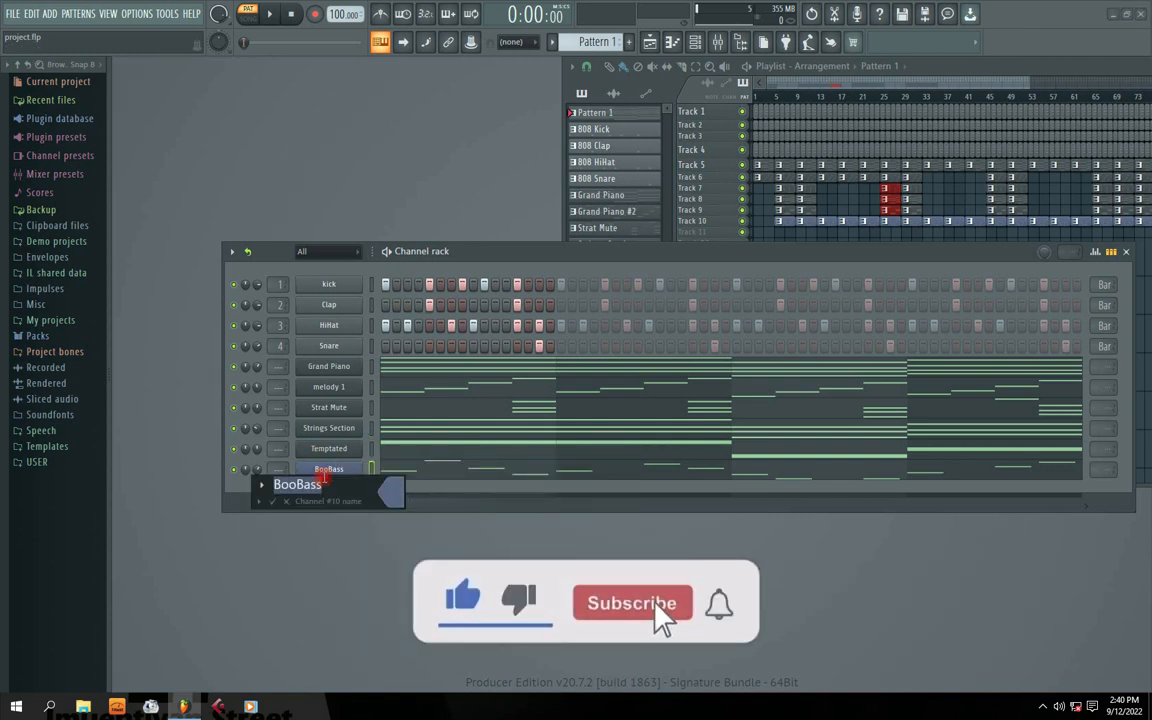
{"action": "left_click_drag", "start_coordinate": [296, 485], "coordinate": [234, 486]}
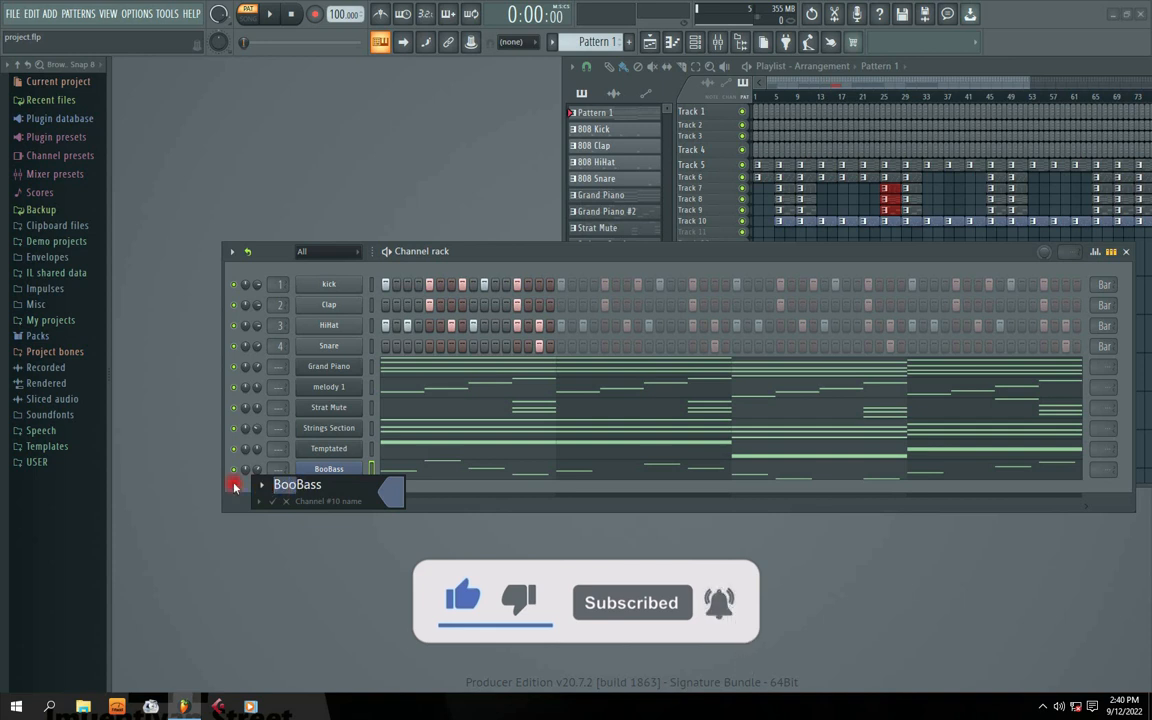
{"action": "key", "text": "Delete"}
{"action": "key", "text": "Return"}
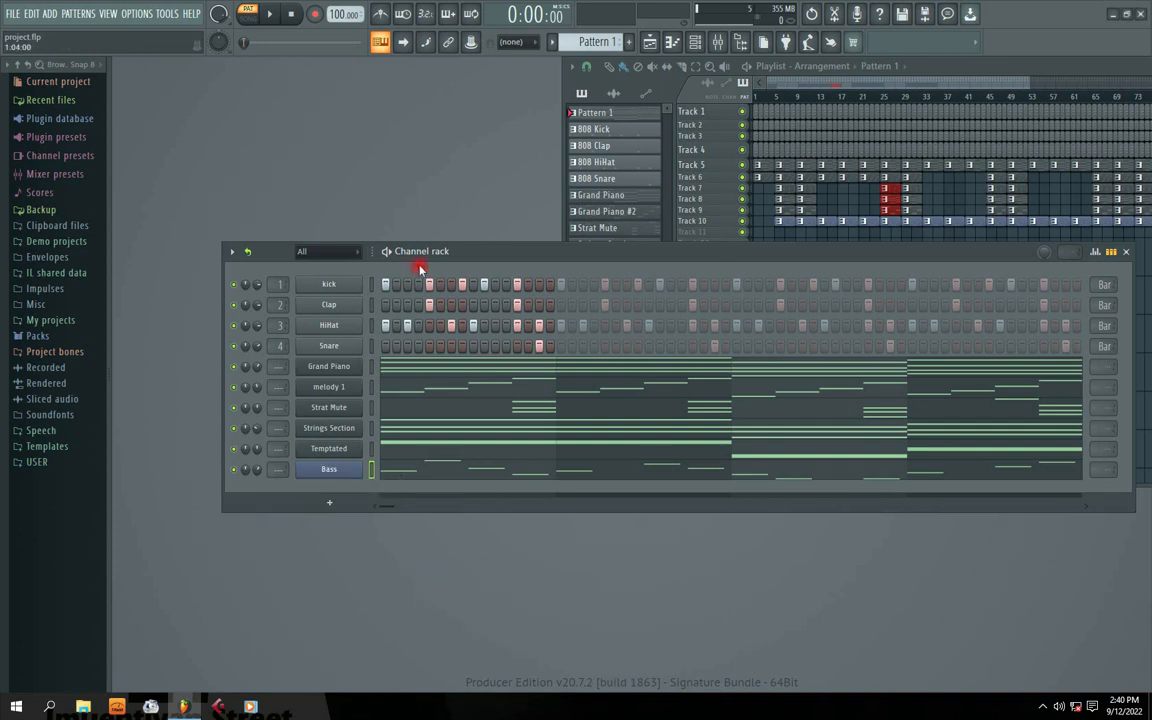
- Route the channels from Grand Piano down to Bass to separate mixer tracks, numbered 5 to 10 in order
{"action": "left_click_drag", "start_coordinate": [471, 255], "coordinate": [444, 264]}
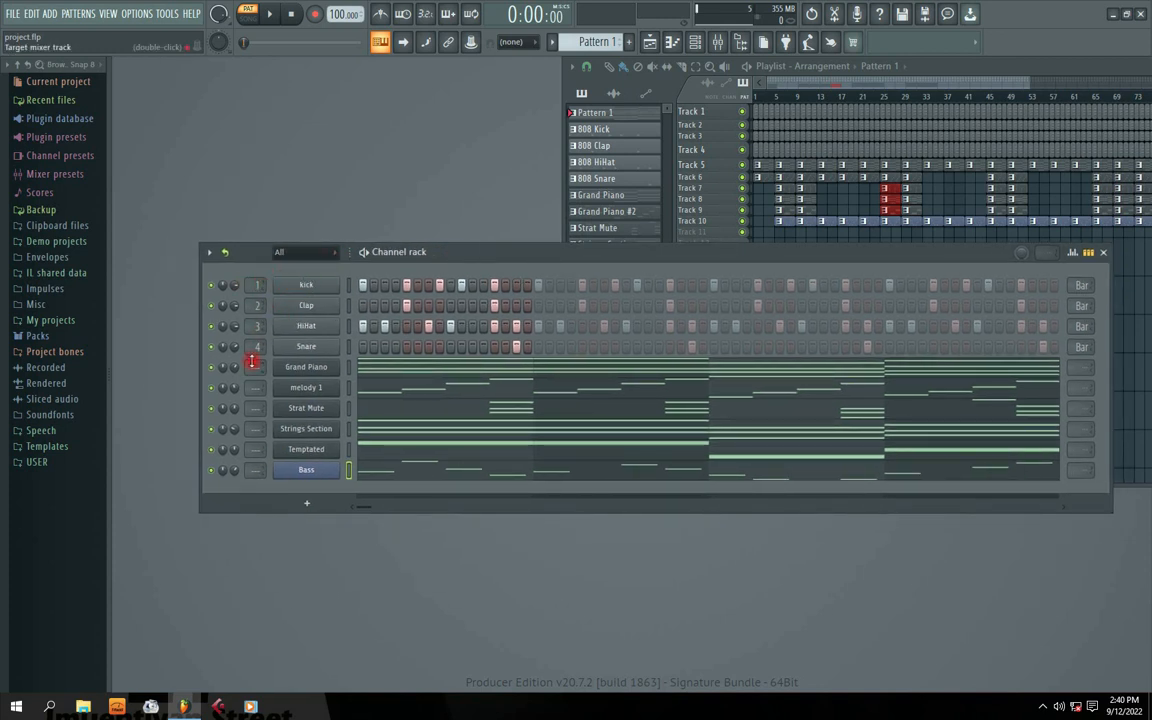
{"action": "left_click_drag", "start_coordinate": [465, 252], "coordinate": [471, 254]}
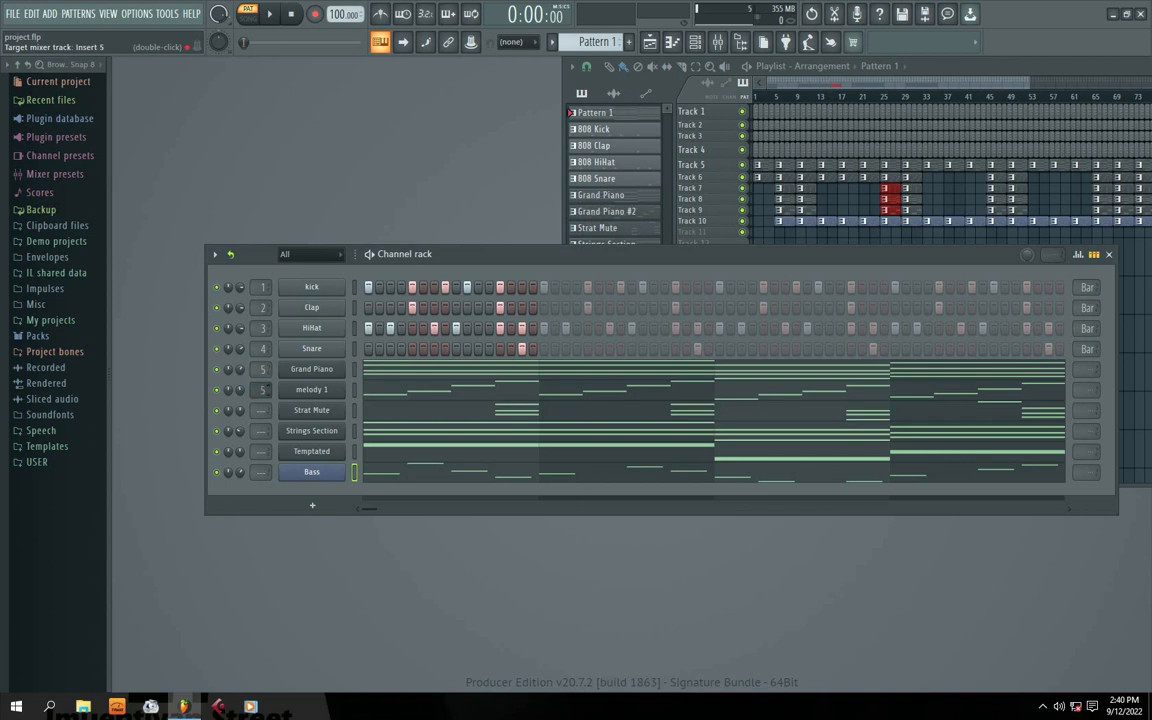
{"action": "scroll", "coordinate": [263, 389], "scroll_direction": "up", "scroll_amount": 1}
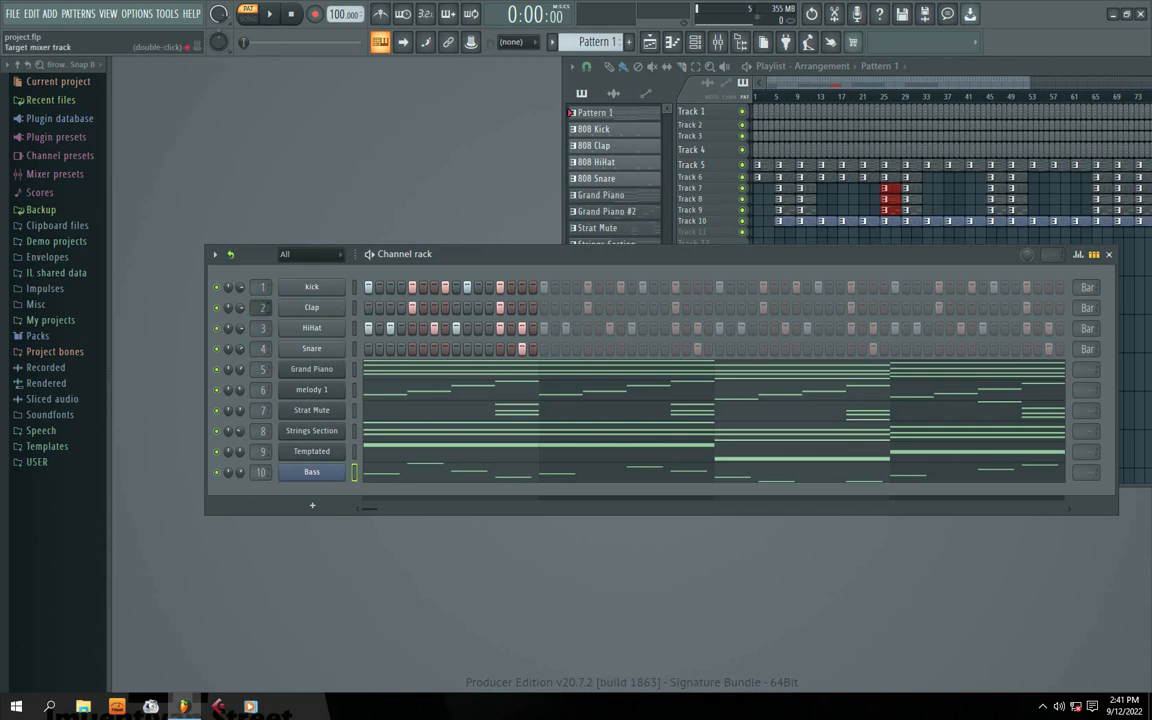
- View the Clap channel's track in the mixer, enlarge the mixer window and close it
{"action": "double_click", "coordinate": [263, 307]}
{"action": "left_click_drag", "start_coordinate": [654, 145], "coordinate": [510, 142]}
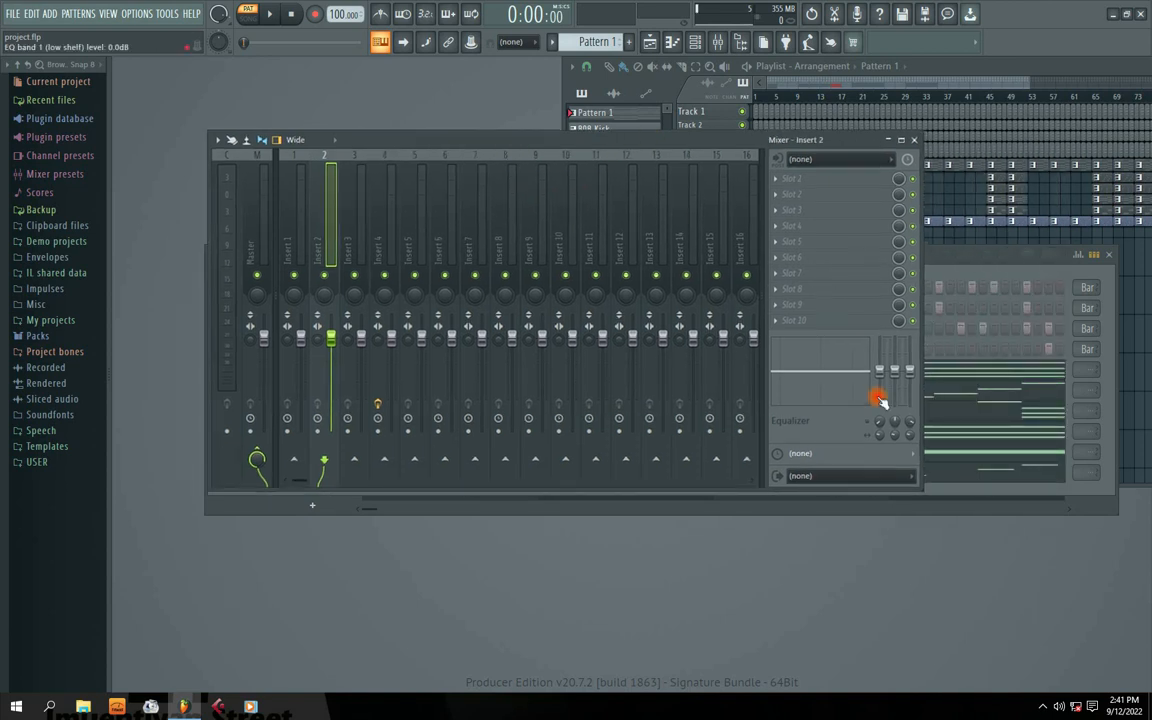
{"action": "left_click_drag", "start_coordinate": [921, 489], "coordinate": [968, 559]}
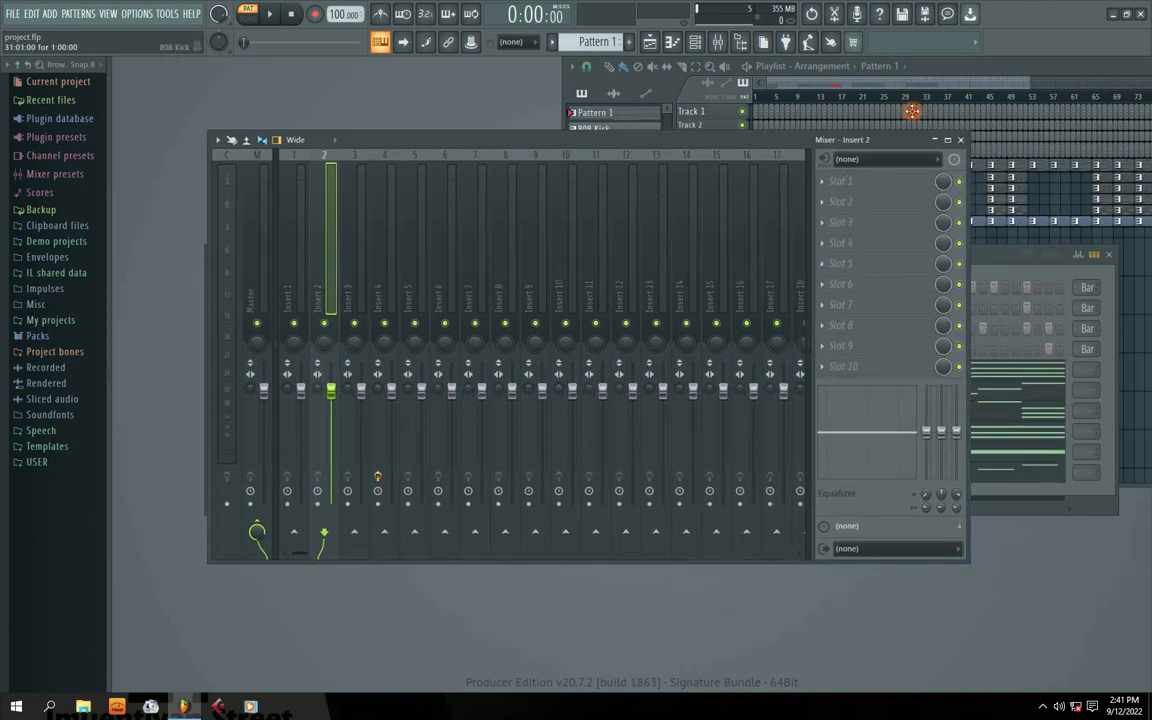
{"action": "left_click", "coordinate": [960, 141]}
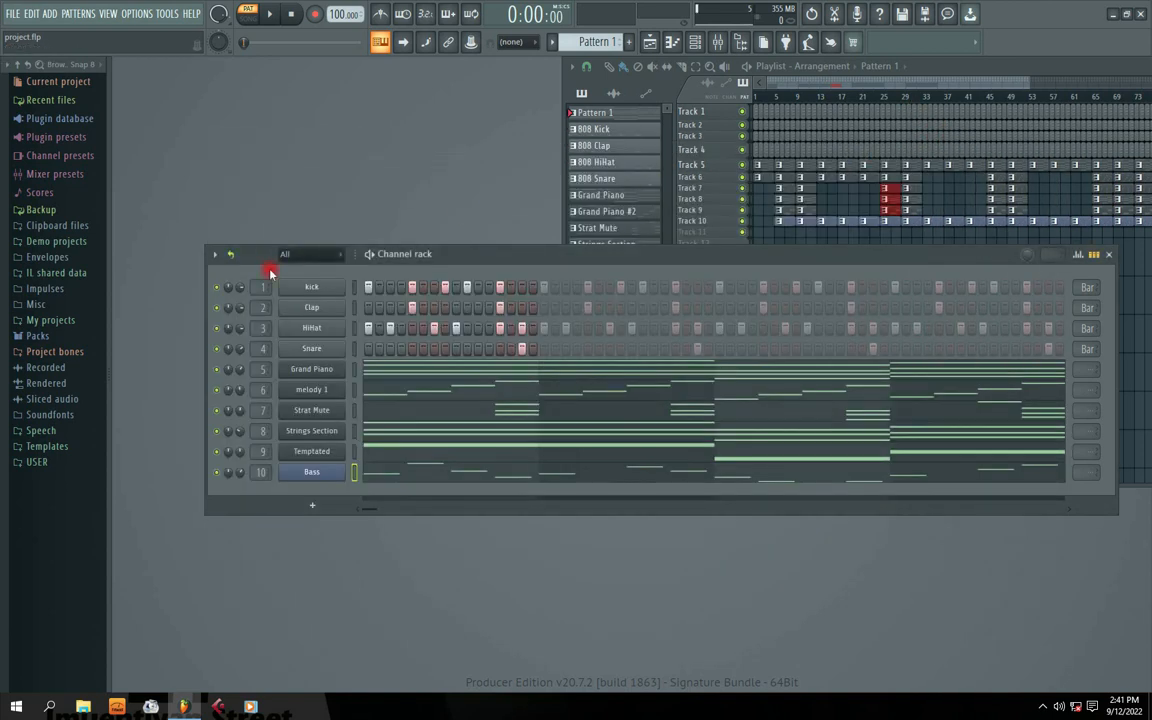
- Reopen the mixer and position its window so the channel names and track numbers in the channel rack stay visible
{"action": "left_click", "coordinate": [719, 43]}
{"action": "left_click_drag", "start_coordinate": [509, 136], "coordinate": [553, 153]}
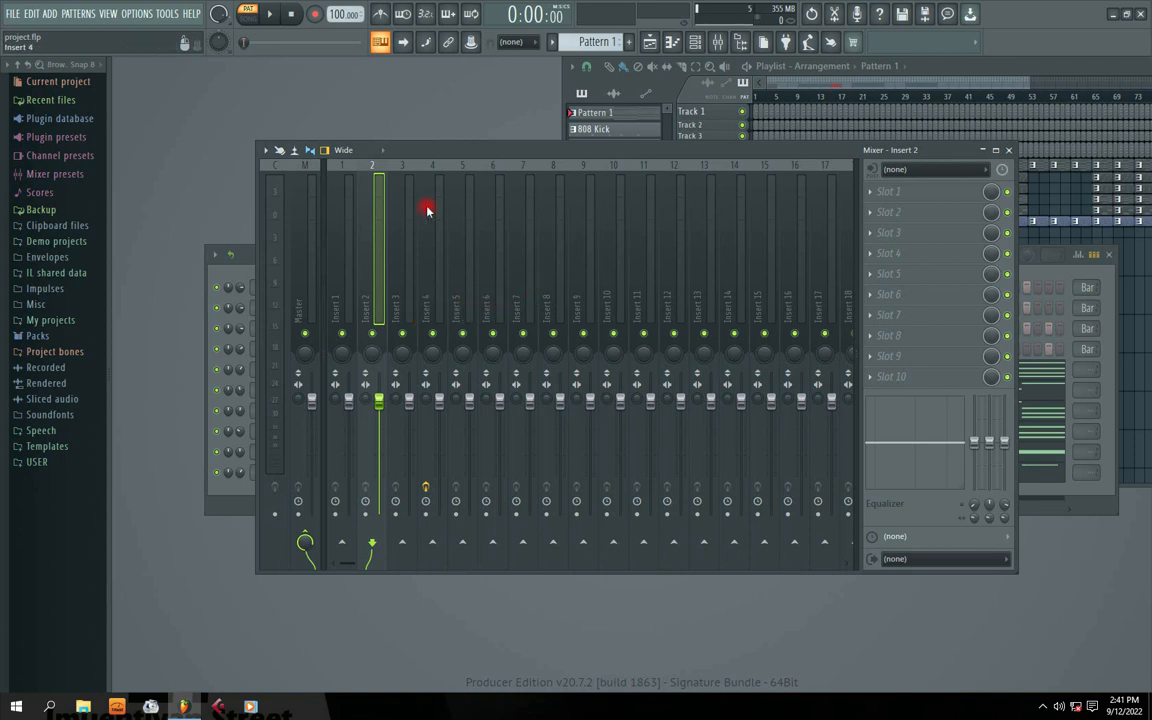
{"action": "left_click_drag", "start_coordinate": [443, 155], "coordinate": [650, 145]}
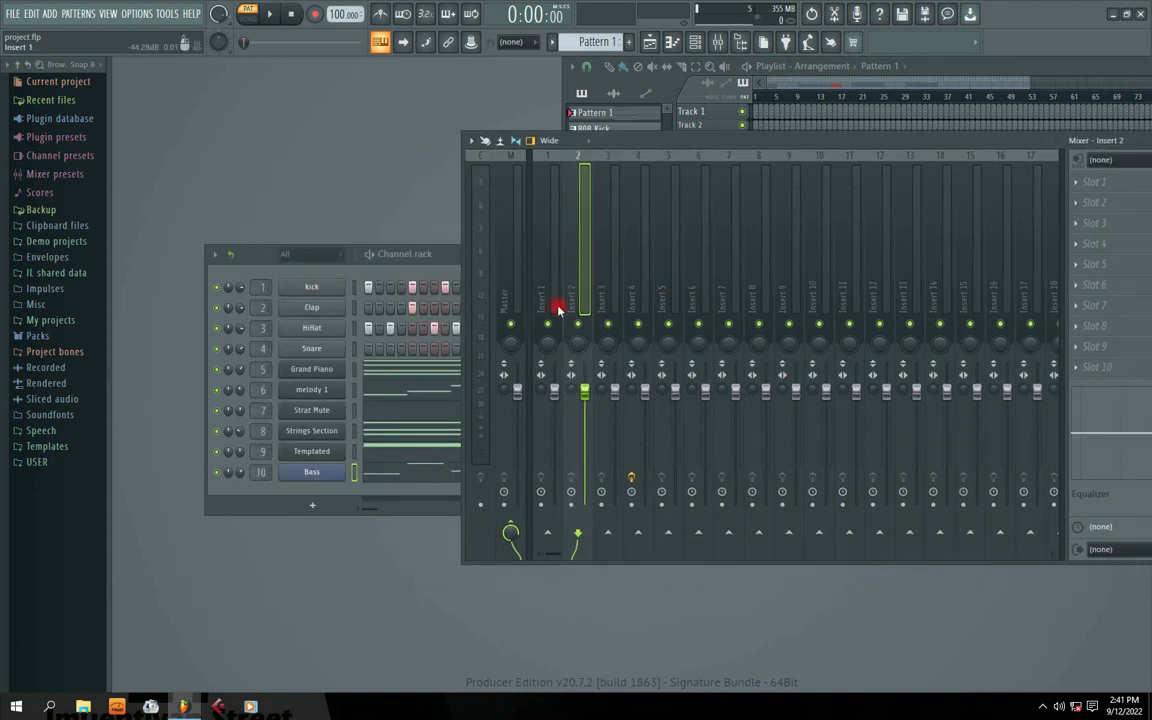
{"action": "left_click_drag", "start_coordinate": [656, 138], "coordinate": [504, 155]}
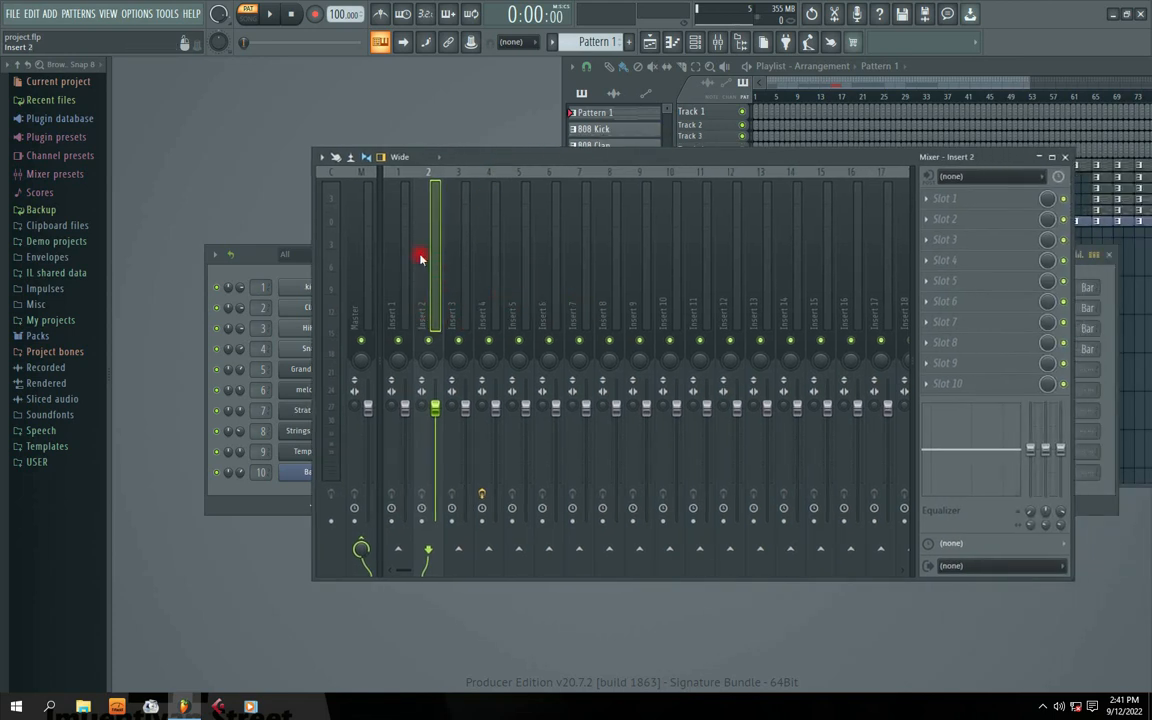
{"action": "left_click_drag", "start_coordinate": [507, 158], "coordinate": [584, 157]}
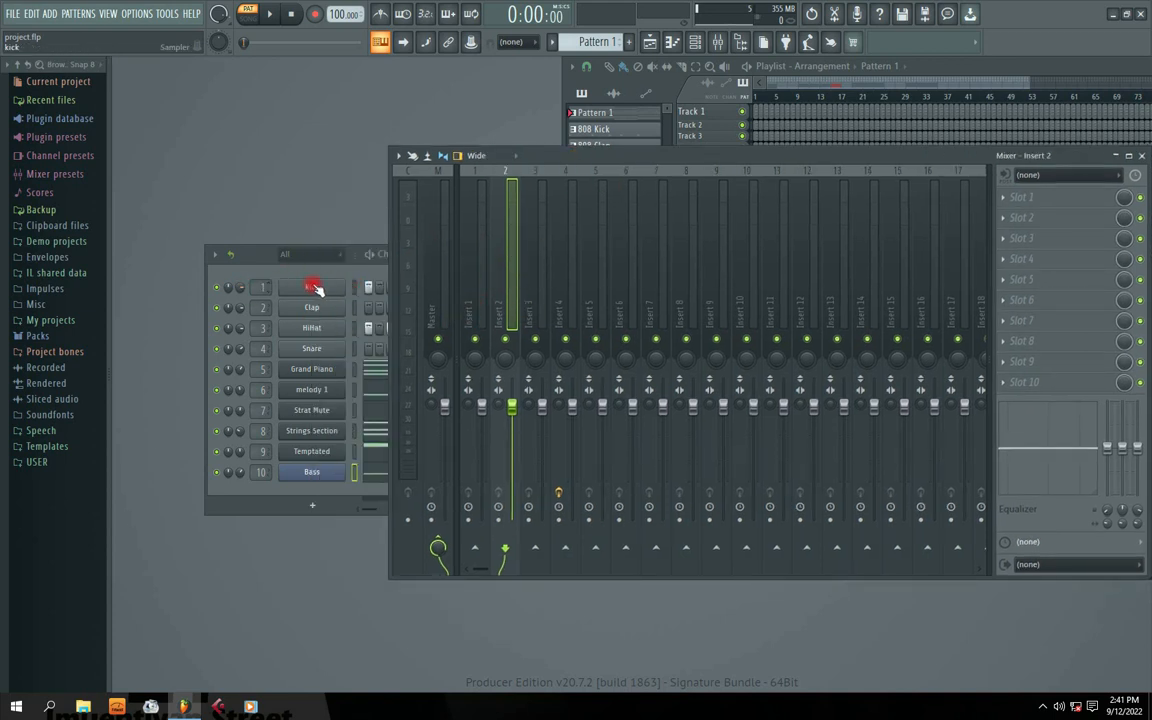
- Solo the kick channel, play the pattern to check its signal in the mixer, and stop playback
{"action": "left_click", "coordinate": [214, 254]}
{"action": "key", "text": "space"}
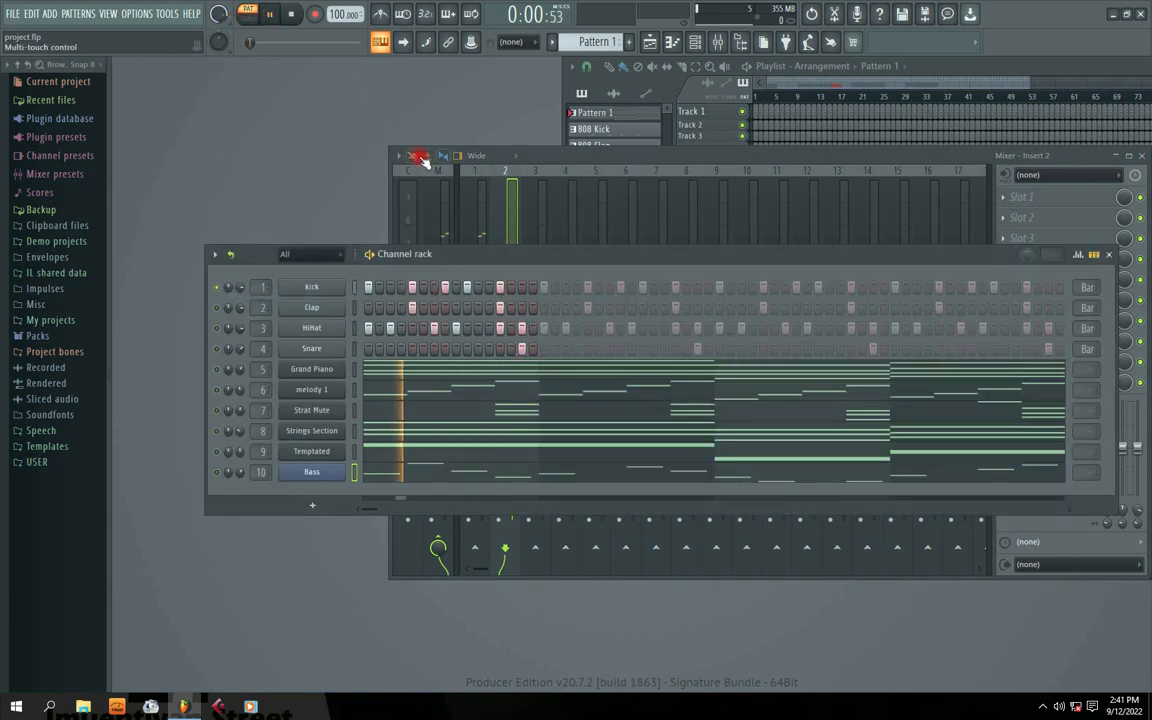
{"action": "left_click", "coordinate": [580, 157]}
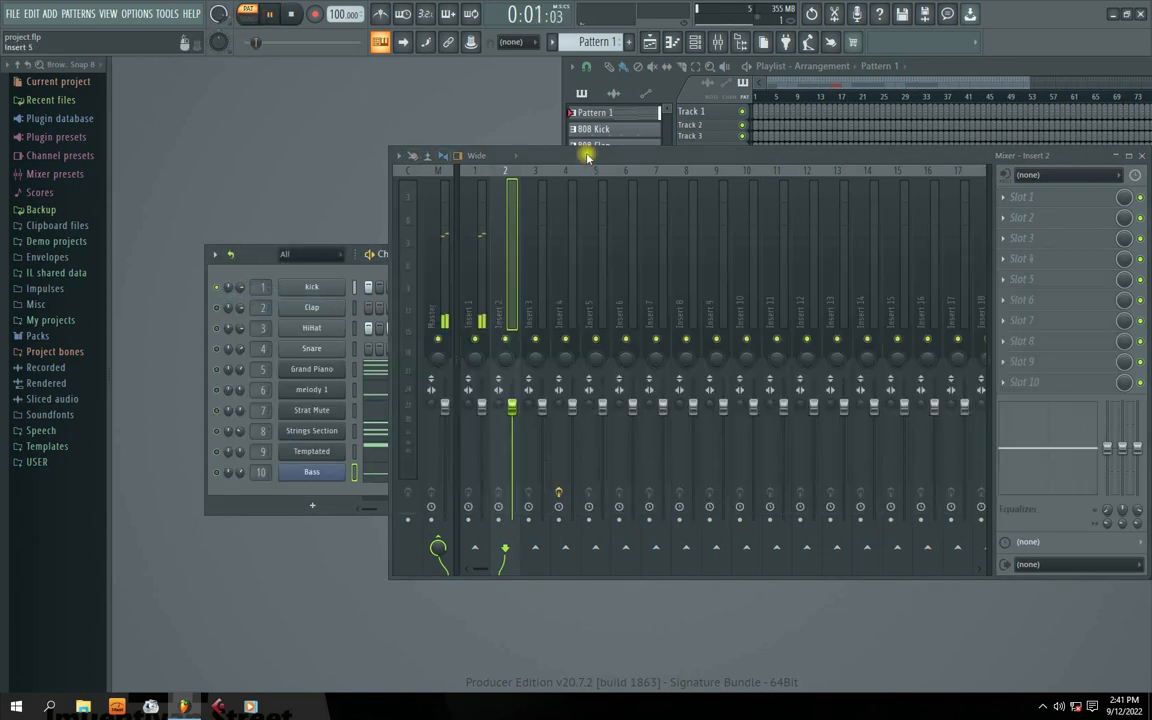
{"action": "key", "text": "space"}
- Rename mixer track Insert 1 as "kick"
{"action": "right_click", "coordinate": [471, 300]}
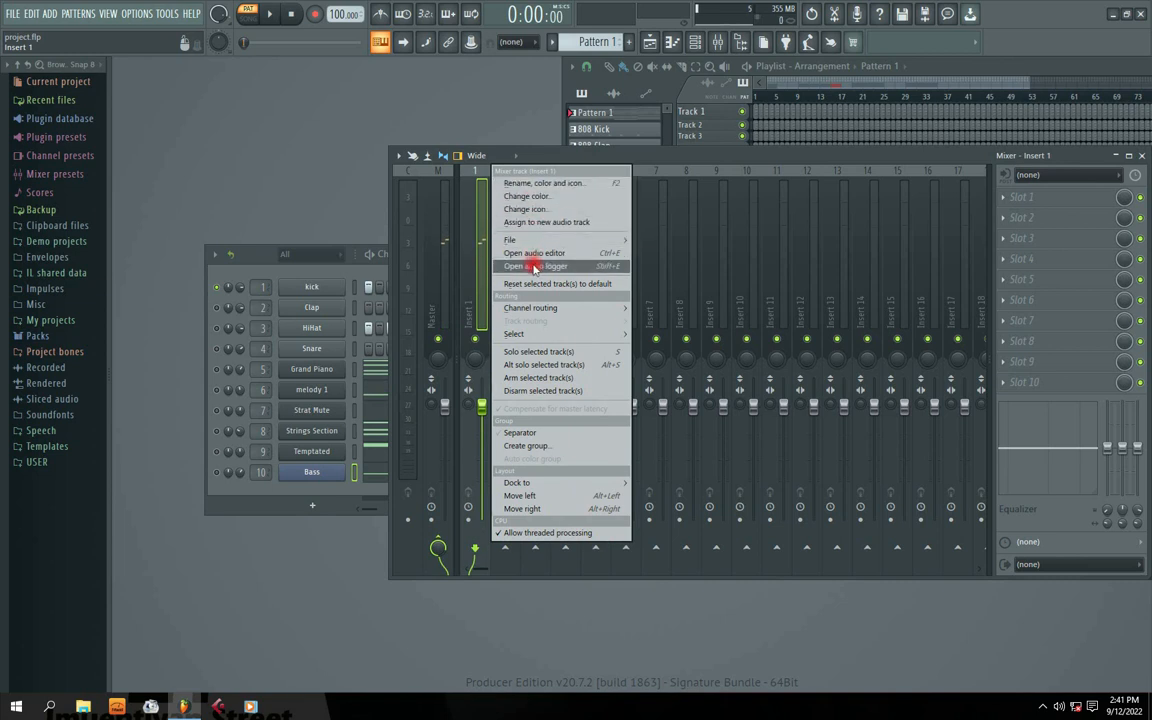
{"action": "left_click", "coordinate": [533, 195]}
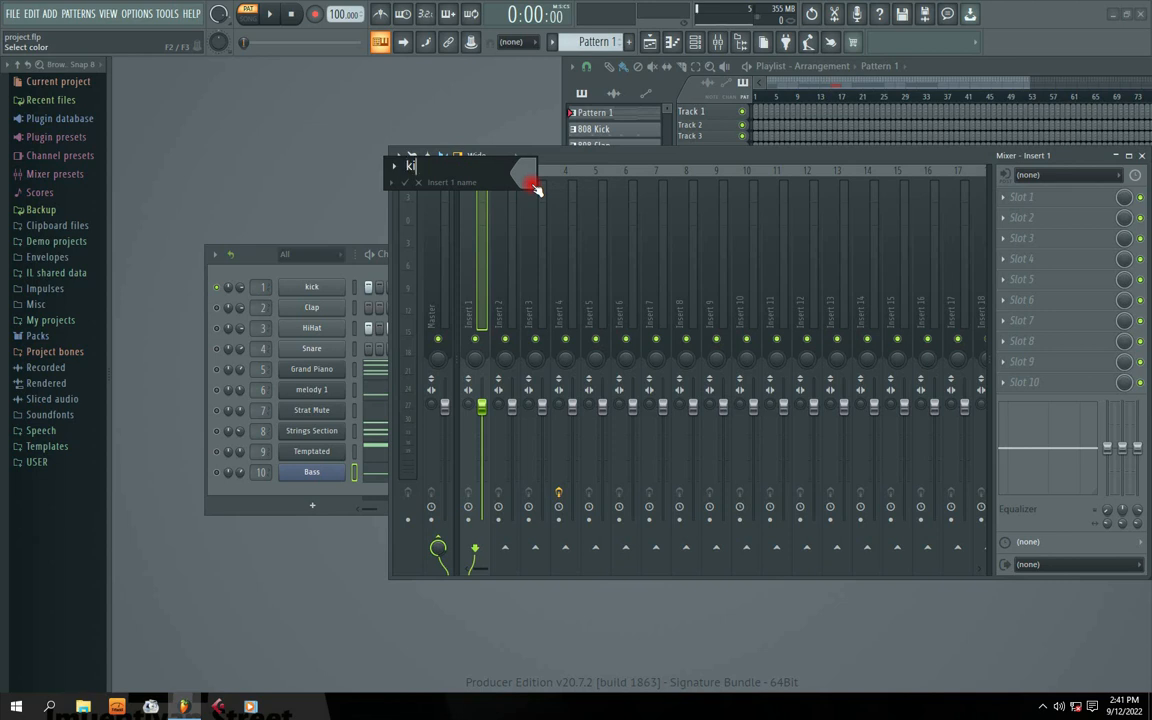
{"action": "key", "text": "Return"}
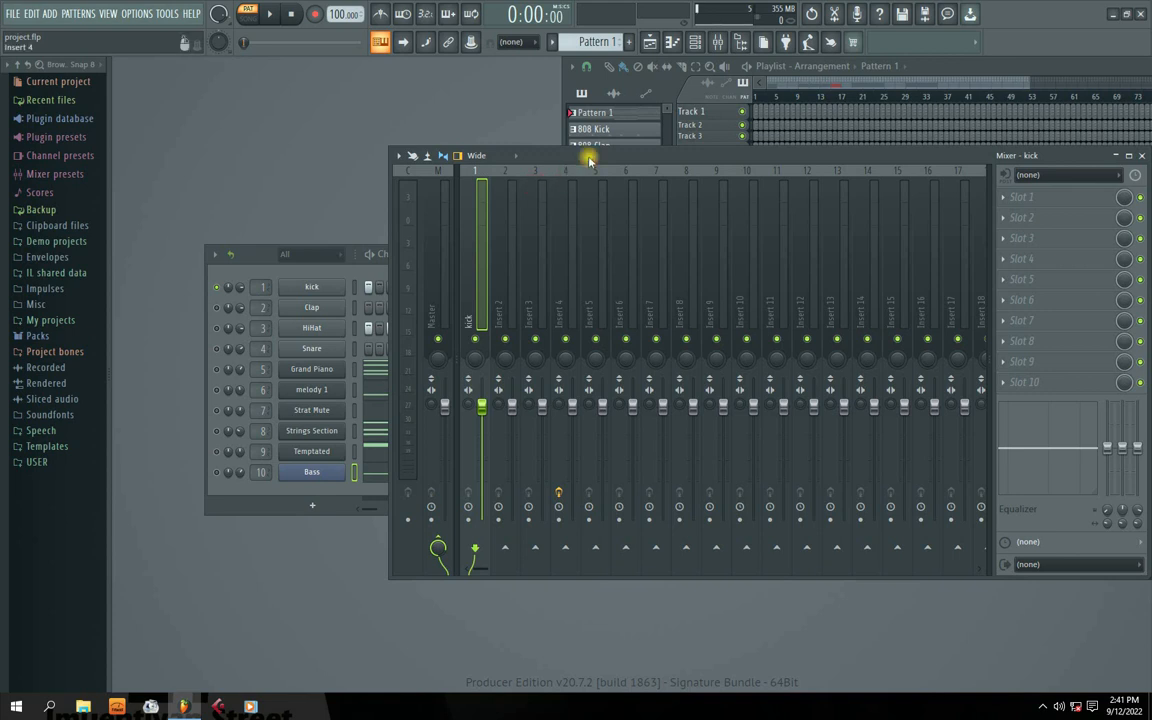
{"action": "left_click_drag", "start_coordinate": [590, 160], "coordinate": [569, 175]}
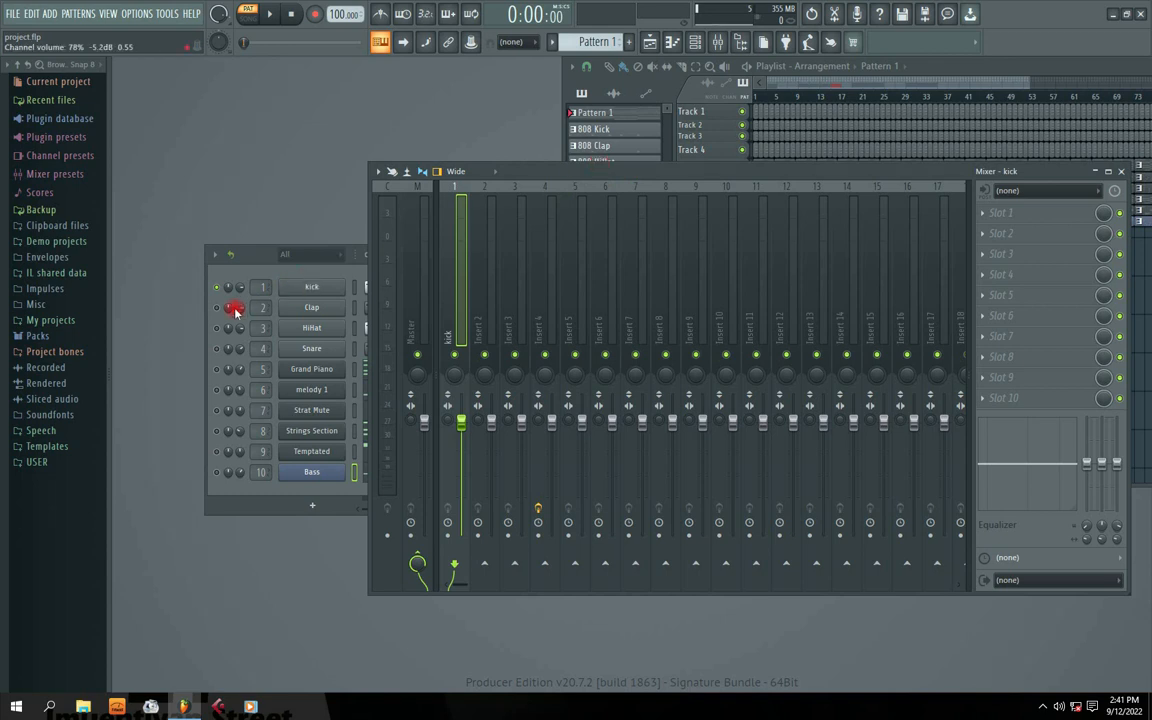
- Route every channel from Clap down to Bass to the Master track, keeping only the kick on mixer track 1
{"action": "left_click_drag", "start_coordinate": [260, 309], "coordinate": [260, 358]}
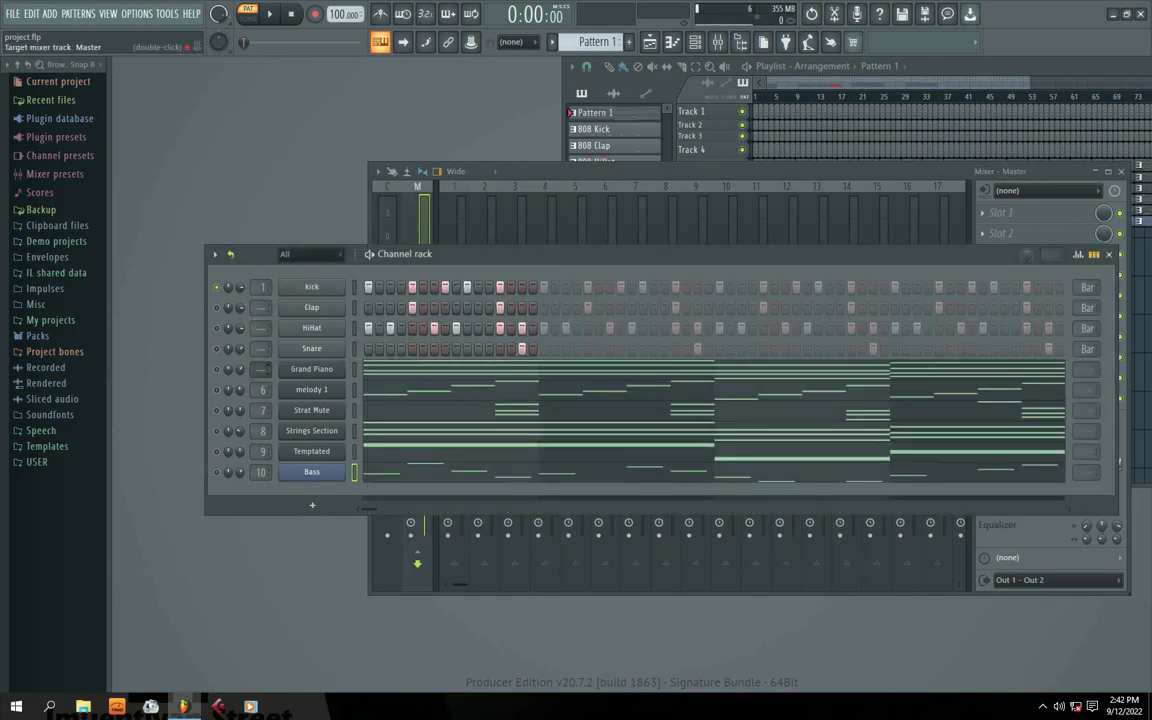
{"action": "left_click", "coordinate": [263, 372]}
{"action": "left_click_drag", "start_coordinate": [258, 409], "coordinate": [258, 420]}
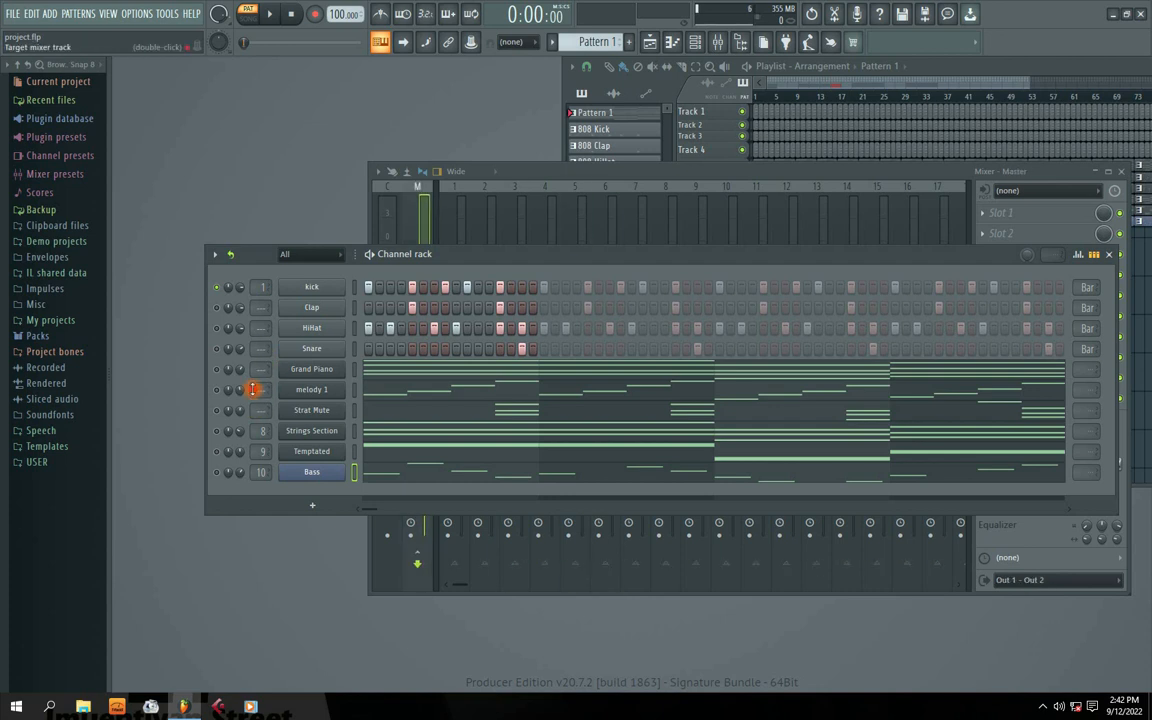
{"action": "left_click", "coordinate": [260, 450]}
- Start a WAV export of the project and open the stemssss folder on the Desktop as its destination
{"action": "left_click_drag", "start_coordinate": [554, 172], "coordinate": [573, 165]}
{"action": "left_click", "coordinate": [14, 13]}
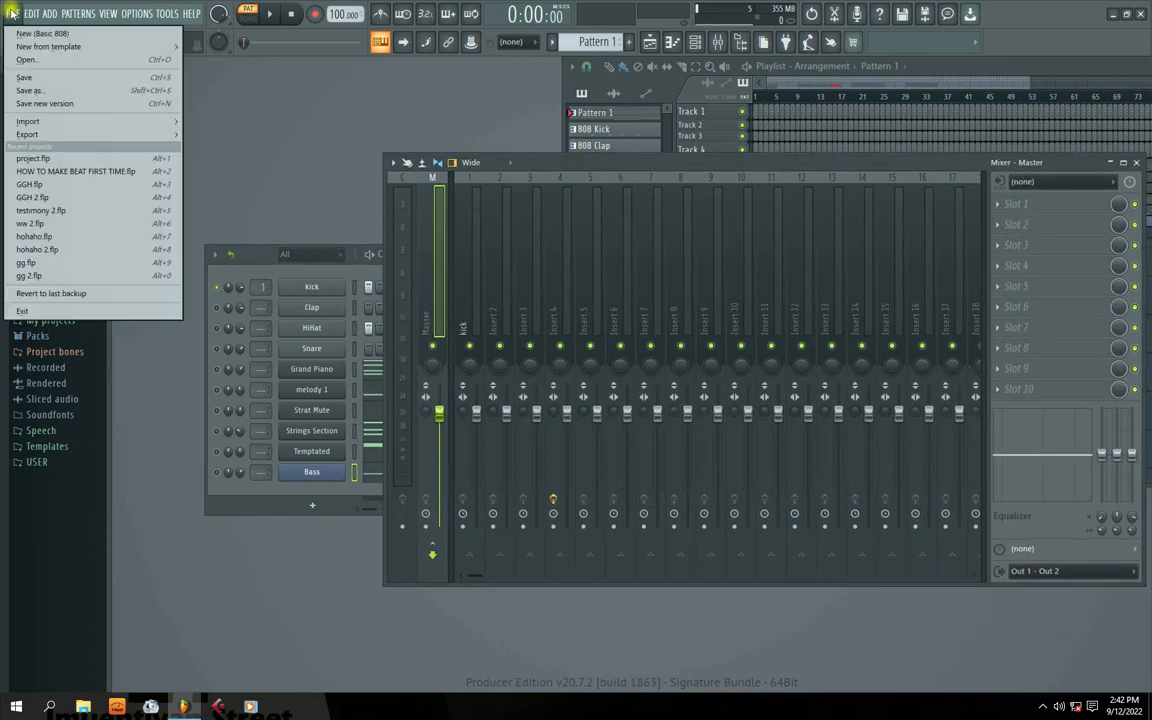
{"action": "mouse_move", "coordinate": [39, 136]}
{"action": "left_click", "coordinate": [216, 150]}
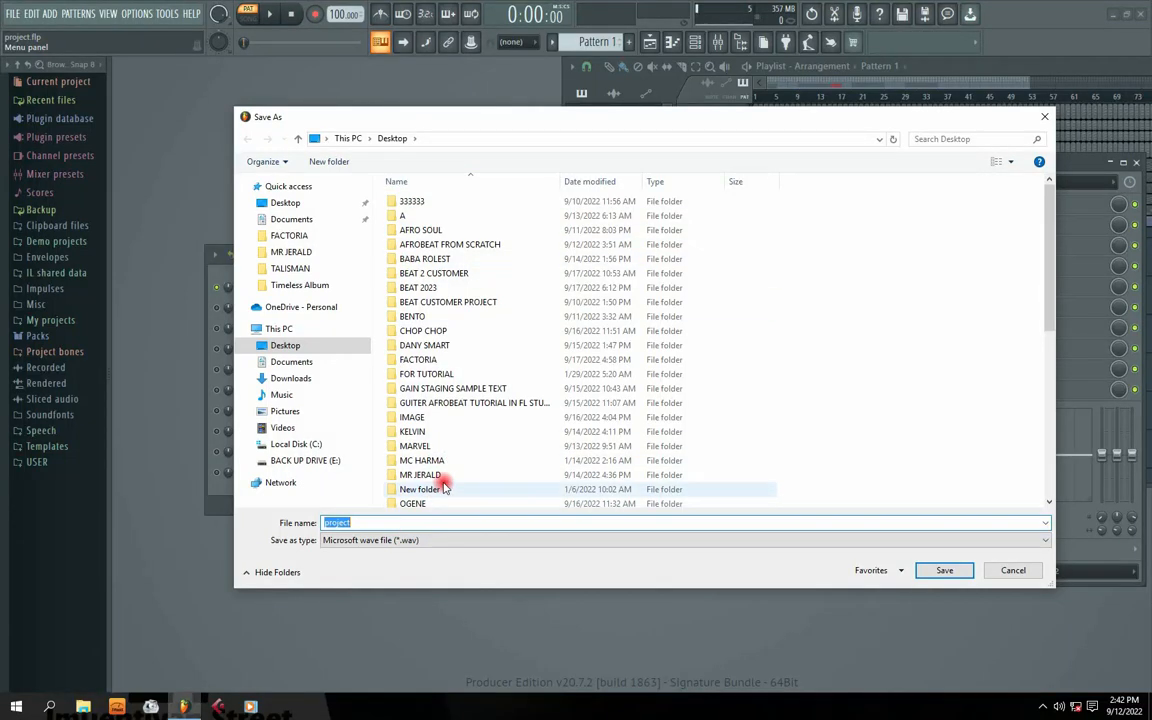
{"action": "left_click", "coordinate": [405, 418]}
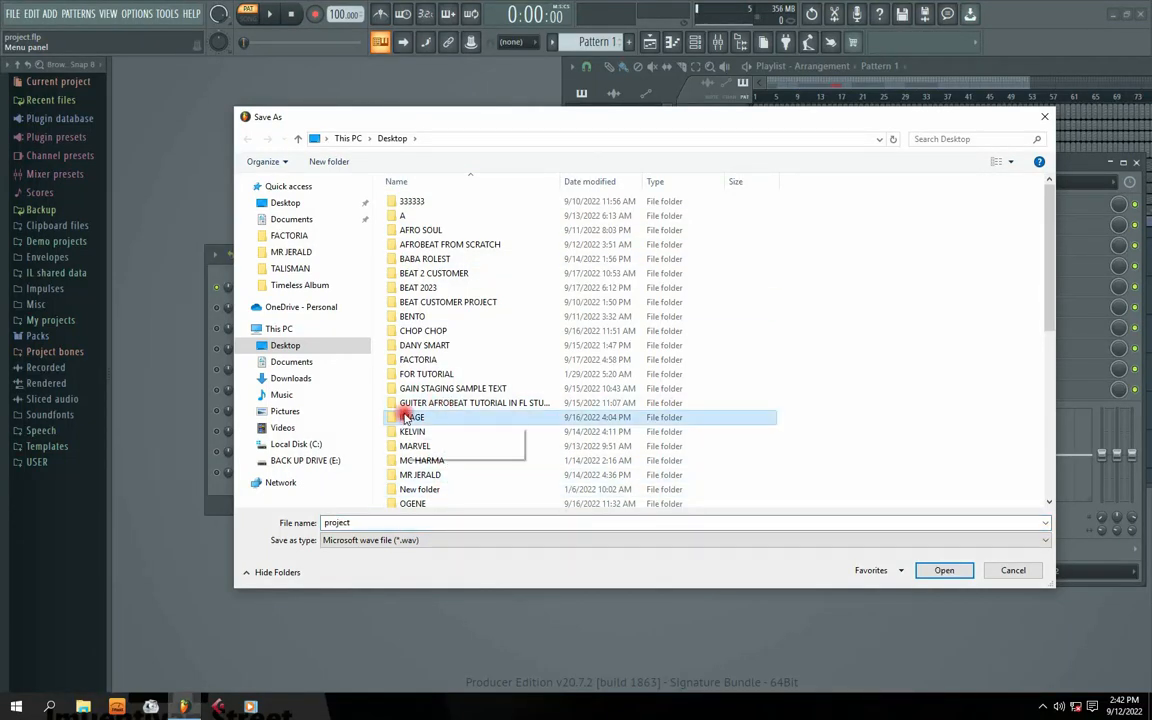
{"action": "scroll", "coordinate": [405, 415], "scroll_direction": "down", "scroll_amount": 10}
{"action": "left_click", "coordinate": [432, 284]}
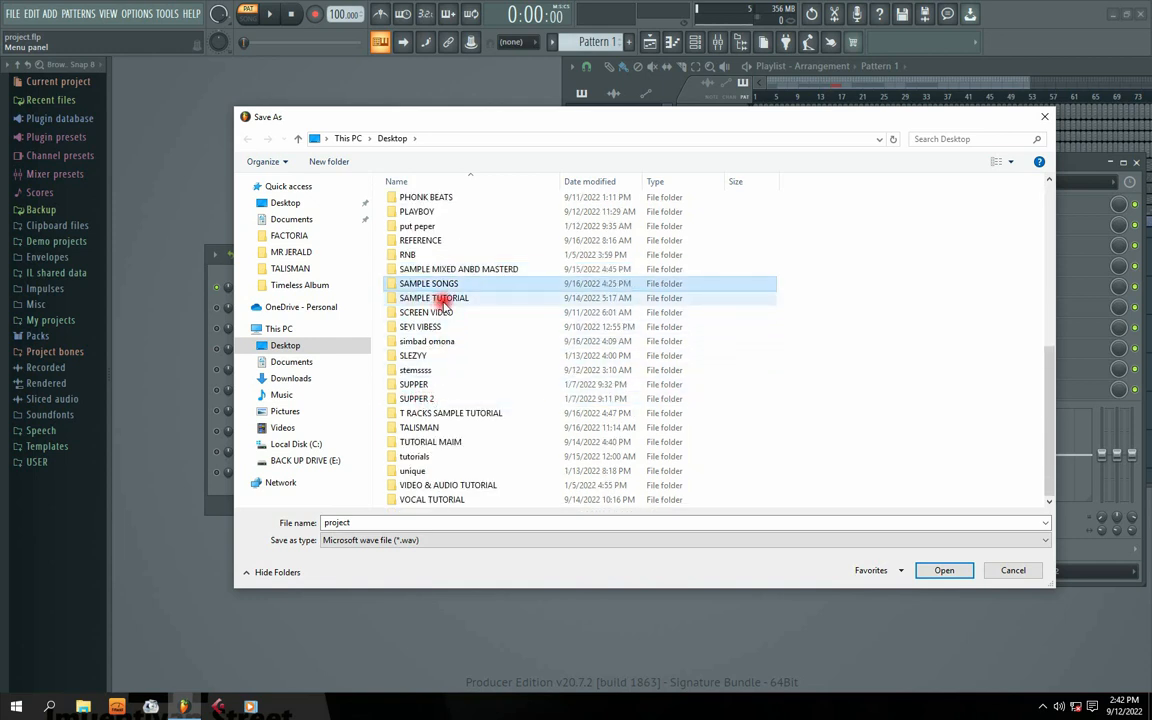
{"action": "double_click", "coordinate": [413, 370]}
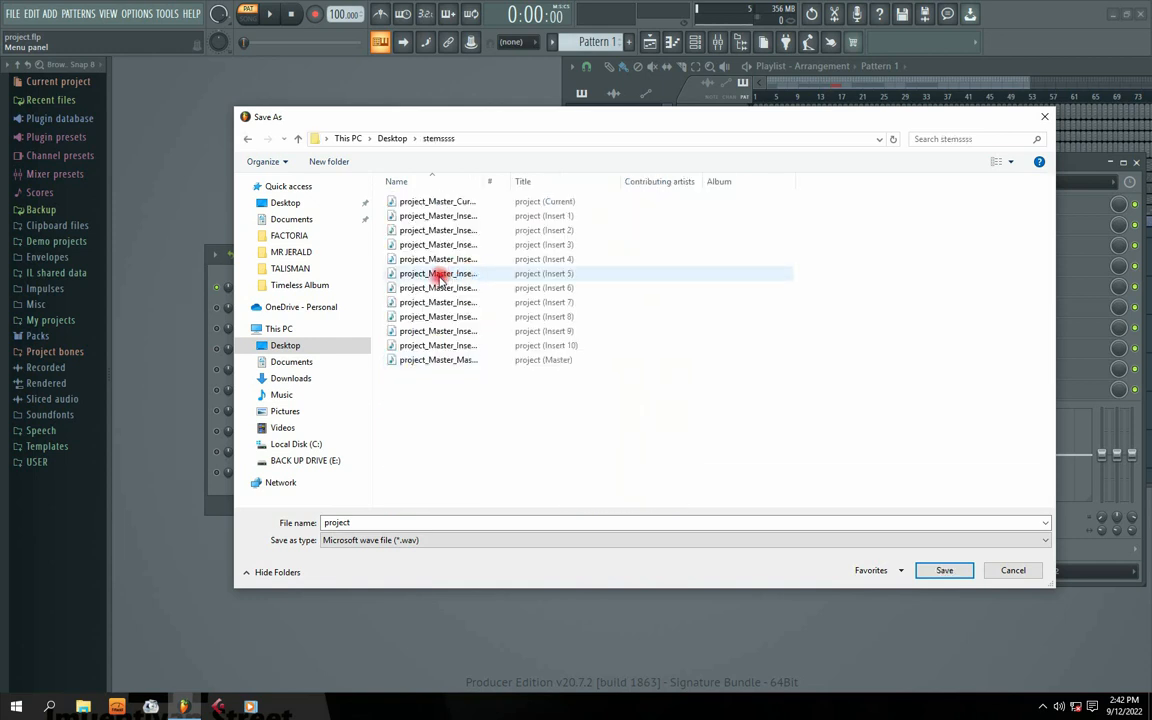
- Delete all the old project_Master WAV files (Current, Master and Insert 1 to 10) from the stemssss folder
{"action": "left_click", "coordinate": [415, 203]}
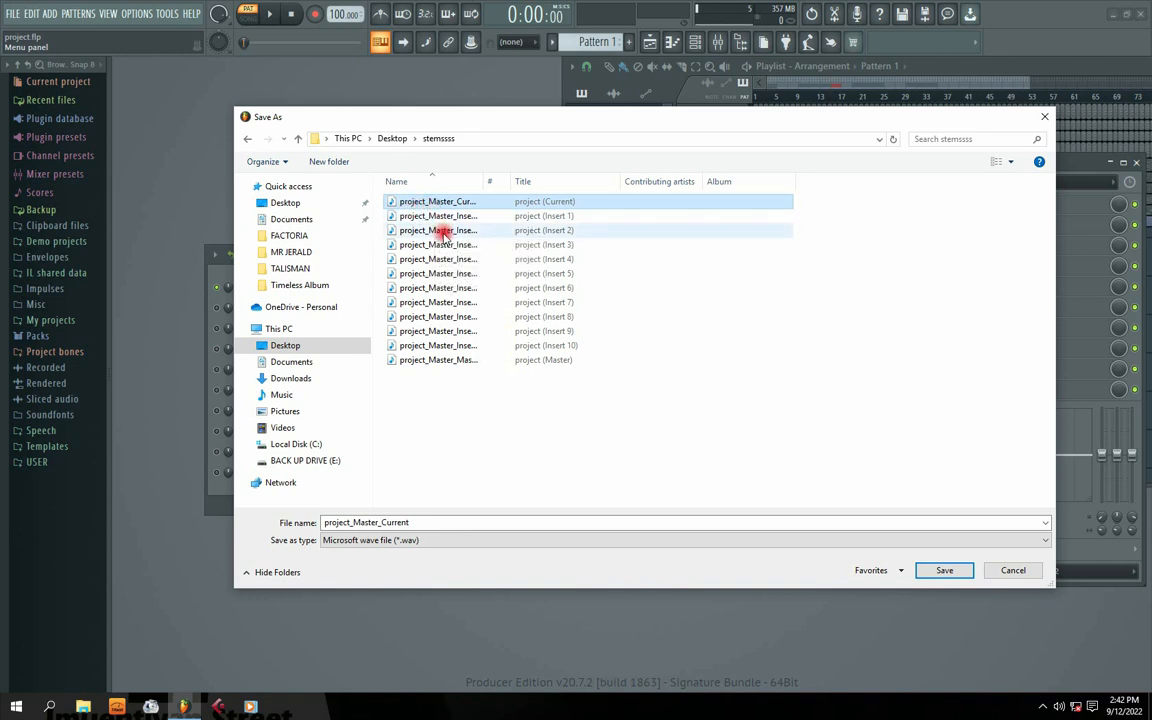
{"action": "left_click", "coordinate": [463, 382]}
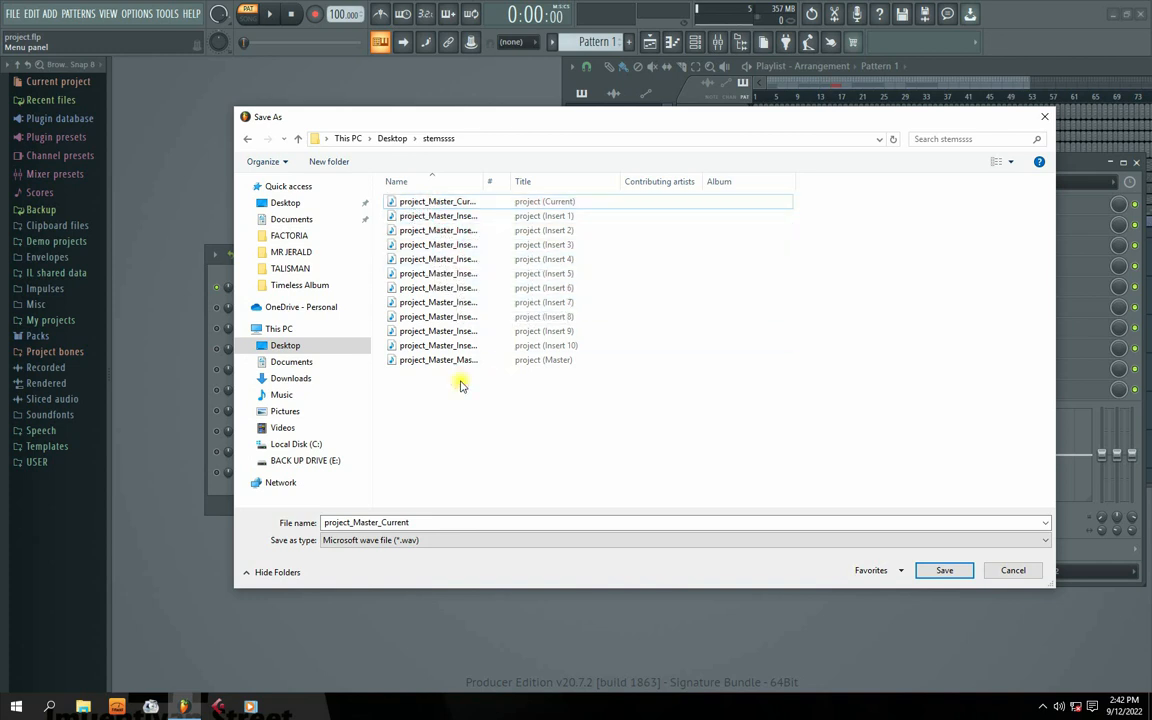
{"action": "double_click", "coordinate": [422, 522]}
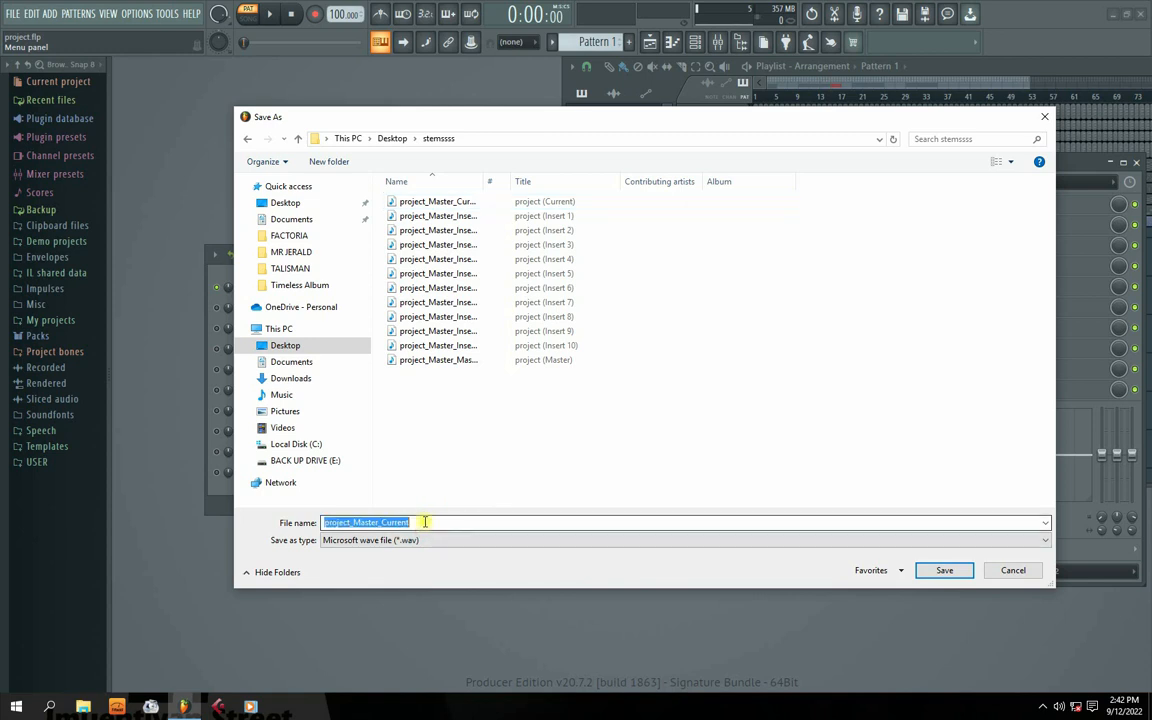
{"action": "left_click", "coordinate": [430, 360]}
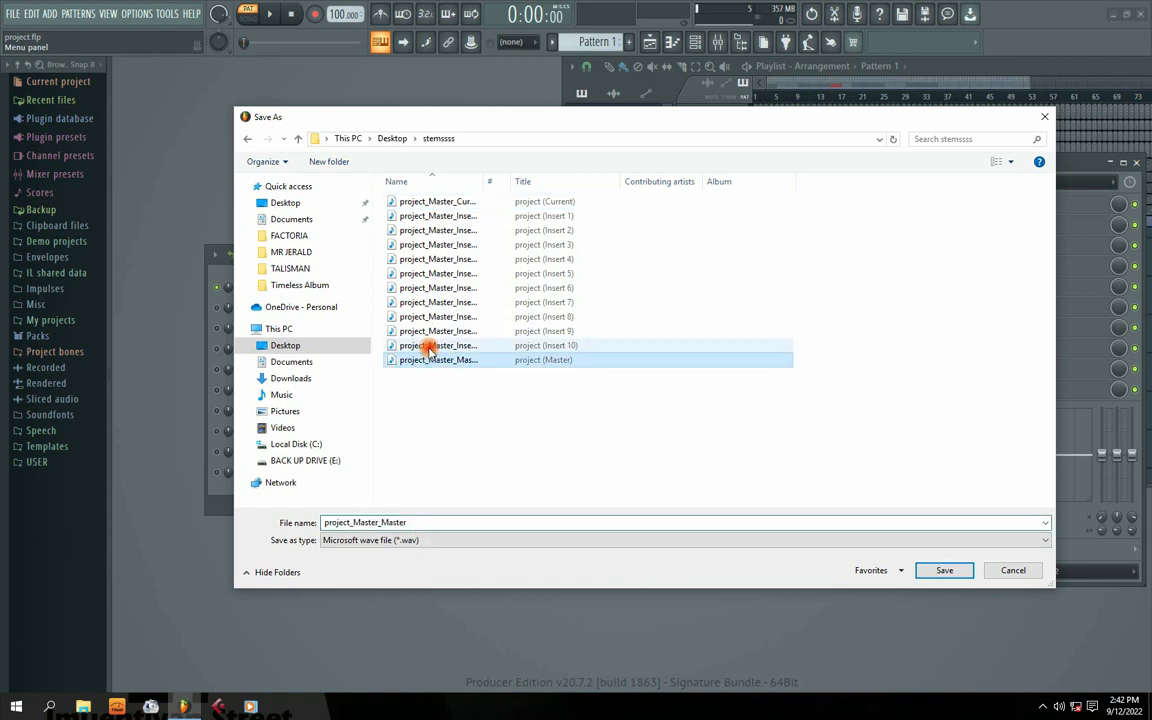
{"action": "left_click", "coordinate": [430, 345]}
{"action": "left_click", "coordinate": [430, 331]}
{"action": "key", "text": "Delete"}
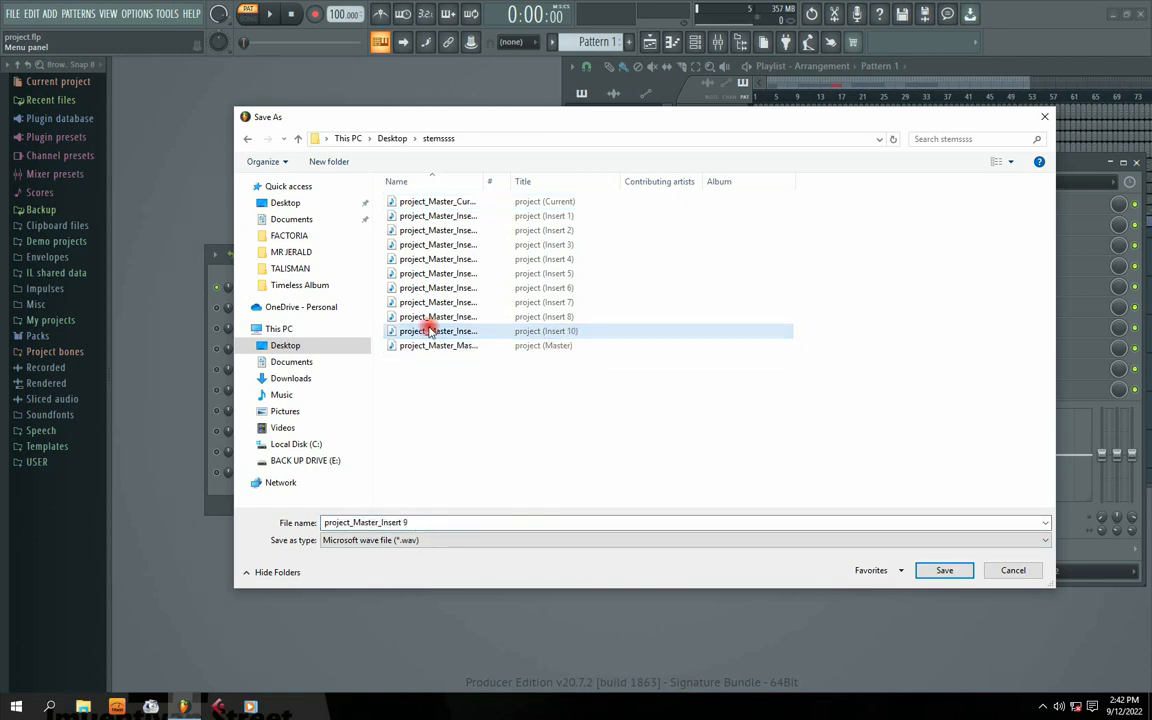
{"action": "left_click", "coordinate": [437, 346]}
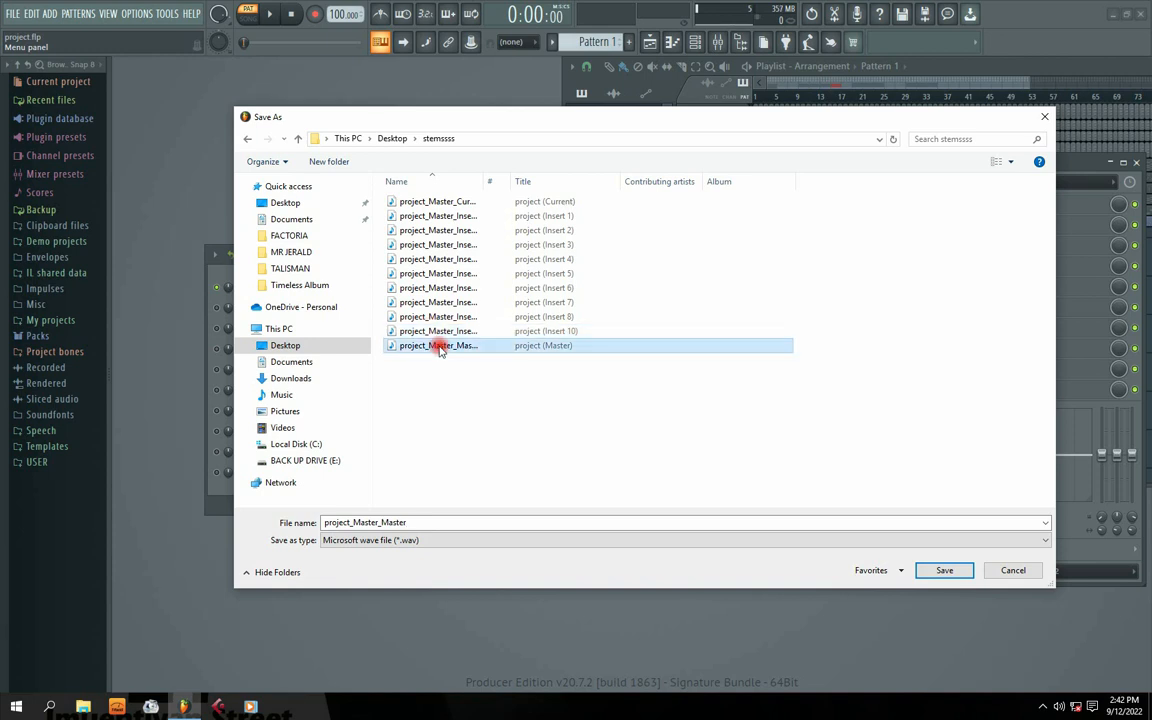
{"action": "key", "text": "Delete"}
{"action": "left_click", "coordinate": [447, 333]}
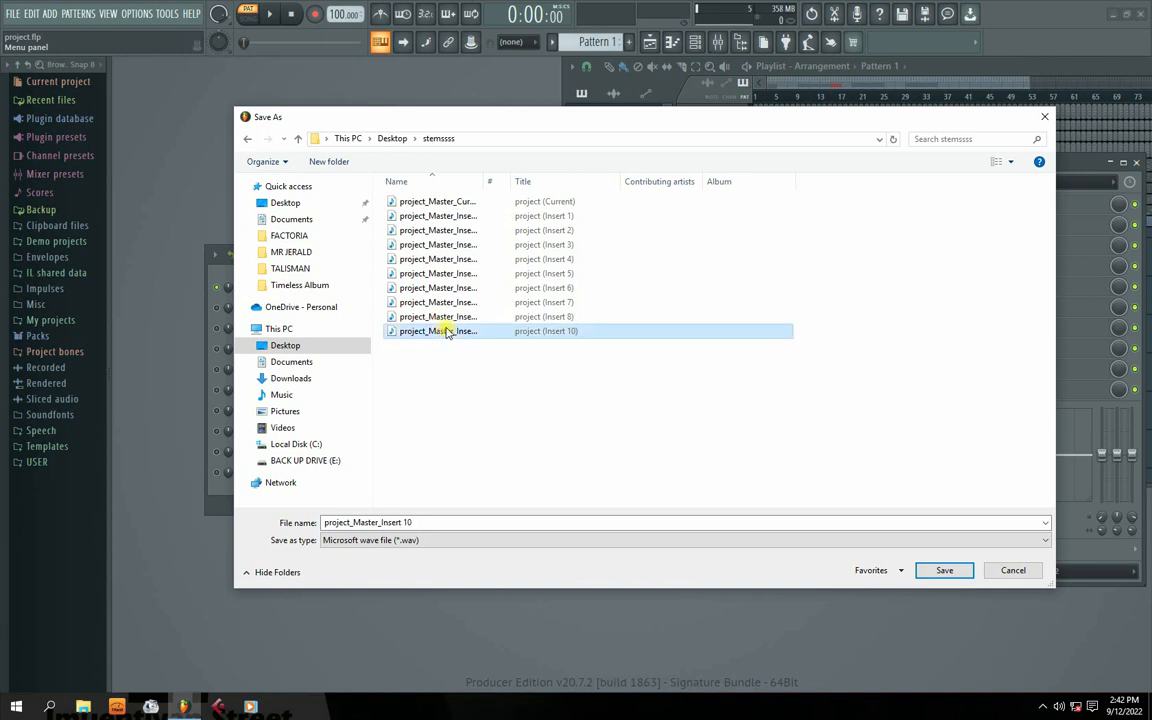
{"action": "key", "text": "Delete"}
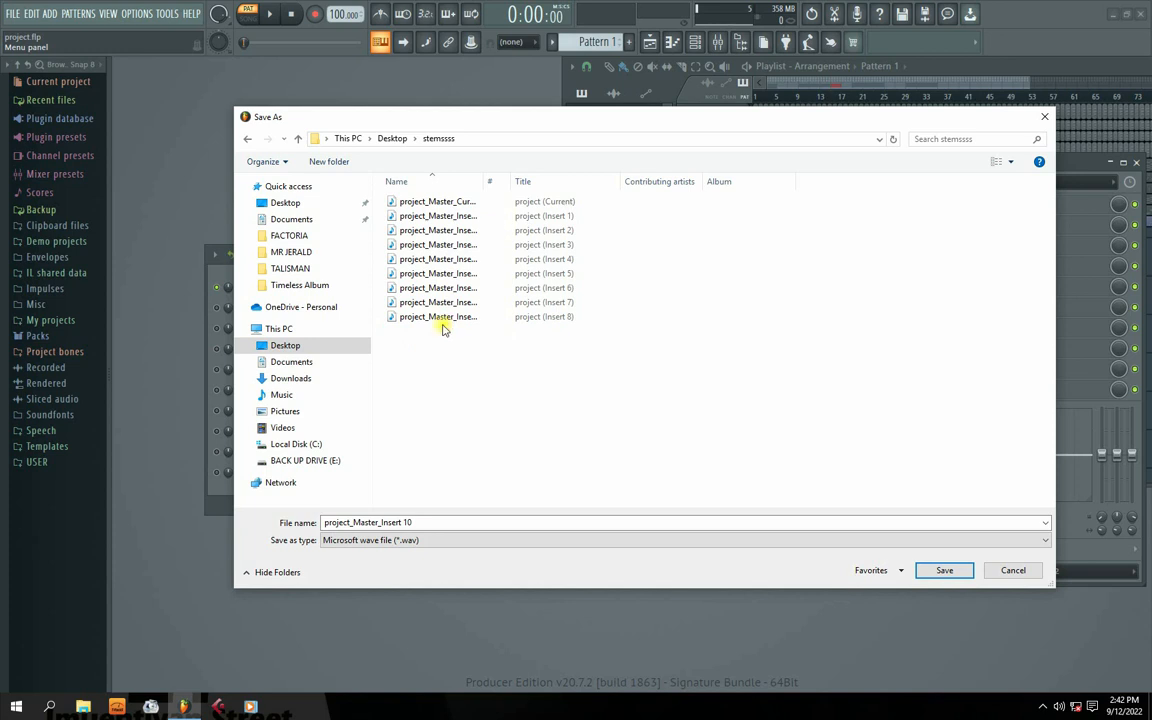
{"action": "left_click", "coordinate": [442, 318]}
{"action": "key", "text": "Delete"}
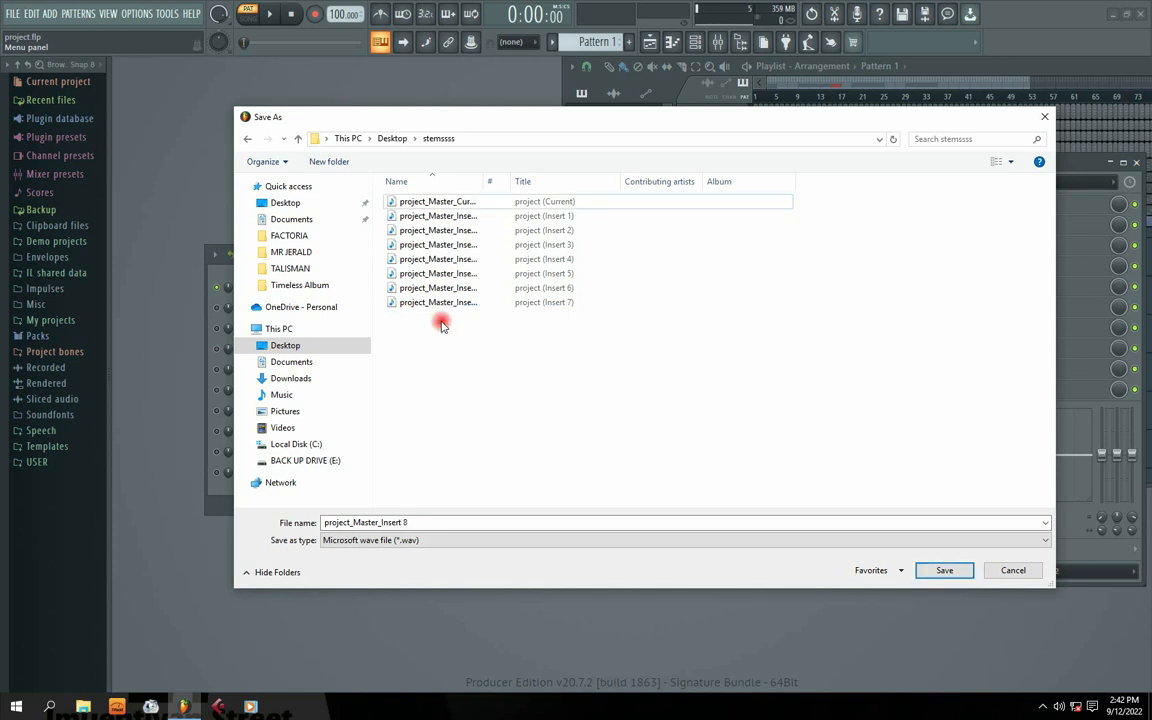
{"action": "left_click", "coordinate": [444, 308]}
{"action": "key", "text": "Delete"}
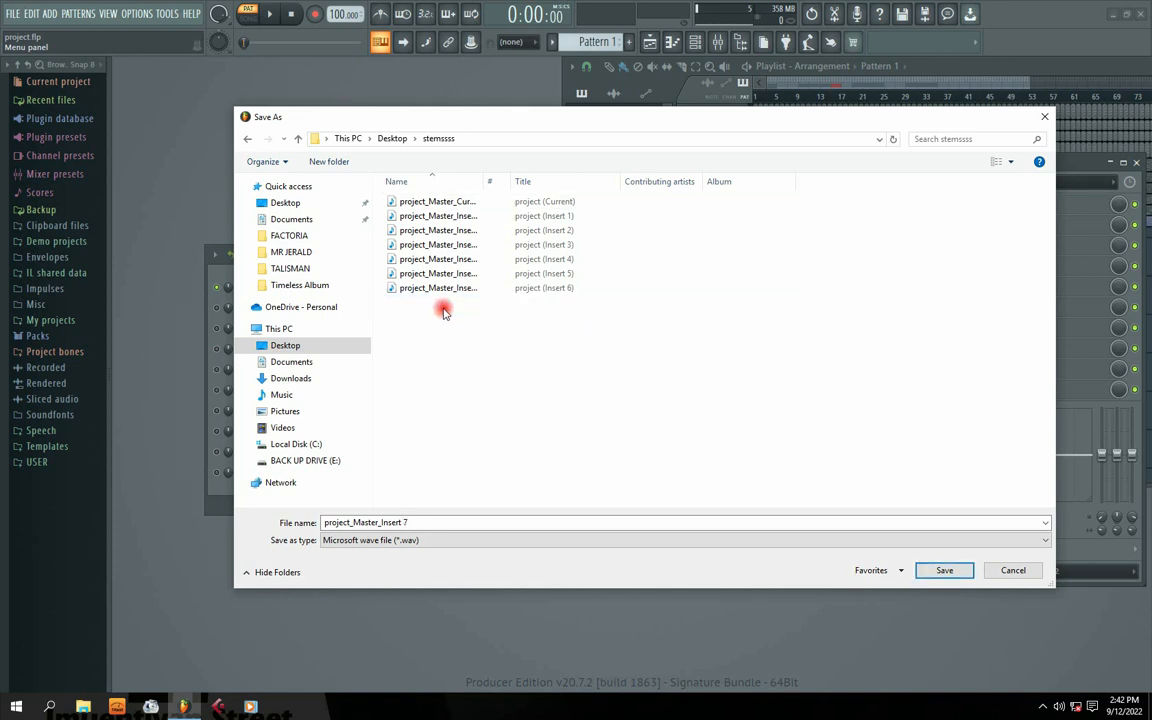
{"action": "left_click", "coordinate": [432, 289]}
{"action": "key", "text": "Delete"}
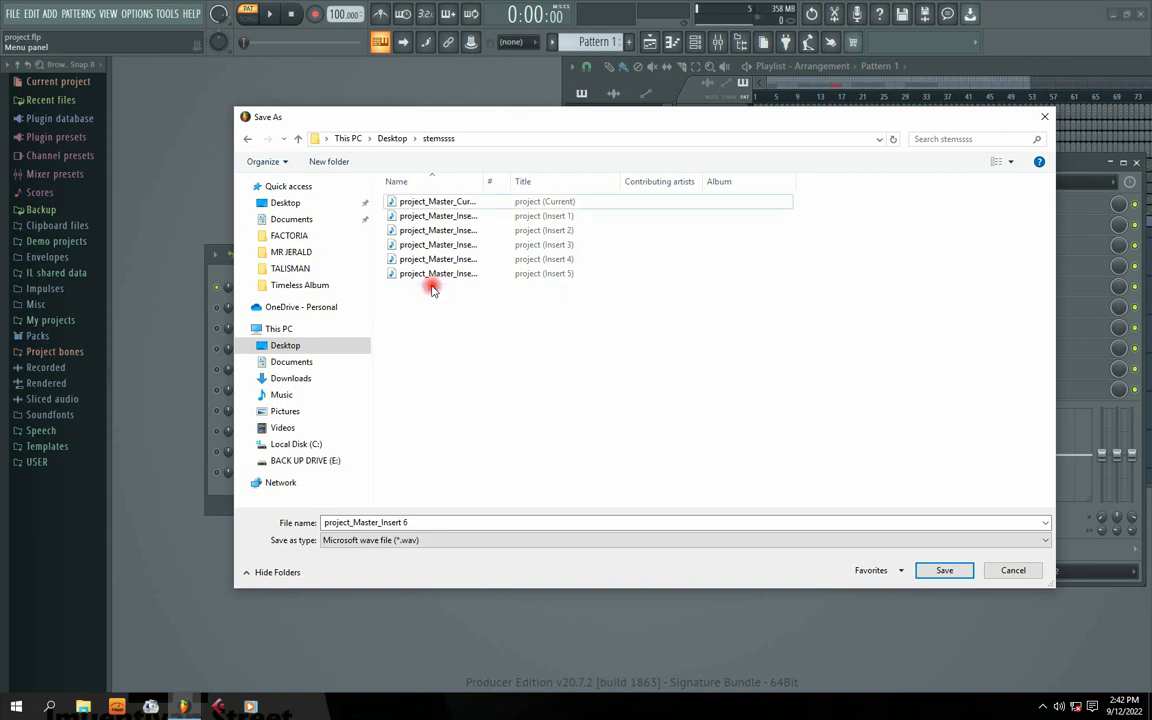
{"action": "left_click", "coordinate": [430, 276]}
{"action": "key", "text": "Delete"}
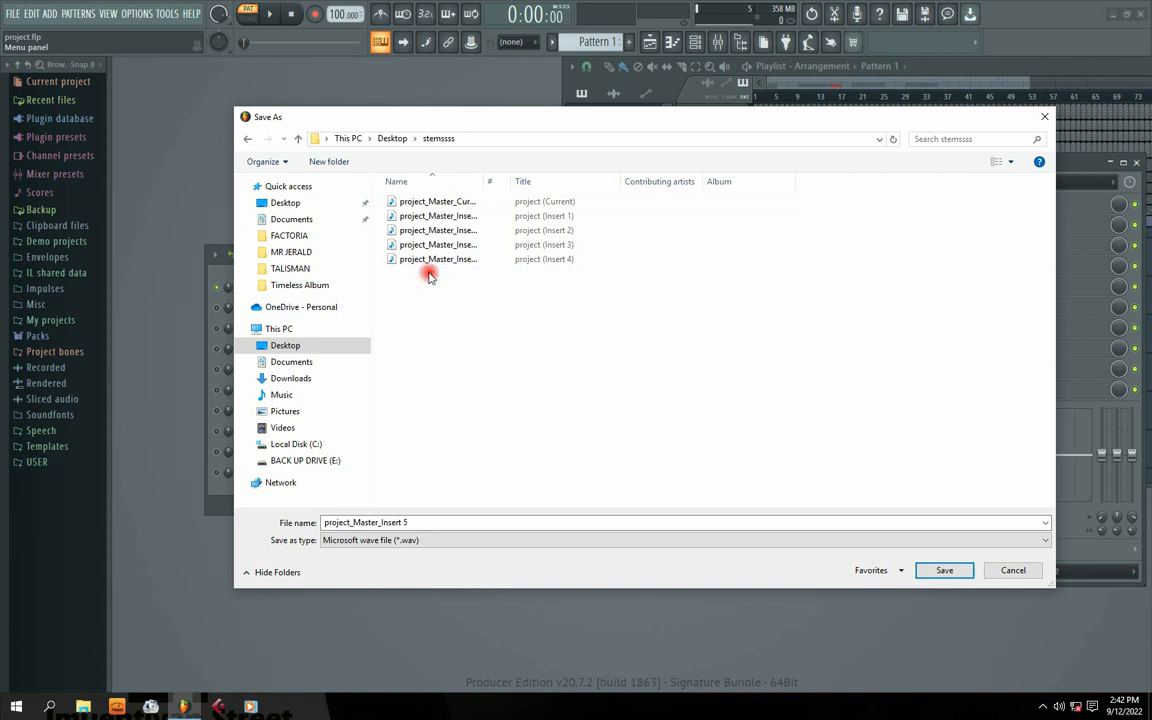
{"action": "left_click", "coordinate": [433, 259]}
{"action": "key", "text": "Delete"}
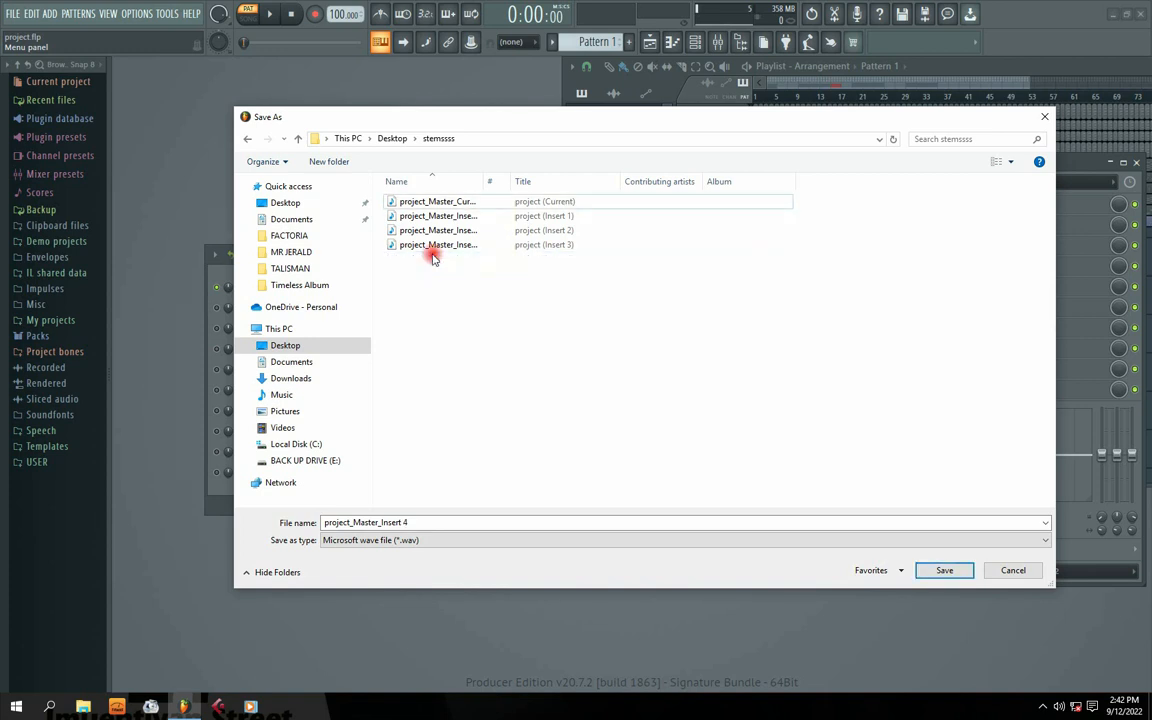
{"action": "left_click", "coordinate": [436, 246]}
{"action": "key", "text": "Delete"}
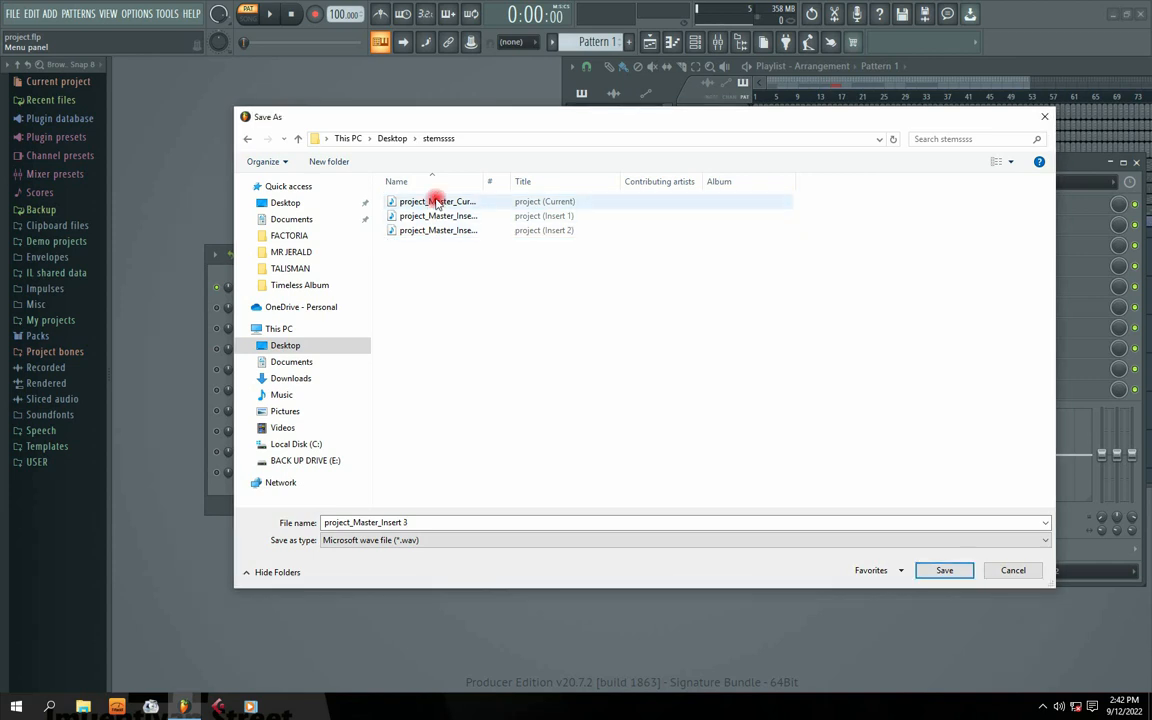
{"action": "left_click", "coordinate": [428, 231]}
{"action": "key", "text": "Delete"}
{"action": "left_click", "coordinate": [423, 217]}
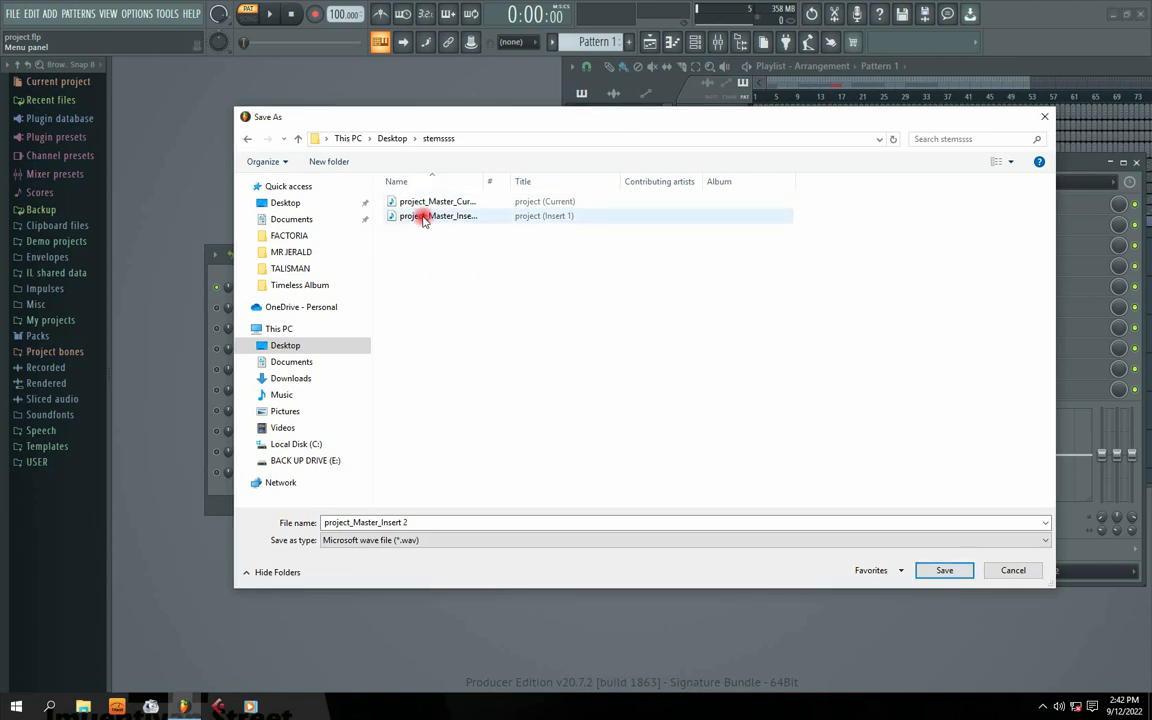
{"action": "key", "text": "Delete"}
{"action": "left_click", "coordinate": [426, 204]}
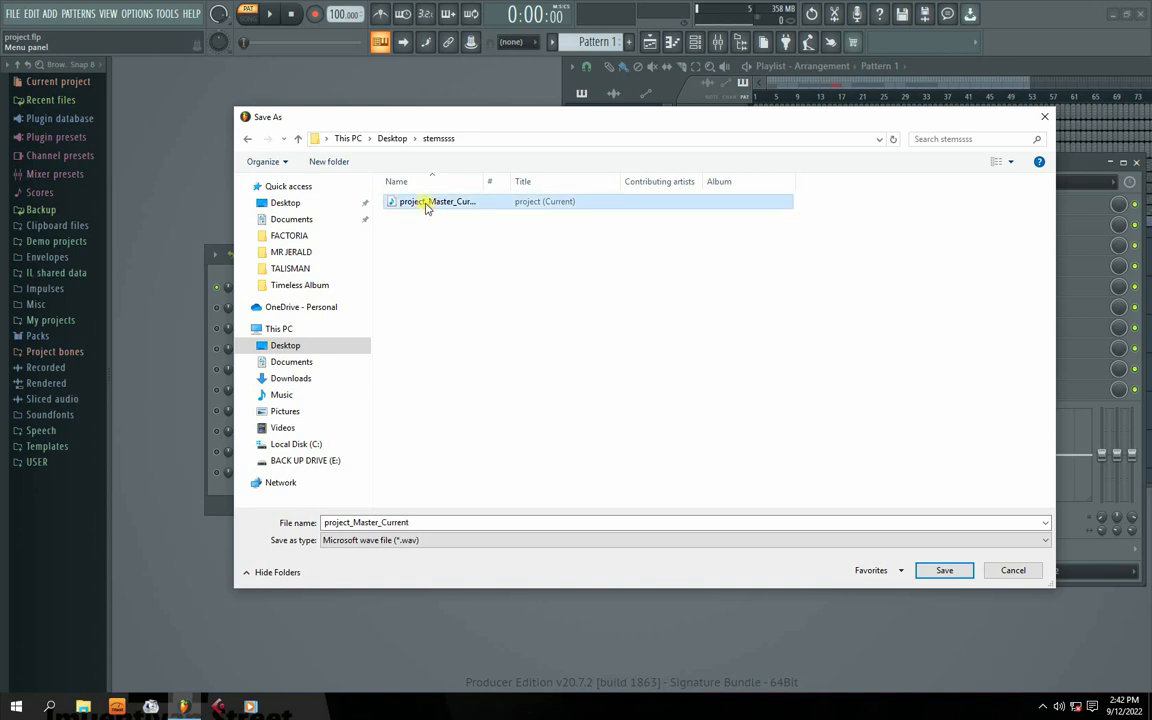
{"action": "key", "text": "Delete"}
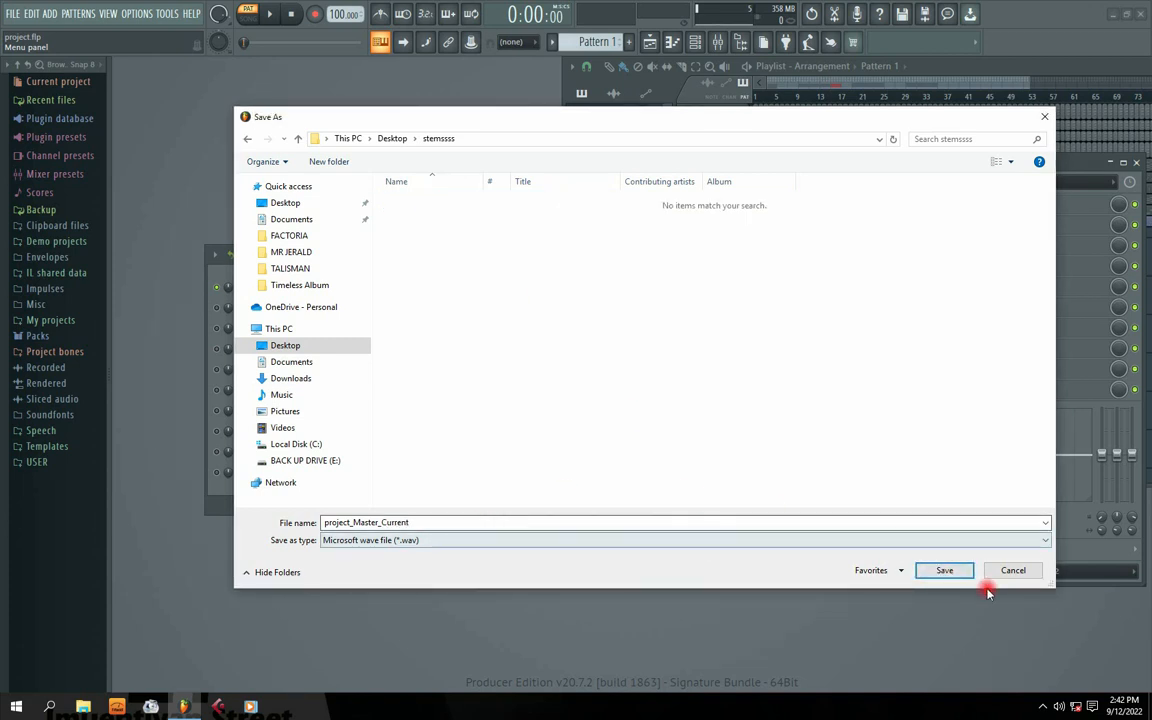
- Save the export as project_Master_Current, replacing the existing file, and render the WAV with Split mixer tracks enabled
{"action": "left_click", "coordinate": [944, 570]}
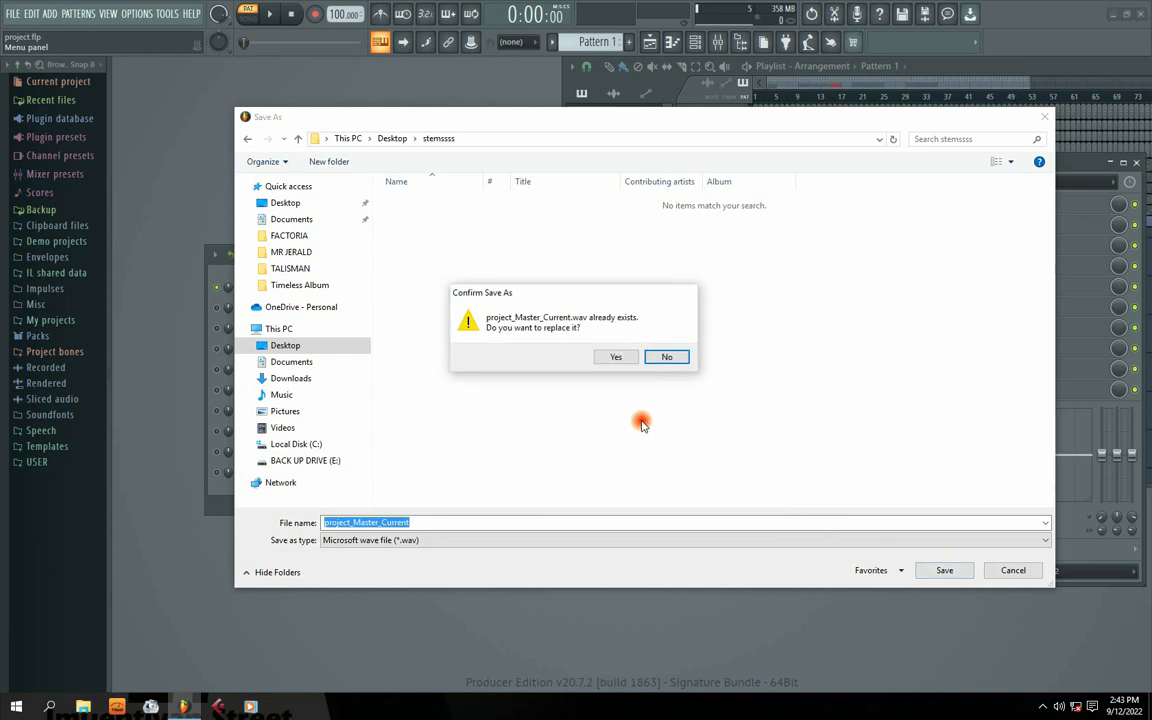
{"action": "left_click", "coordinate": [616, 357]}
{"action": "left_click", "coordinate": [581, 427]}
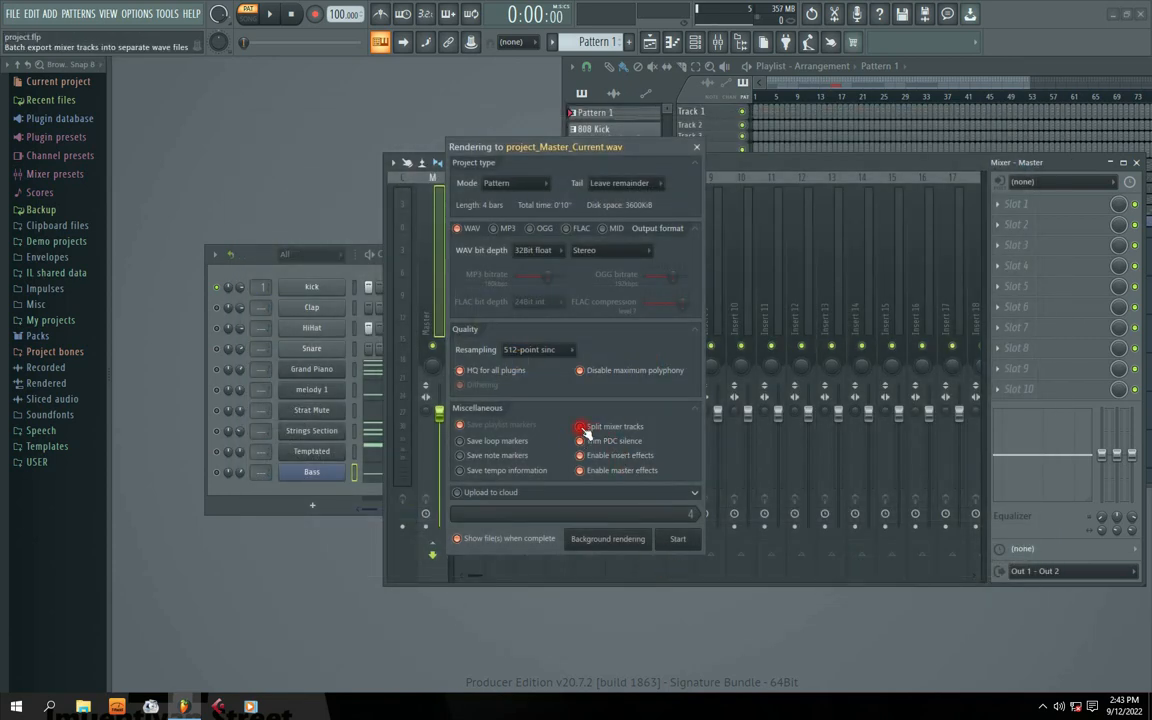
{"action": "left_click", "coordinate": [678, 538]}
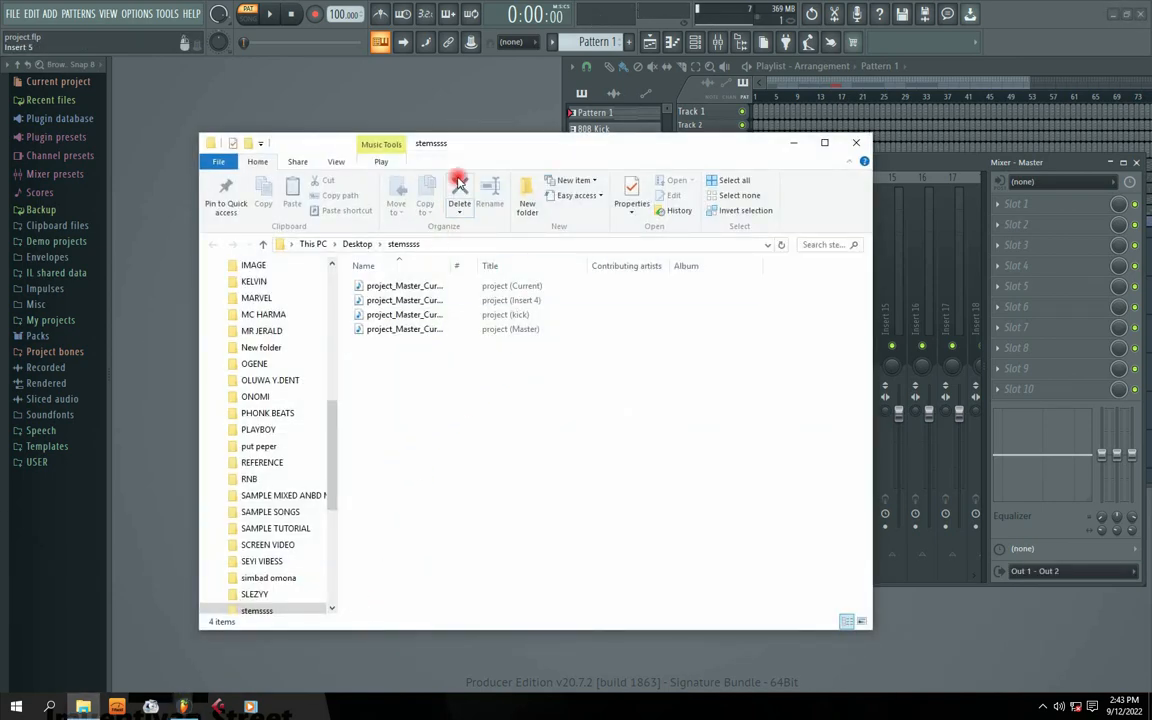
- Look over the exported files in the stemssss folder, play the kick file, and close the player
{"action": "left_click_drag", "start_coordinate": [467, 153], "coordinate": [569, 167]}
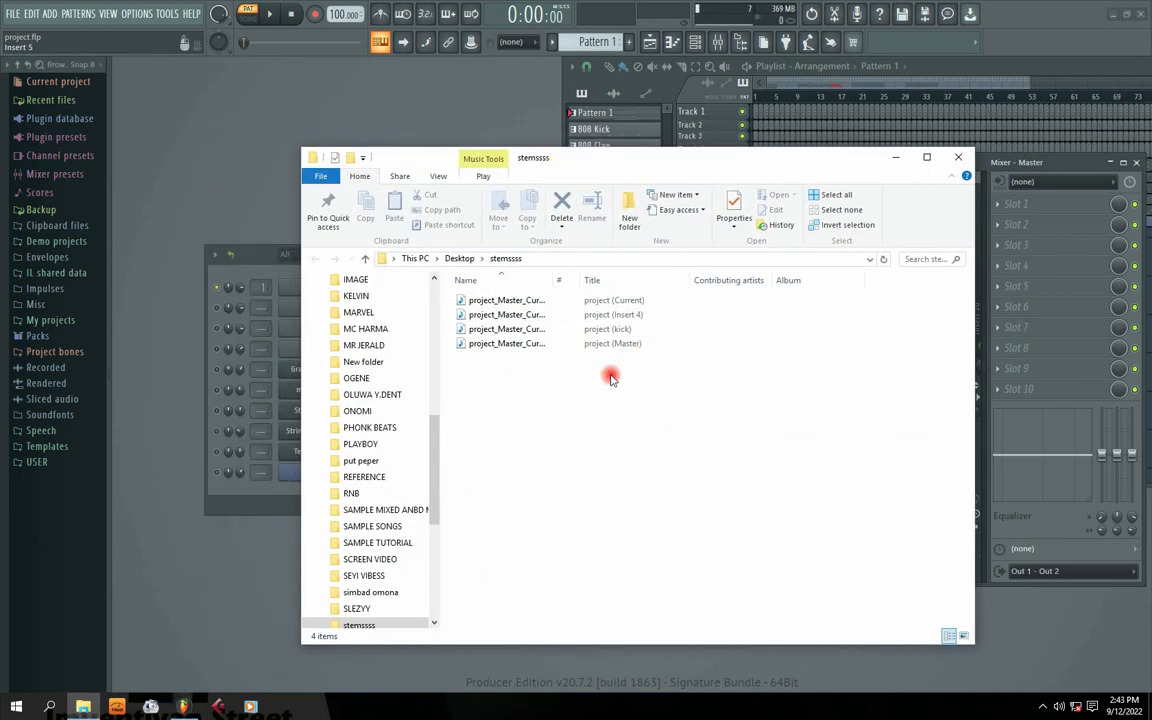
{"action": "left_click", "coordinate": [505, 345]}
{"action": "left_click_drag", "start_coordinate": [547, 363], "coordinate": [463, 291]}
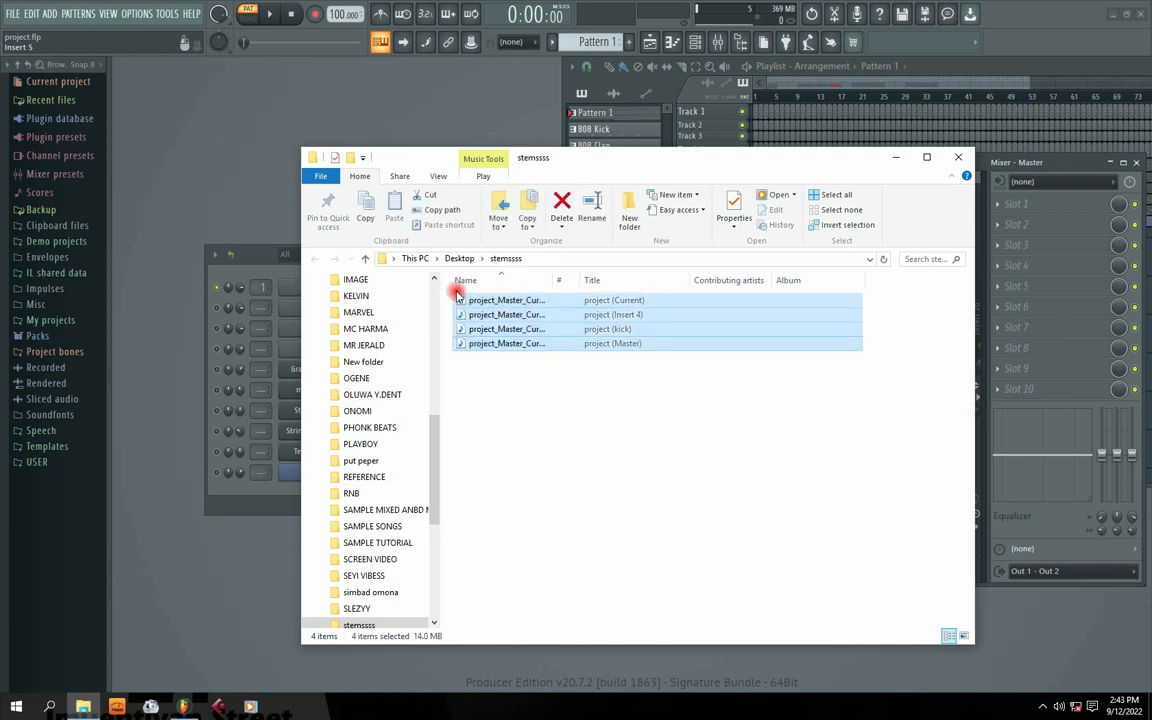
{"action": "left_click", "coordinate": [658, 381]}
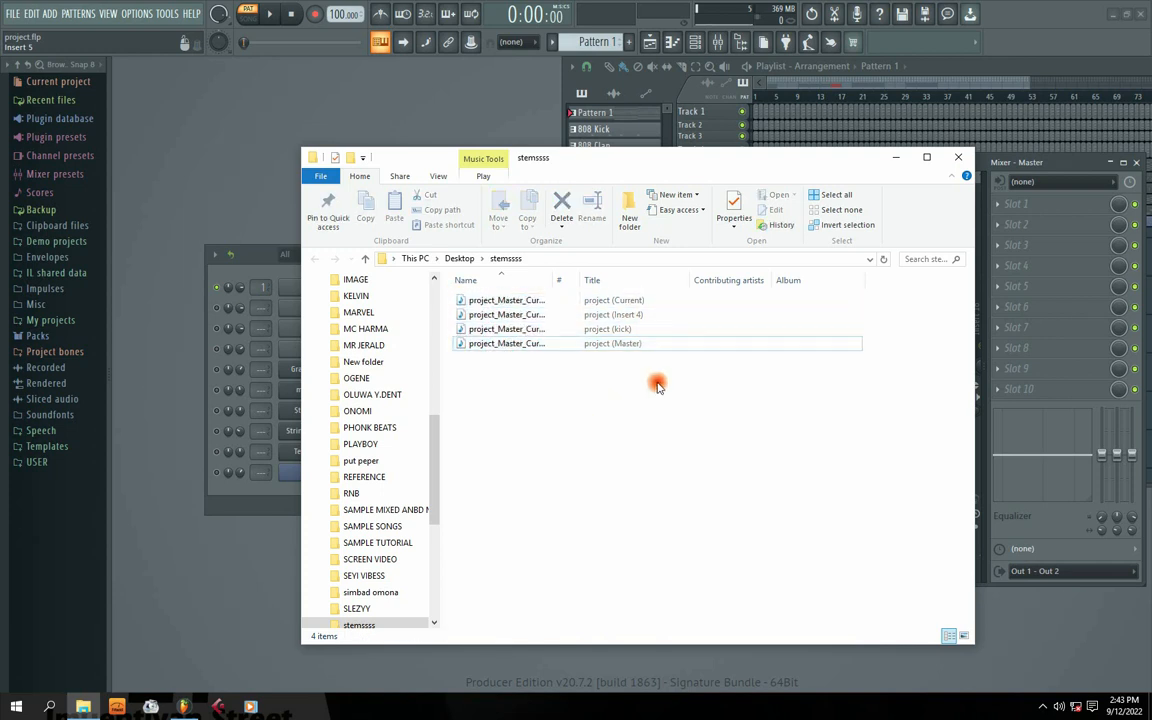
{"action": "left_click", "coordinate": [624, 330]}
{"action": "double_click", "coordinate": [494, 330]}
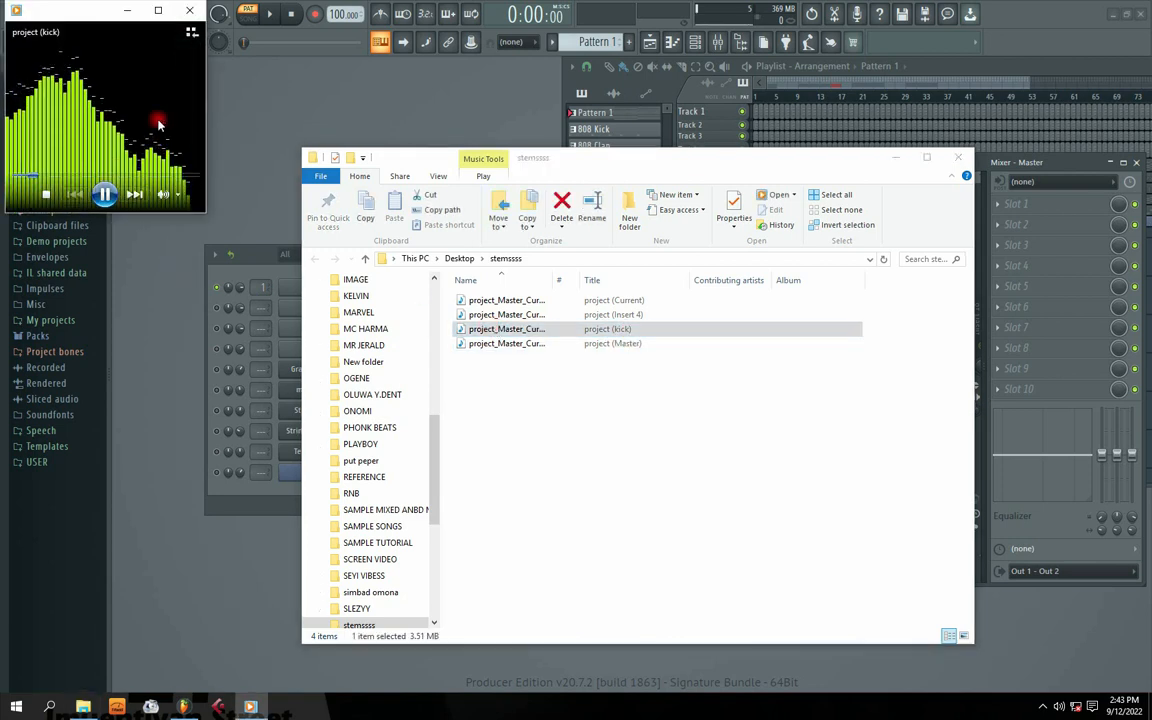
{"action": "left_click", "coordinate": [189, 10]}
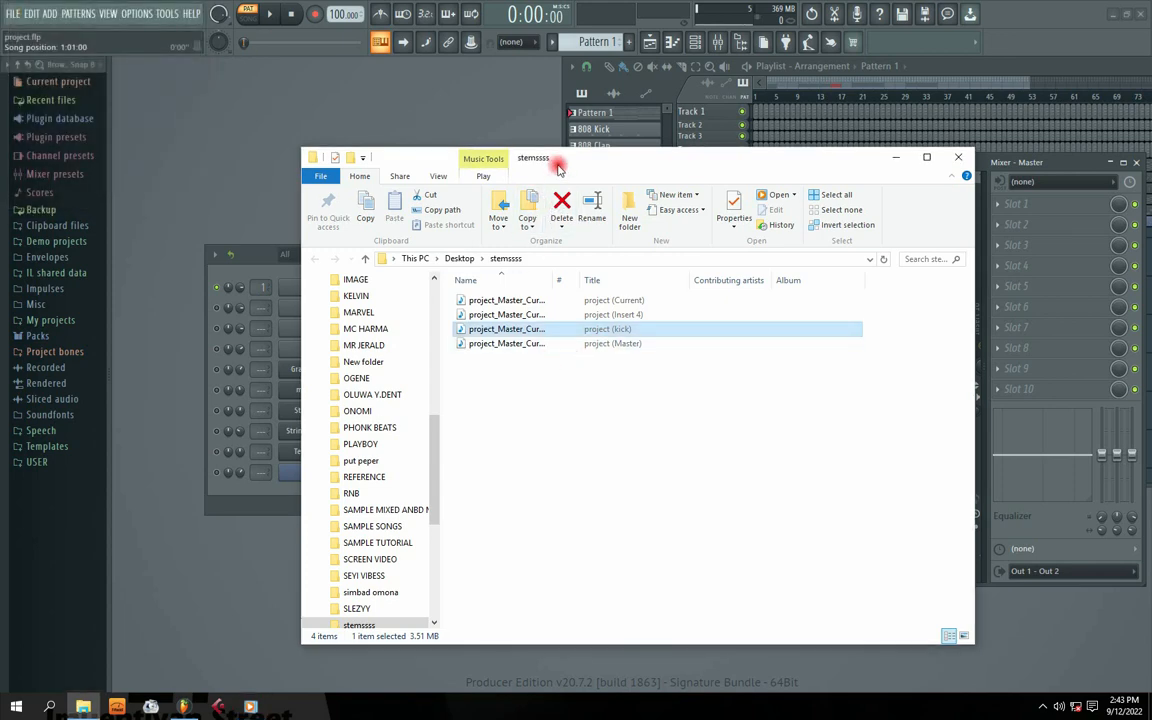
- Move the folder window aside, play the exported Current and Master files, close the player, and select all four files
{"action": "left_click_drag", "start_coordinate": [540, 157], "coordinate": [747, 176]}
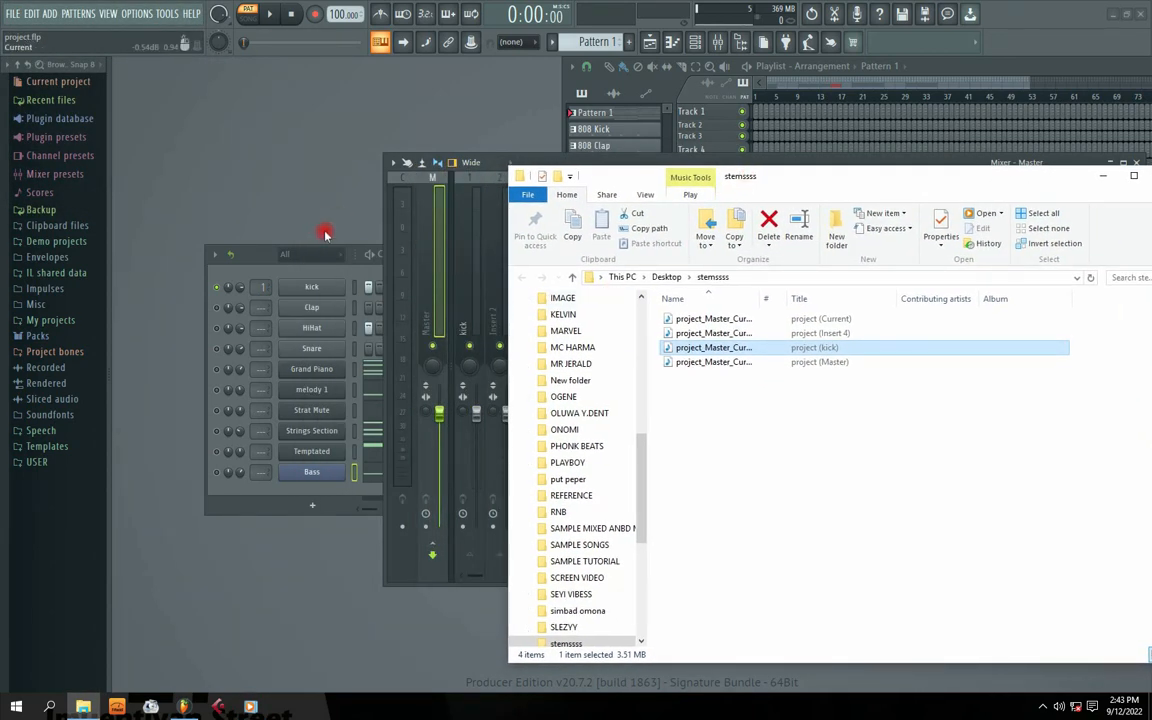
{"action": "double_click", "coordinate": [714, 319]}
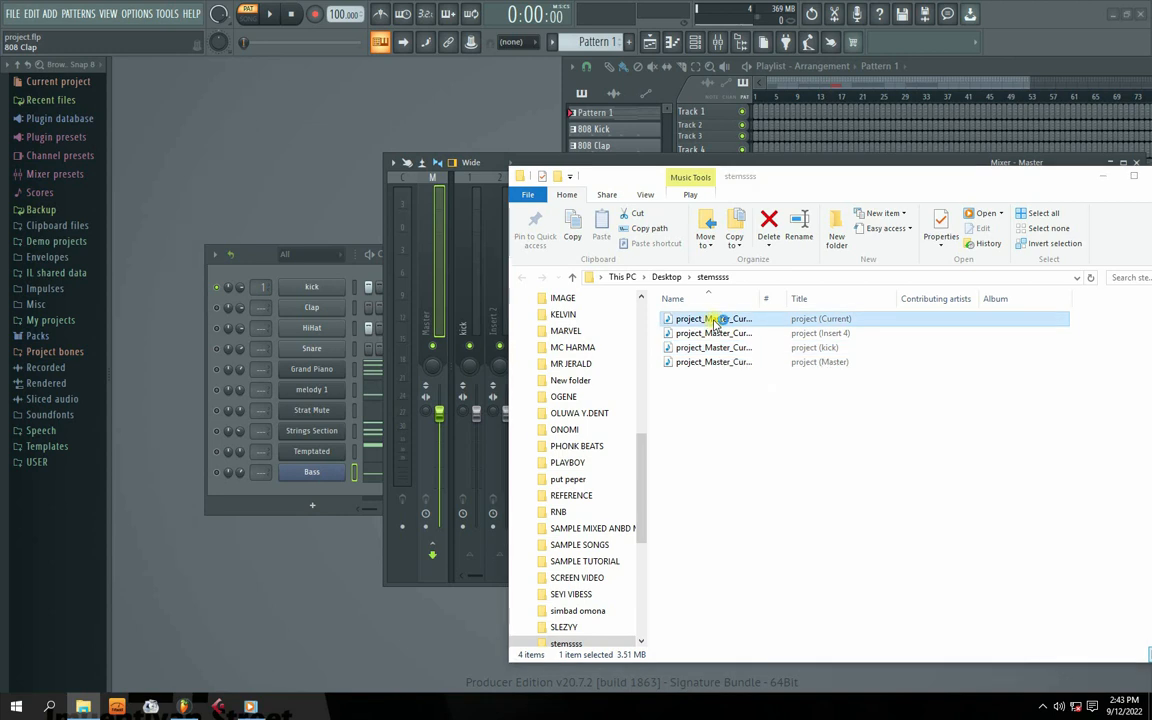
{"action": "left_click", "coordinate": [186, 12]}
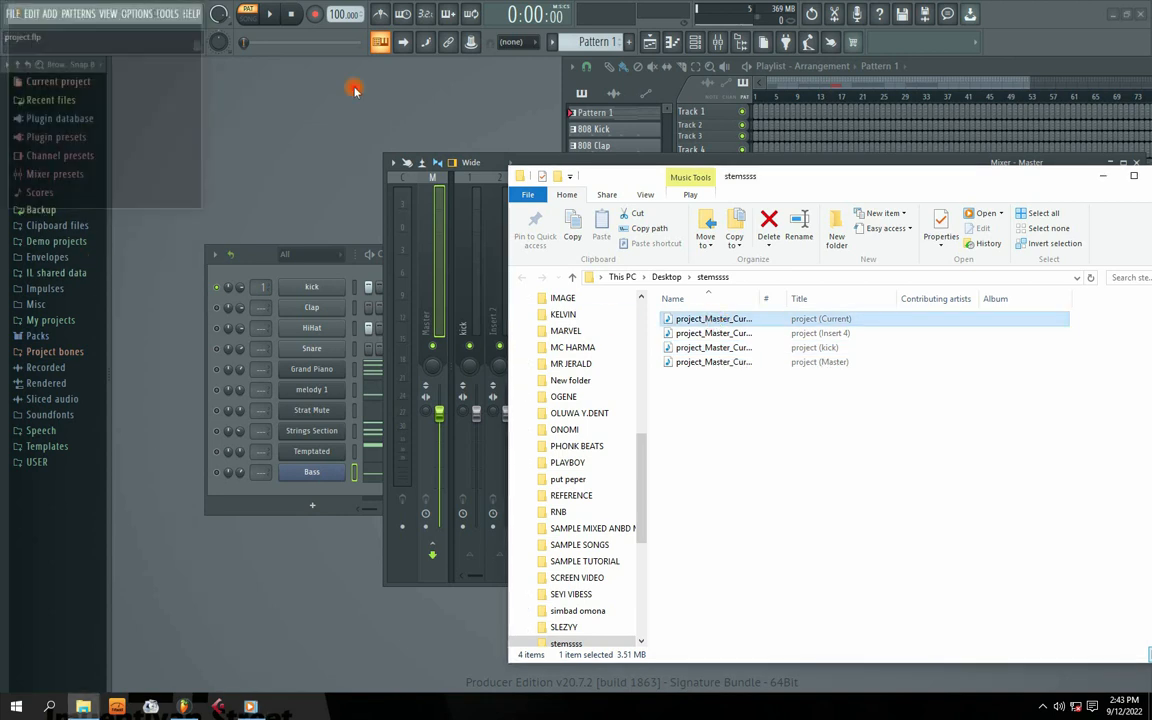
{"action": "double_click", "coordinate": [690, 362]}
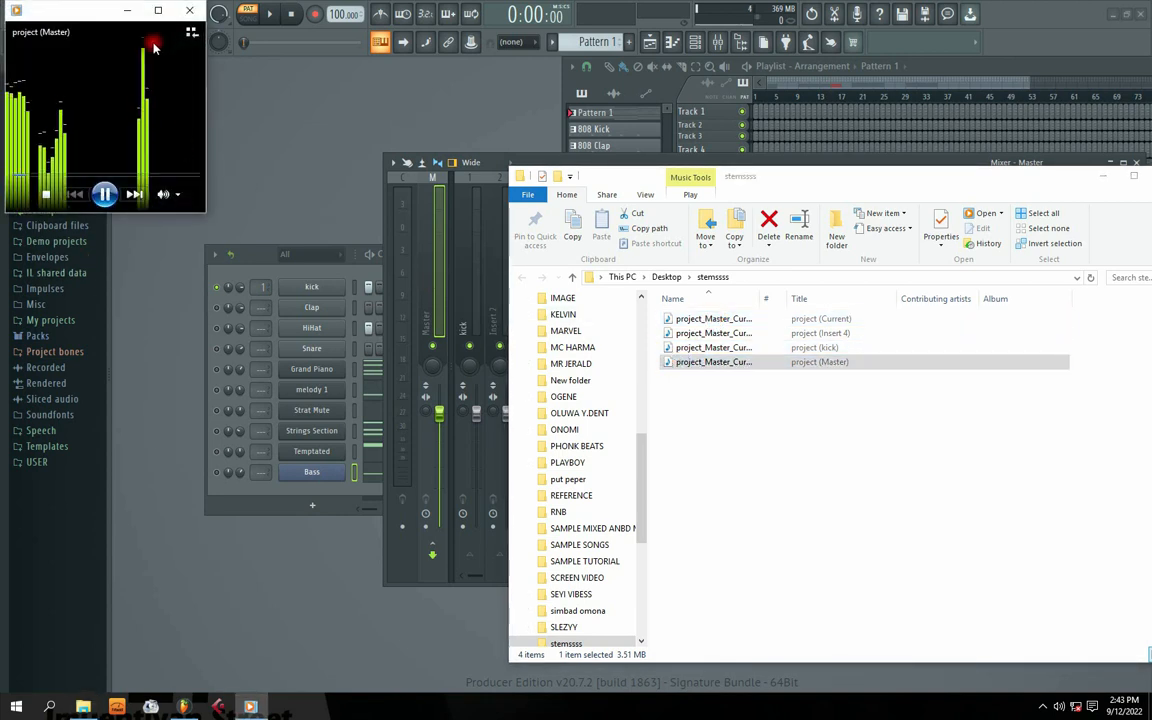
{"action": "left_click", "coordinate": [189, 10]}
{"action": "left_click_drag", "start_coordinate": [800, 399], "coordinate": [637, 278]}
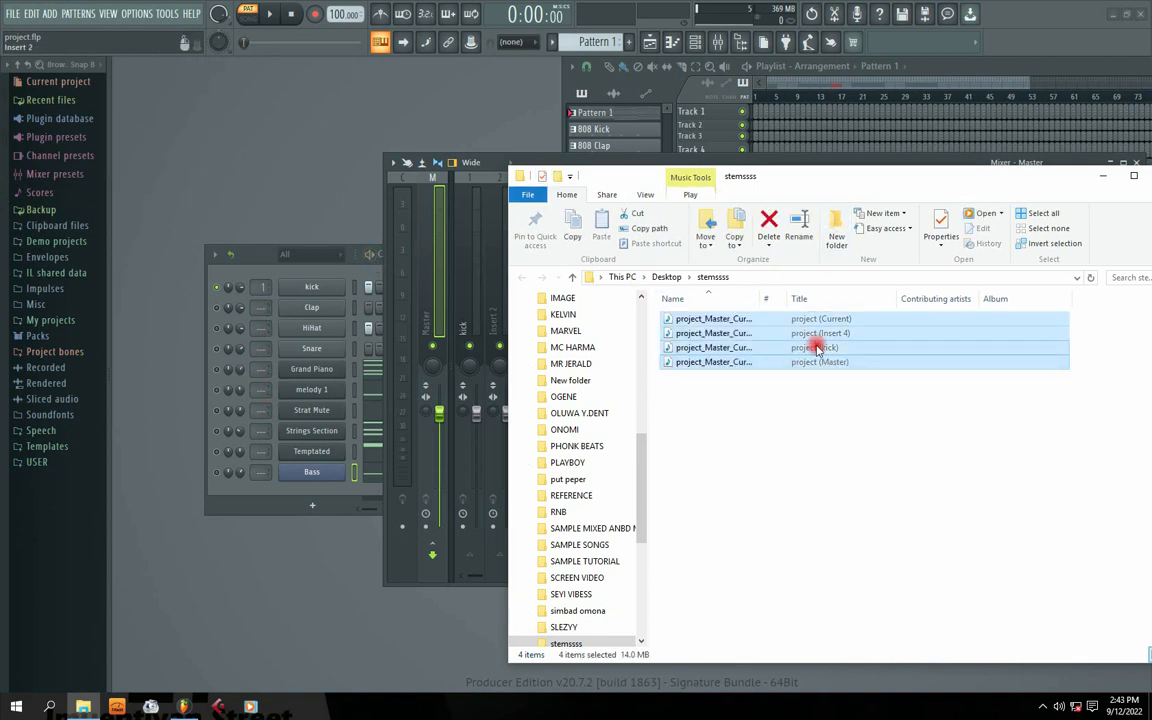
- Delete the four exported project_Master_Current files from the stemssss folder and return to the mixer
{"action": "key", "text": "Delete"}
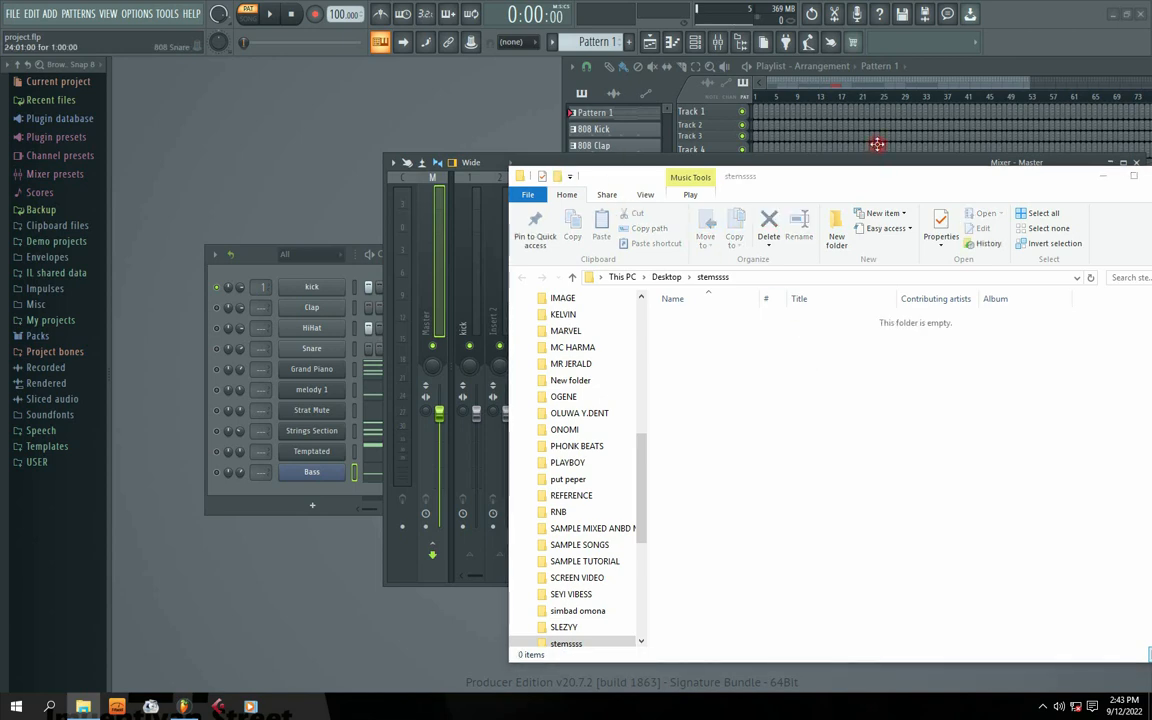
{"action": "left_click_drag", "start_coordinate": [864, 177], "coordinate": [529, 188]}
{"action": "left_click", "coordinate": [830, 187]}
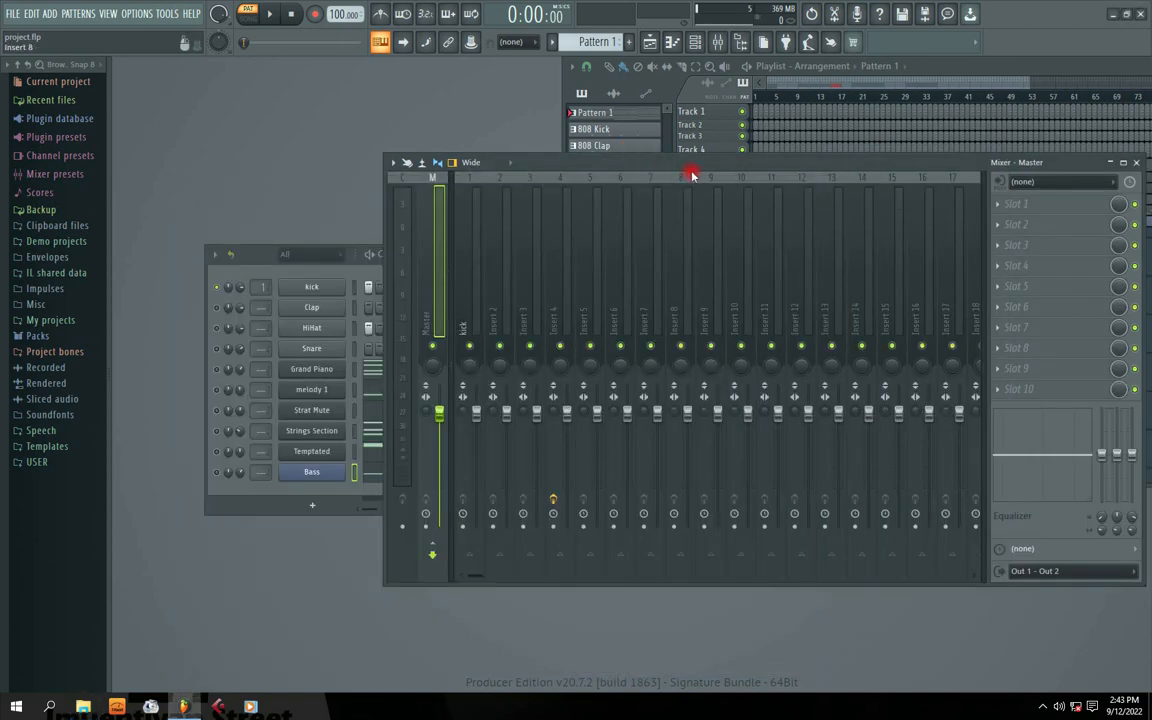
{"action": "left_click_drag", "start_coordinate": [688, 176], "coordinate": [628, 163]}
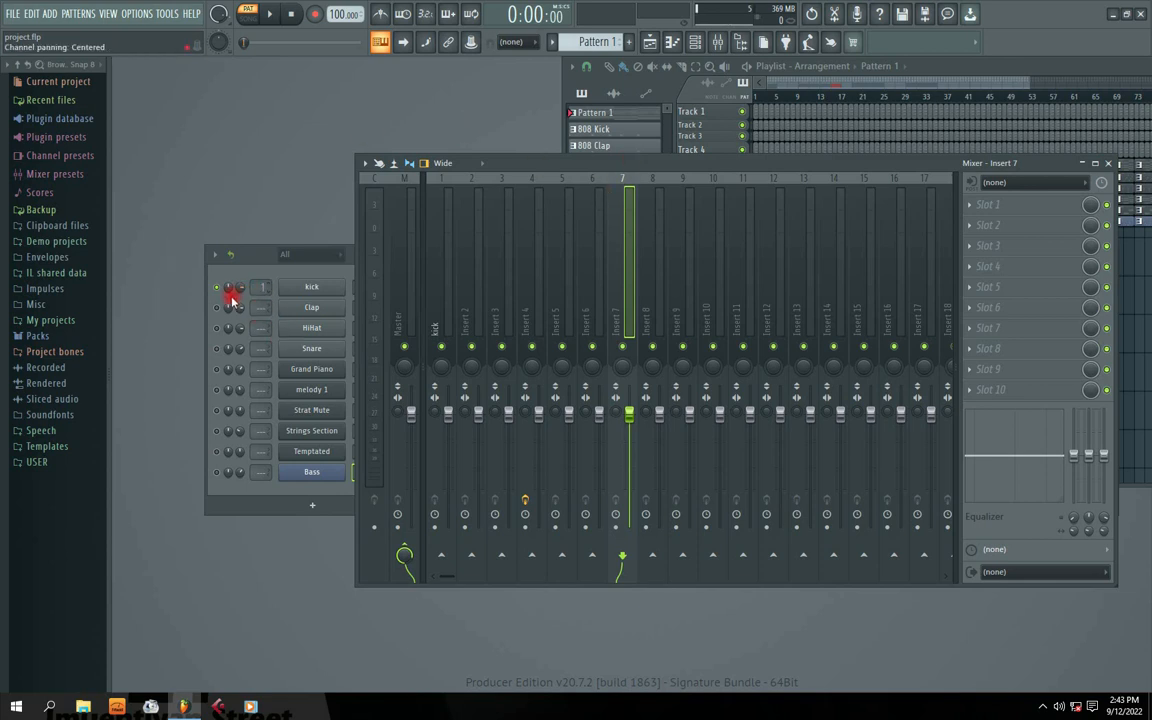
- Look over the mixer tracks Insert 2 to Insert 6 and compare them with the channels' track assignments in the Channel rack
{"action": "left_click", "coordinate": [309, 296]}
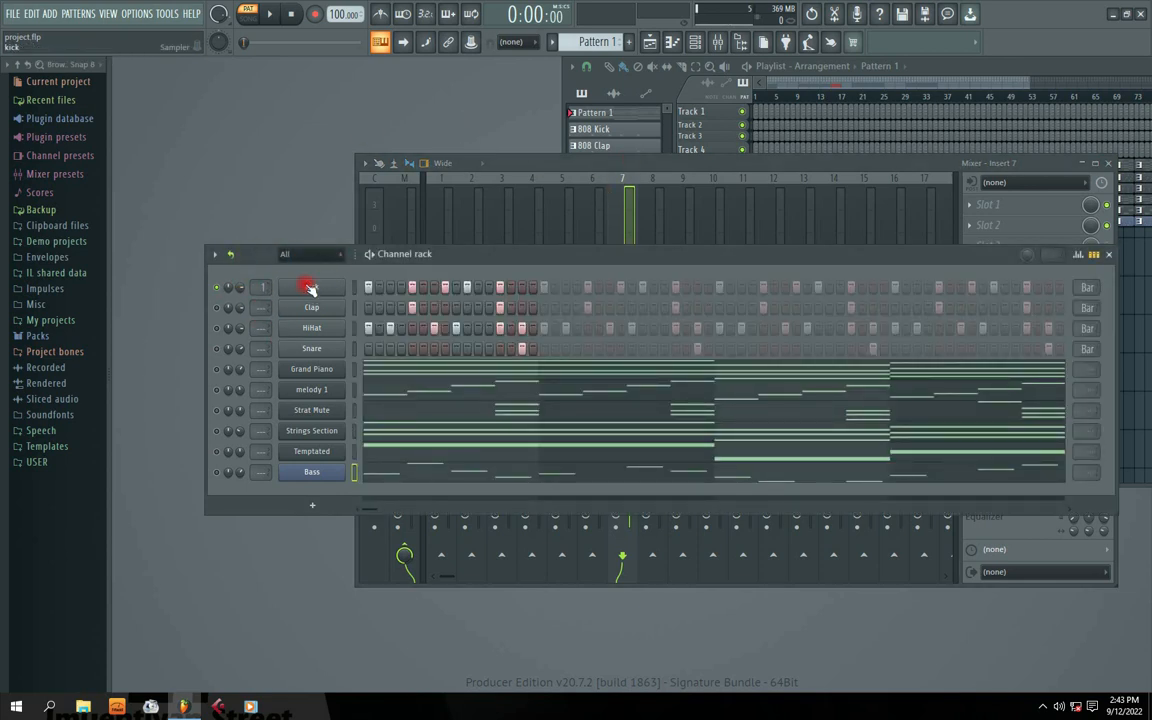
{"action": "left_click_drag", "start_coordinate": [572, 165], "coordinate": [549, 129]}
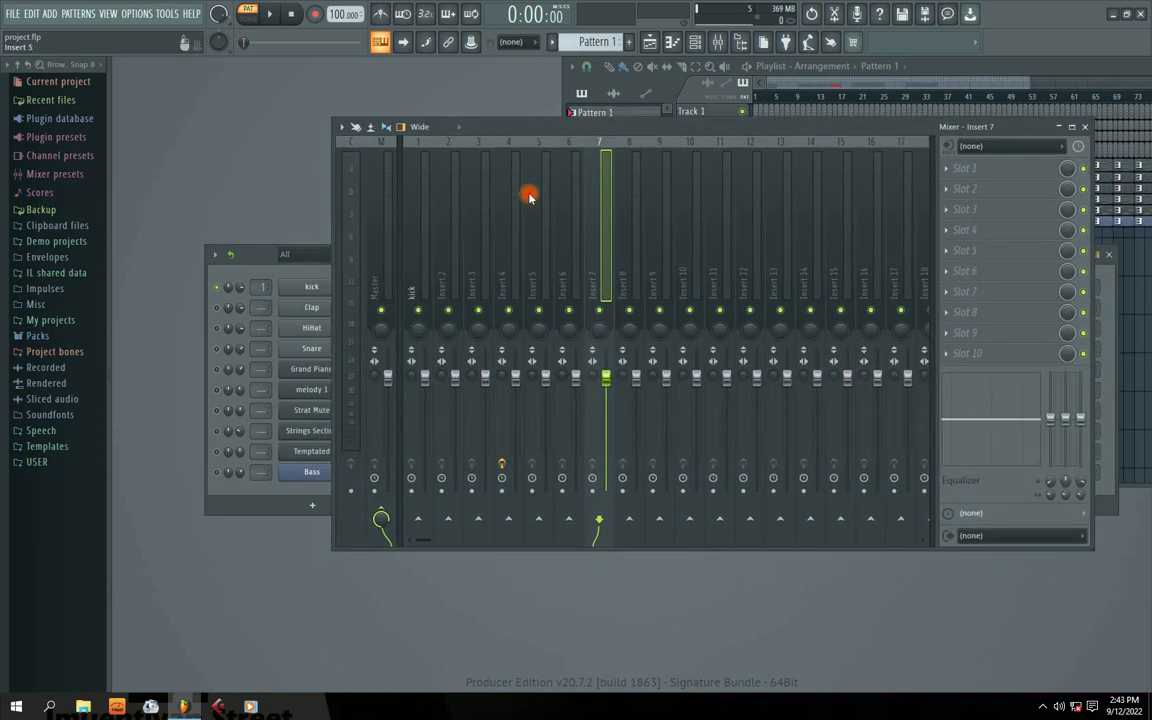
{"action": "left_click", "coordinate": [442, 279]}
{"action": "left_click", "coordinate": [472, 276]}
{"action": "left_click", "coordinate": [504, 273]}
{"action": "left_click", "coordinate": [535, 272]}
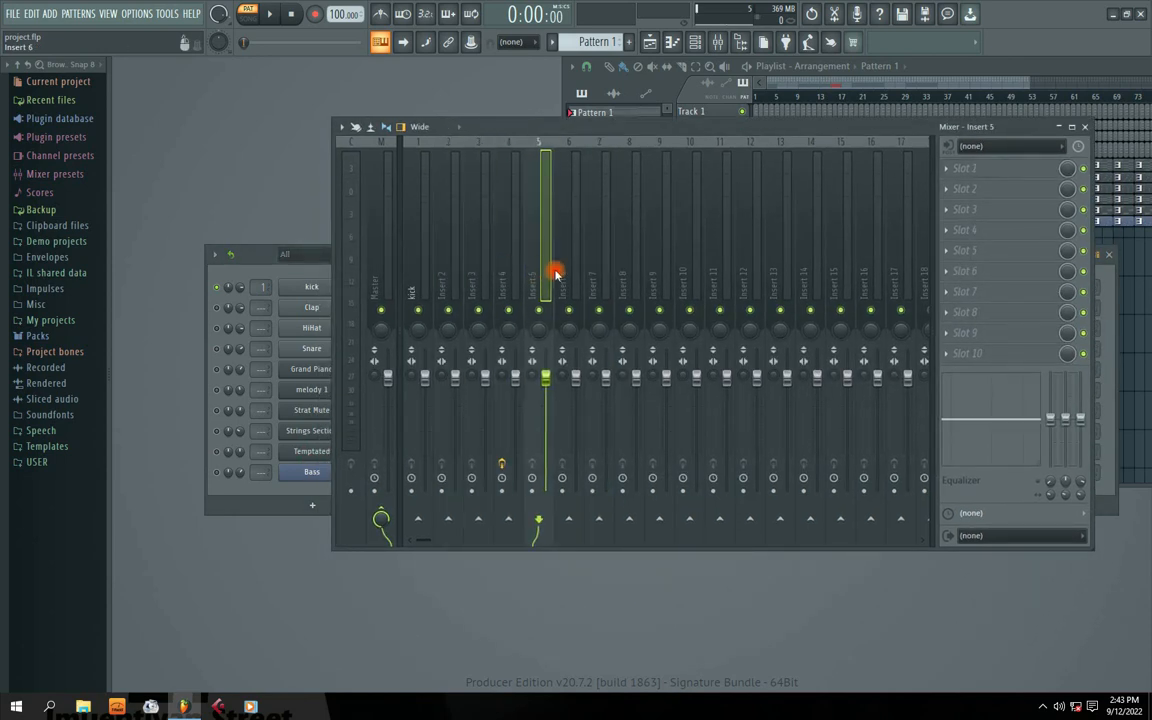
{"action": "left_click", "coordinate": [563, 272]}
{"action": "left_click", "coordinate": [258, 250]}
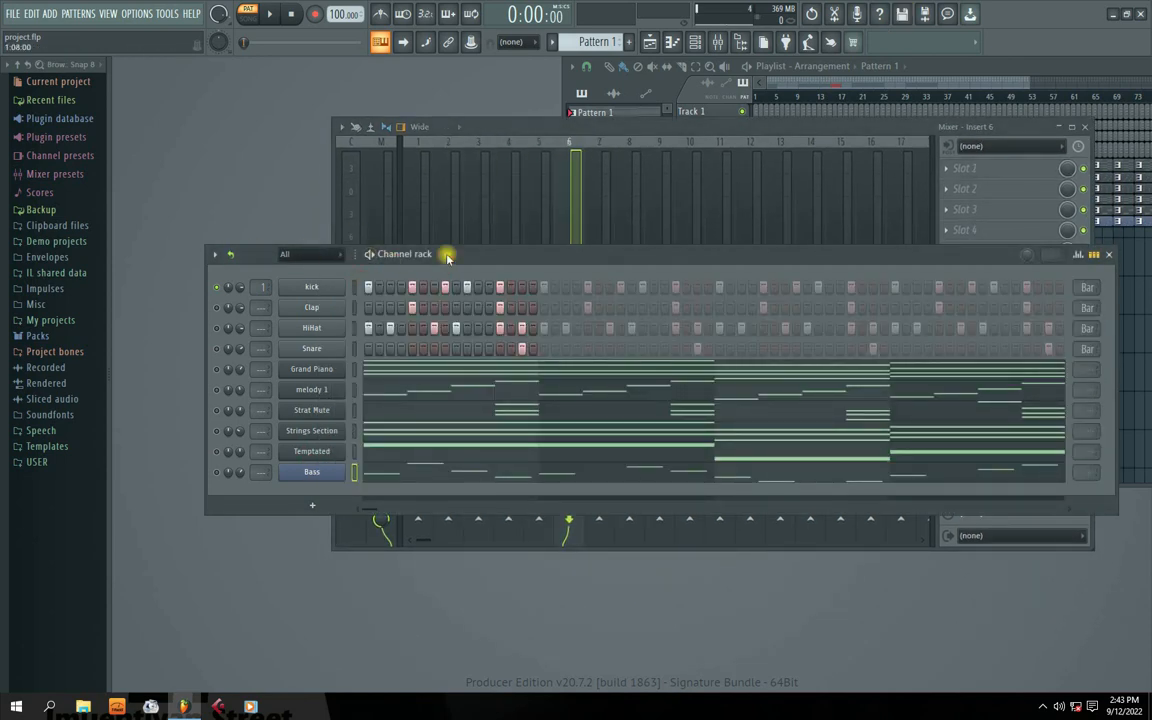
{"action": "left_click_drag", "start_coordinate": [447, 257], "coordinate": [433, 222]}
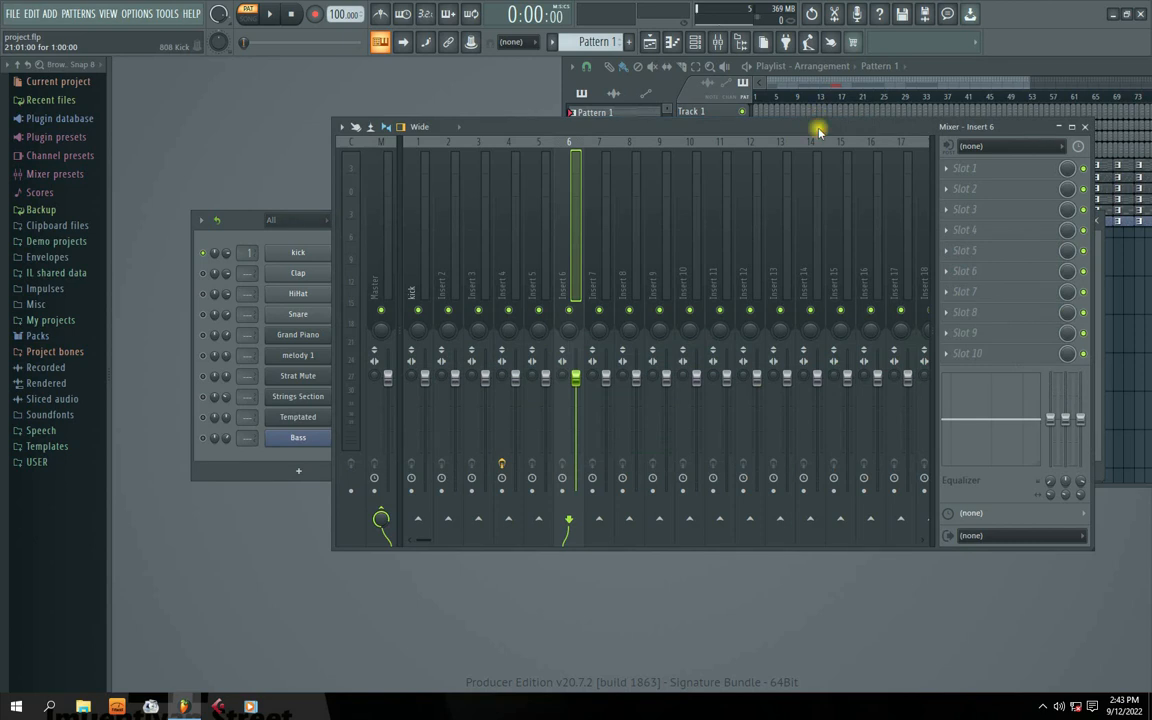
- Check the kick mixer track's channel routing options and select all ten channels in the Channel rack
{"action": "right_click", "coordinate": [420, 220]}
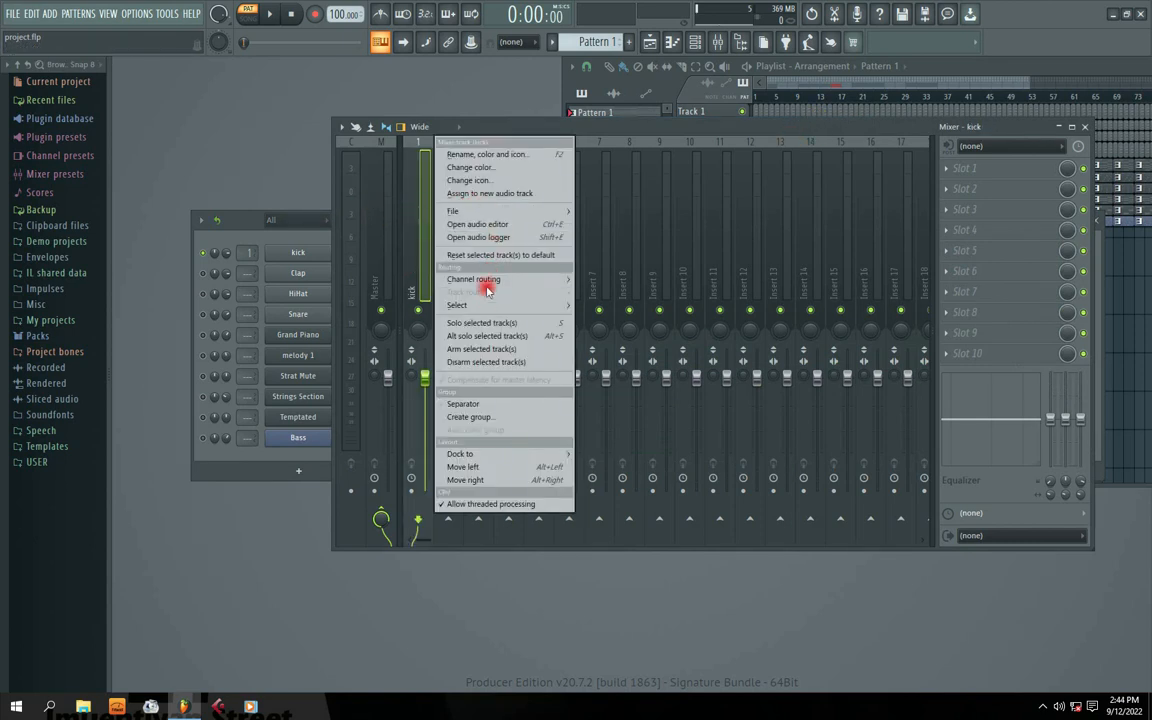
{"action": "mouse_move", "coordinate": [492, 280]}
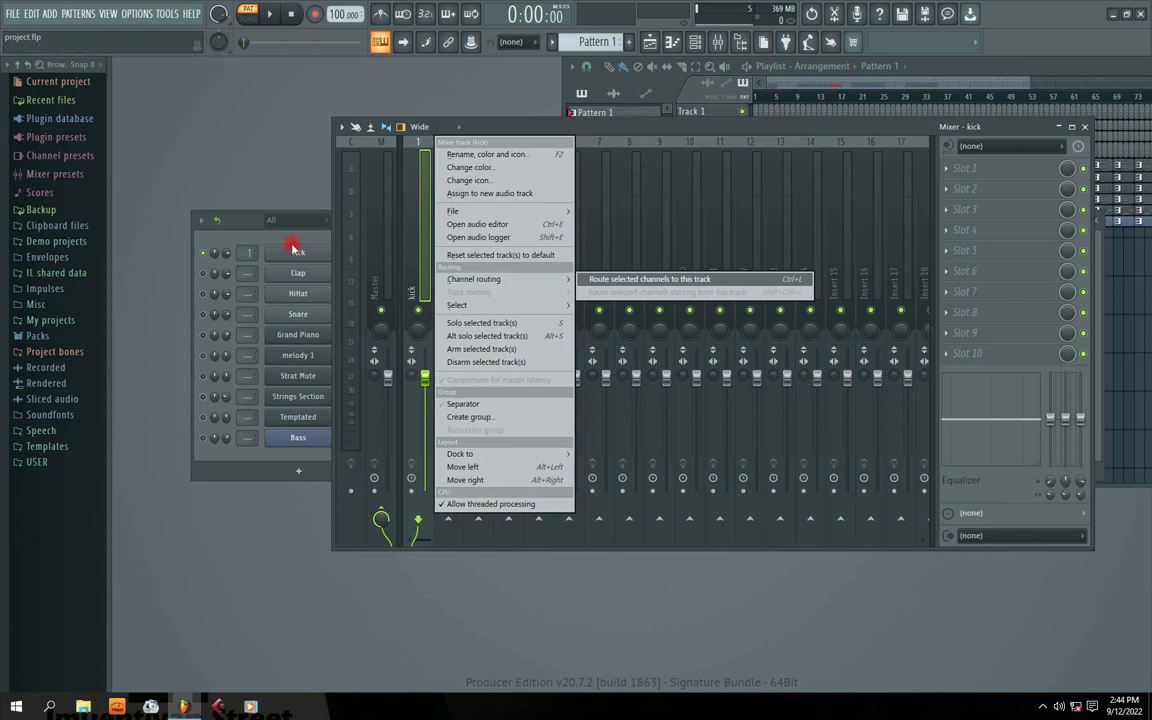
{"action": "left_click", "coordinate": [249, 222]}
{"action": "double_click", "coordinate": [339, 256]}
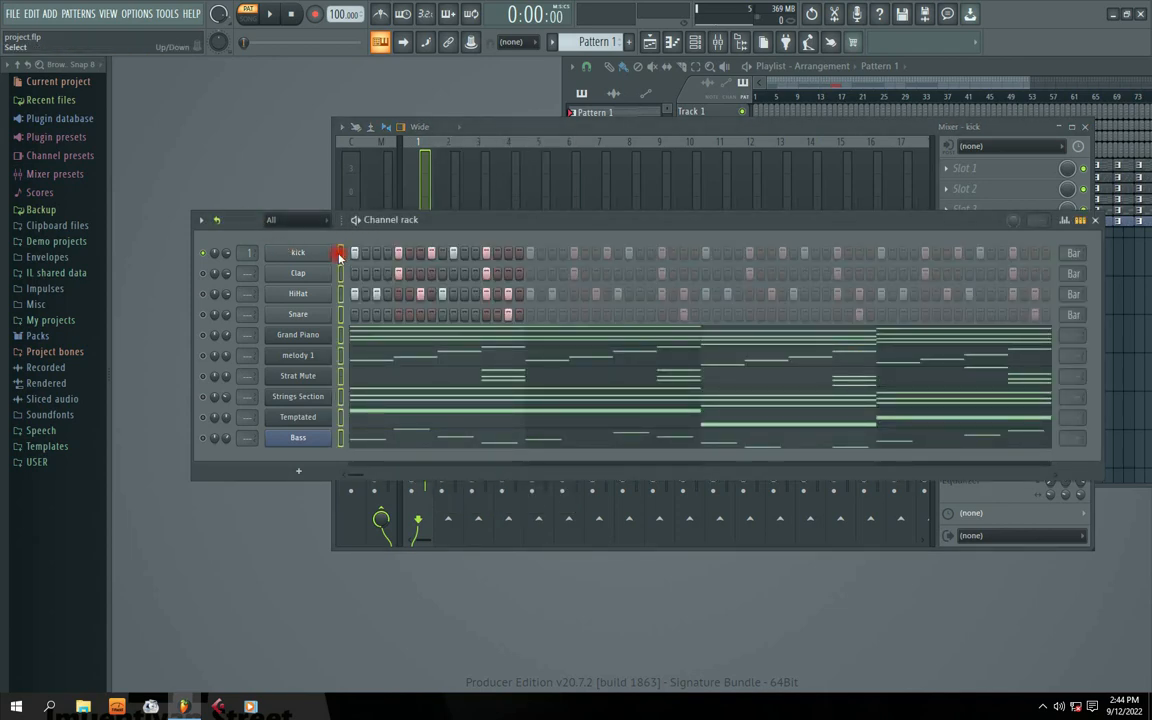
- Examine the kick mixer track's two channel routing options and the selected channels' track numbers in the Channel rack
{"action": "left_click", "coordinate": [764, 131]}
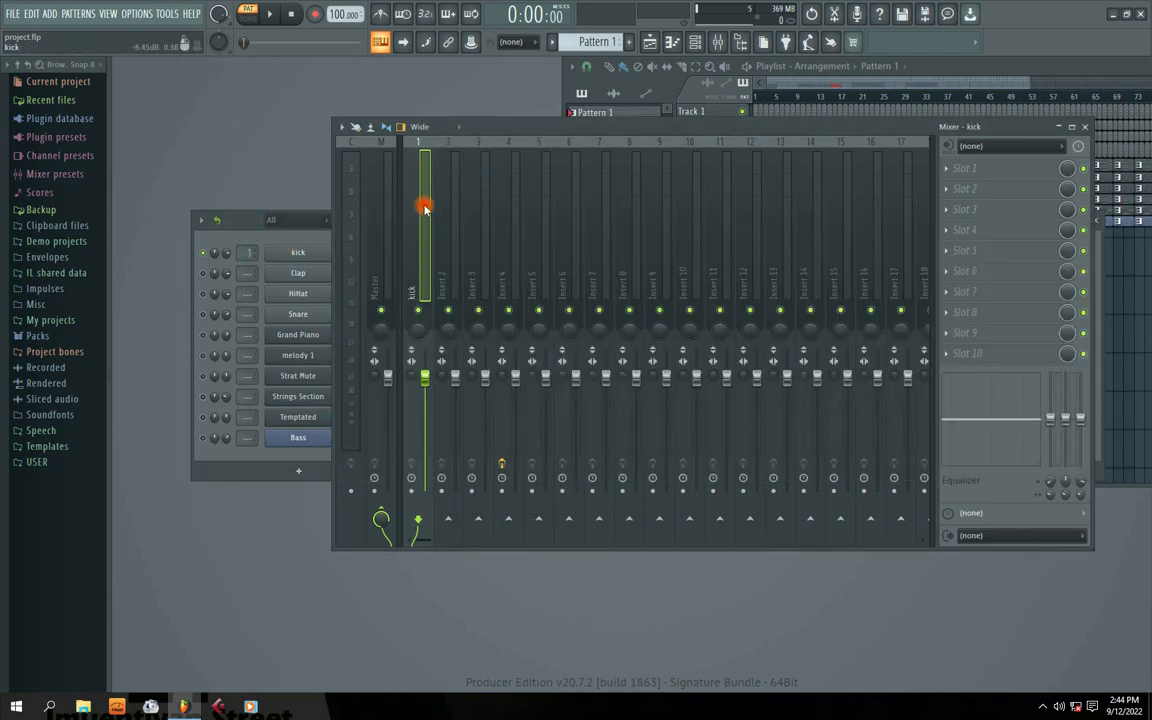
{"action": "right_click", "coordinate": [419, 251]}
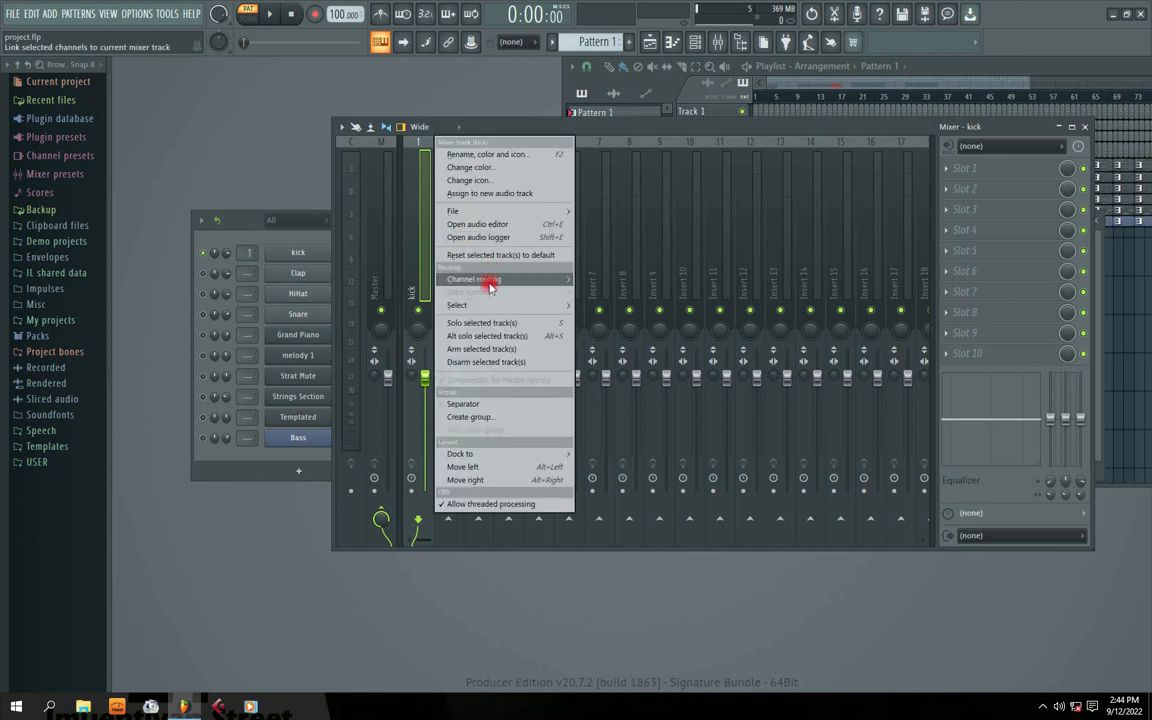
{"action": "mouse_move", "coordinate": [490, 285]}
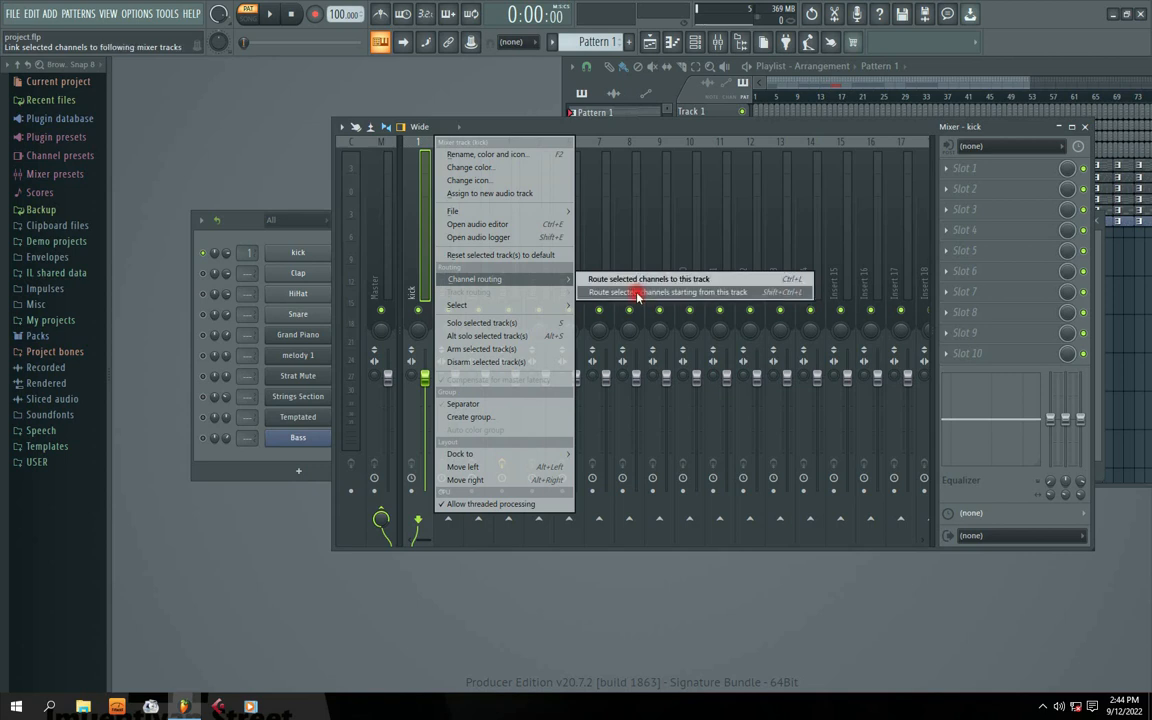
{"action": "left_click", "coordinate": [240, 222]}
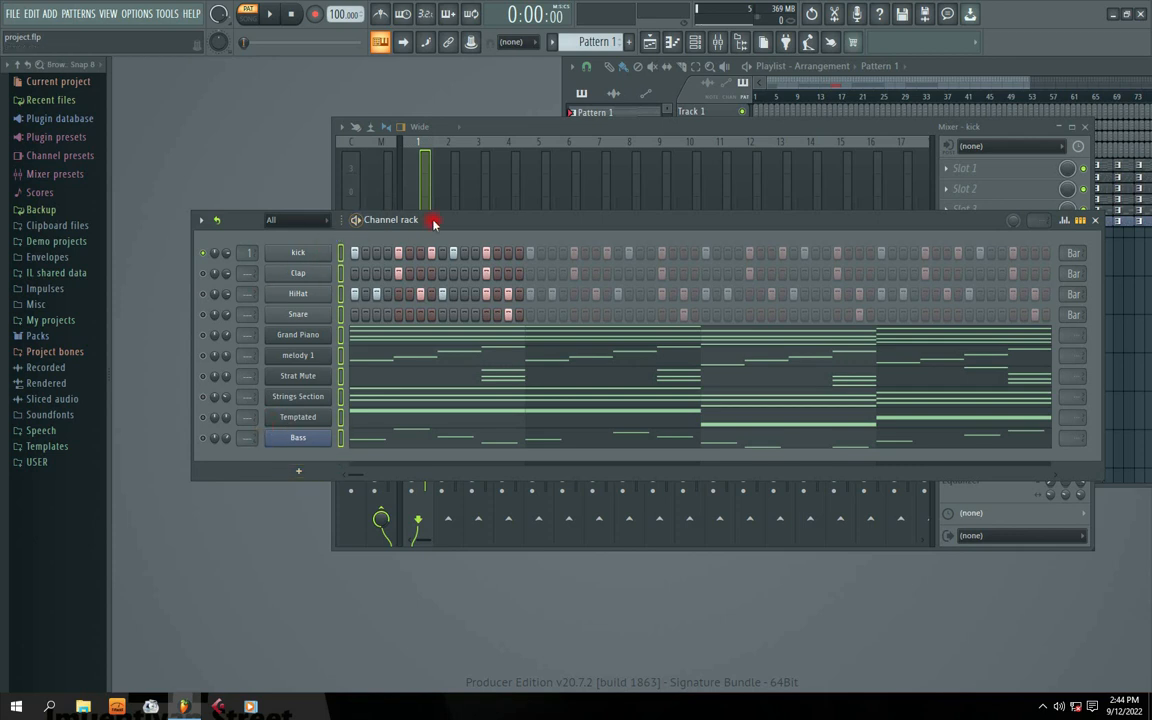
{"action": "left_click", "coordinate": [514, 124]}
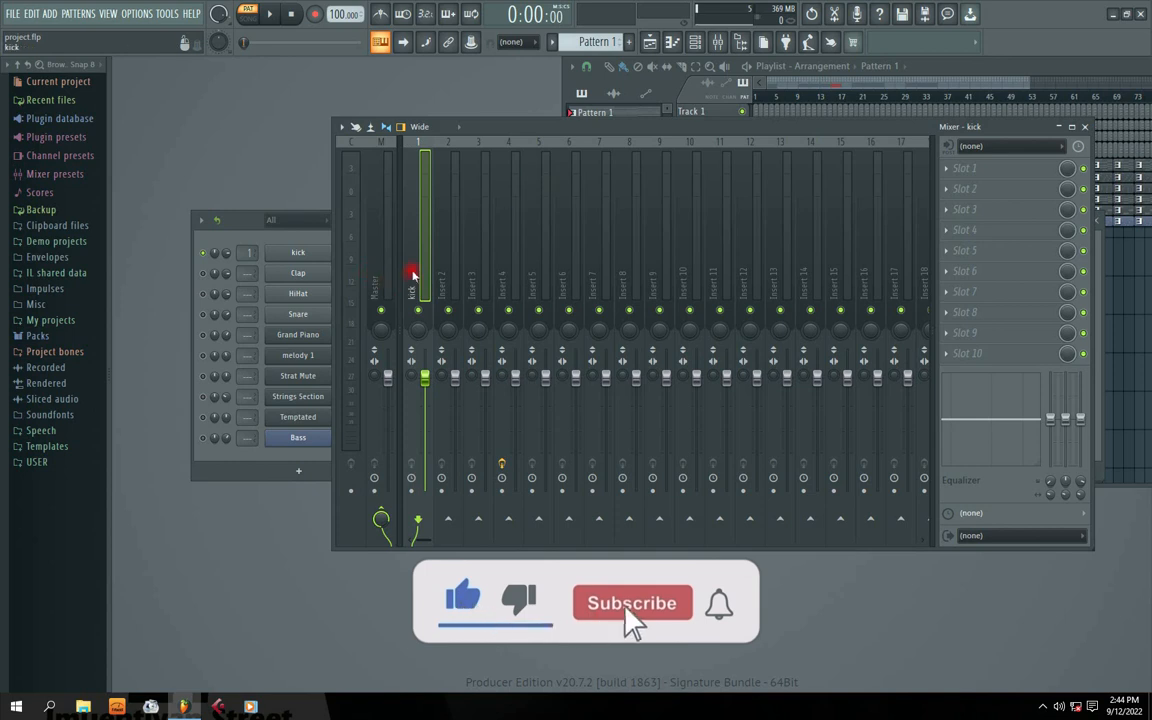
{"action": "right_click", "coordinate": [412, 227]}
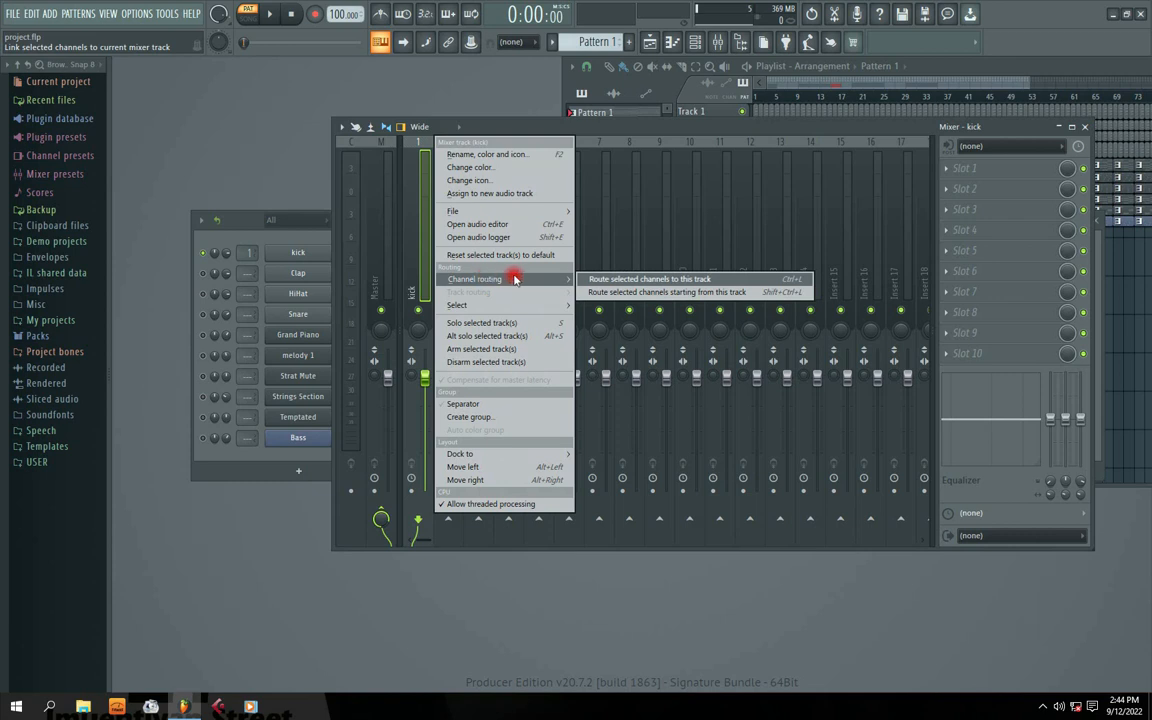
{"action": "left_click", "coordinate": [708, 293]}
{"action": "left_click", "coordinate": [283, 231]}
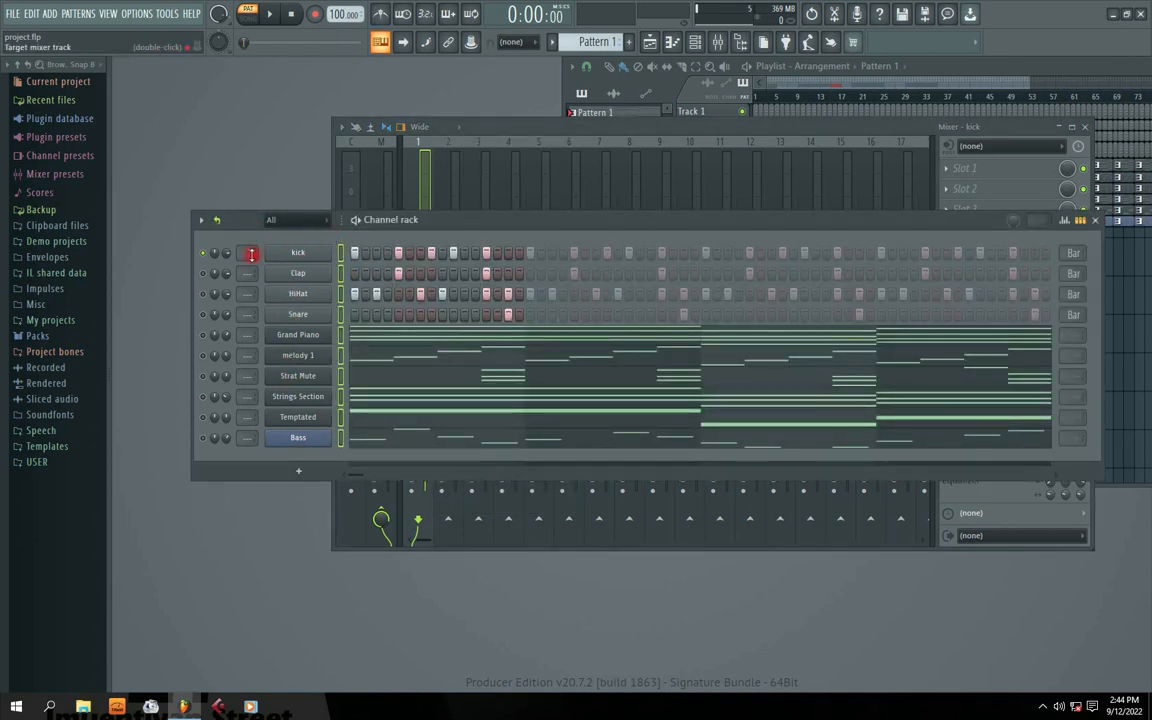
- Route all the selected channels to consecutive mixer tracks starting from the kick track
{"action": "key", "text": "F9"}
{"action": "right_click", "coordinate": [405, 265]}
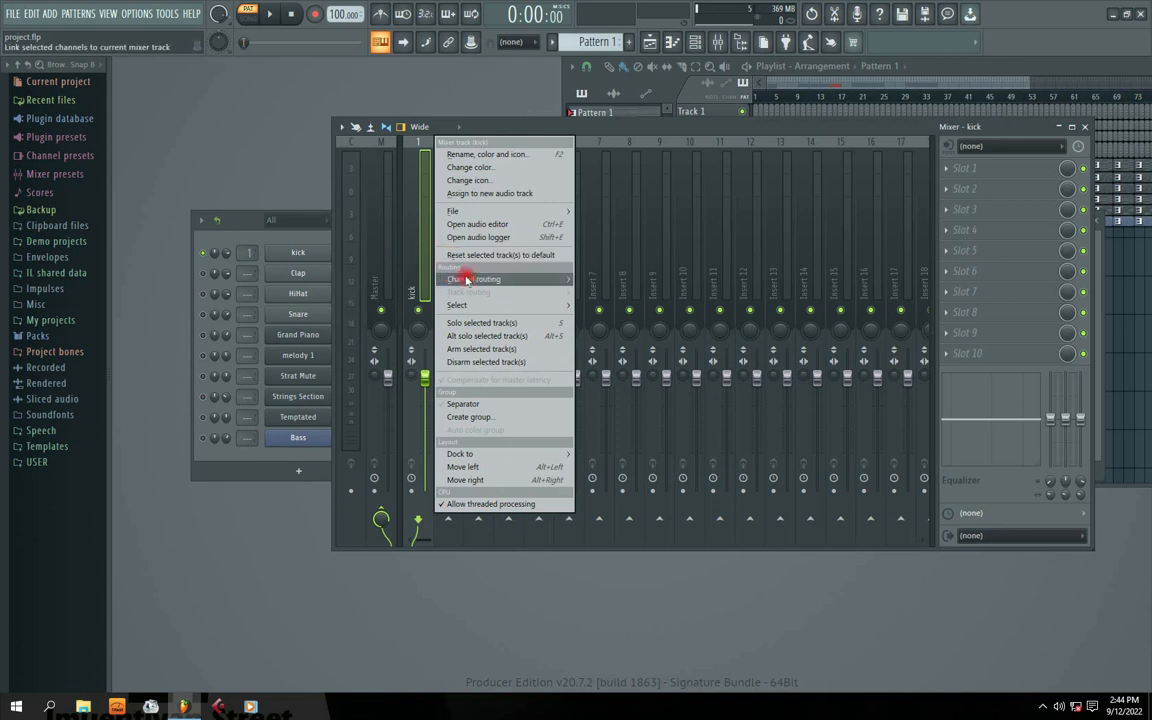
{"action": "left_click", "coordinate": [663, 296]}
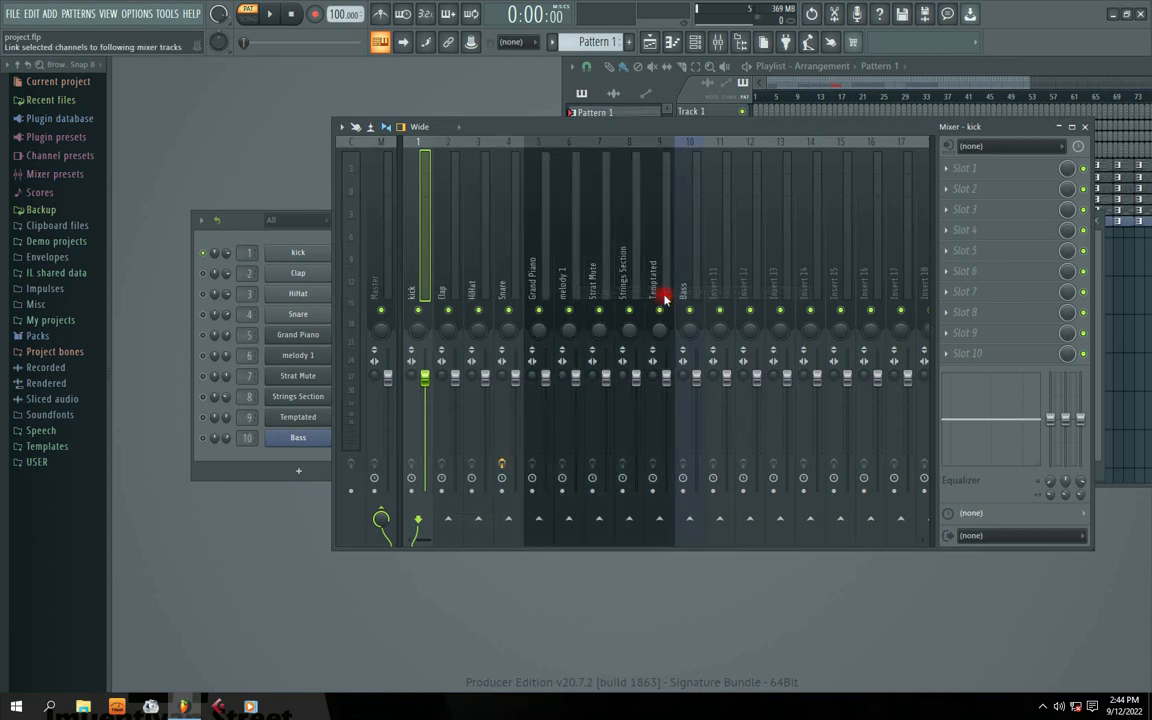
- Arrange the mixer and Channel rack windows and compare each channel's track number with the matching mixer track
{"action": "left_click_drag", "start_coordinate": [551, 130], "coordinate": [796, 145]}
{"action": "left_click_drag", "start_coordinate": [496, 224], "coordinate": [488, 220]}
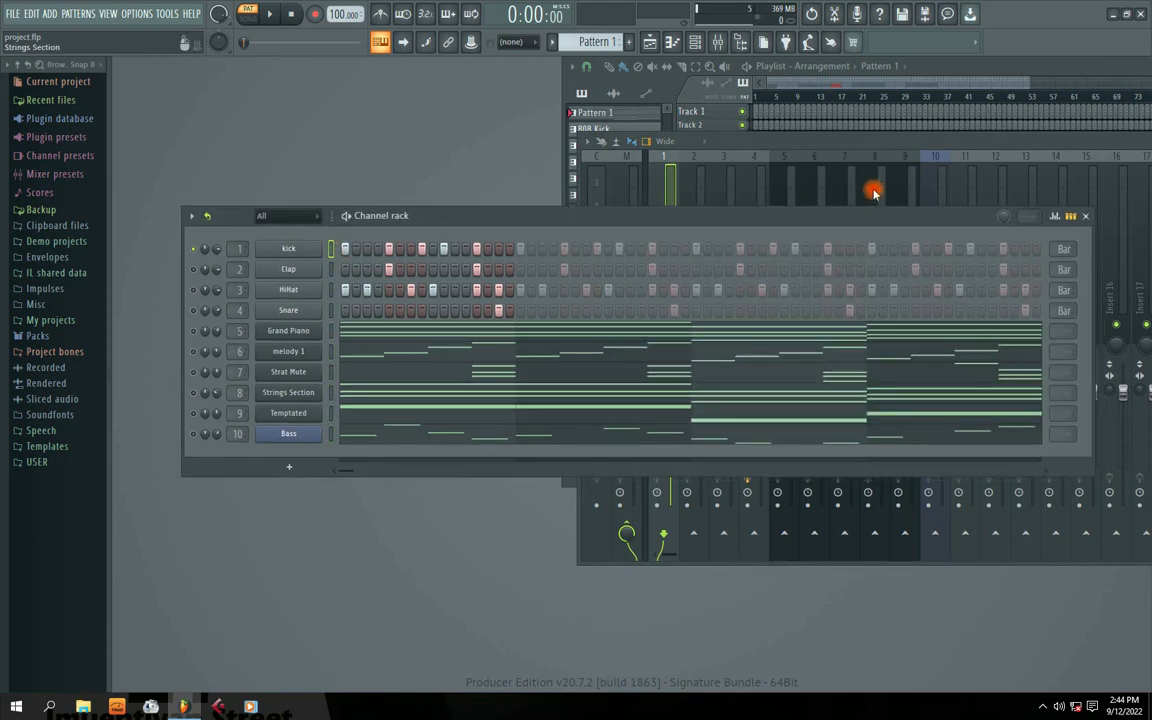
{"action": "left_click_drag", "start_coordinate": [872, 141], "coordinate": [667, 90]}
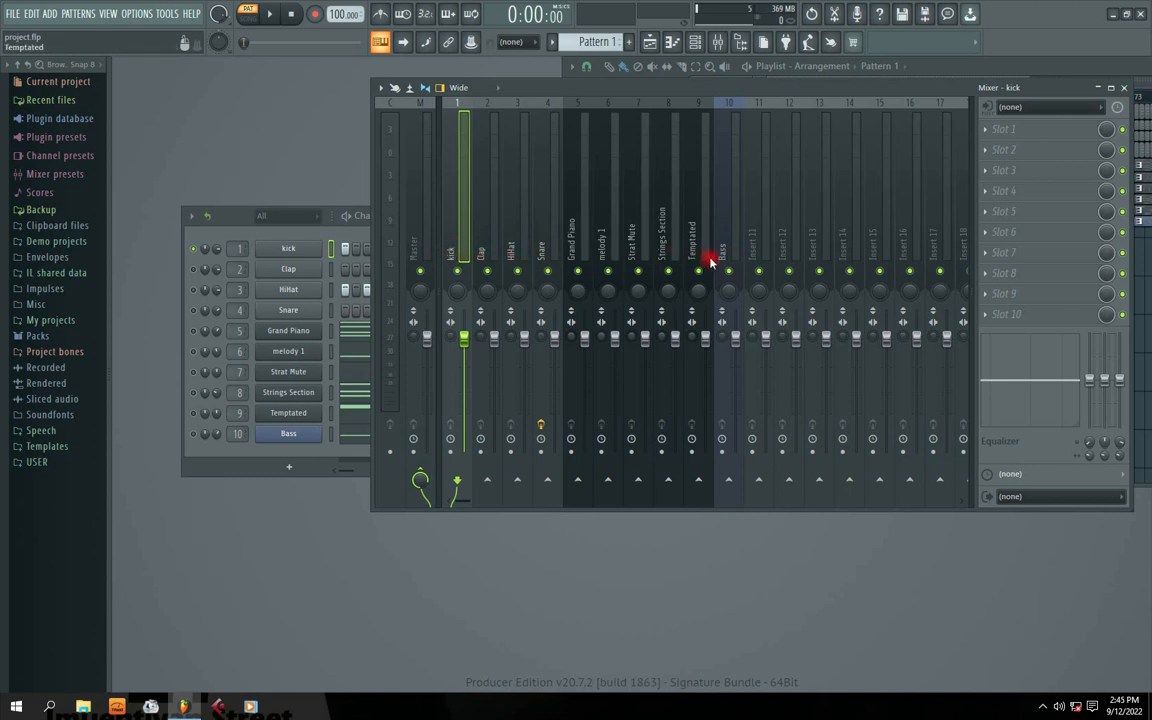
{"action": "left_click", "coordinate": [236, 293]}
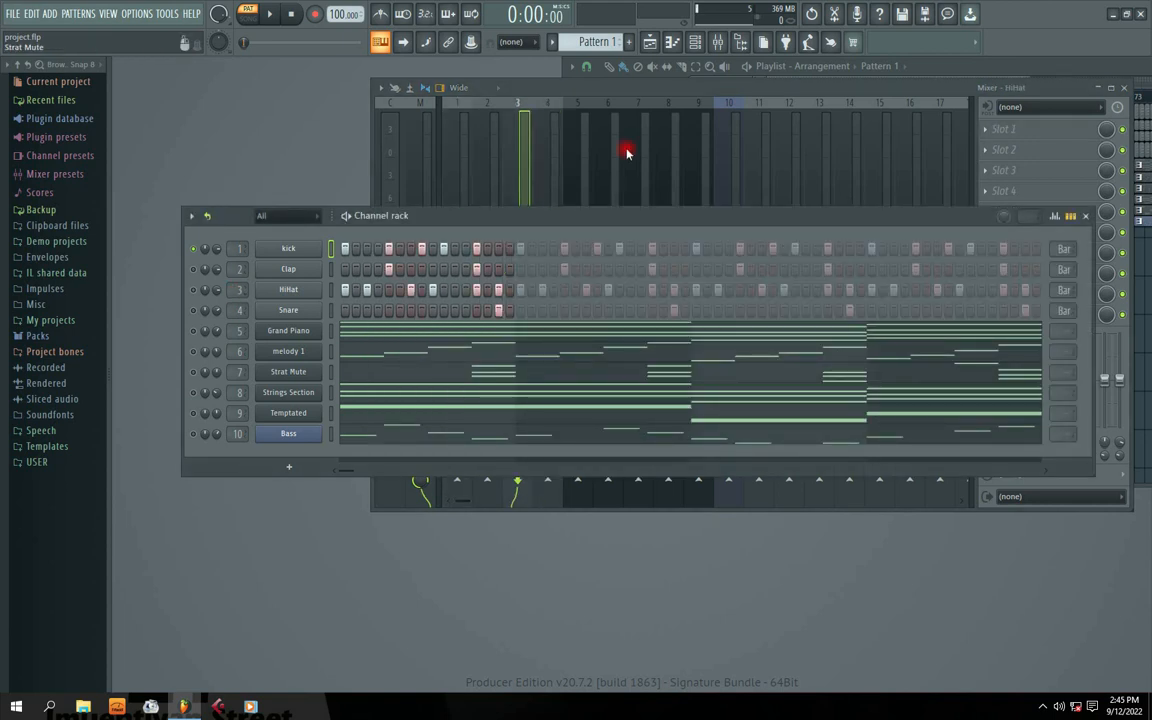
{"action": "left_click", "coordinate": [754, 91]}
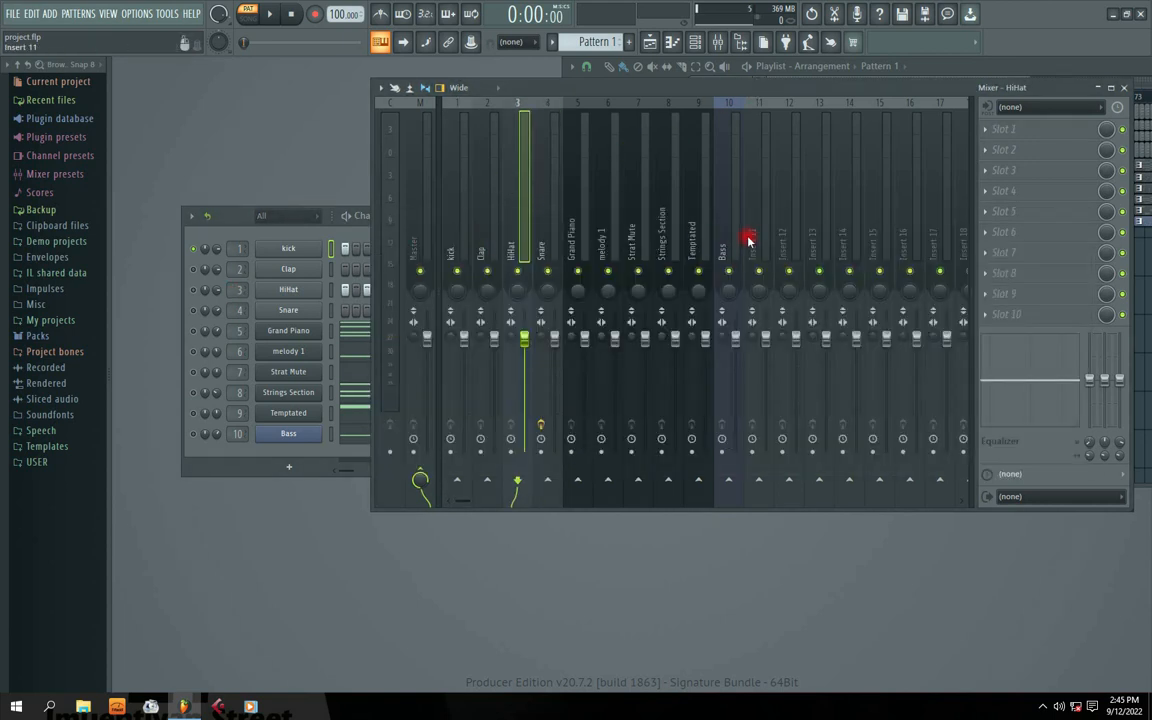
{"action": "left_click", "coordinate": [342, 213]}
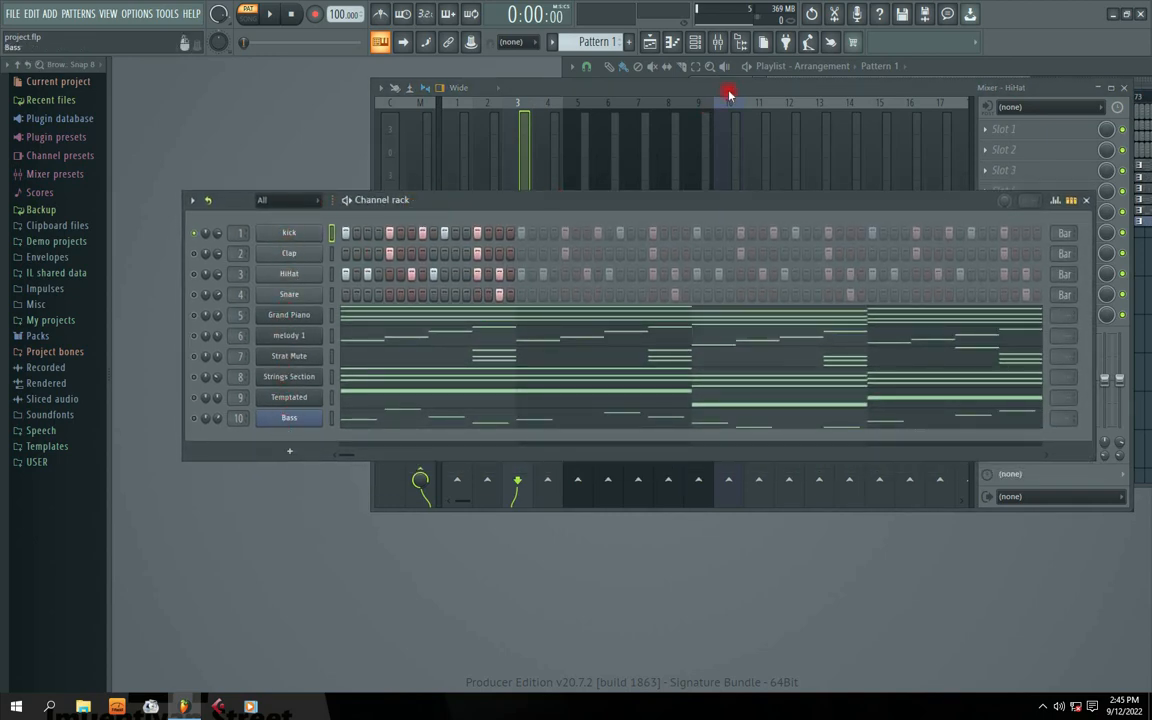
{"action": "left_click", "coordinate": [648, 87]}
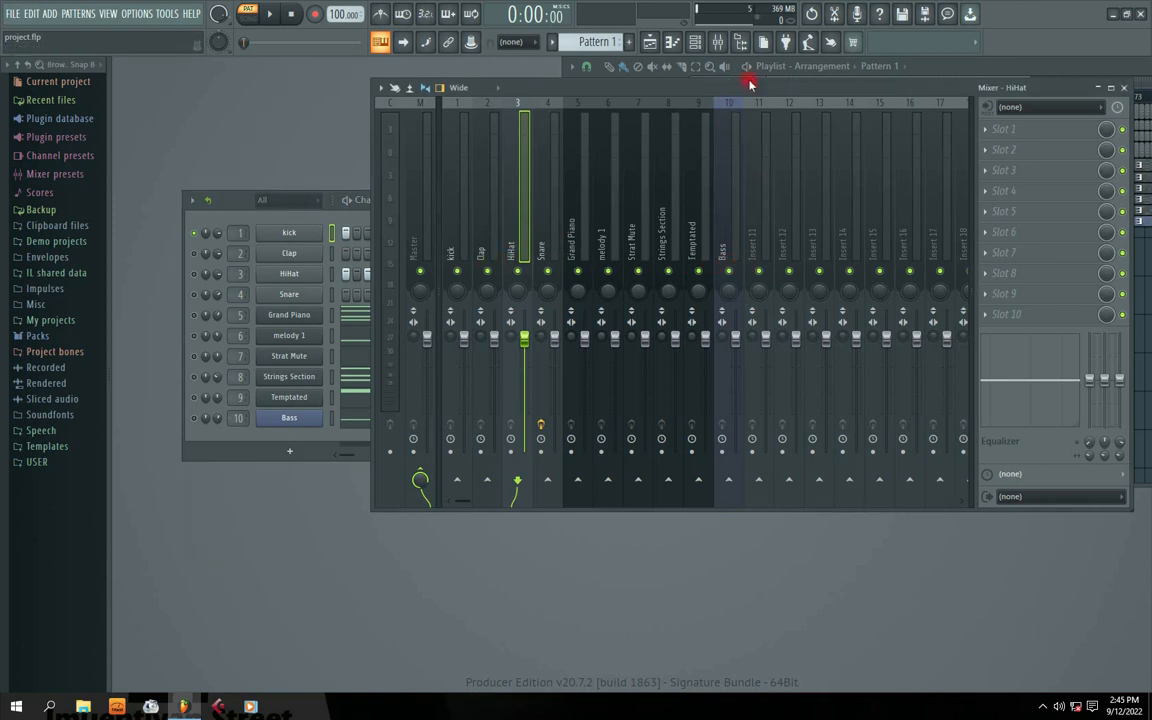
{"action": "left_click_drag", "start_coordinate": [750, 85], "coordinate": [688, 96]}
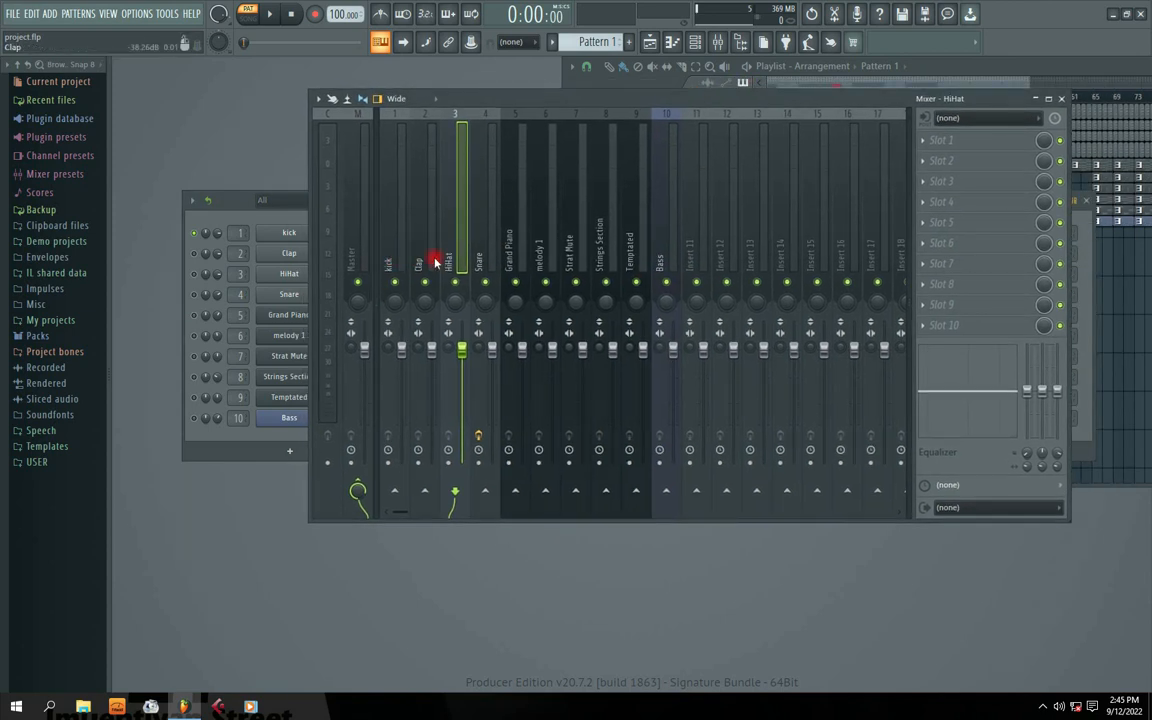
{"action": "left_click_drag", "start_coordinate": [670, 98], "coordinate": [700, 111]}
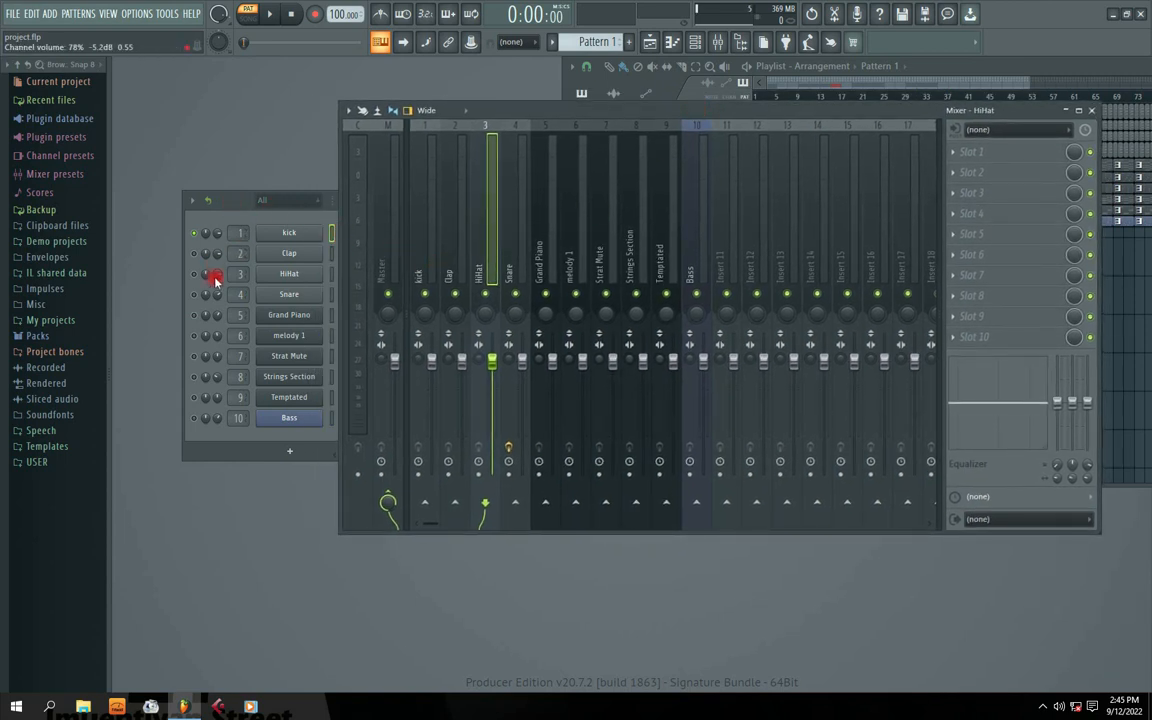
- Unmute all the channels and reset the channel volume of every channel from Snare down to Bass to its default
{"action": "left_click", "coordinate": [259, 206]}
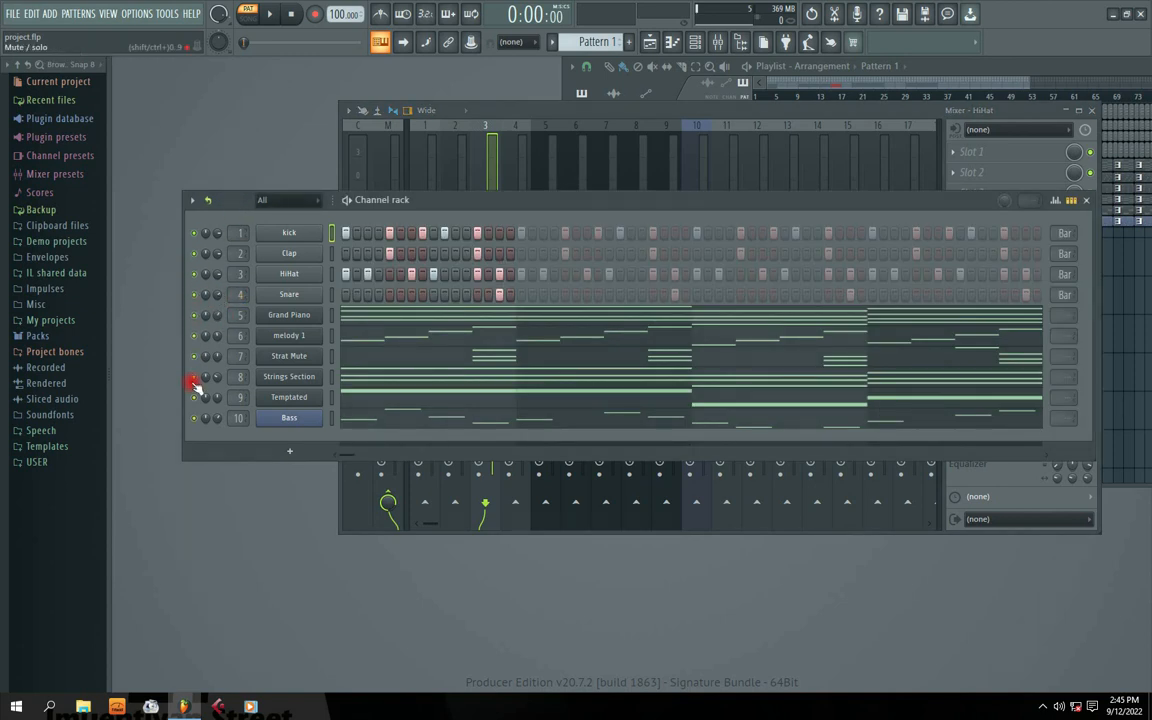
{"action": "right_click", "coordinate": [217, 297]}
{"action": "left_click", "coordinate": [227, 303]}
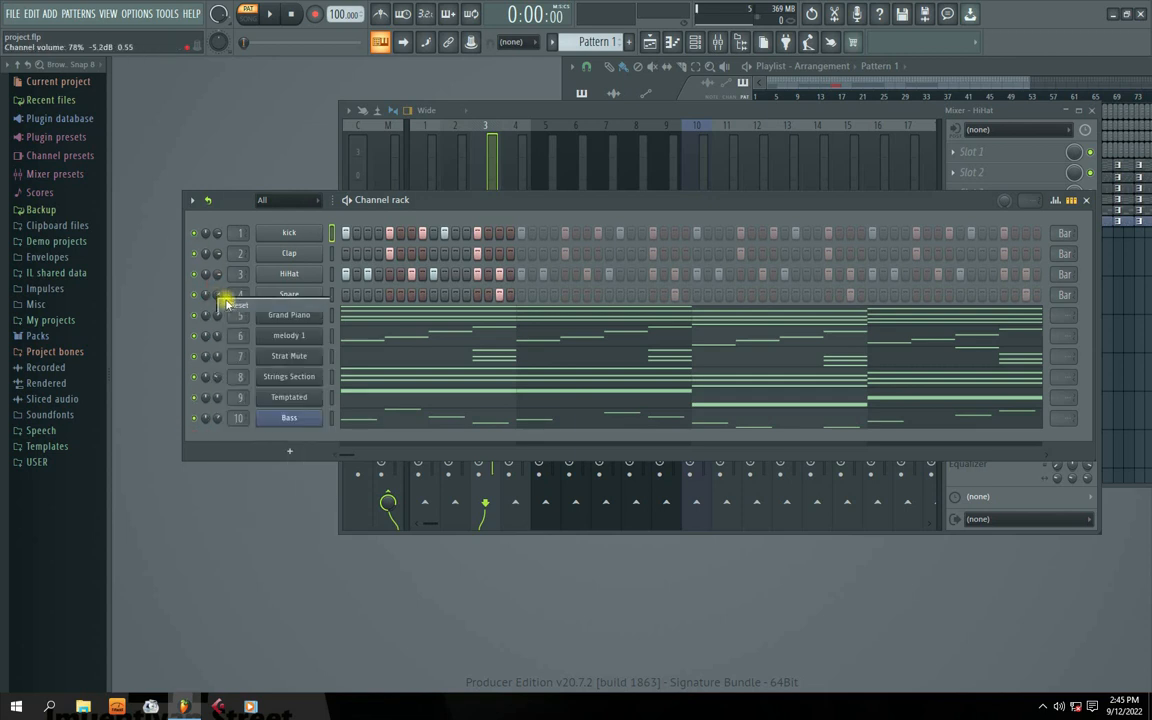
{"action": "right_click", "coordinate": [217, 316]}
{"action": "left_click", "coordinate": [226, 324]}
{"action": "right_click", "coordinate": [218, 336]}
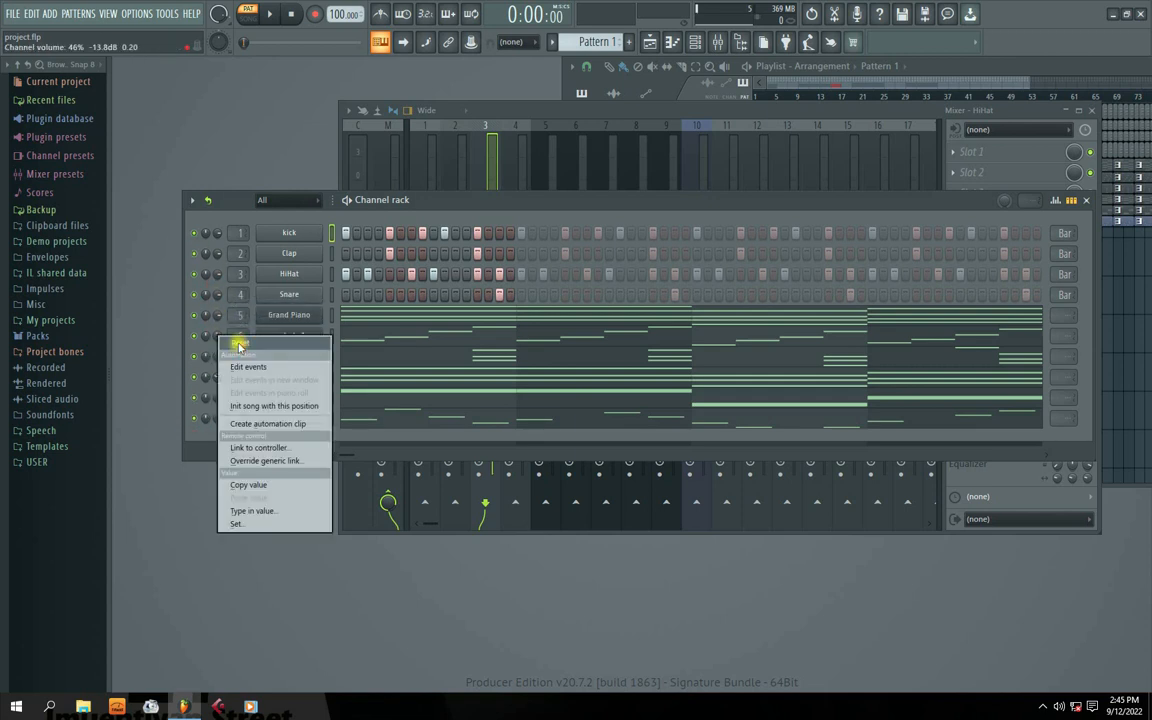
{"action": "left_click", "coordinate": [239, 345]}
{"action": "right_click", "coordinate": [218, 356]}
{"action": "left_click", "coordinate": [226, 364]}
{"action": "right_click", "coordinate": [218, 377]}
{"action": "left_click", "coordinate": [226, 384]}
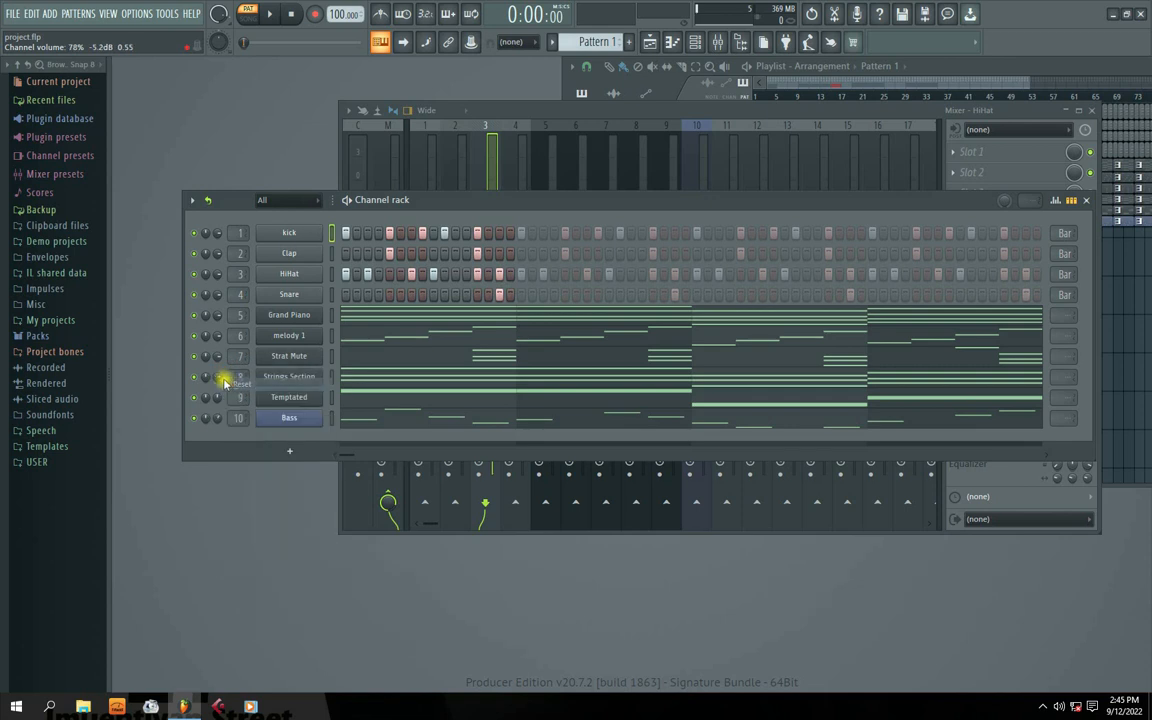
{"action": "right_click", "coordinate": [218, 397]}
{"action": "left_click", "coordinate": [226, 405]}
{"action": "right_click", "coordinate": [218, 418]}
{"action": "left_click", "coordinate": [226, 426]}
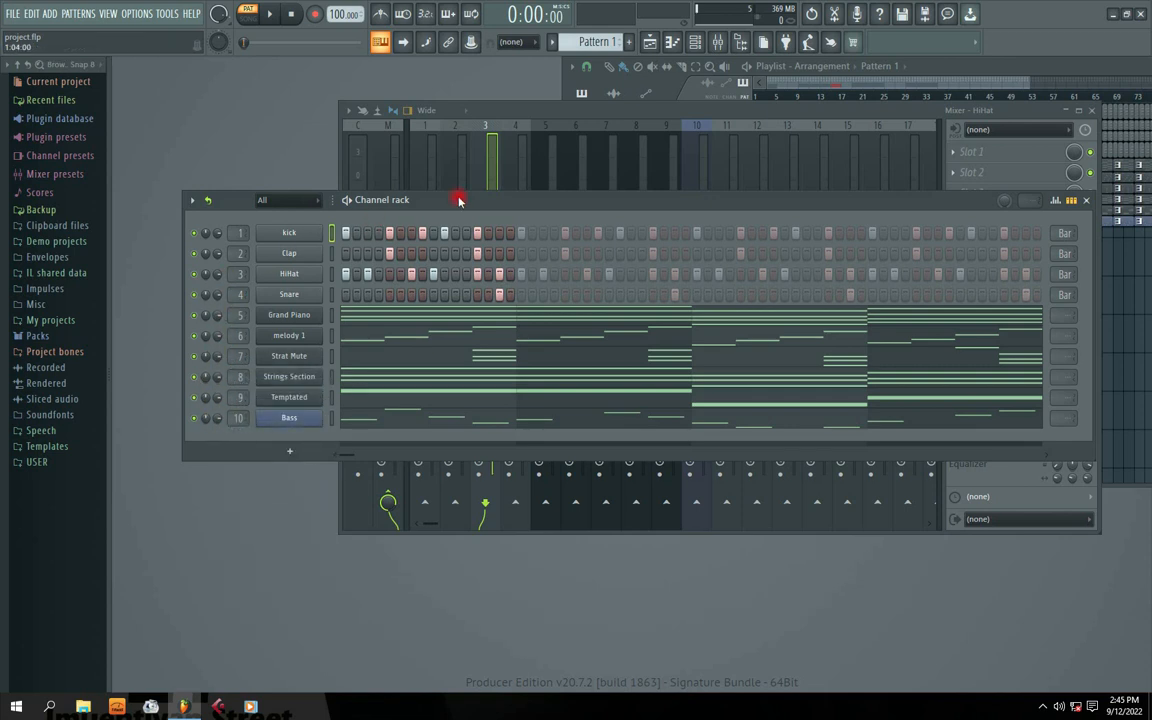
{"action": "left_click_drag", "start_coordinate": [459, 200], "coordinate": [520, 222]}
{"action": "left_click", "coordinate": [13, 13]}
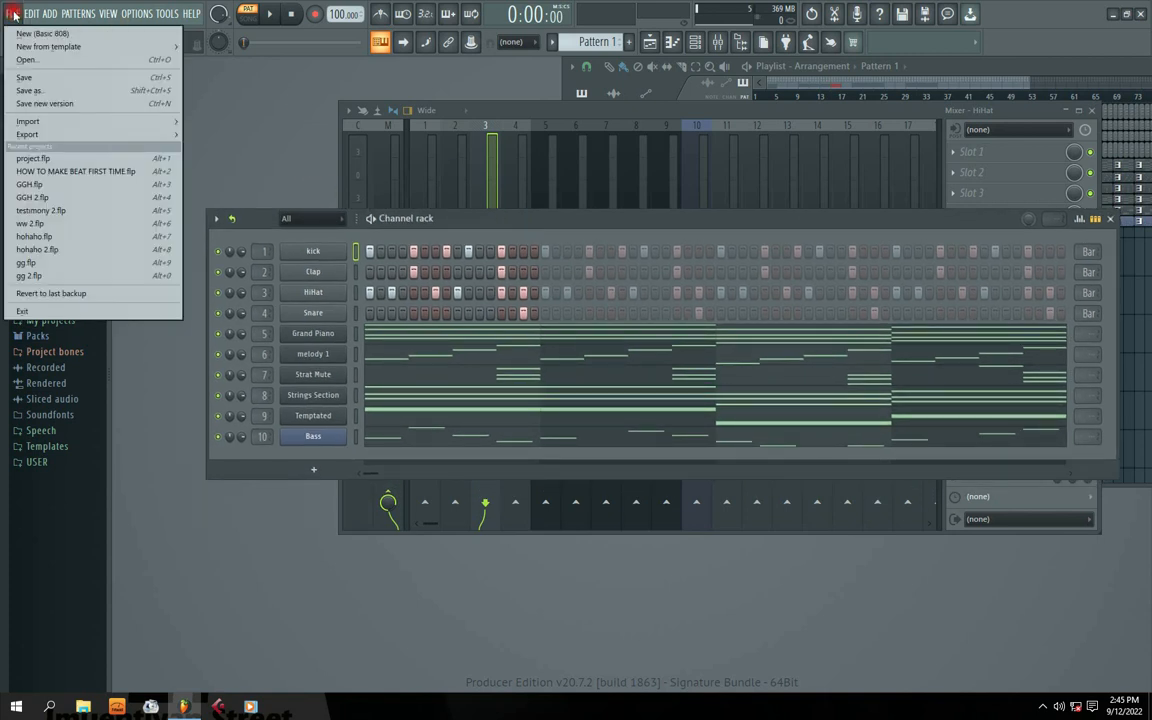
{"action": "mouse_move", "coordinate": [33, 135]}
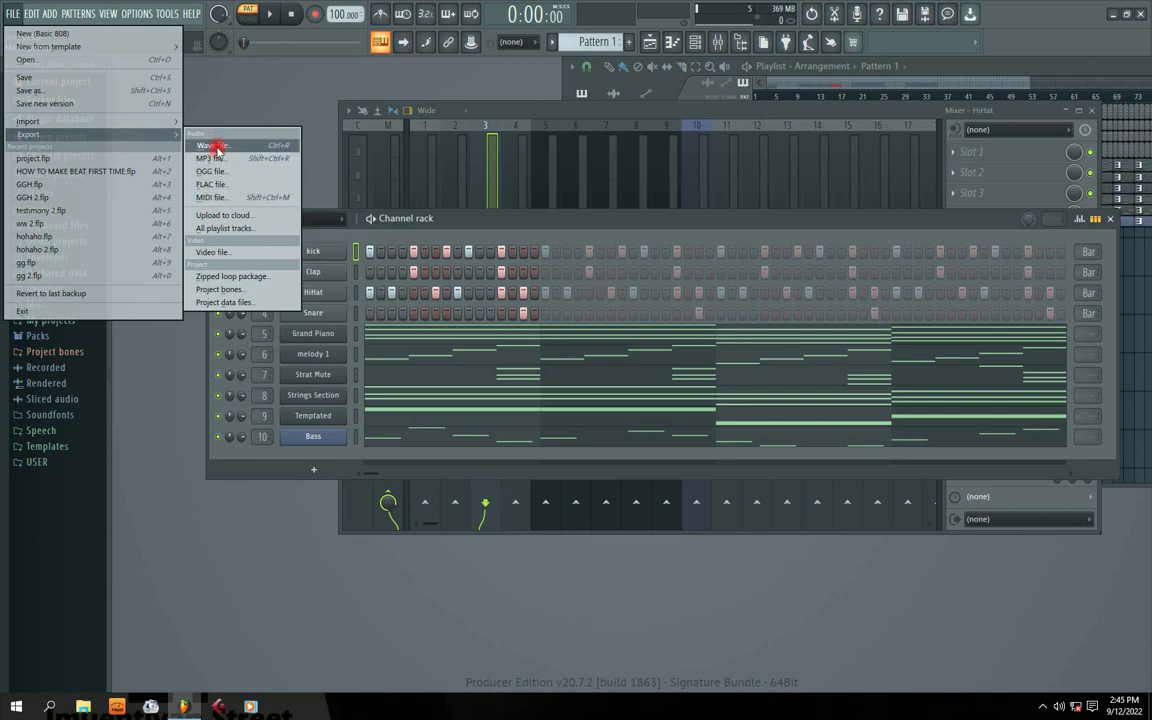
{"action": "left_click", "coordinate": [217, 149]}
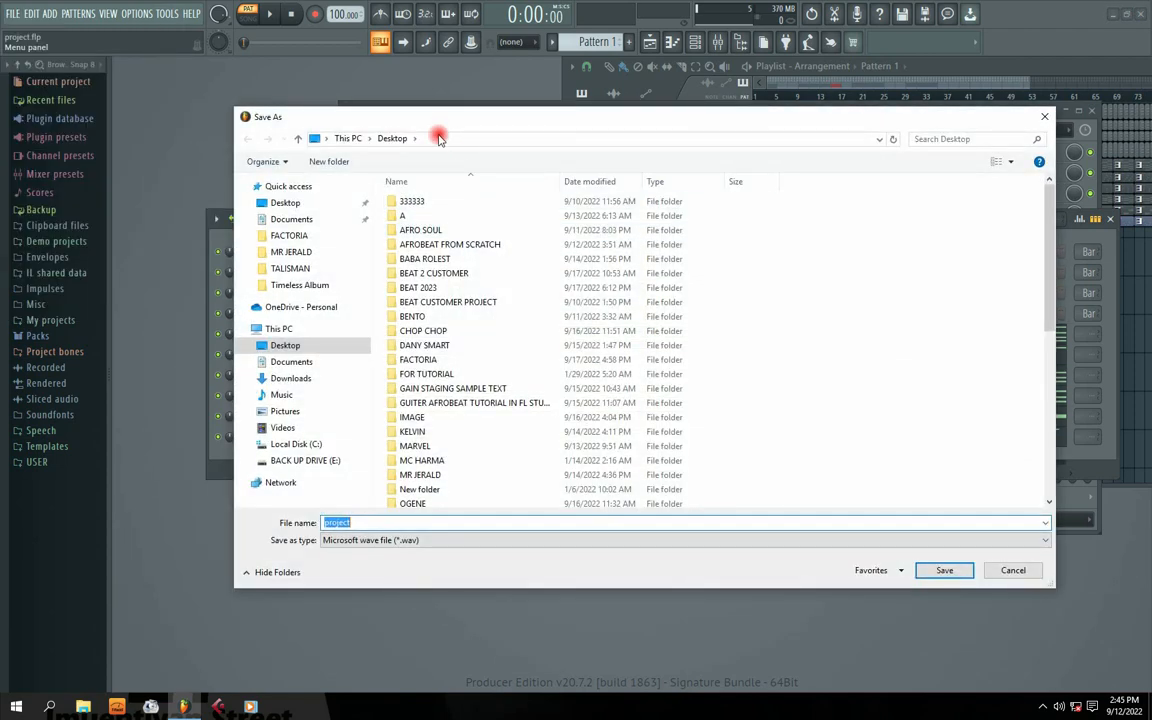
{"action": "left_click_drag", "start_coordinate": [439, 121], "coordinate": [468, 113]}
{"action": "left_click", "coordinate": [450, 351]}
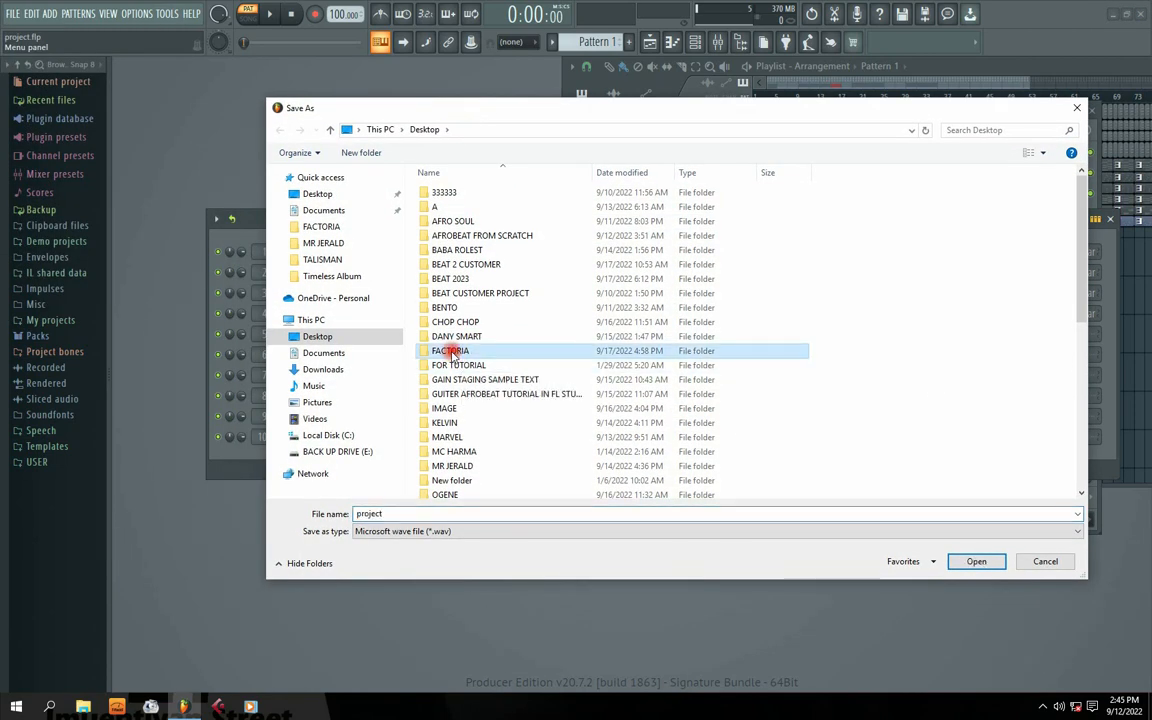
{"action": "scroll", "coordinate": [455, 350], "scroll_direction": "down", "scroll_amount": 10}
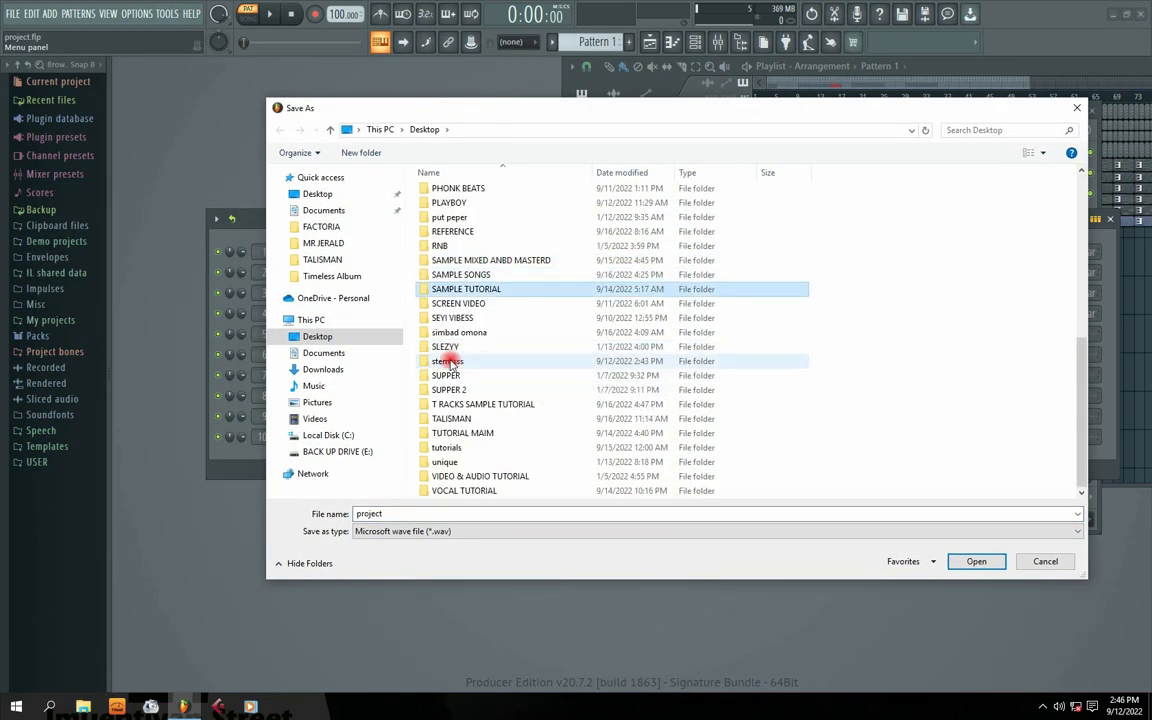
{"action": "left_click", "coordinate": [446, 362]}
{"action": "double_click", "coordinate": [446, 362]}
{"action": "double_click", "coordinate": [370, 514]}
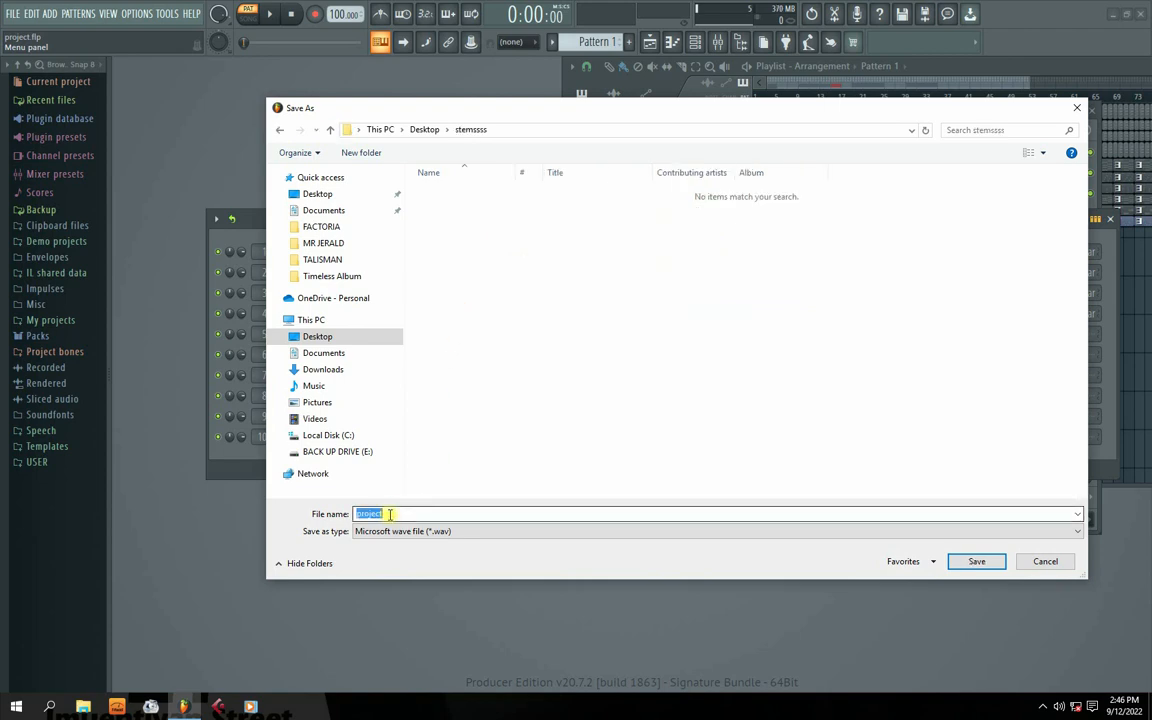
{"action": "left_click", "coordinate": [975, 563]}
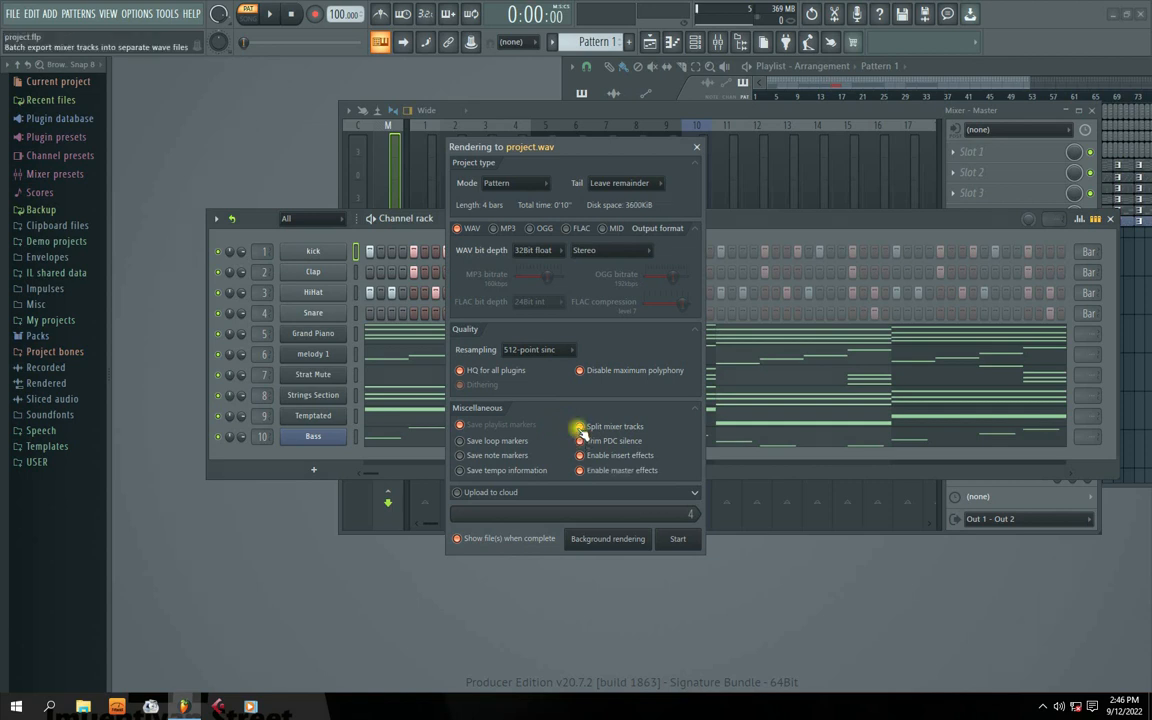
{"action": "left_click", "coordinate": [581, 427]}
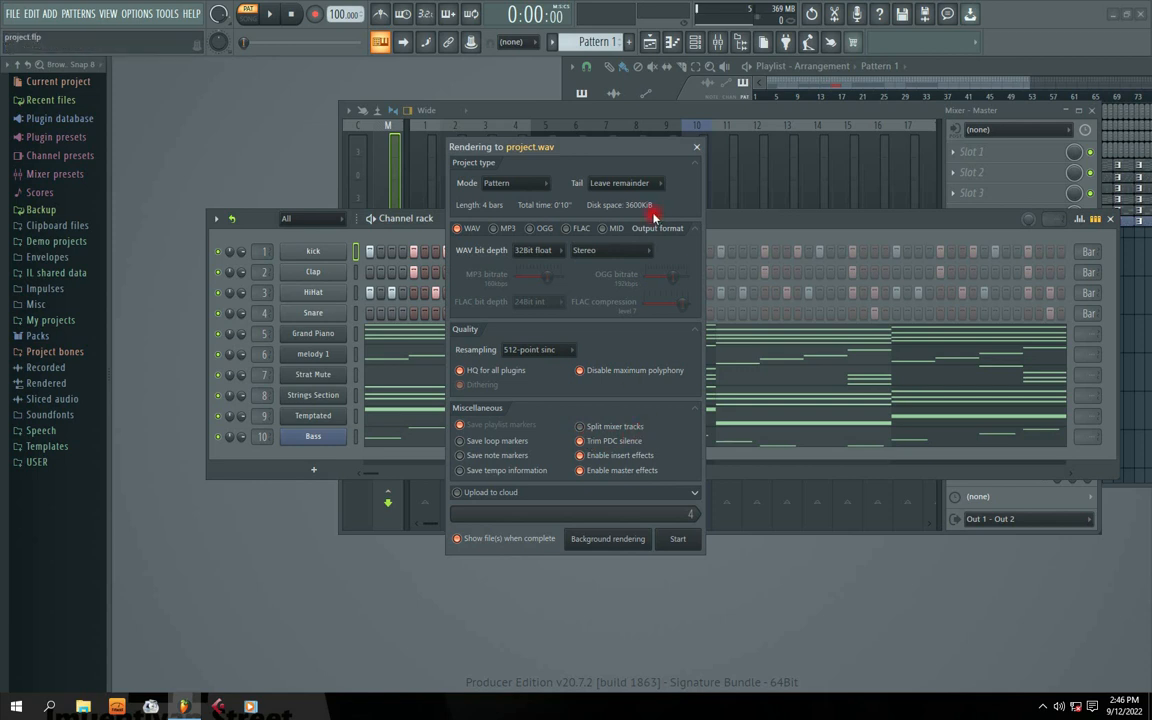
{"action": "left_click", "coordinate": [697, 147]}
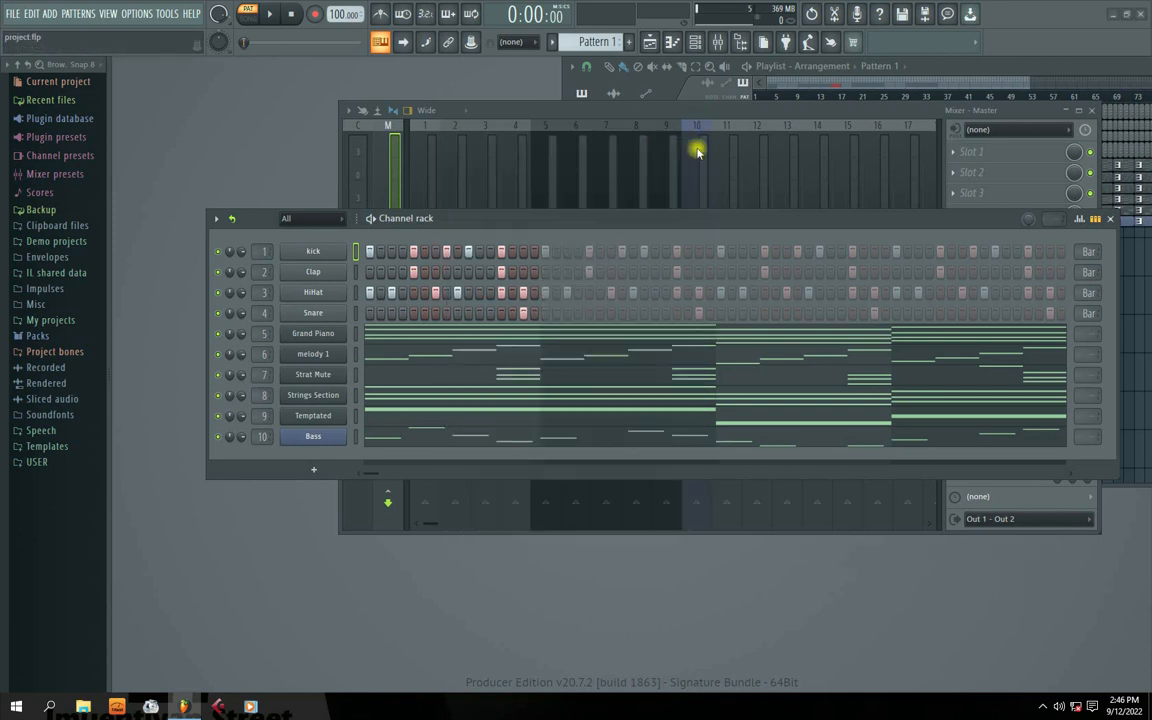
- Set up a WAV export named project in the stemssss folder on the Desktop
{"action": "left_click", "coordinate": [633, 114]}
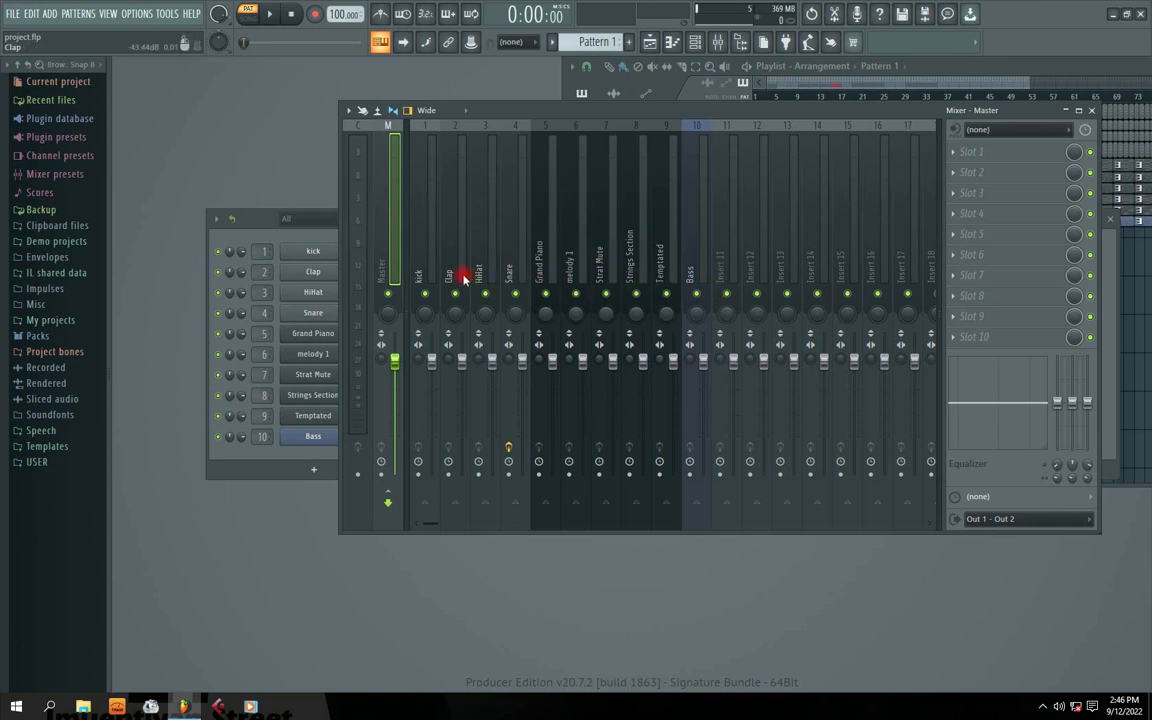
{"action": "left_click", "coordinate": [13, 13]}
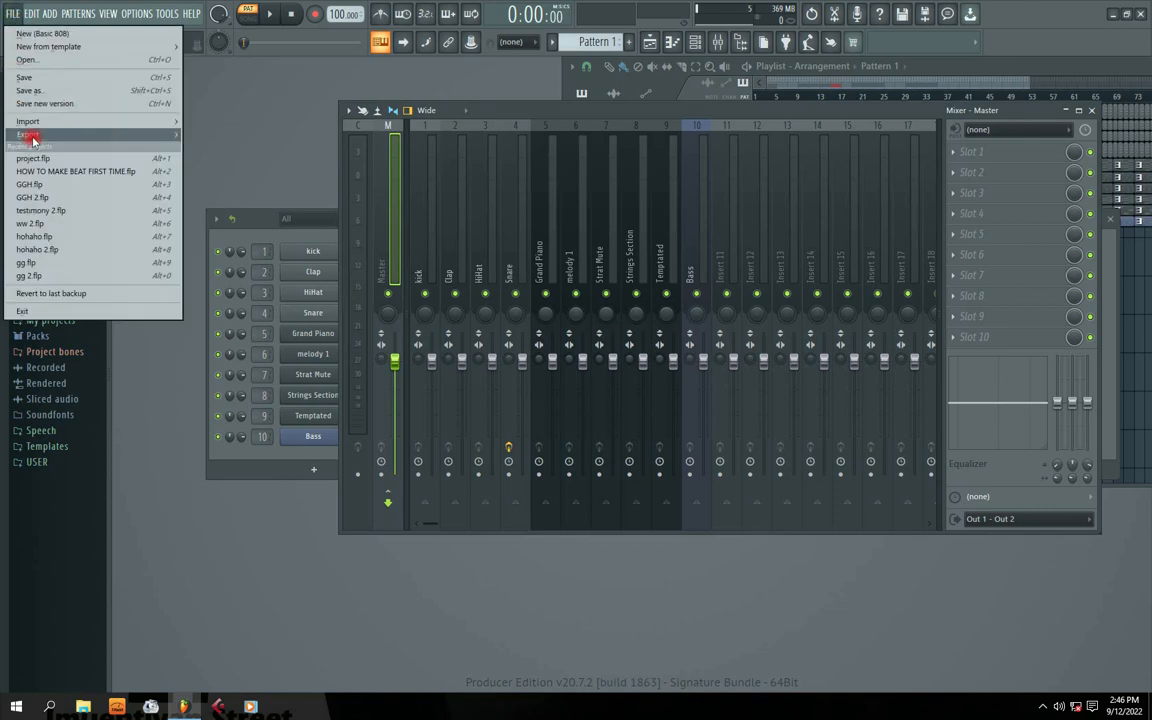
{"action": "left_click", "coordinate": [214, 146]}
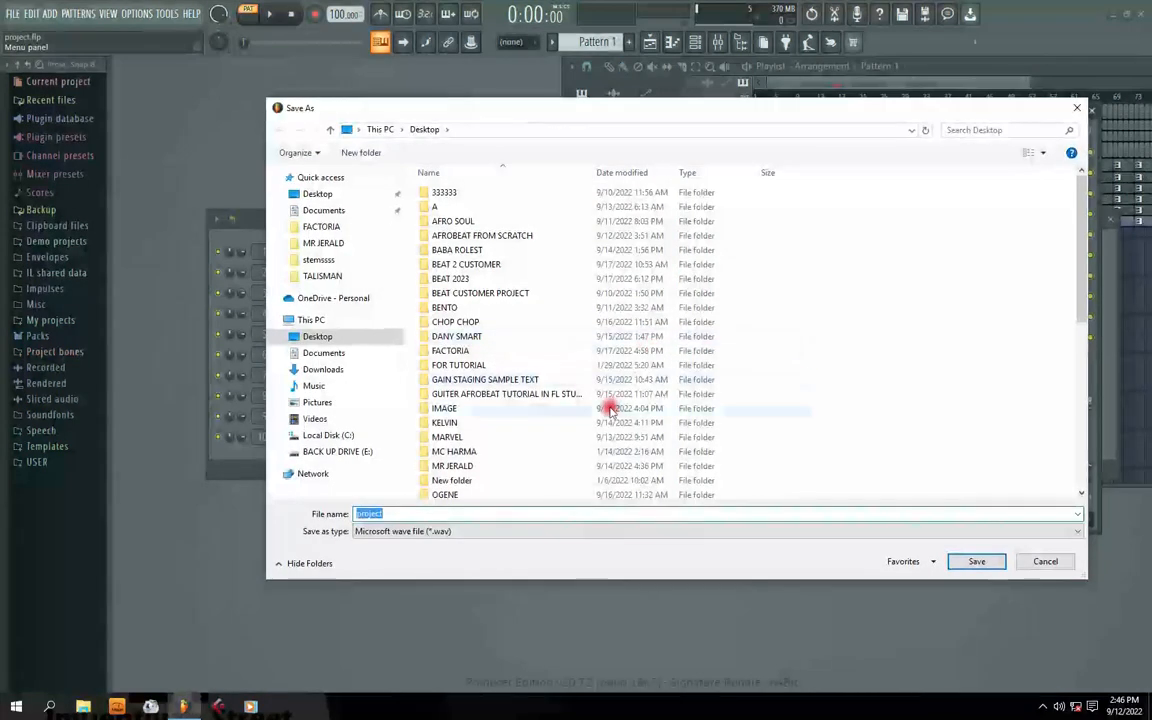
{"action": "left_click", "coordinate": [430, 437]}
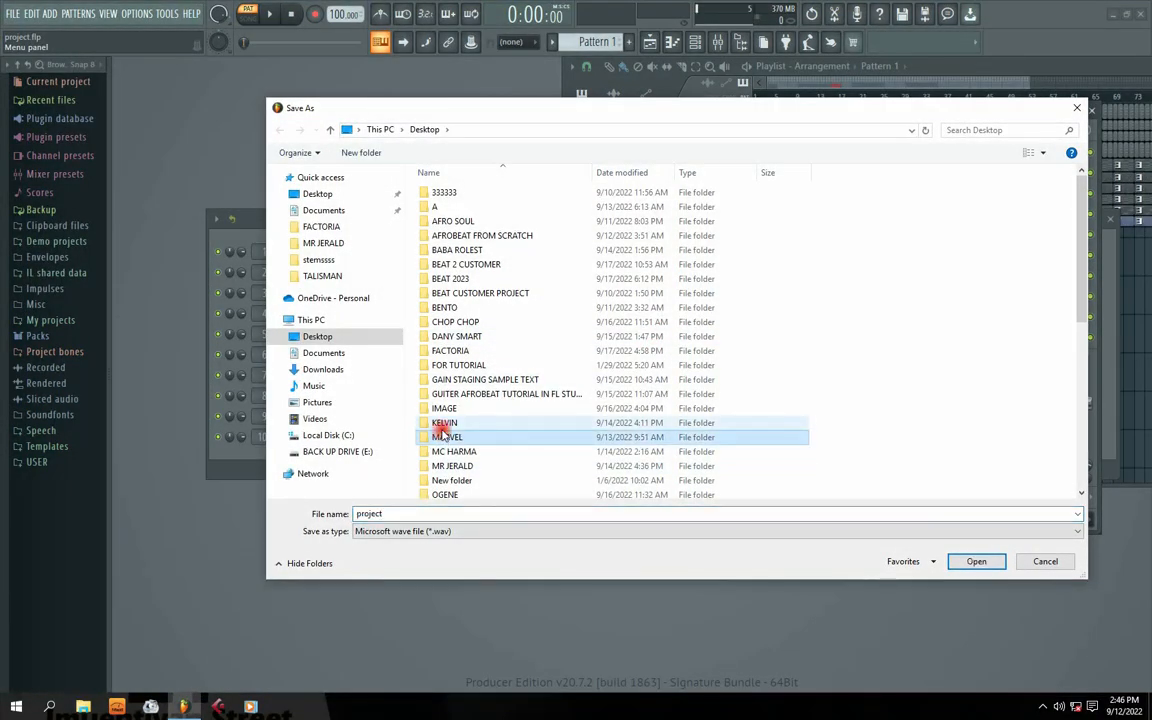
{"action": "scroll", "coordinate": [445, 430], "scroll_direction": "down", "scroll_amount": 5}
{"action": "double_click", "coordinate": [455, 360]}
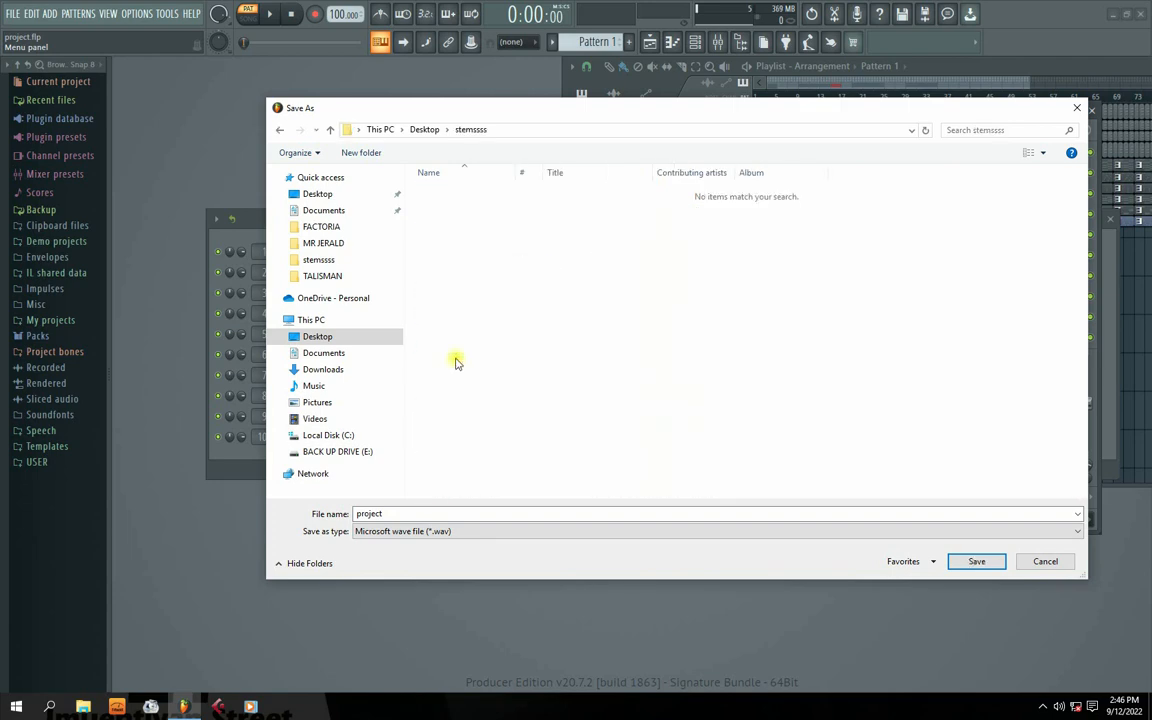
{"action": "left_click", "coordinate": [974, 561]}
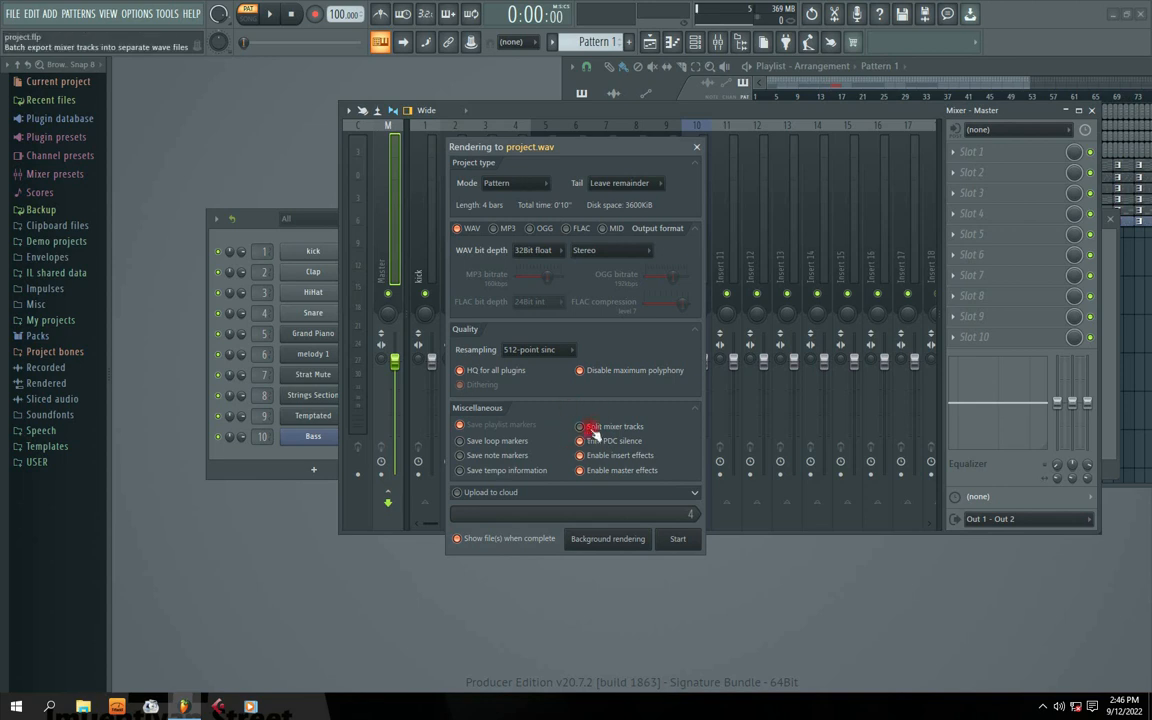
- Enable splitting of the mixer tracks in the WAV render options and start rendering
{"action": "left_click", "coordinate": [581, 427]}
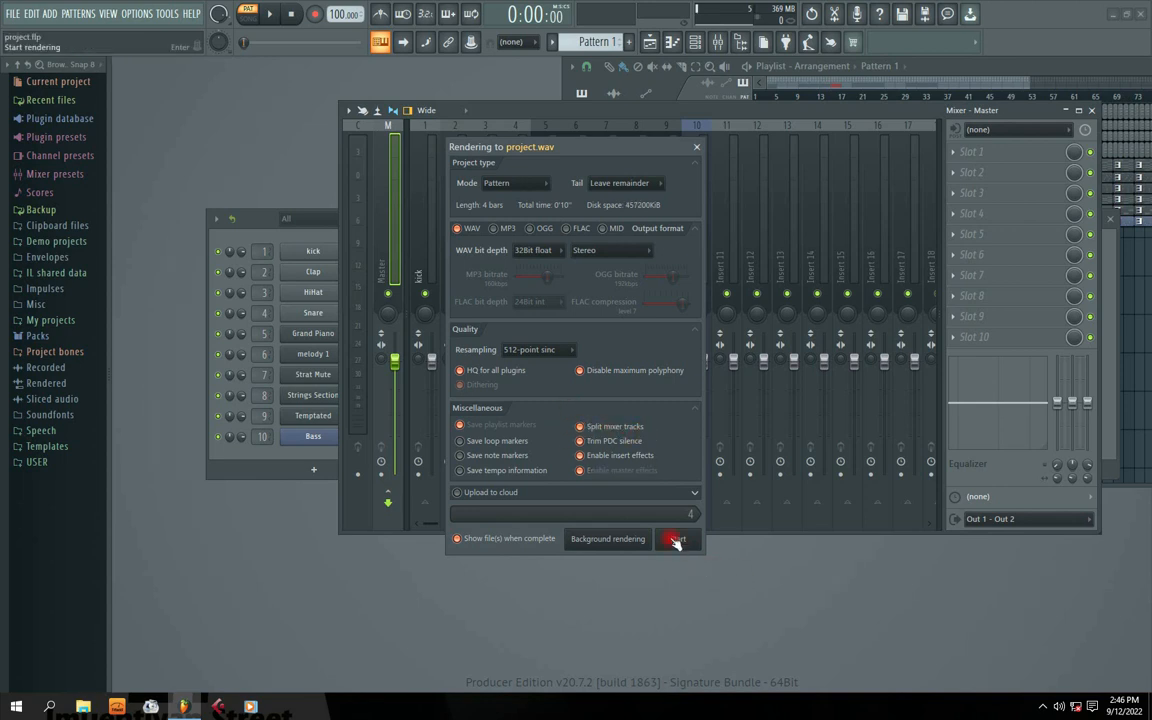
{"action": "left_click_drag", "start_coordinate": [548, 149], "coordinate": [598, 135]}
{"action": "left_click", "coordinate": [729, 526]}
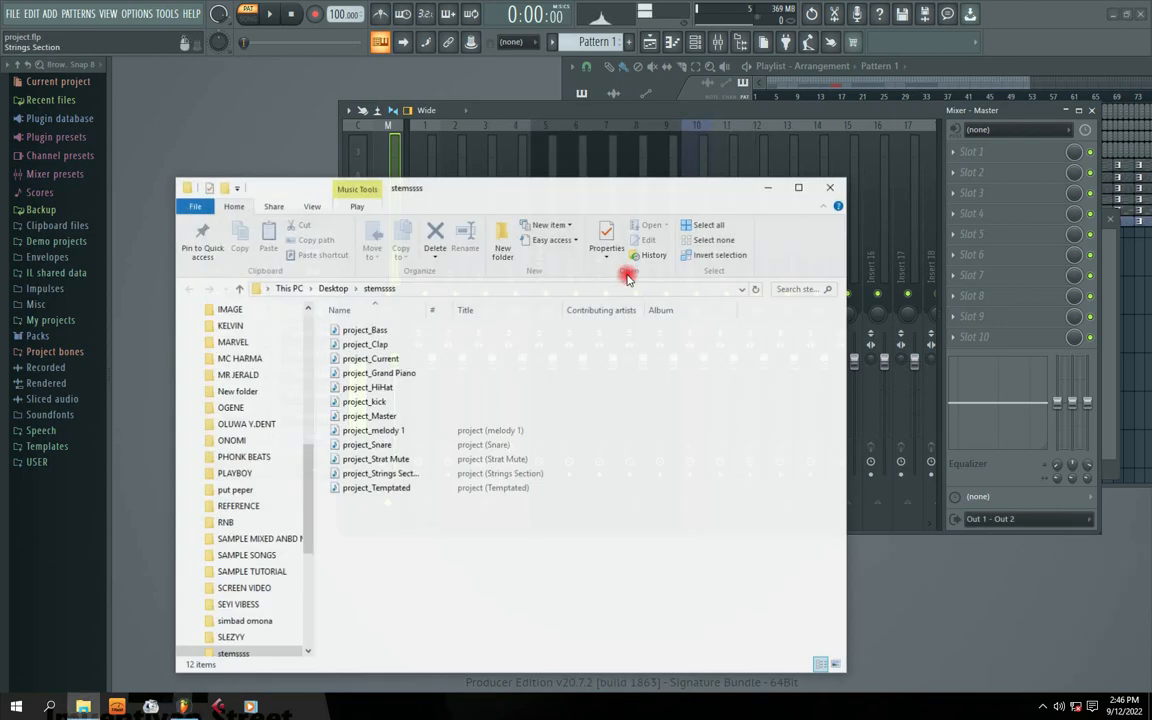
- Examine the exported stem files in the stemssss folder to check which channel each one belongs to
{"action": "left_click_drag", "start_coordinate": [476, 188], "coordinate": [779, 149]}
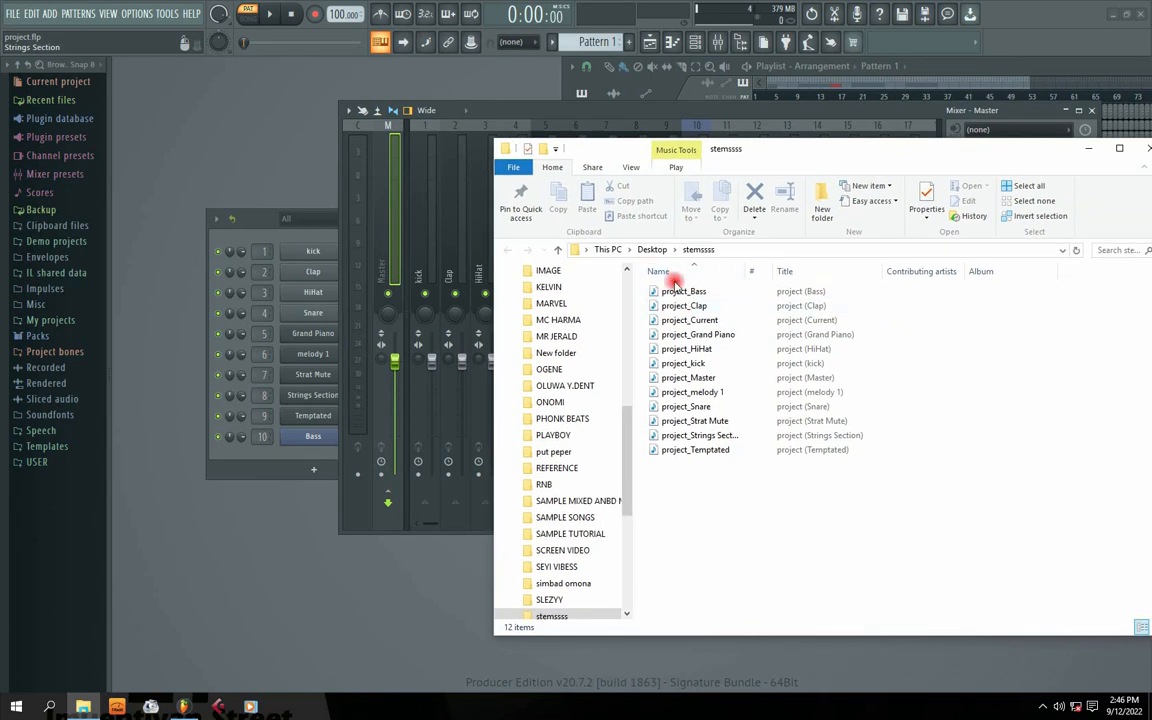
{"action": "left_click_drag", "start_coordinate": [705, 306], "coordinate": [713, 307]}
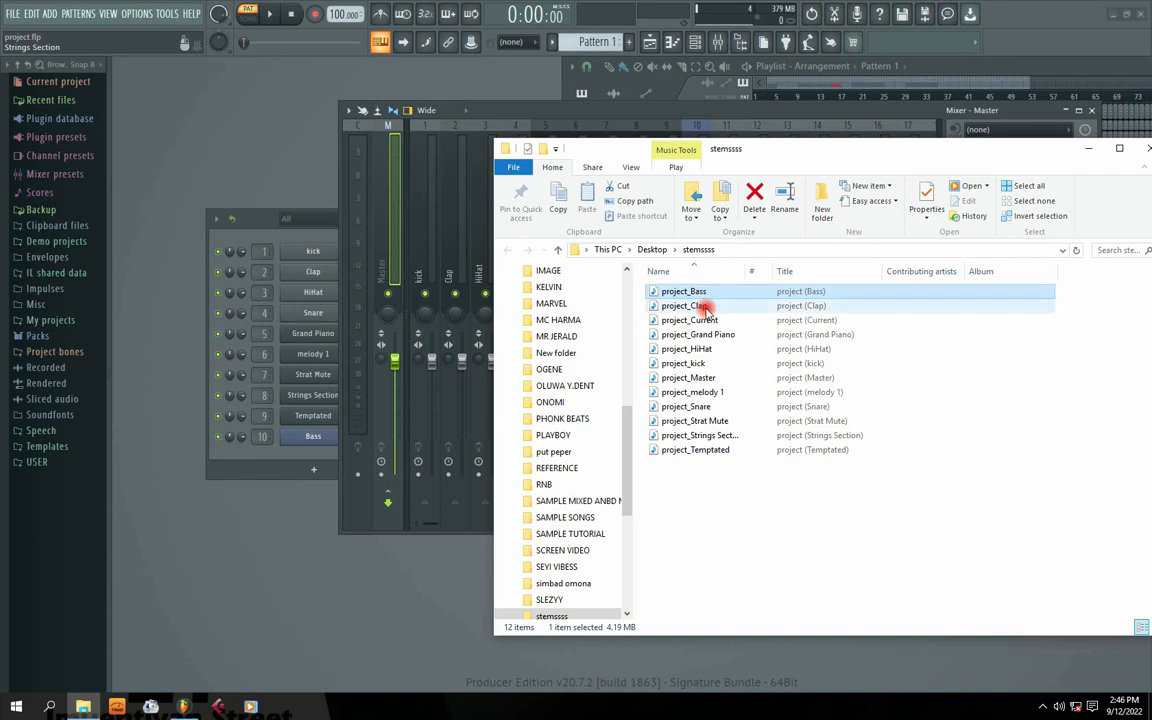
{"action": "left_click", "coordinate": [703, 306]}
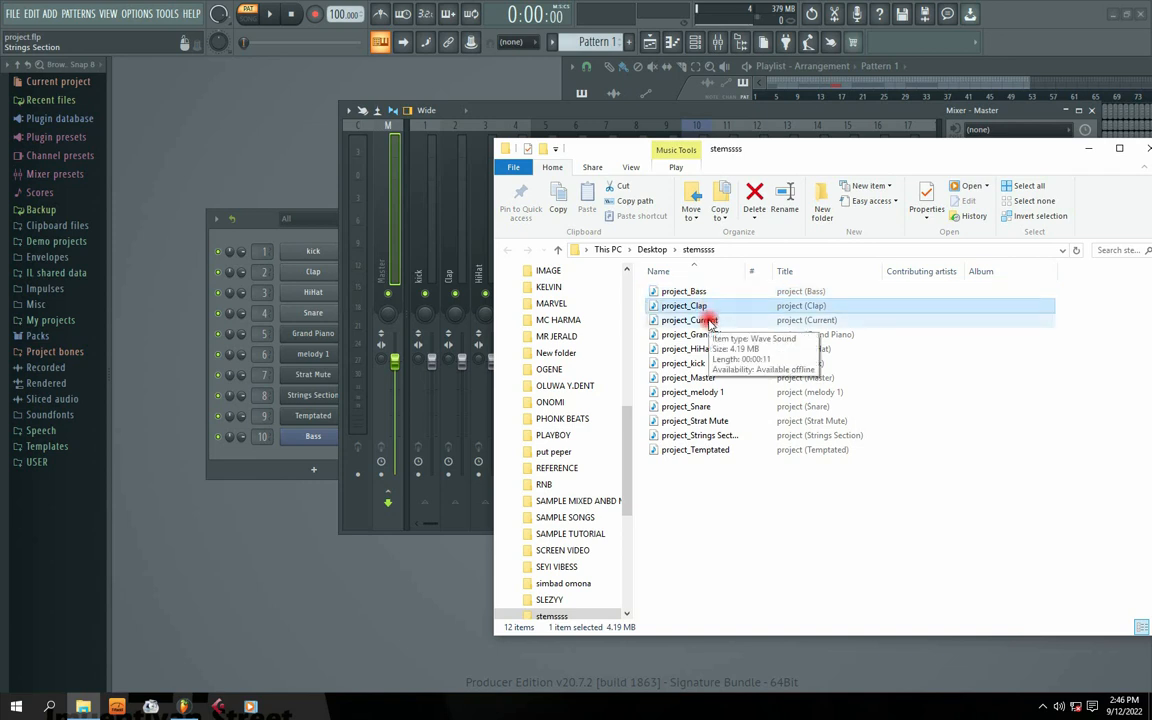
{"action": "left_click", "coordinate": [710, 323]}
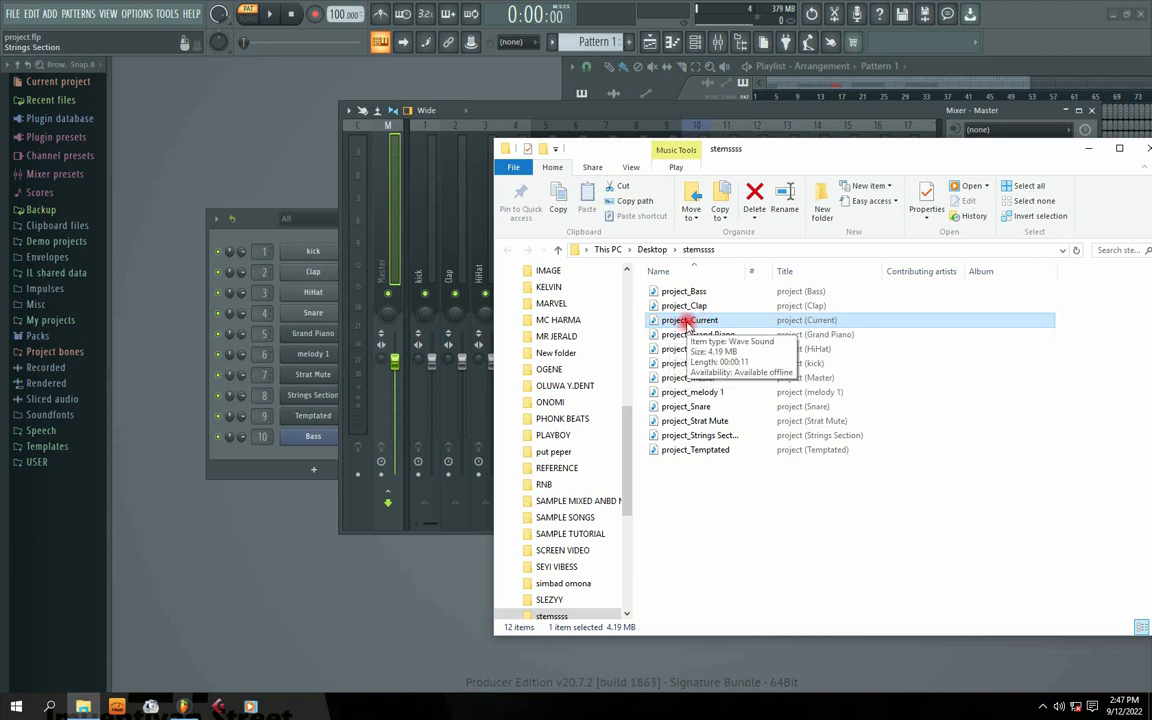
{"action": "left_click", "coordinate": [697, 338]}
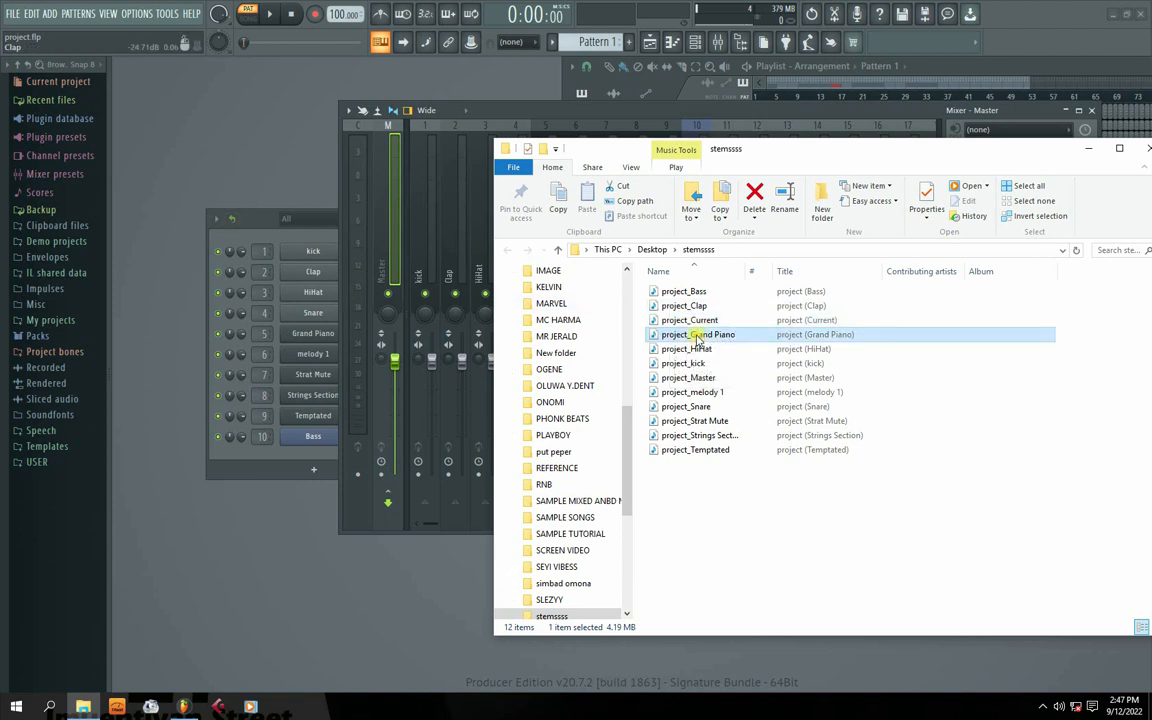
{"action": "left_click", "coordinate": [696, 350]}
{"action": "left_click", "coordinate": [690, 364]}
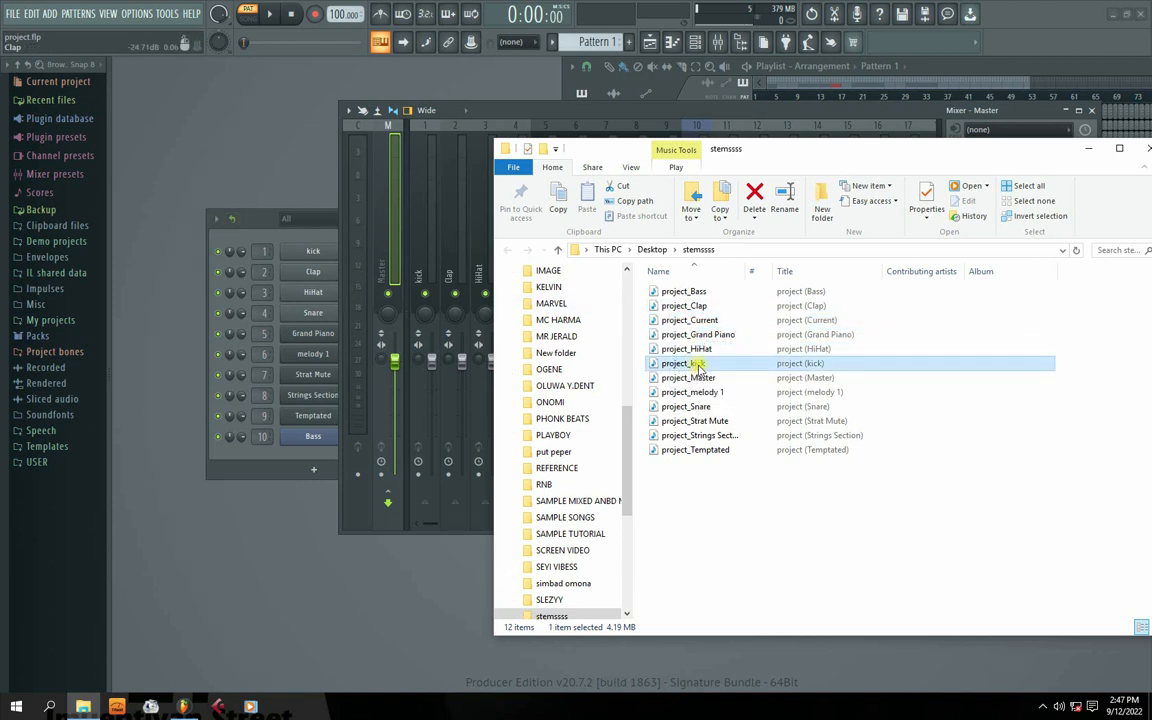
{"action": "left_click_drag", "start_coordinate": [740, 501], "coordinate": [656, 296]}
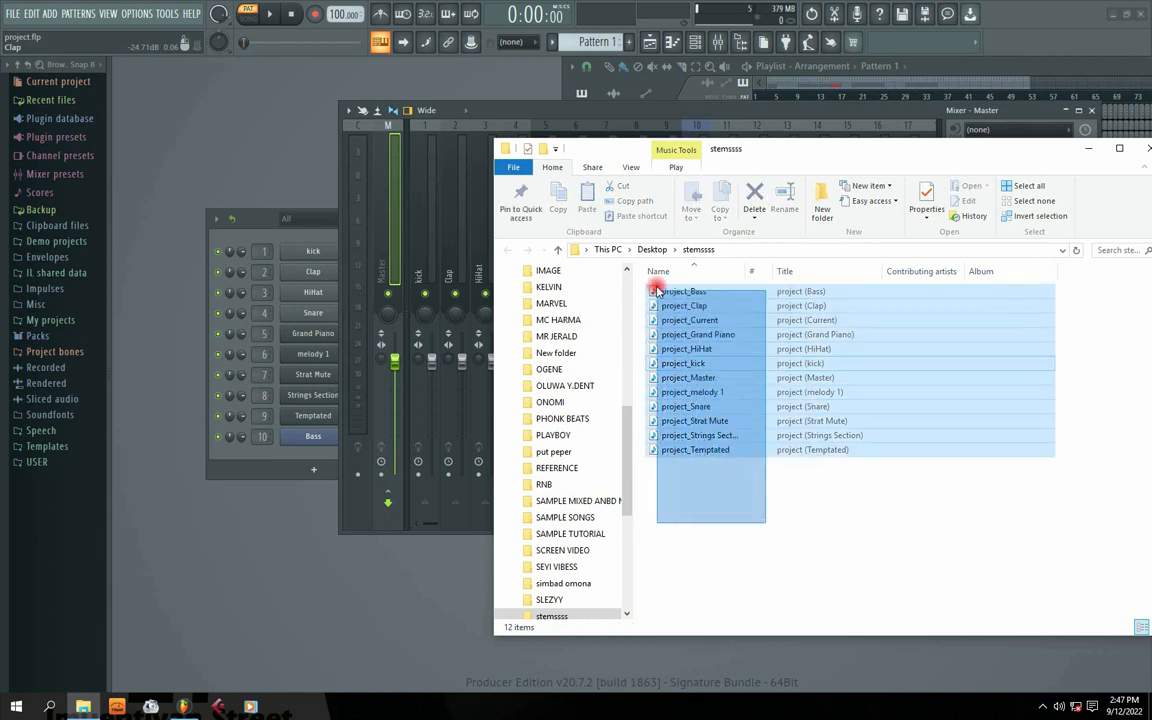
{"action": "left_click_drag", "start_coordinate": [758, 488], "coordinate": [648, 287]}
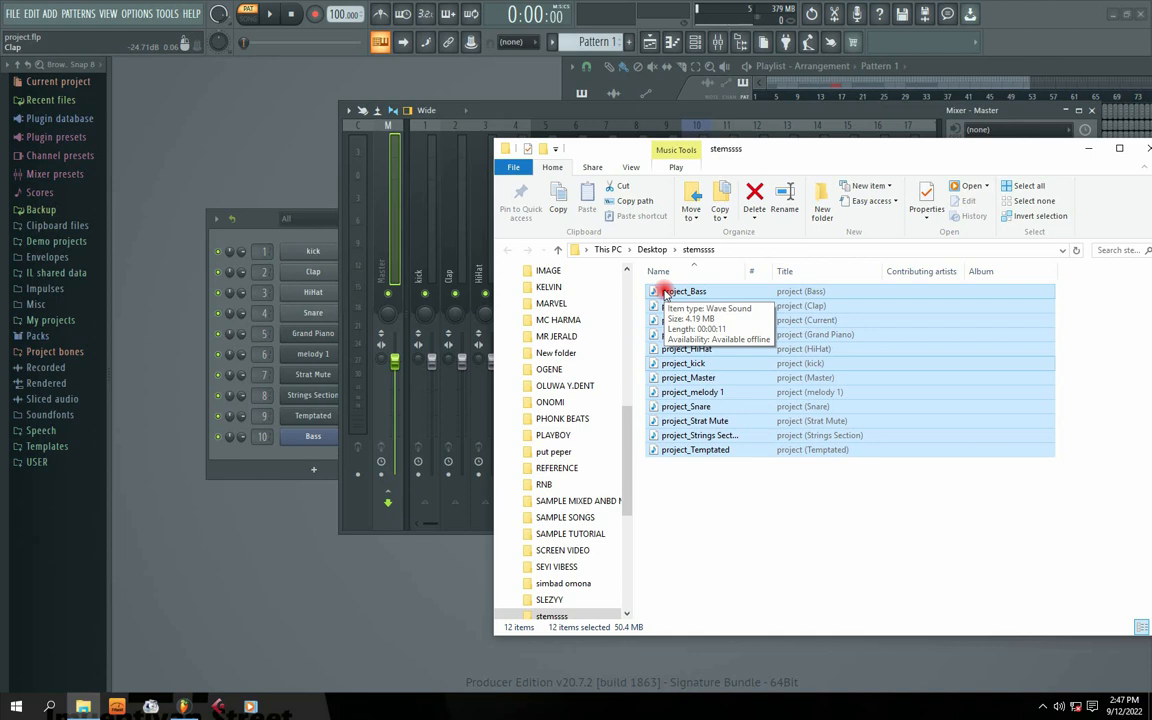
- Save the beat project as project.flp on the Desktop, replacing the existing file
{"action": "left_click", "coordinate": [740, 113]}
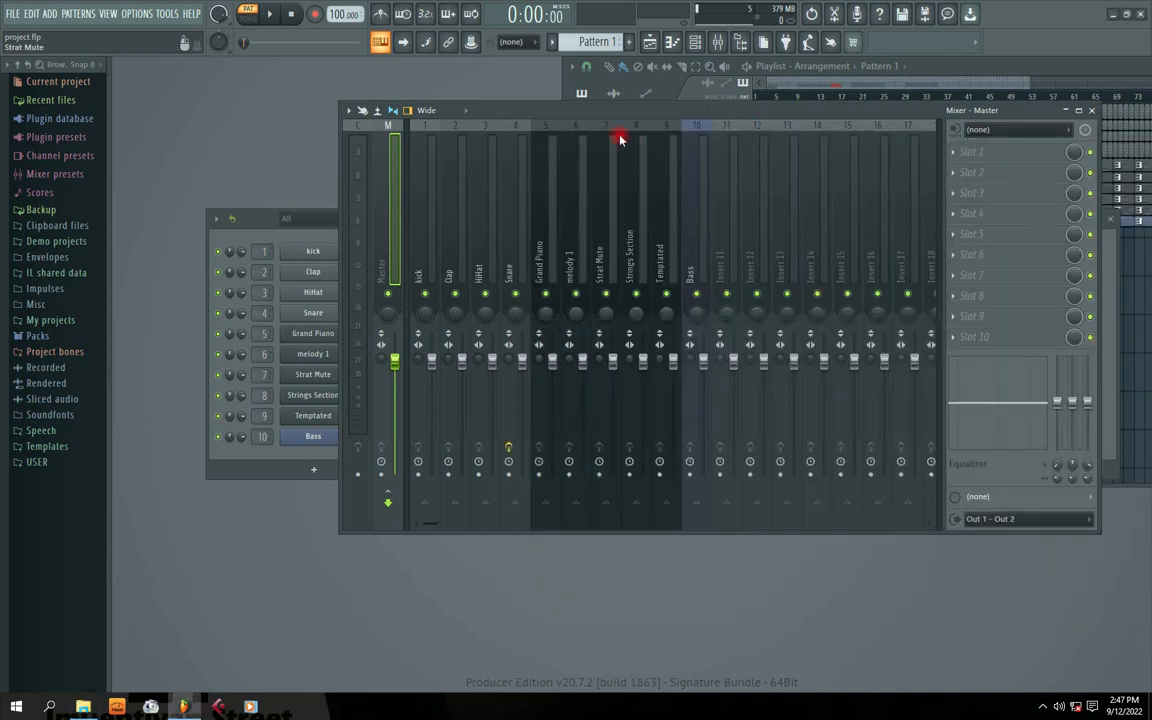
{"action": "left_click_drag", "start_coordinate": [575, 115], "coordinate": [567, 167]}
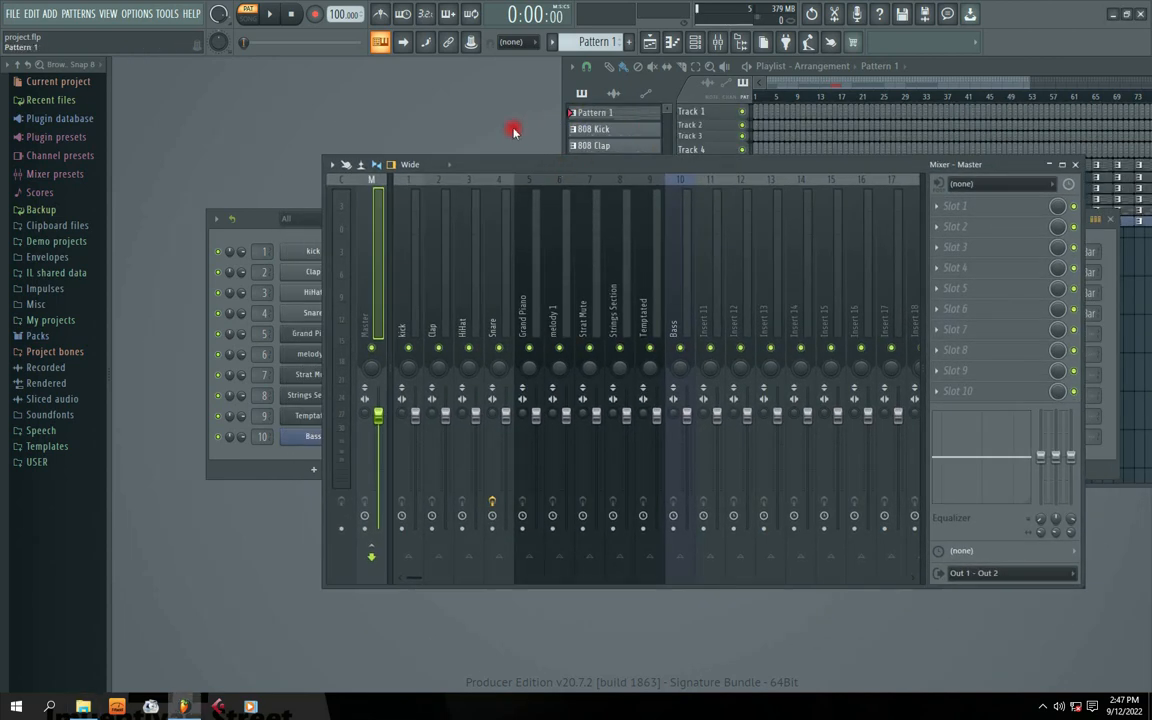
{"action": "left_click", "coordinate": [1111, 16]}
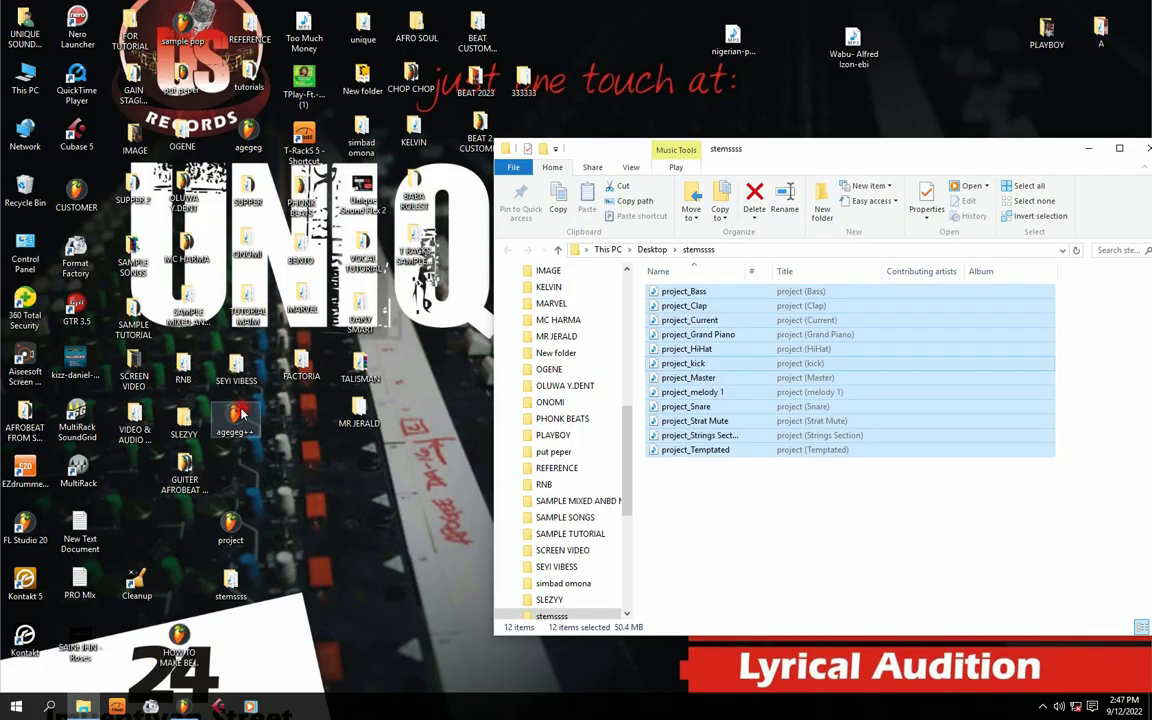
{"action": "double_click", "coordinate": [231, 525]}
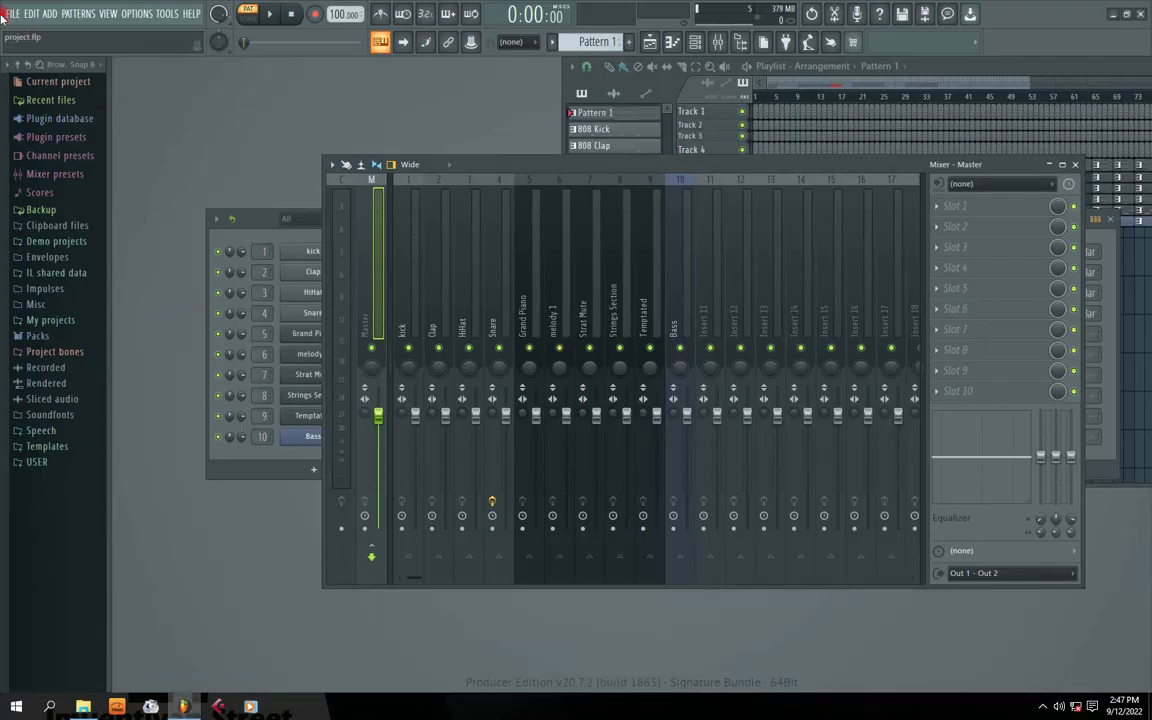
{"action": "left_click", "coordinate": [12, 14]}
{"action": "left_click", "coordinate": [28, 84]}
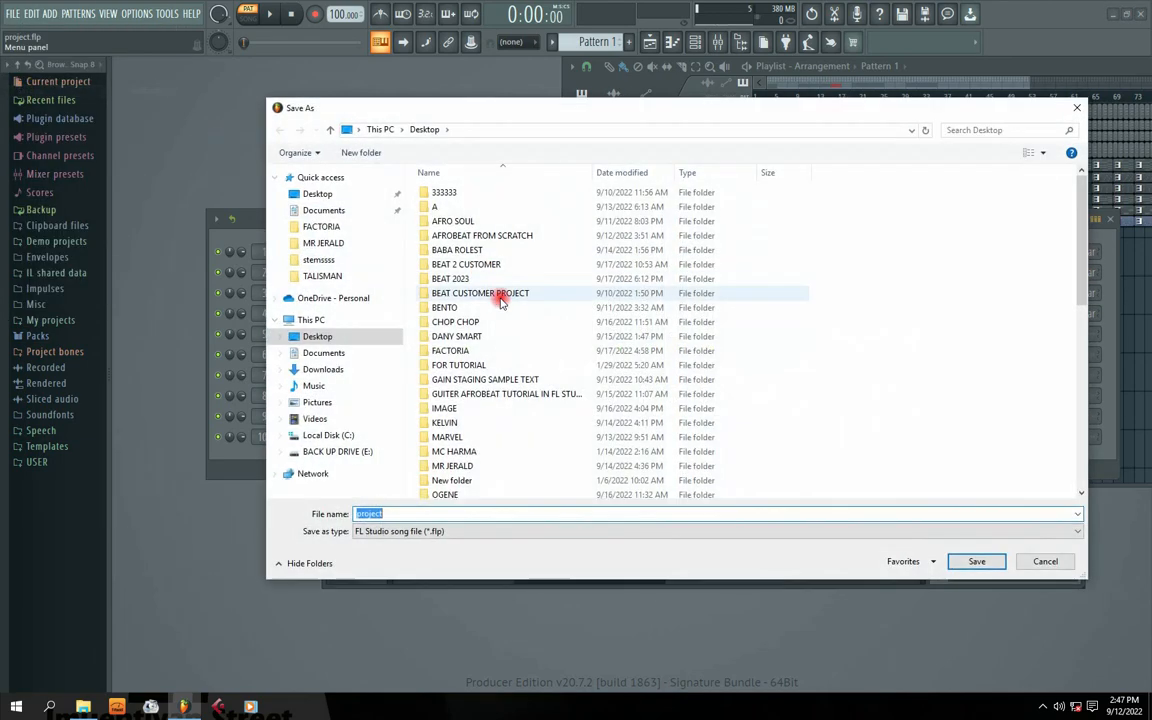
{"action": "left_click", "coordinate": [966, 561]}
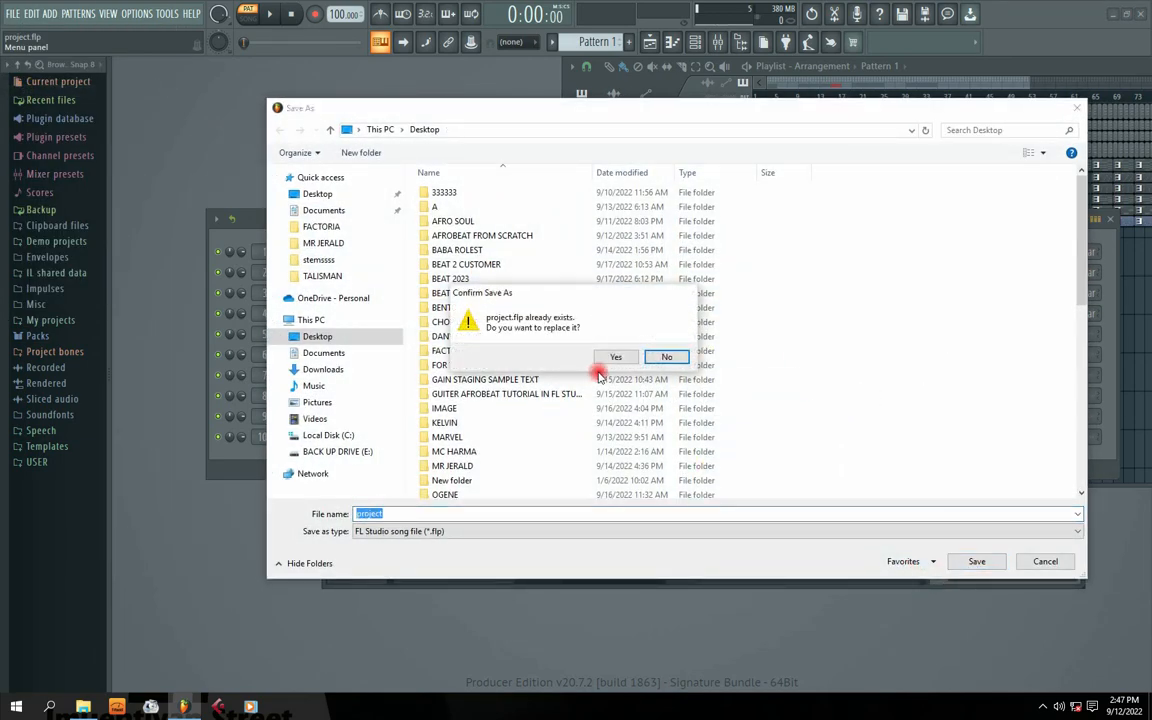
{"action": "left_click", "coordinate": [615, 357]}
- Start a new Basic 808 project and clear the workspace by closing the mixer and moving the Channel rack below the Playlist
{"action": "left_click", "coordinate": [12, 14]}
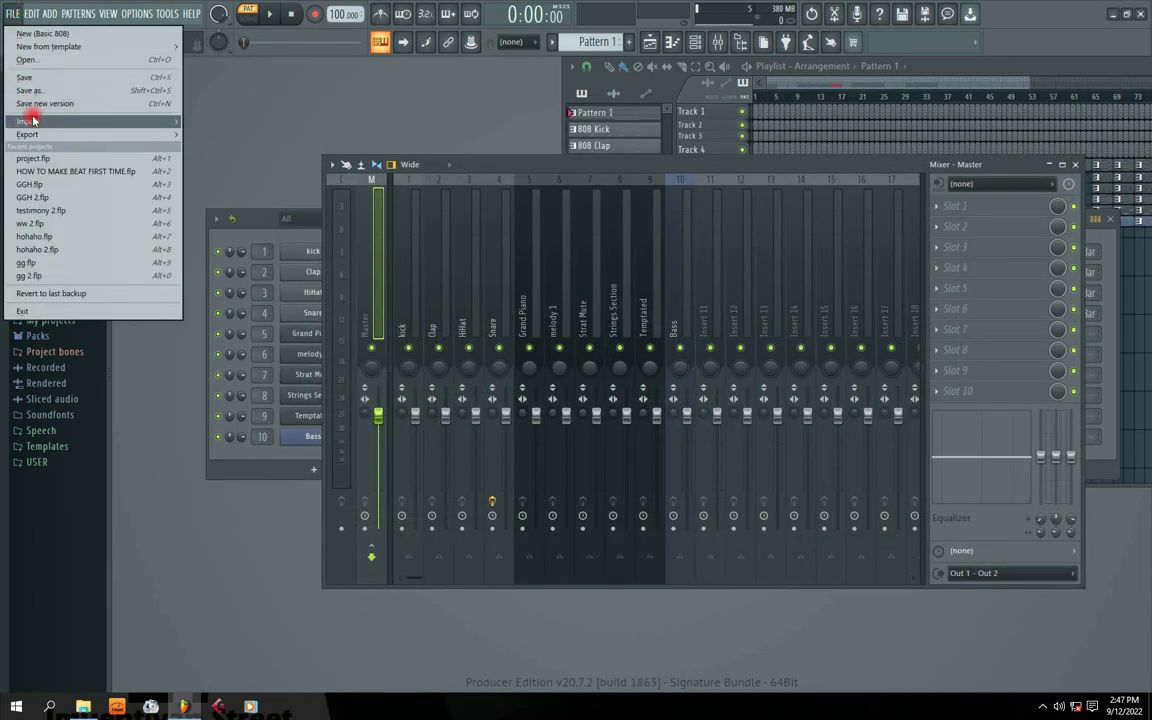
{"action": "left_click", "coordinate": [40, 33]}
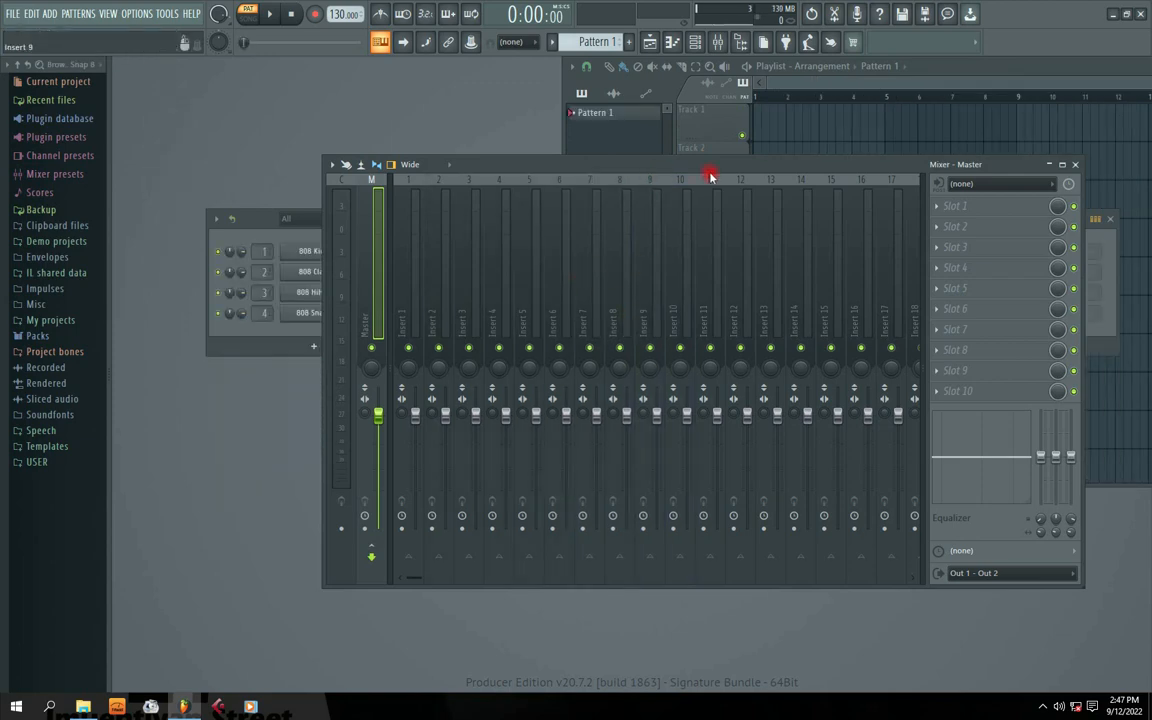
{"action": "left_click", "coordinate": [1075, 164]}
{"action": "left_click_drag", "start_coordinate": [882, 226], "coordinate": [841, 496]}
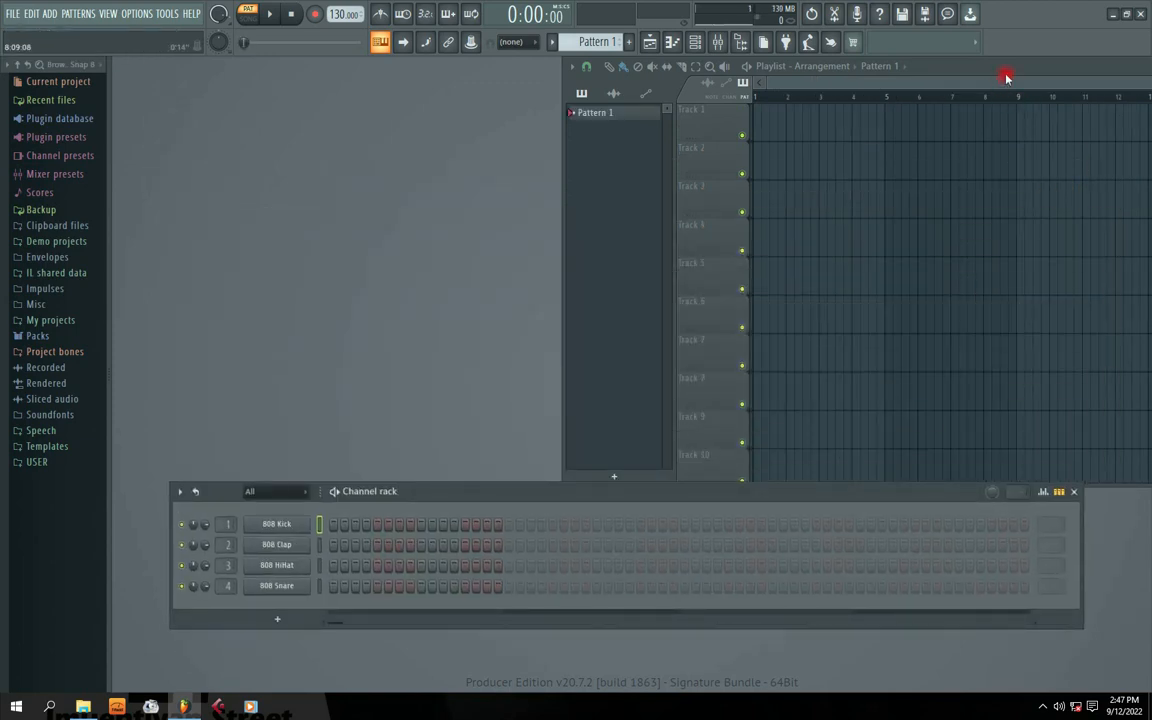
{"action": "left_click_drag", "start_coordinate": [1005, 75], "coordinate": [913, 68]}
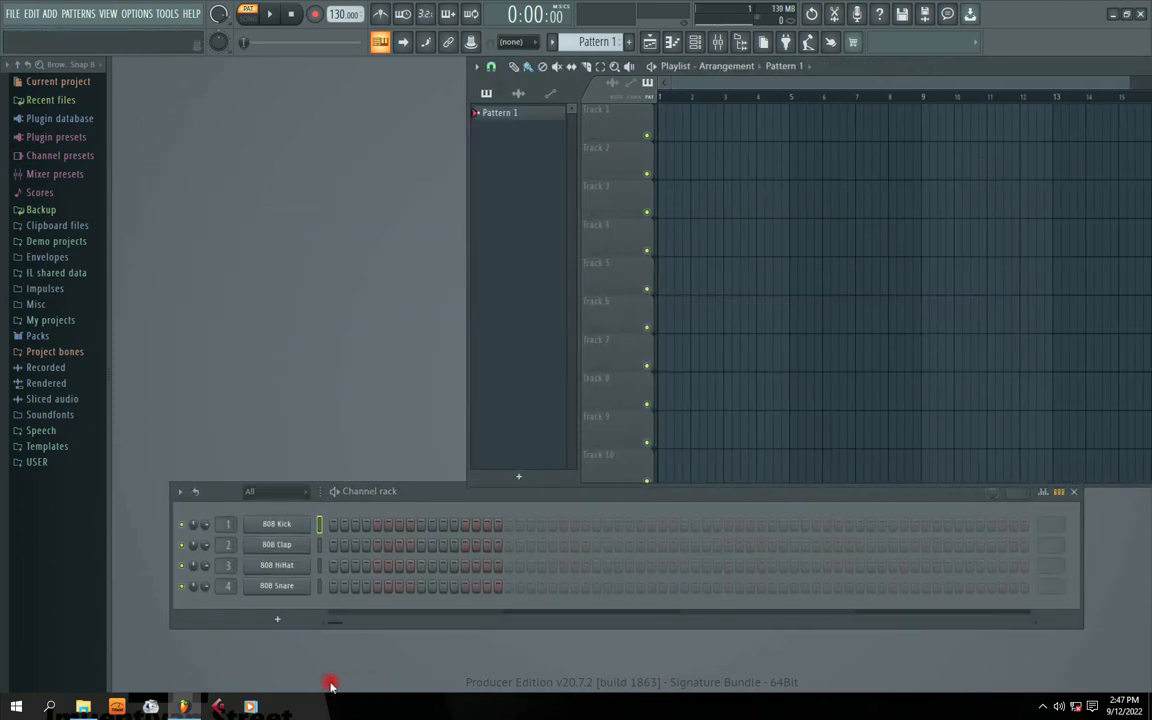
- Import all twelve WAV stems from the stemssss folder into the Playlist and arrange the Playlist and Channel rack windows
{"action": "left_click", "coordinate": [83, 706]}
{"action": "left_click_drag", "start_coordinate": [752, 151], "coordinate": [1028, 159]}
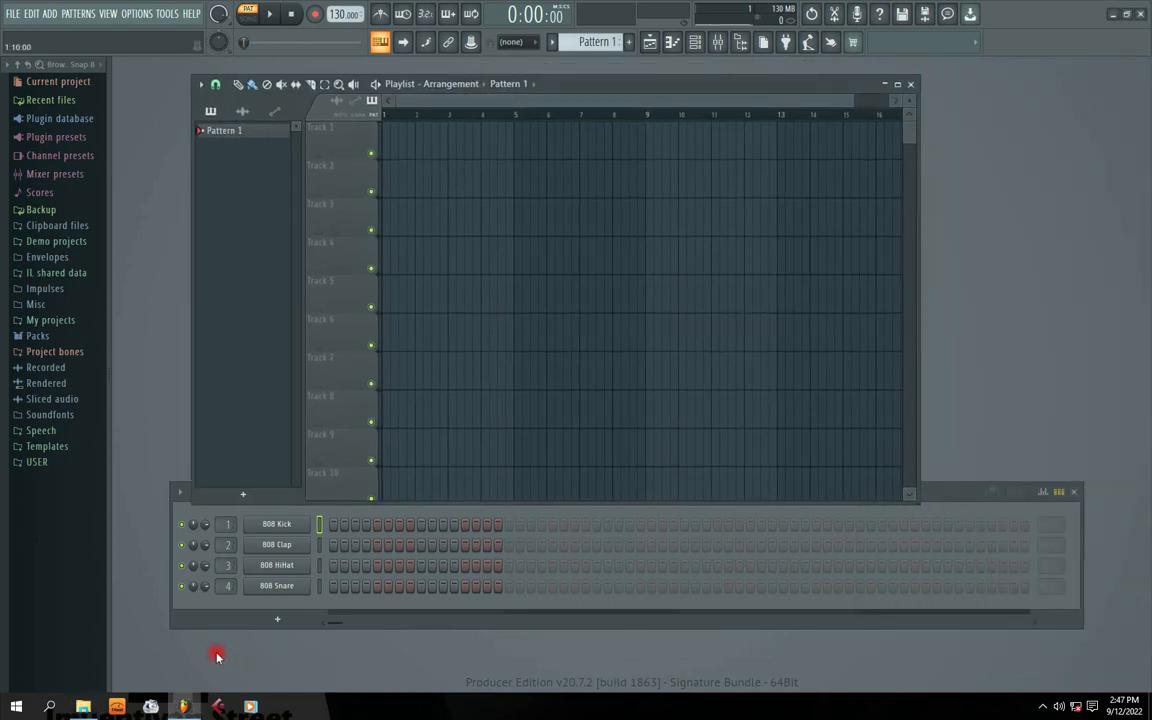
{"action": "left_click", "coordinate": [83, 706]}
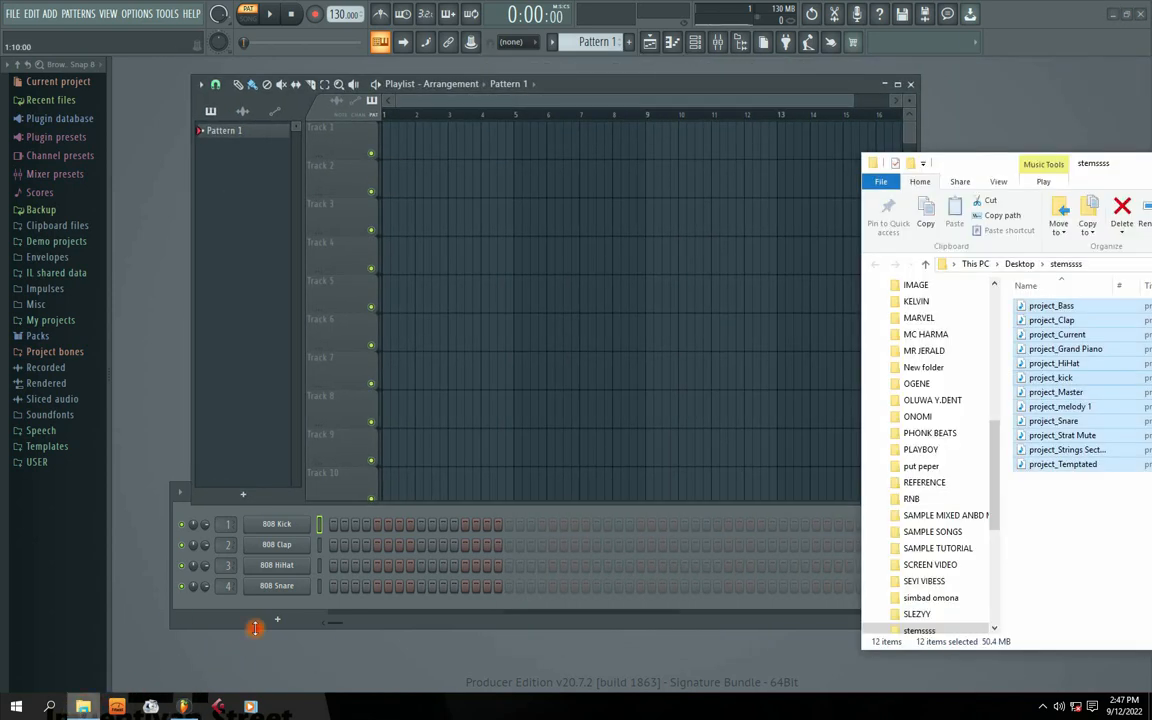
{"action": "left_click_drag", "start_coordinate": [1020, 310], "coordinate": [433, 141]}
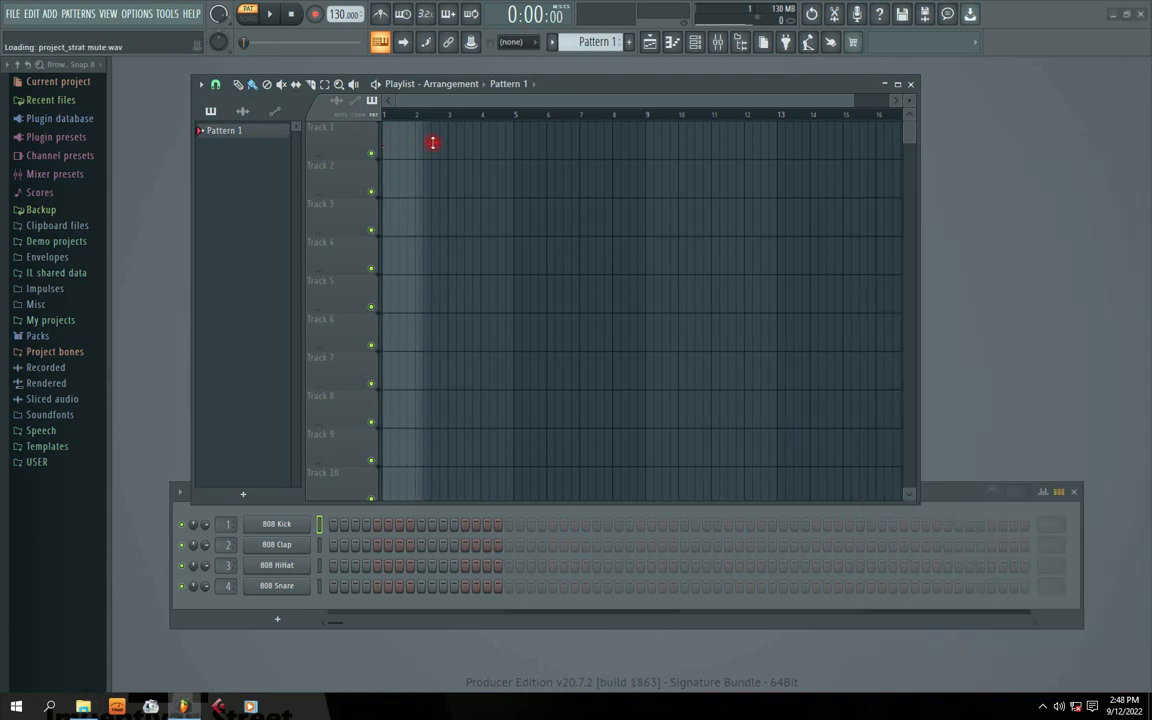
{"action": "left_click_drag", "start_coordinate": [1016, 496], "coordinate": [965, 608]}
{"action": "left_click_drag", "start_coordinate": [595, 84], "coordinate": [716, 94]}
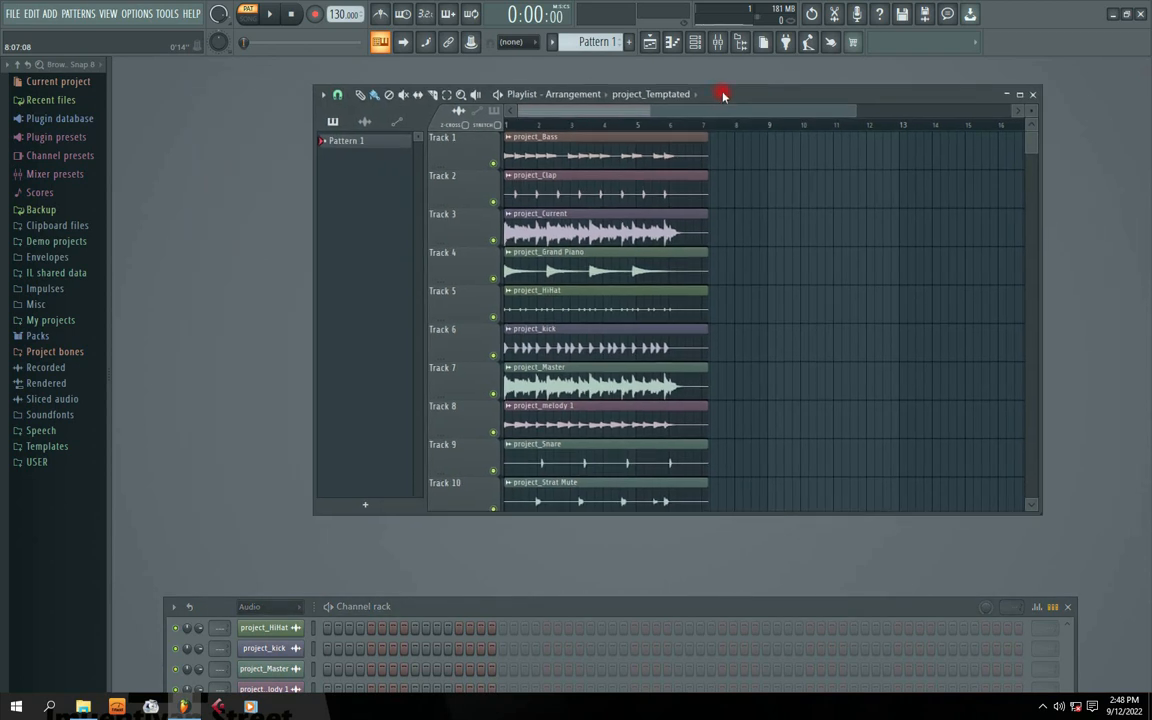
- Solo the project_Bass track and play the Playlist briefly in song mode
{"action": "right_click", "coordinate": [493, 163]}
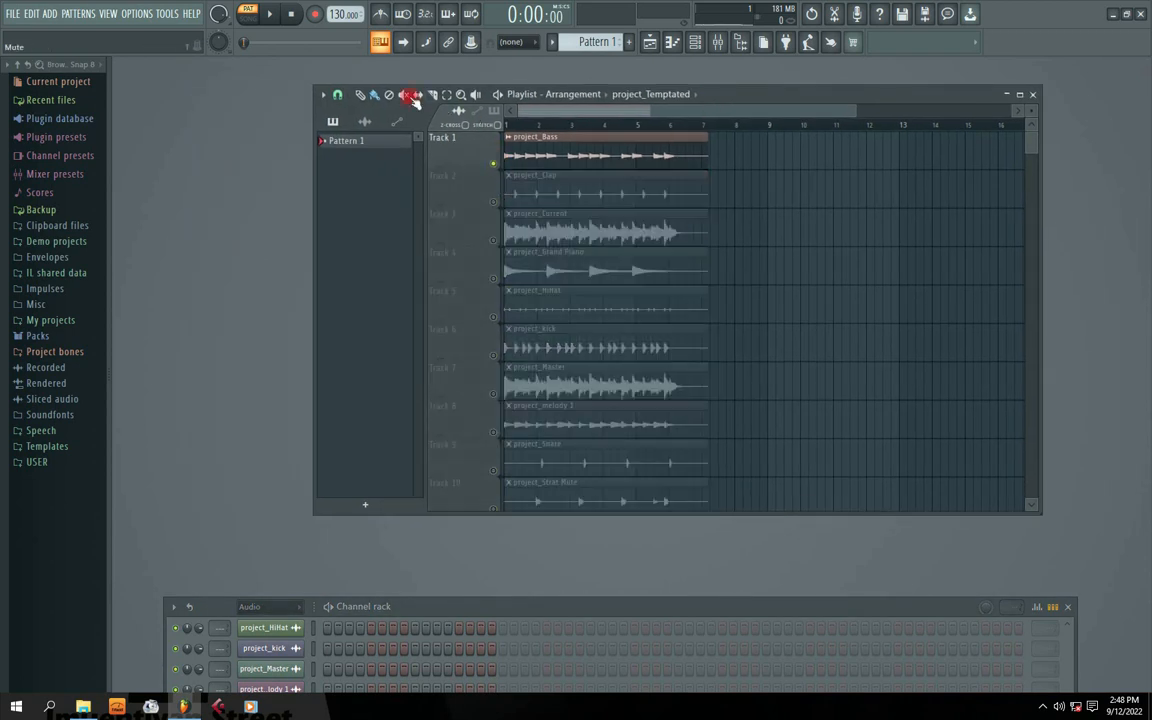
{"action": "left_click", "coordinate": [247, 14]}
{"action": "key", "text": "space"}
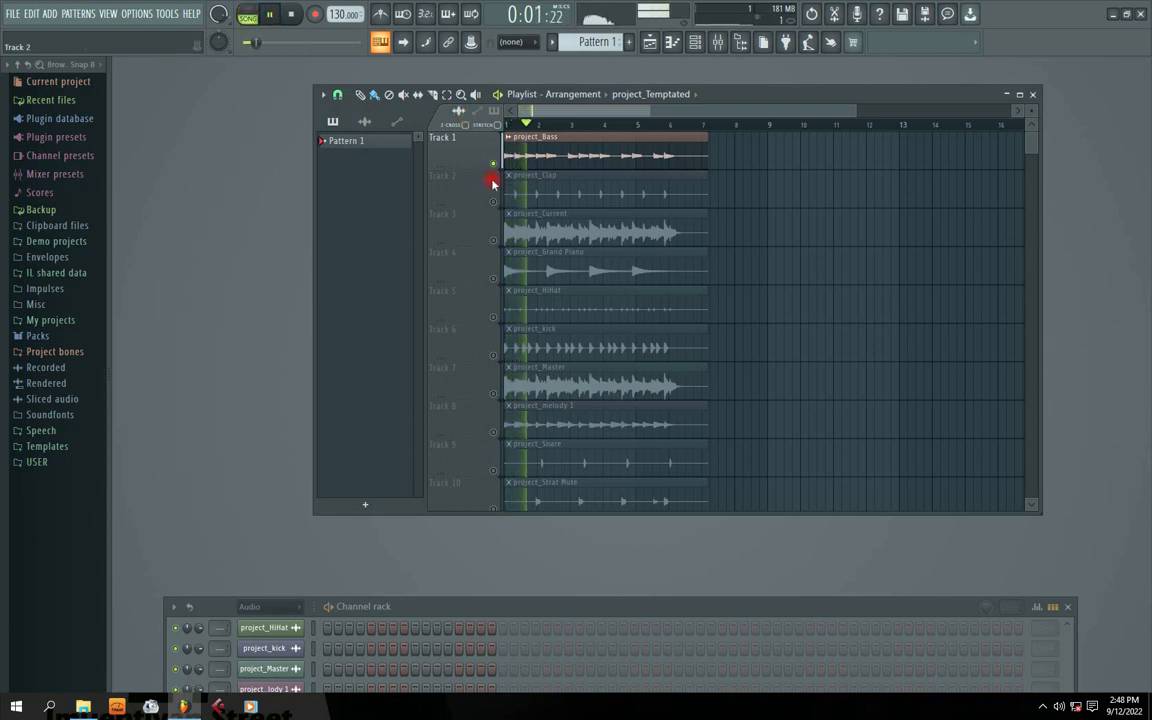
{"action": "left_click", "coordinate": [293, 15]}
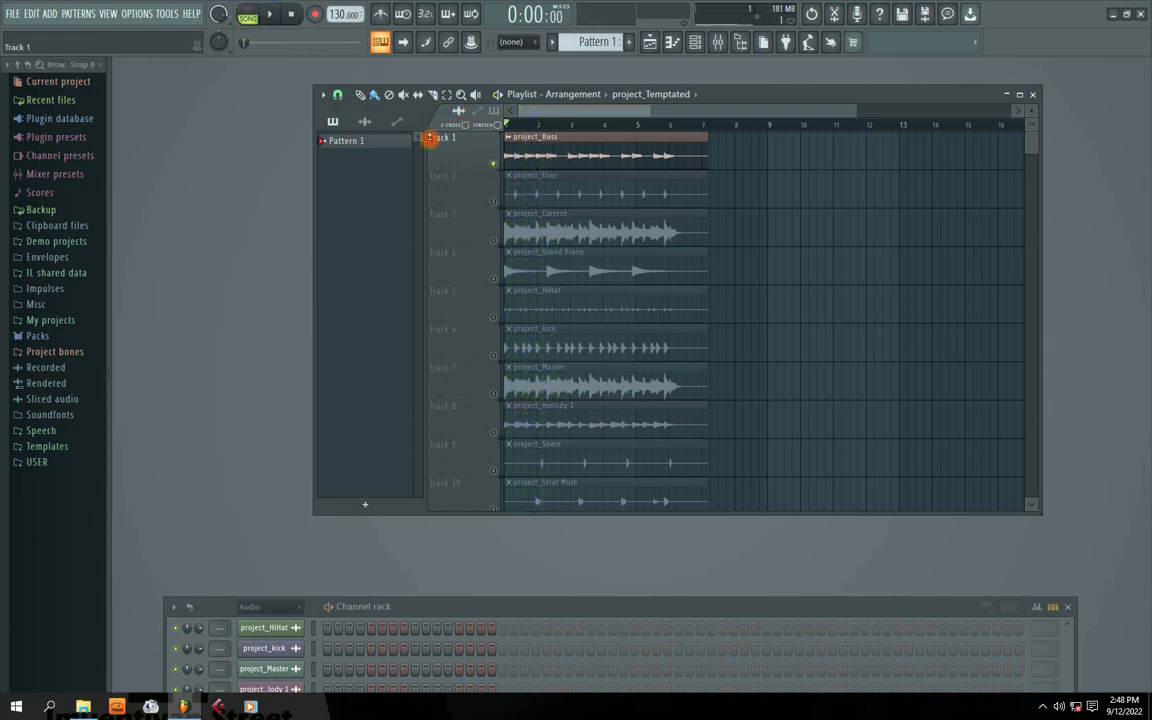
- Listen to the stems with project_Clap added to project_Bass, bringing in project_Current briefly for comparison
{"action": "left_click", "coordinate": [492, 201]}
{"action": "key", "text": "space"}
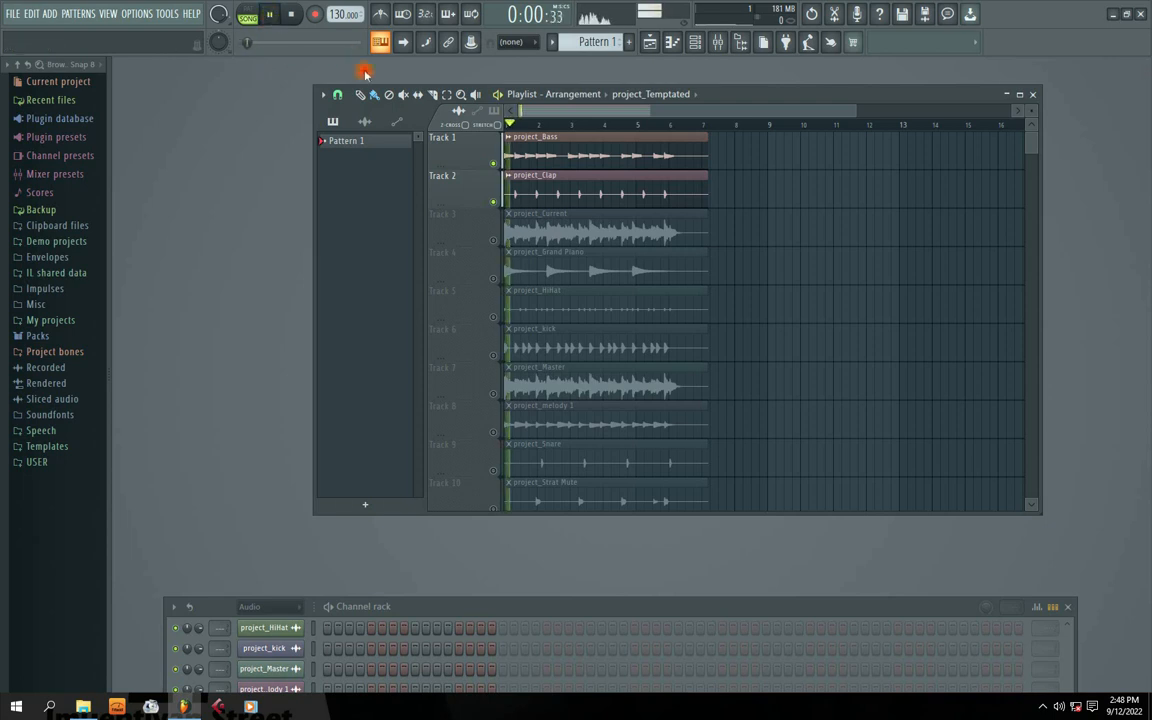
{"action": "left_click", "coordinate": [492, 240]}
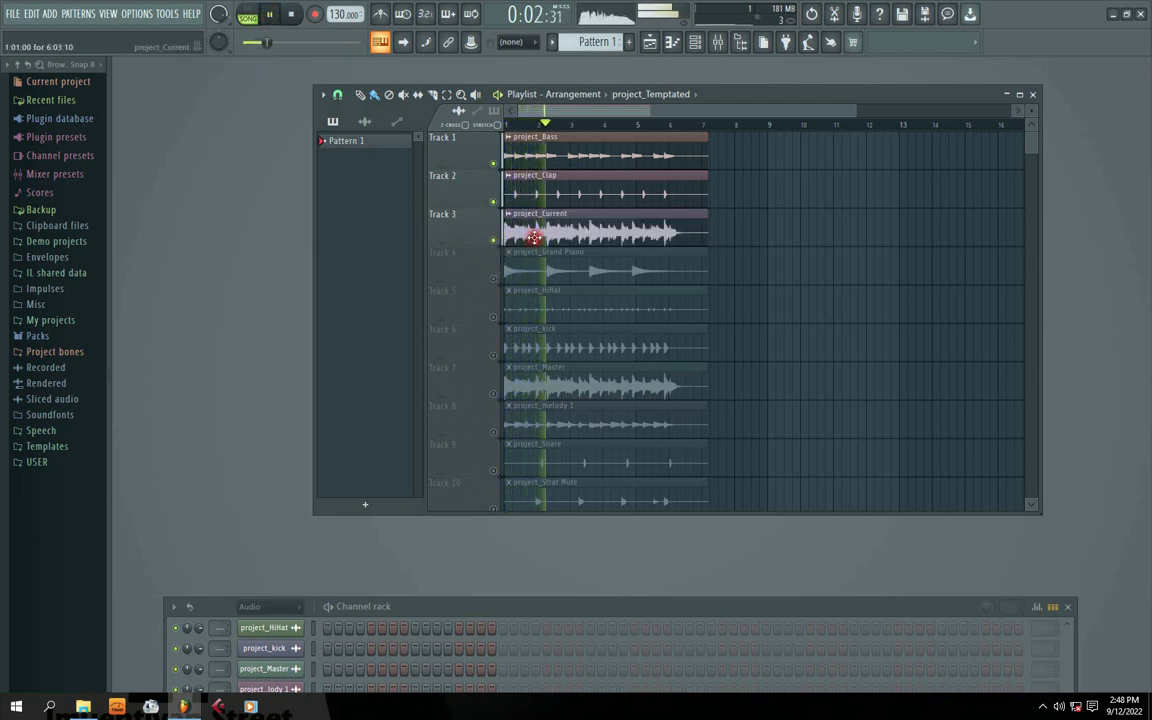
{"action": "left_click", "coordinate": [492, 240]}
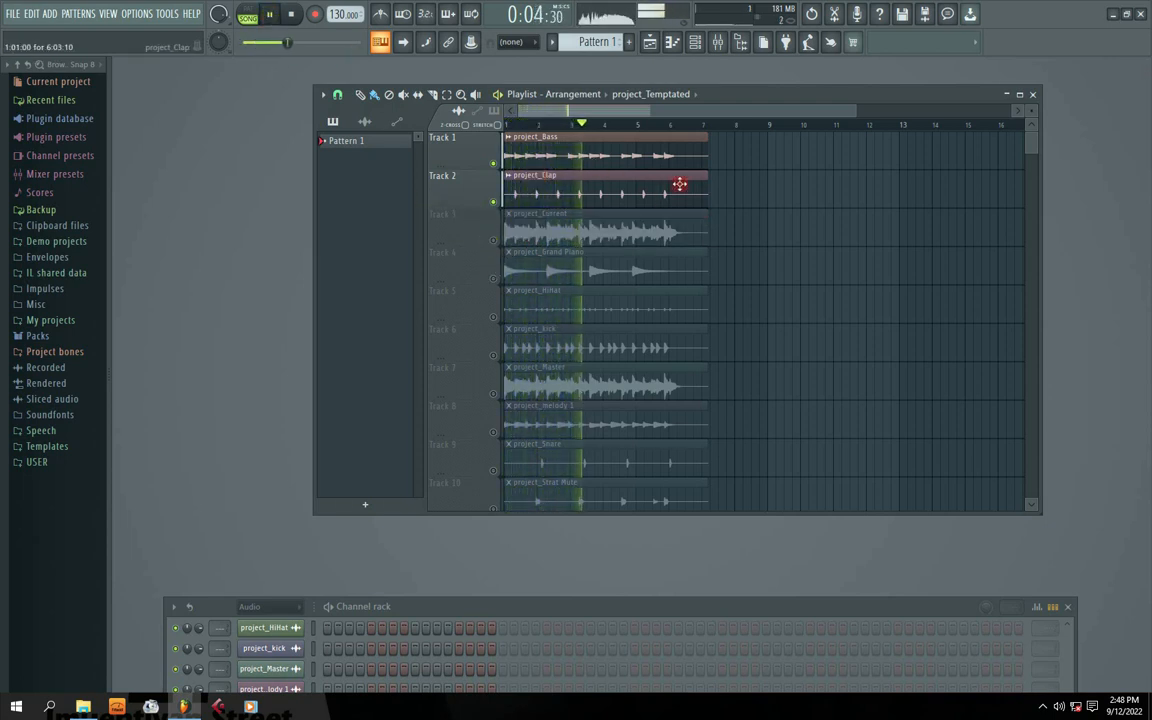
{"action": "key", "text": "space"}
- Select all stem clips in the Playlist and delete them
{"action": "key", "text": "ctrl+a"}
{"action": "scroll", "coordinate": [492, 484], "scroll_direction": "down", "scroll_amount": 1}
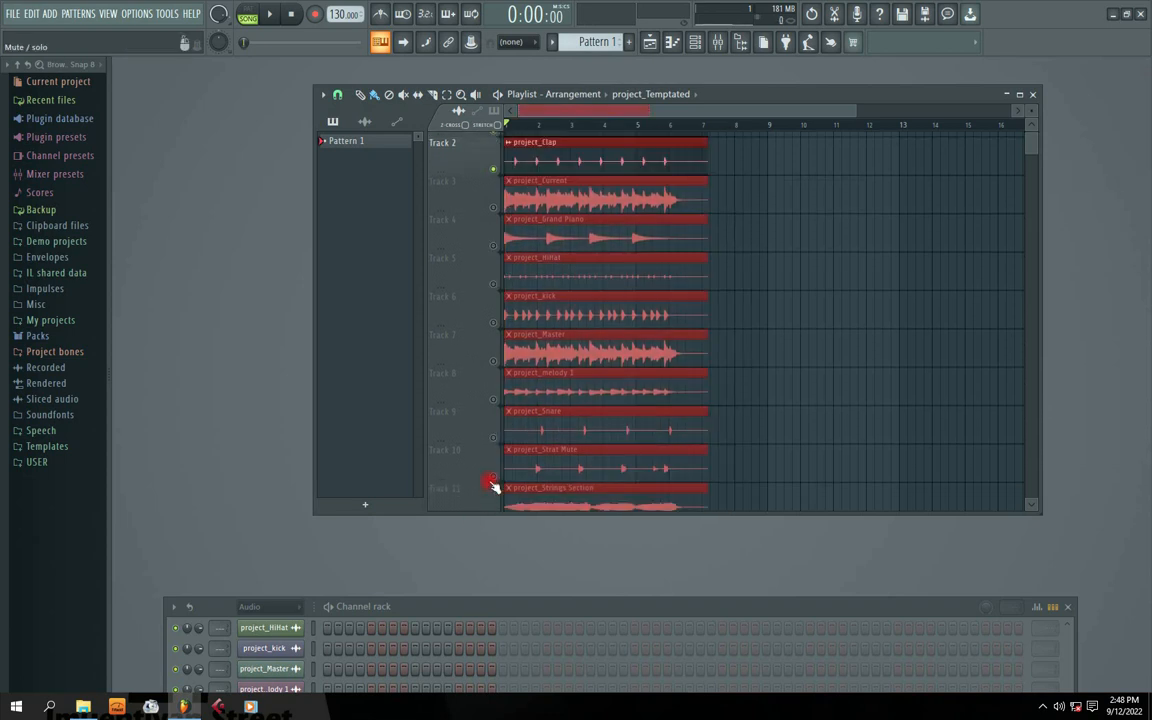
{"action": "key", "text": "Delete"}
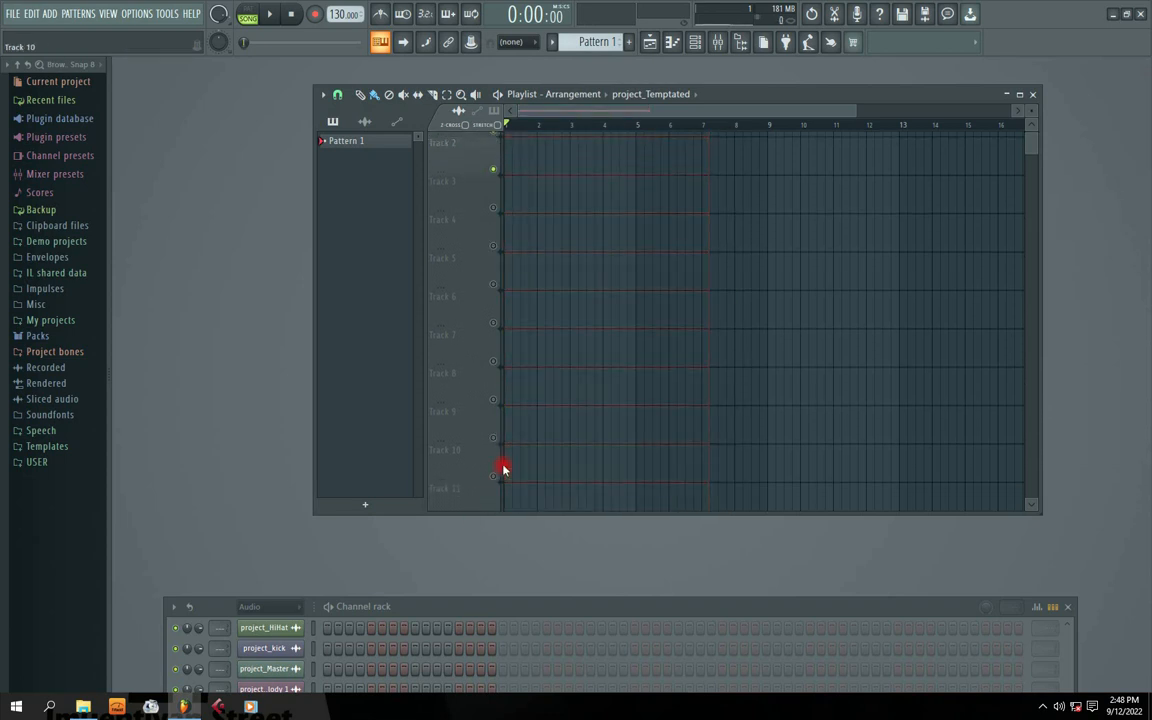
{"action": "scroll", "coordinate": [584, 396], "scroll_direction": "down", "scroll_amount": 4}
{"action": "right_click", "coordinate": [584, 396]}
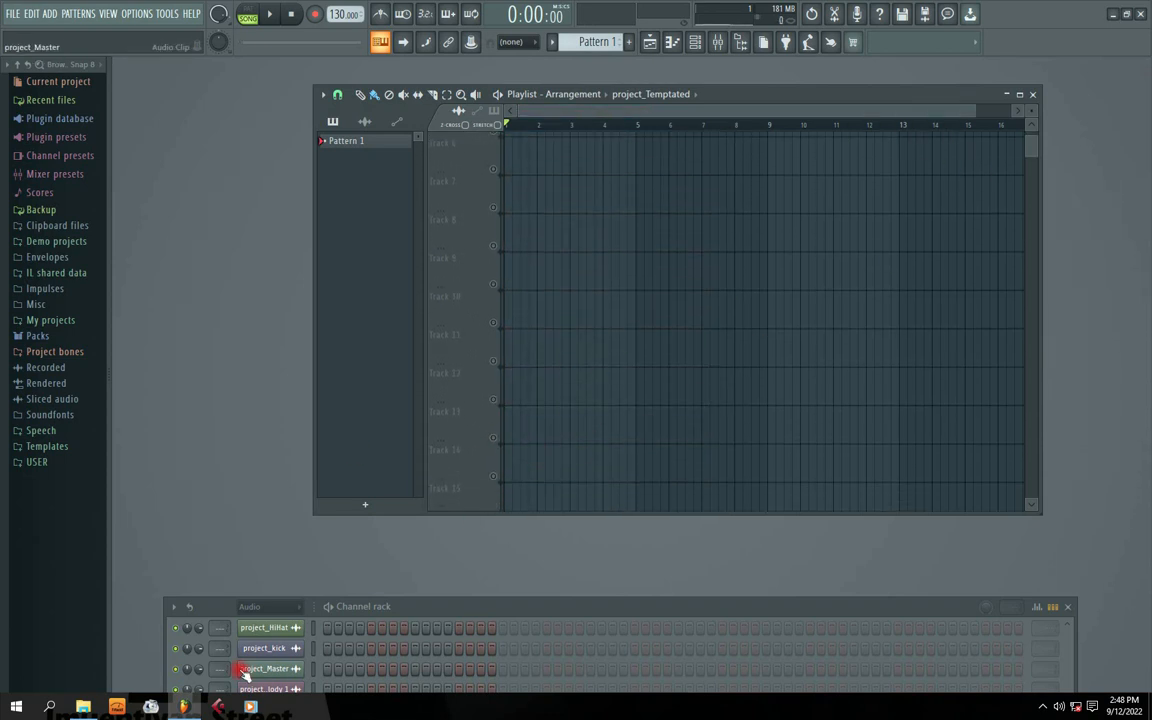
- Select all twelve files in the stemssss folder and import them at the start of the Playlist, one per track from Track 1
{"action": "left_click", "coordinate": [83, 706]}
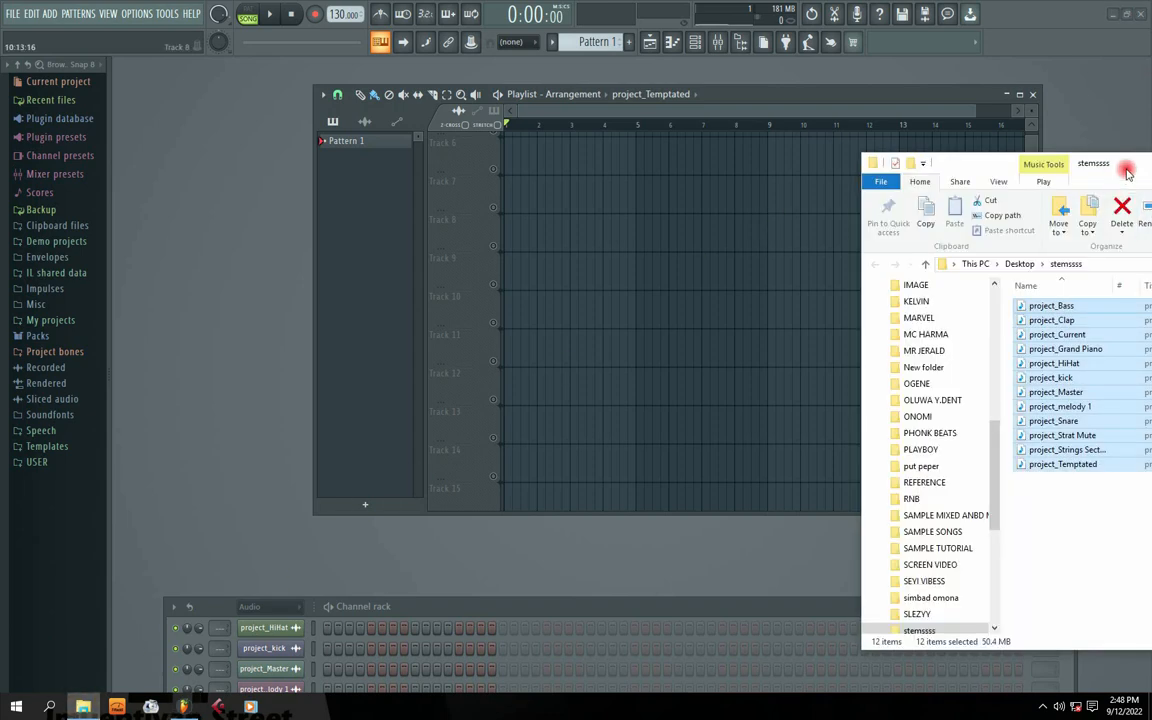
{"action": "left_click_drag", "start_coordinate": [1127, 170], "coordinate": [789, 125]}
{"action": "left_click", "coordinate": [743, 464]}
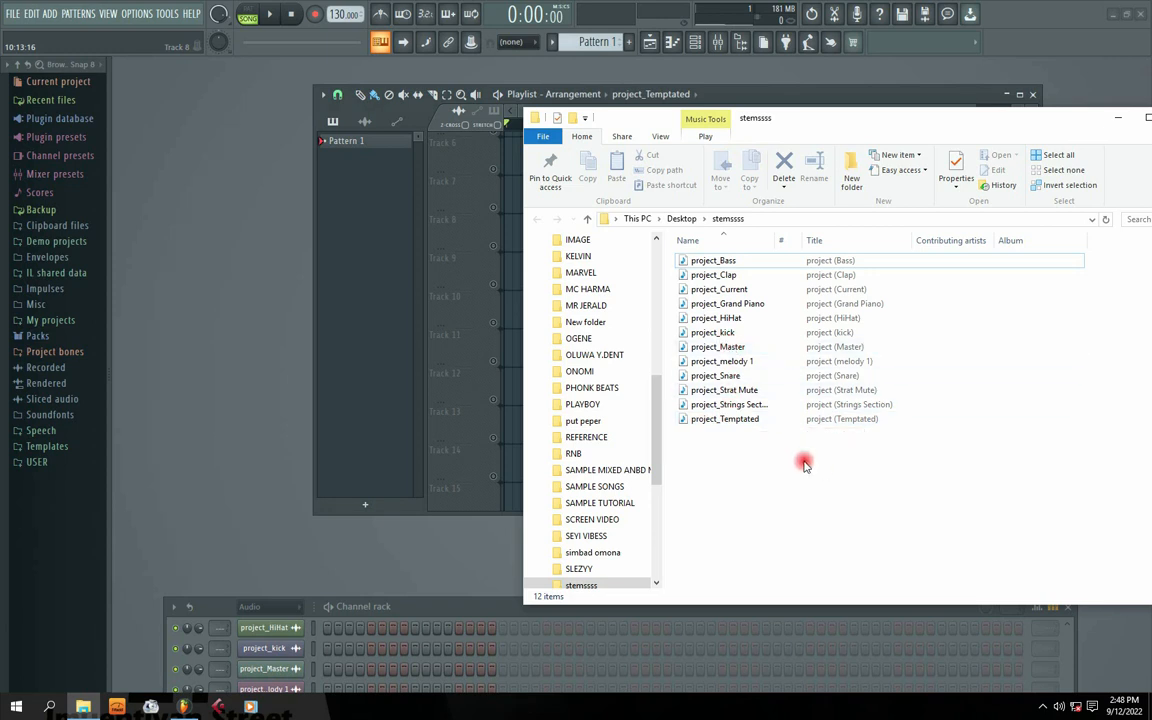
{"action": "left_click_drag", "start_coordinate": [780, 463], "coordinate": [678, 268]}
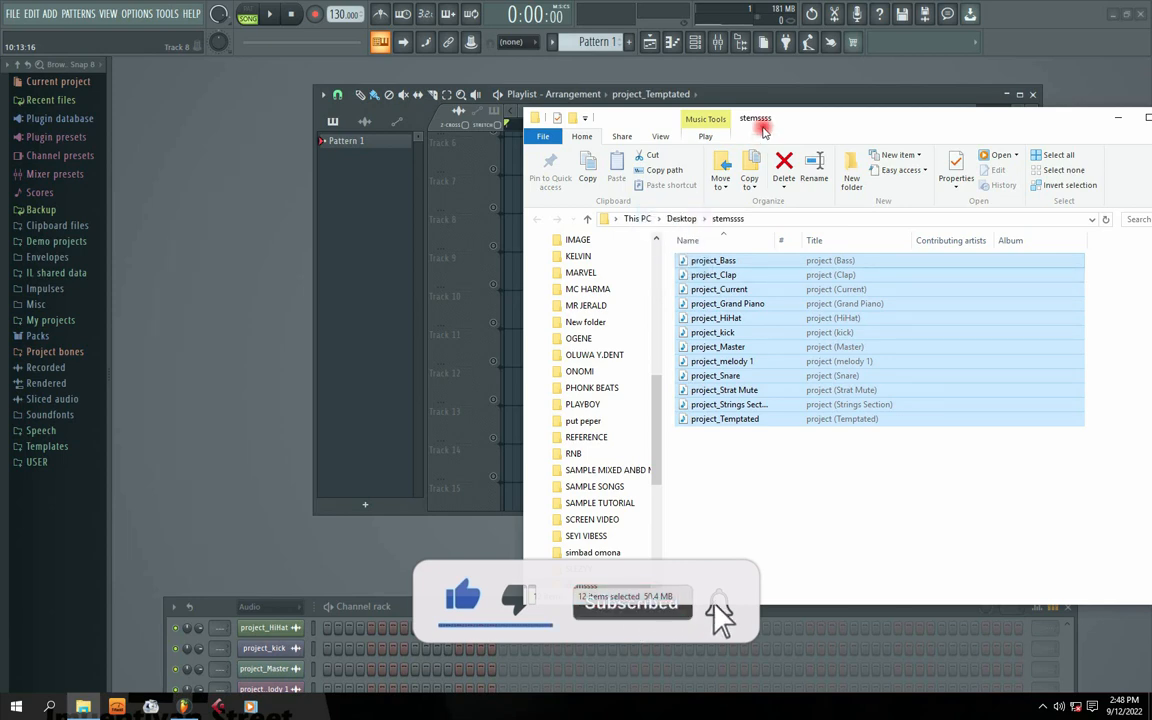
{"action": "left_click_drag", "start_coordinate": [758, 121], "coordinate": [1023, 124]}
{"action": "left_click", "coordinate": [951, 270]}
{"action": "left_click_drag", "start_coordinate": [951, 270], "coordinate": [510, 142]}
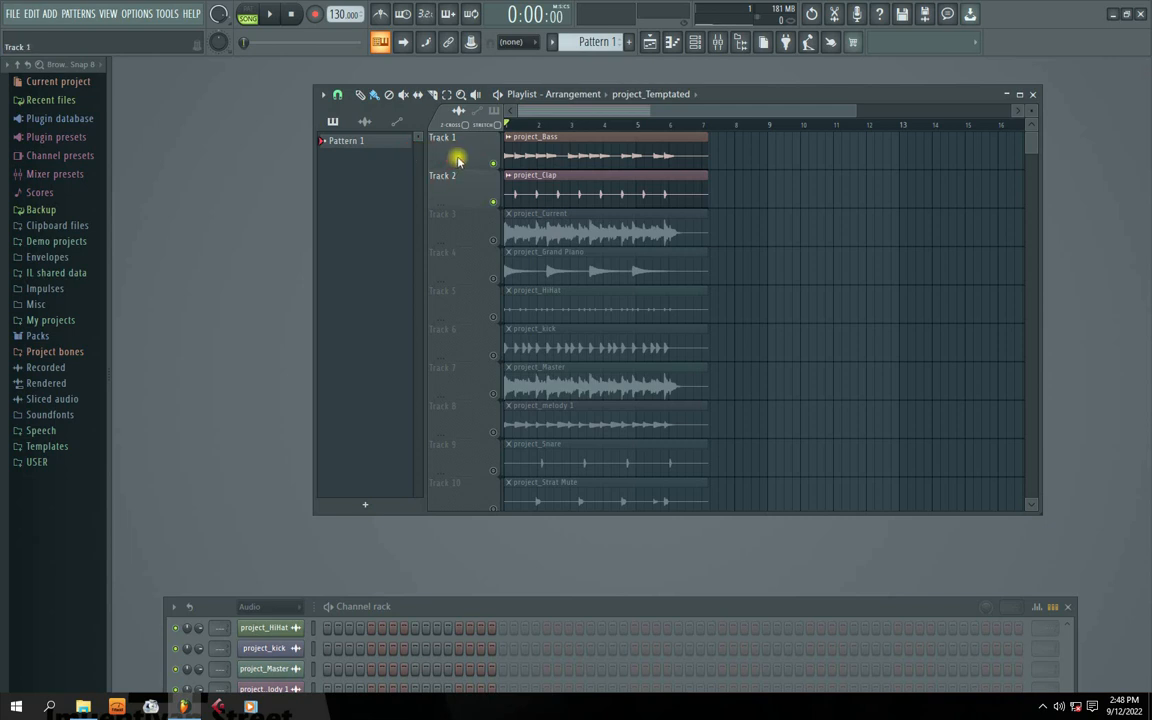
{"action": "mouse_move", "coordinate": [458, 160]}
{"action": "left_mouse_down"}
{"action": "mouse_move", "coordinate": [447, 195]}
{"action": "mouse_move", "coordinate": [447, 162]}
{"action": "left_mouse_up"}
{"action": "left_click", "coordinate": [879, 188]}
{"action": "right_click", "coordinate": [899, 196]}
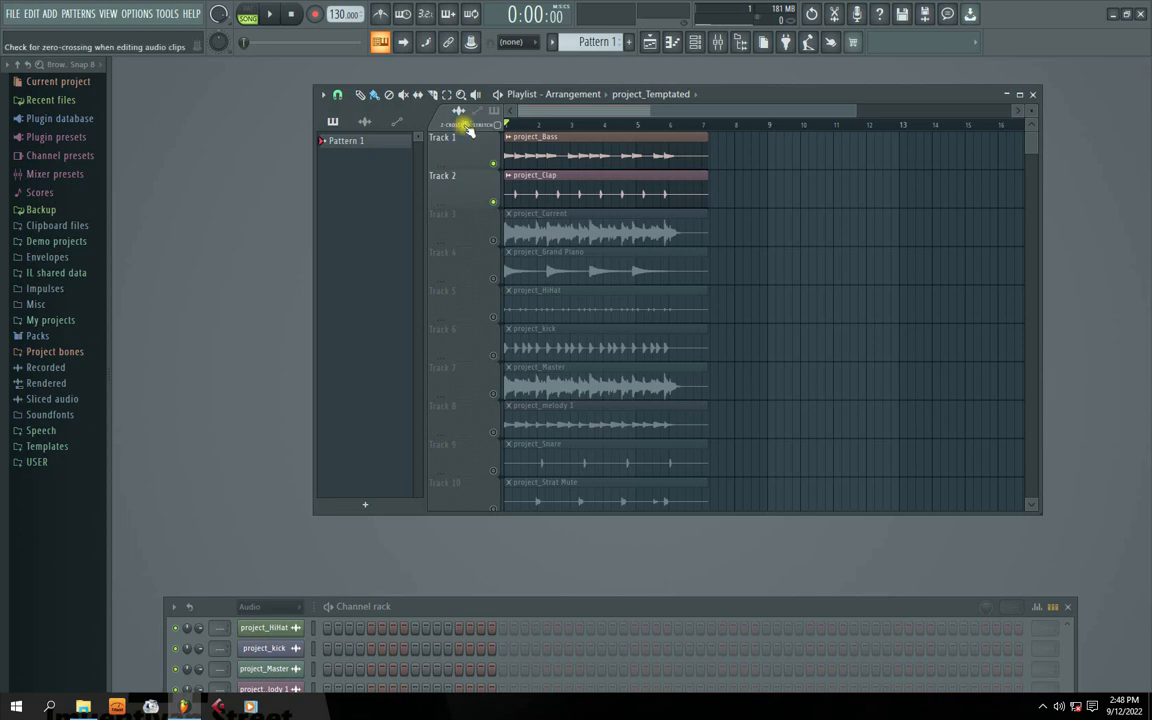
- Solo the project_Current track and listen to what the stem contains
{"action": "right_click", "coordinate": [493, 205]}
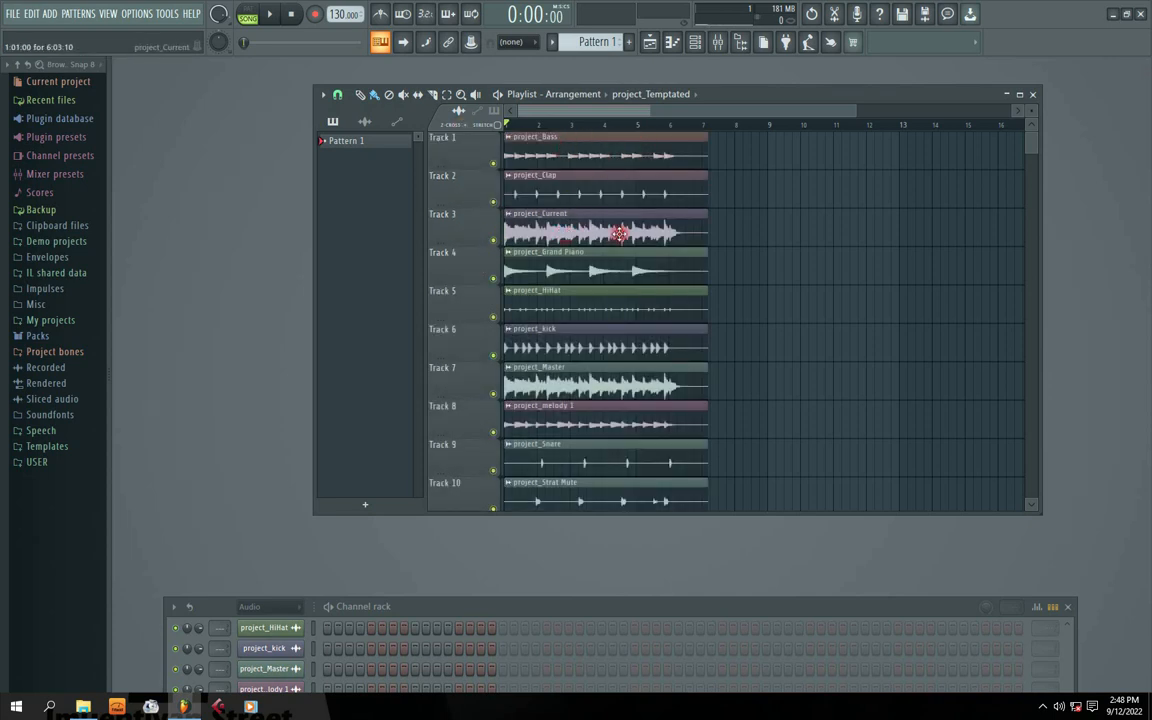
{"action": "right_click", "coordinate": [493, 240]}
{"action": "key", "text": "space"}
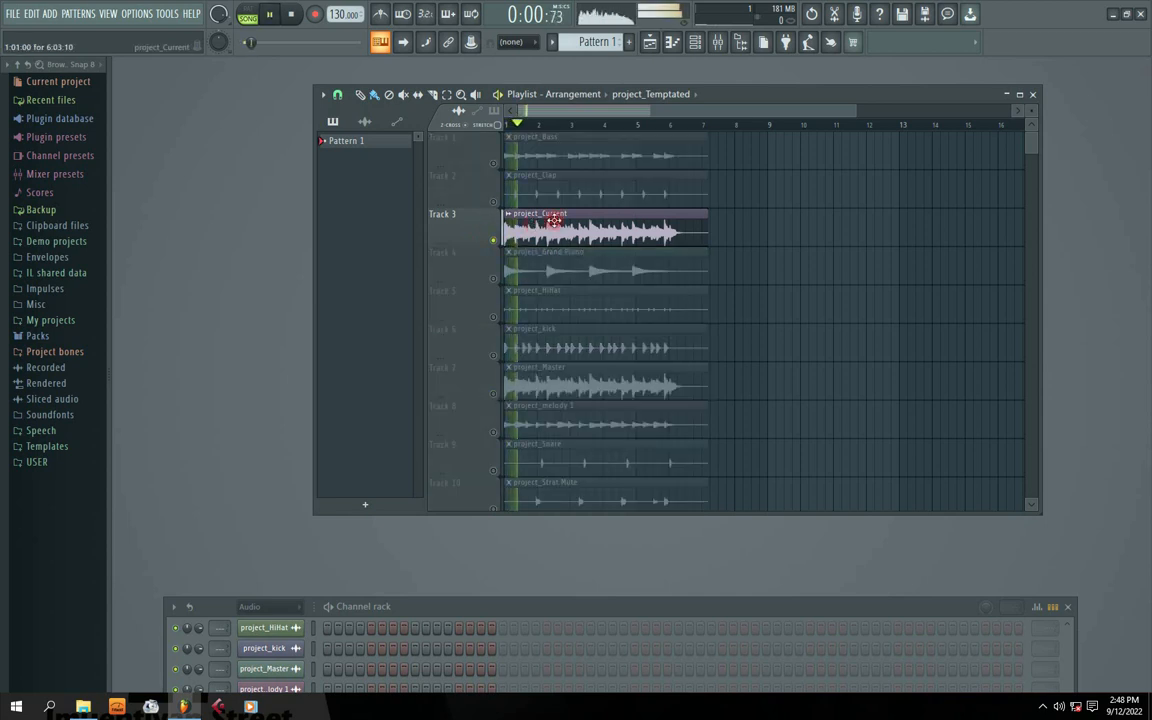
{"action": "key", "text": "space"}
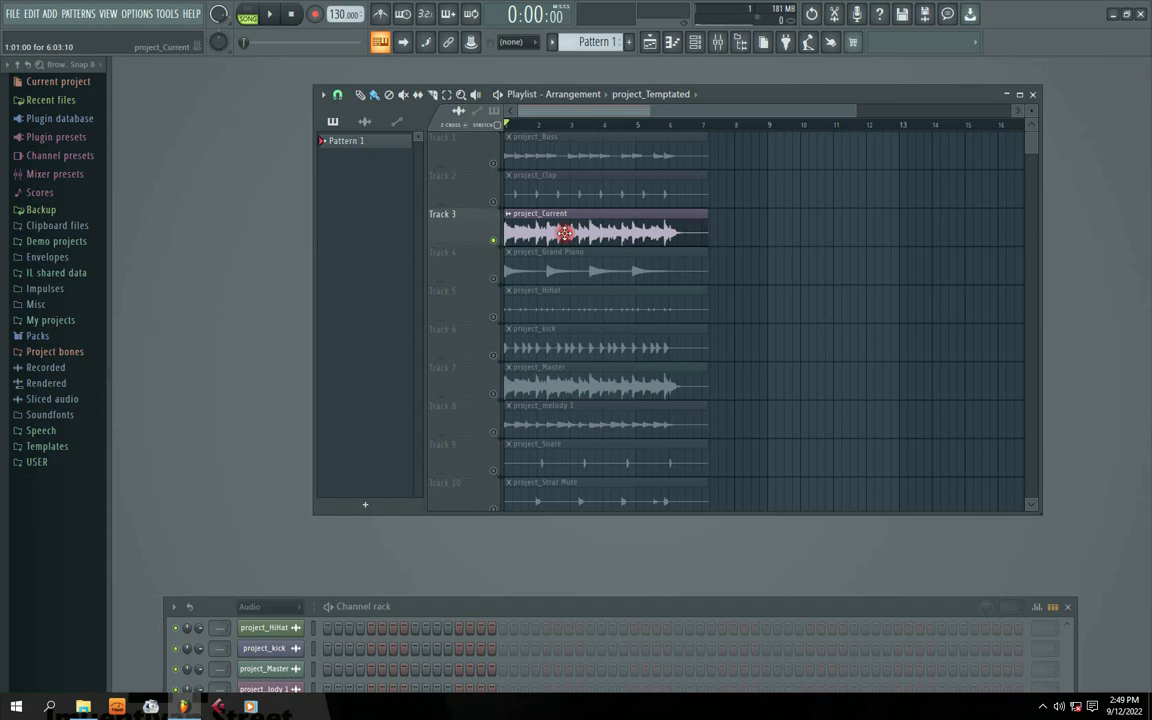
- Delete the Playlist track that holds the project_Current clip
{"action": "right_click", "coordinate": [468, 212]}
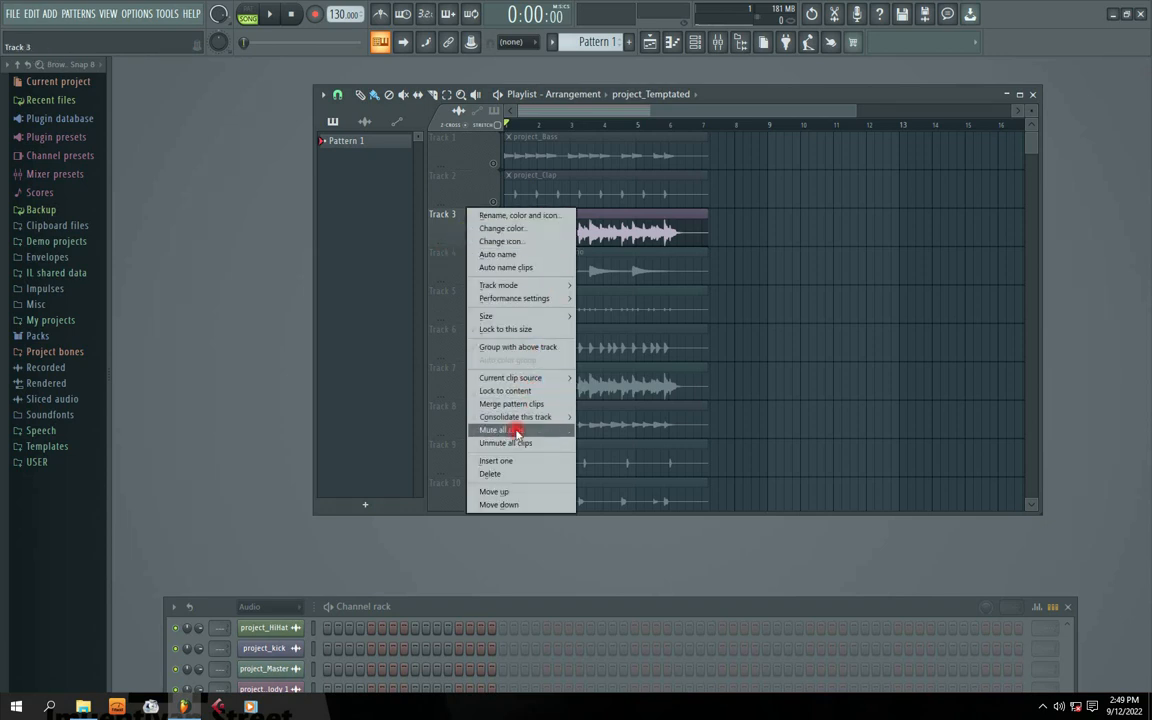
{"action": "left_click", "coordinate": [499, 476]}
{"action": "left_click", "coordinate": [627, 391]}
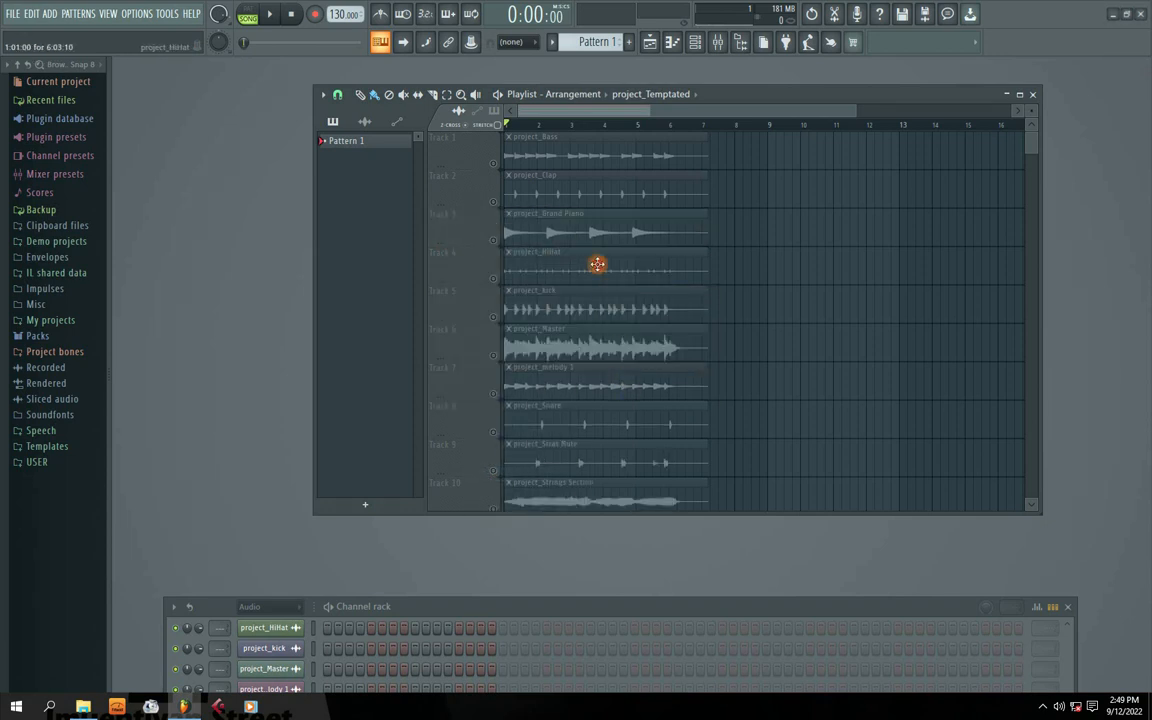
- Unmute the project_Master track and check the Master channel in the Mixer
{"action": "scroll", "coordinate": [595, 275], "scroll_direction": "down", "scroll_amount": 1}
{"action": "scroll", "coordinate": [596, 271], "scroll_direction": "up", "scroll_amount": 1}
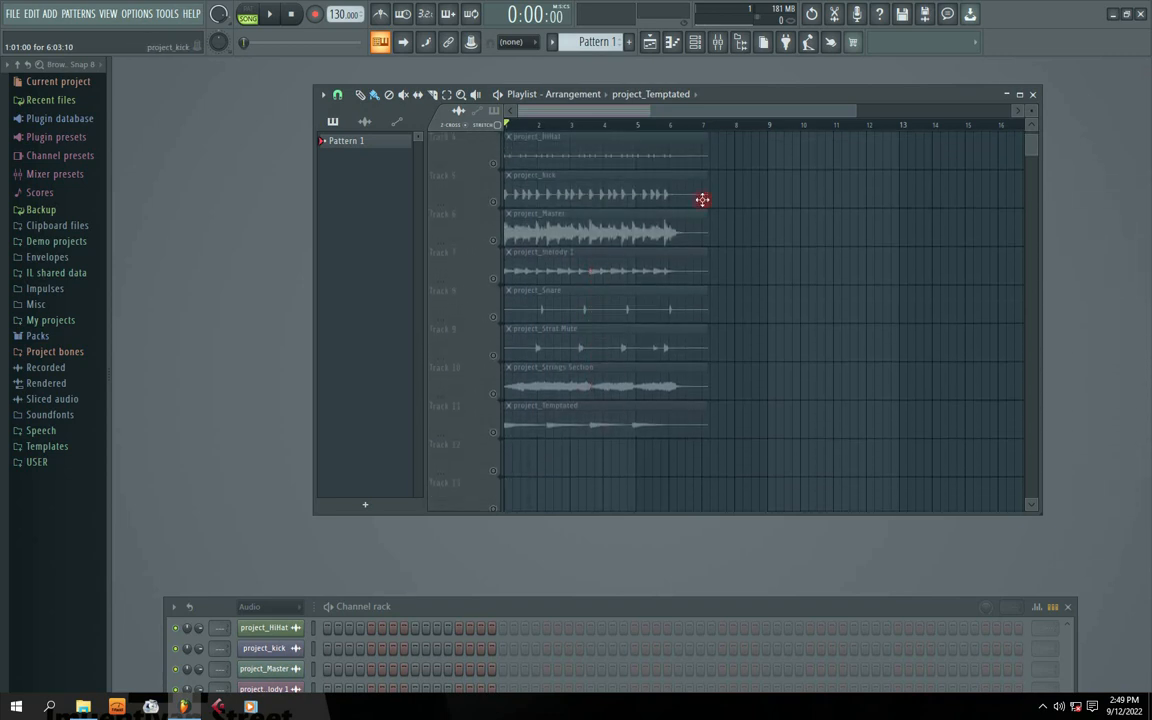
{"action": "left_click", "coordinate": [494, 240]}
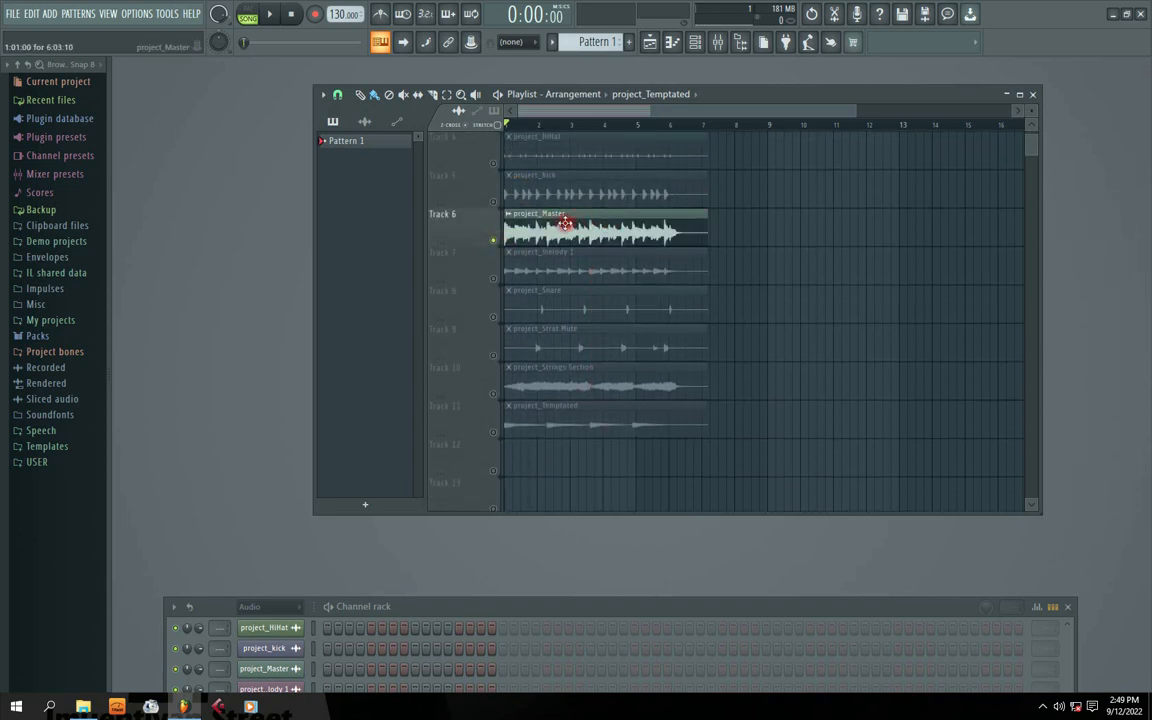
{"action": "left_click", "coordinate": [649, 42]}
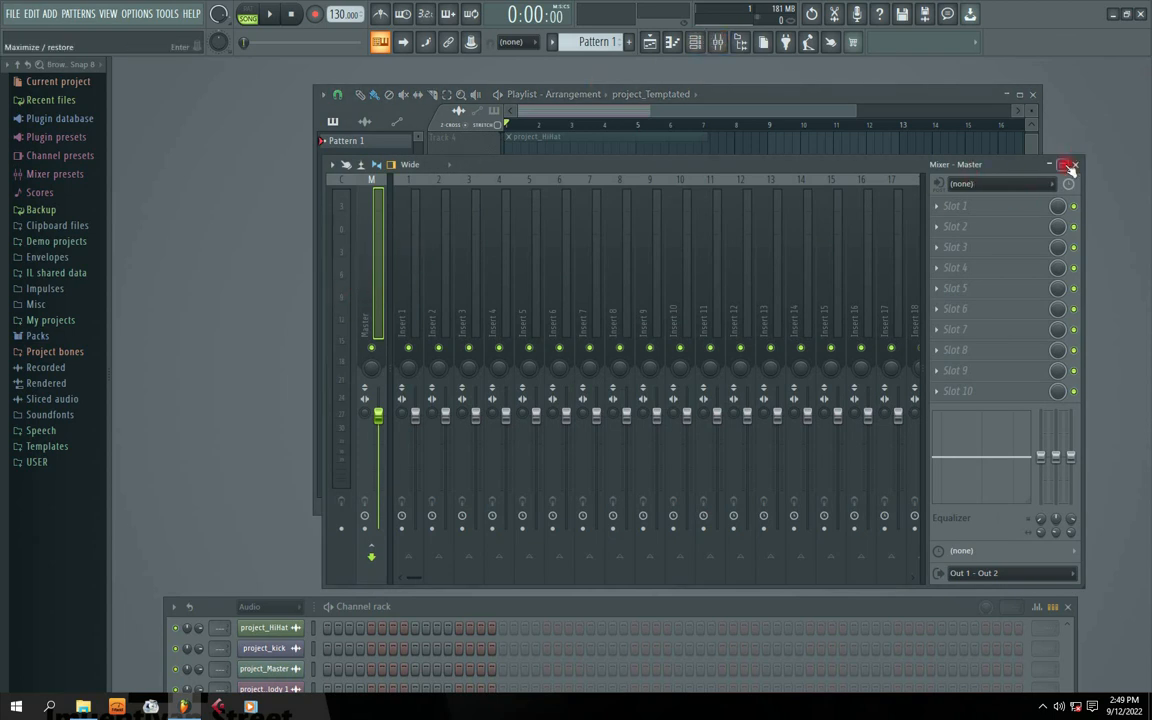
{"action": "left_click", "coordinate": [1075, 165]}
- Delete the Playlist track that holds the project_Master clip
{"action": "right_click", "coordinate": [478, 214]}
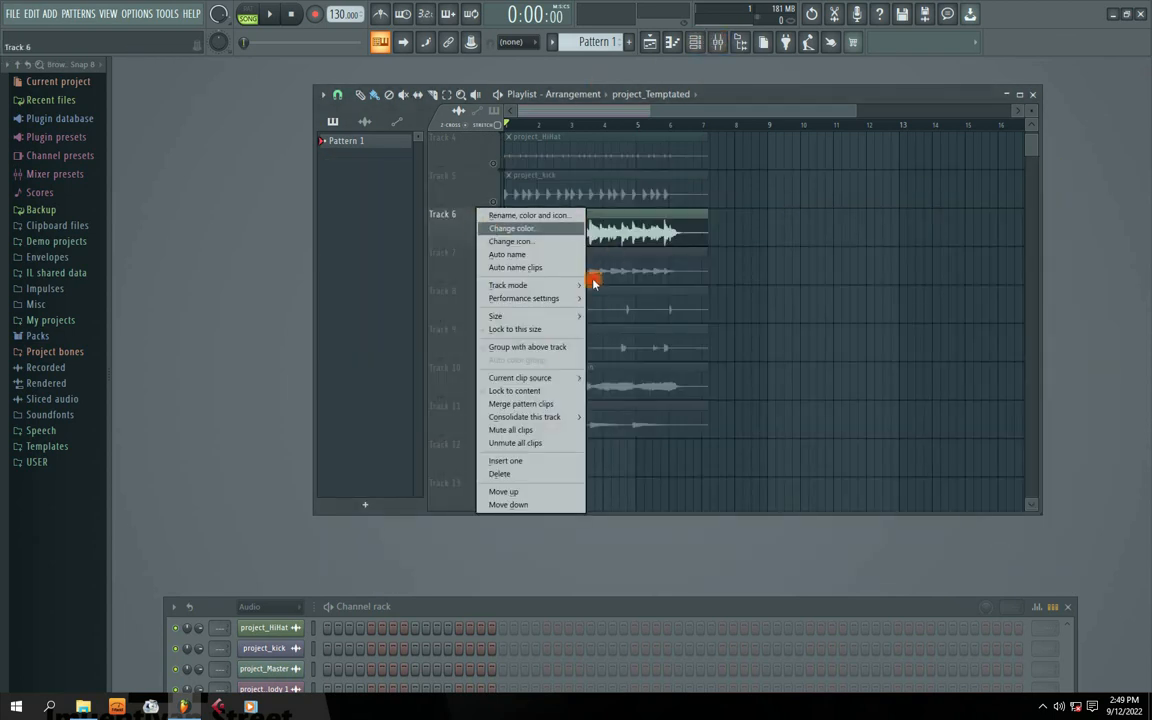
{"action": "left_click", "coordinate": [510, 473]}
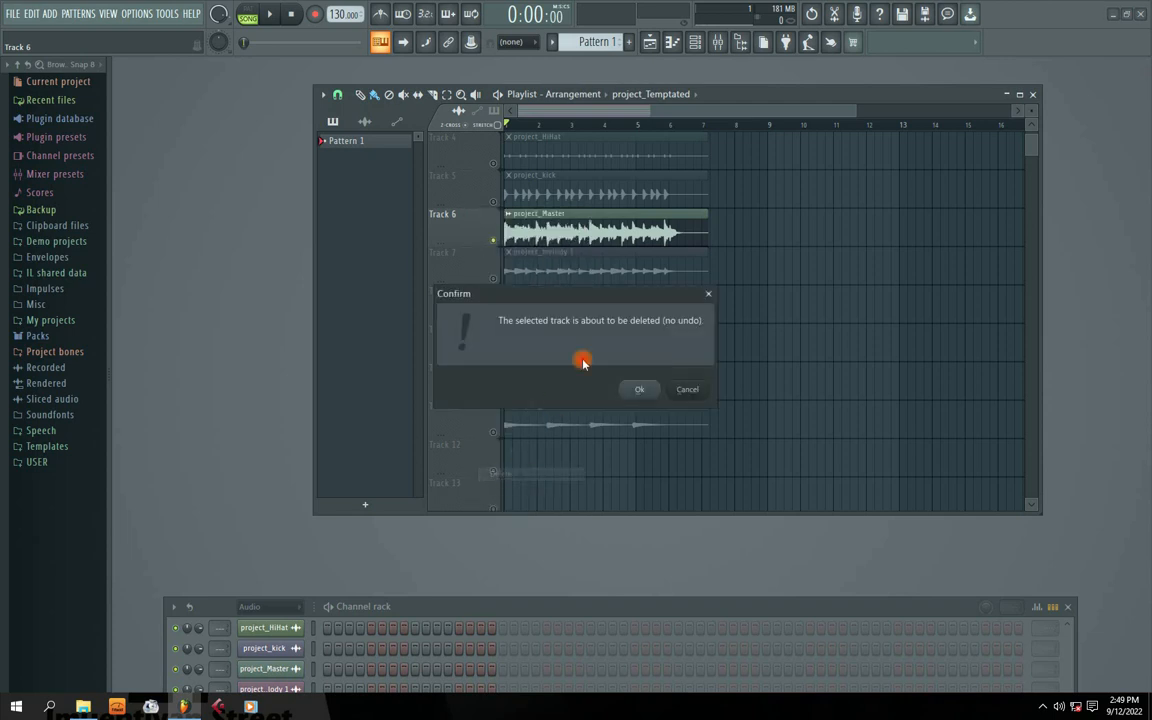
{"action": "left_click", "coordinate": [634, 389]}
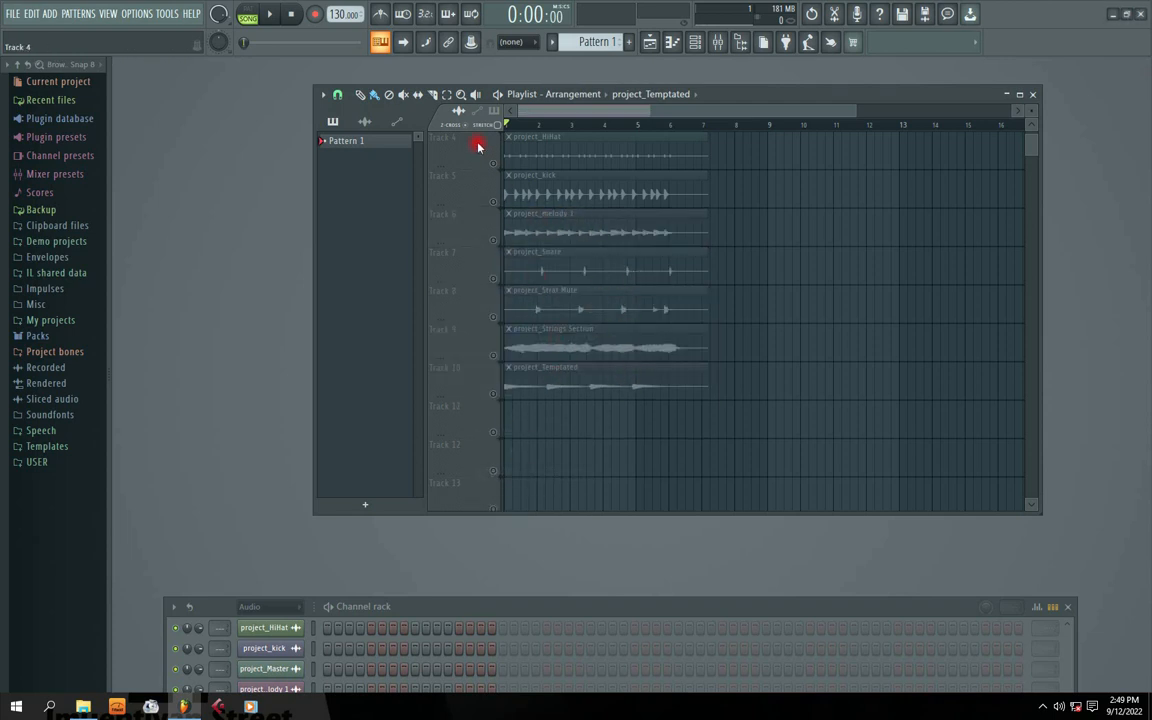
- Enable only the project_Bass track and start playing the song
{"action": "scroll", "coordinate": [508, 150], "scroll_direction": "up", "scroll_amount": 3}
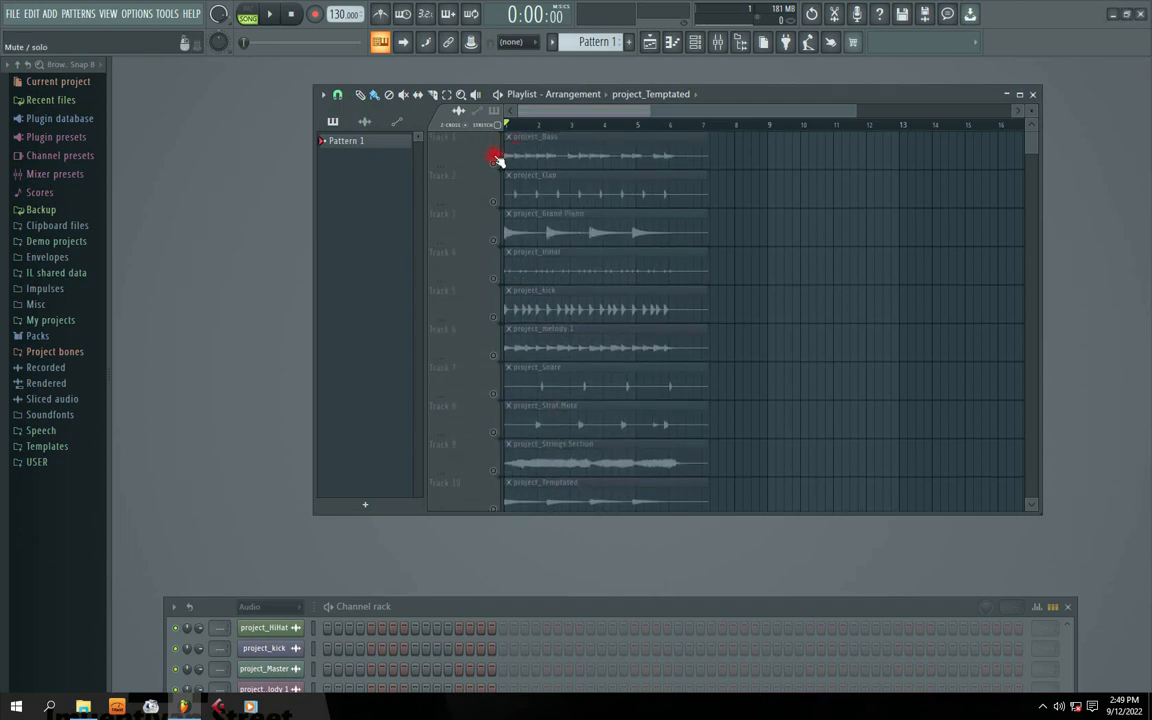
{"action": "left_click", "coordinate": [494, 163]}
{"action": "right_click", "coordinate": [494, 163]}
{"action": "right_click", "coordinate": [494, 163]}
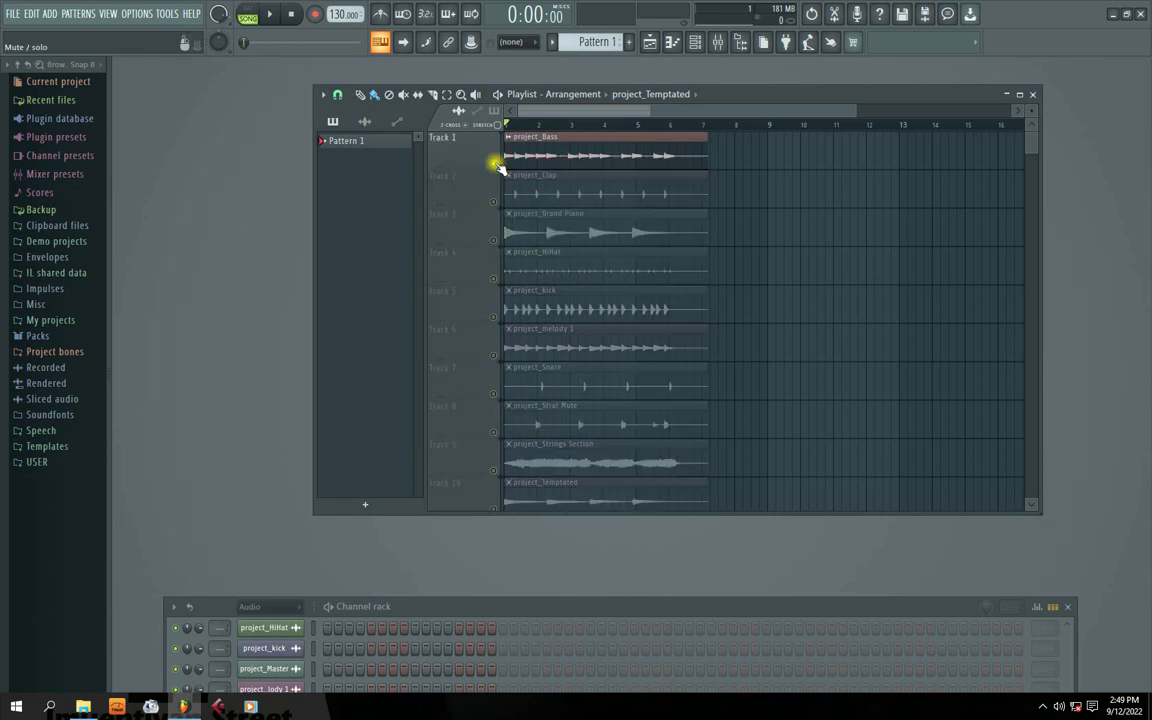
{"action": "key", "text": "space"}
- Unmute the remaining stem tracks one by one during playback, from project_Clap down to project_Temptated
{"action": "left_click", "coordinate": [493, 201]}
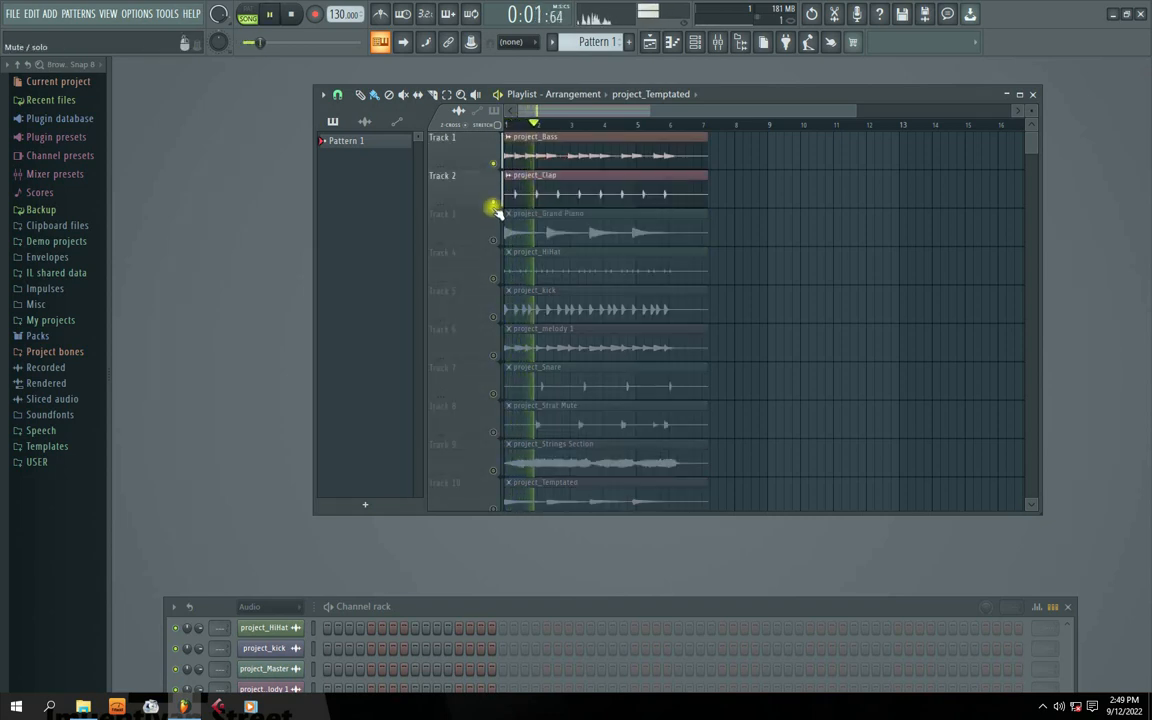
{"action": "left_click", "coordinate": [492, 240]}
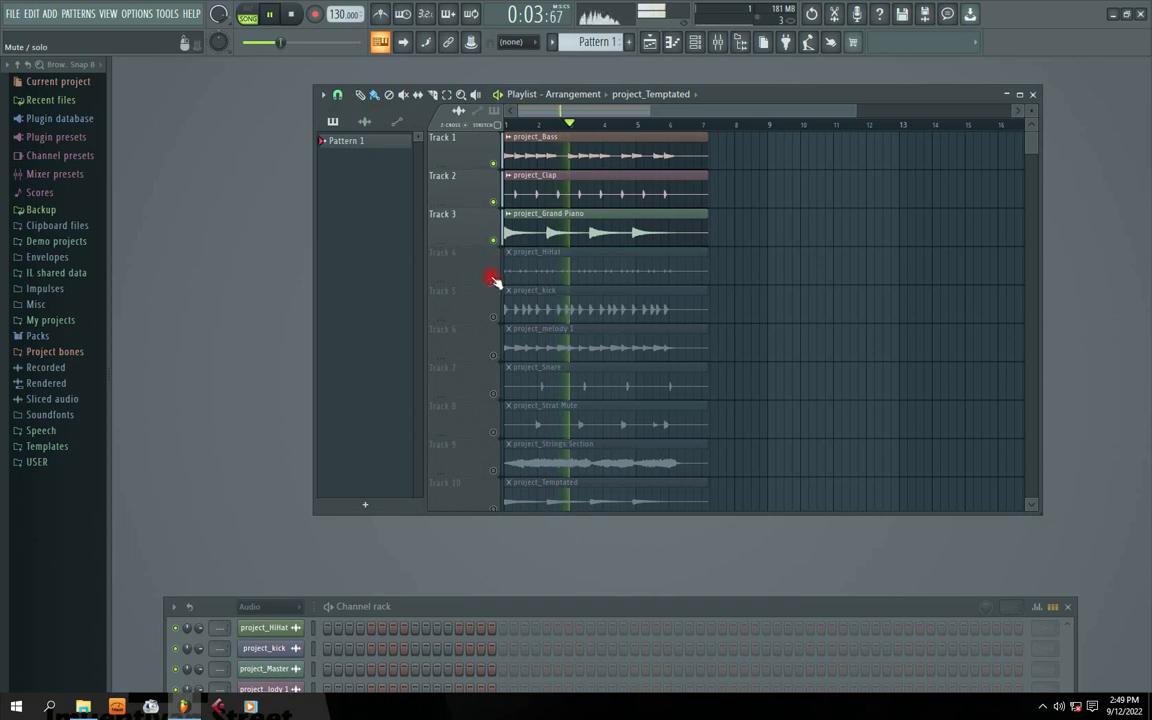
{"action": "left_click", "coordinate": [493, 279]}
{"action": "left_click", "coordinate": [494, 317]}
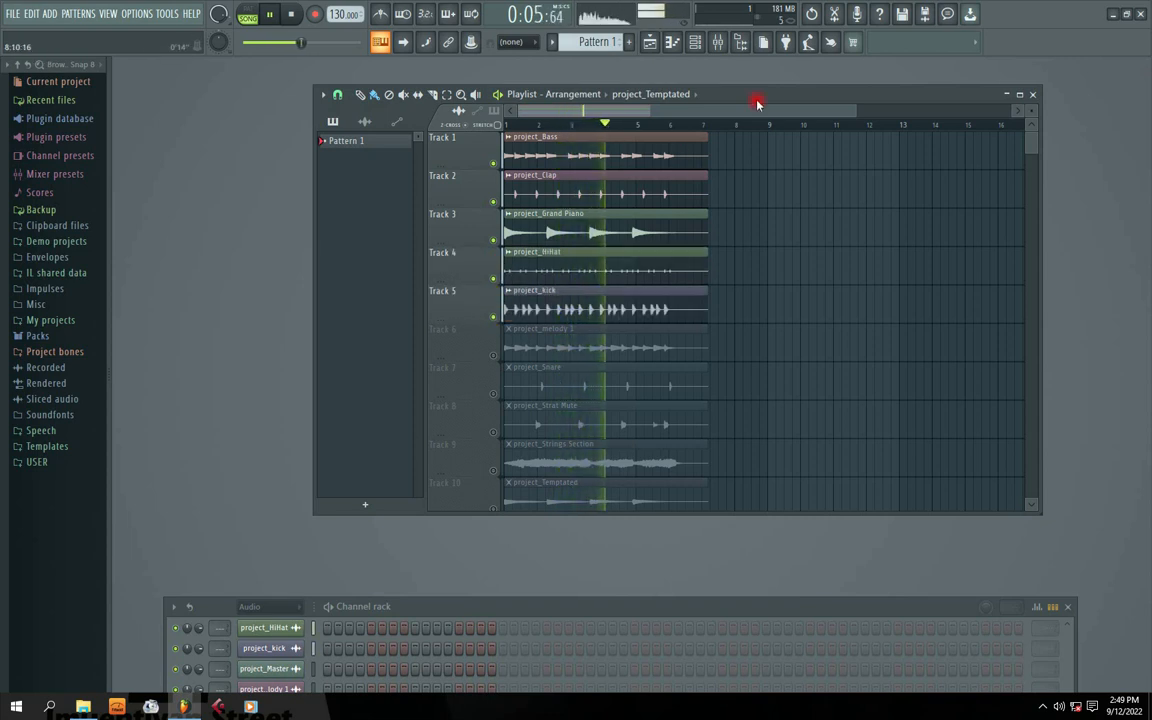
{"action": "left_click_drag", "start_coordinate": [758, 101], "coordinate": [759, 83]}
{"action": "left_click", "coordinate": [494, 337]}
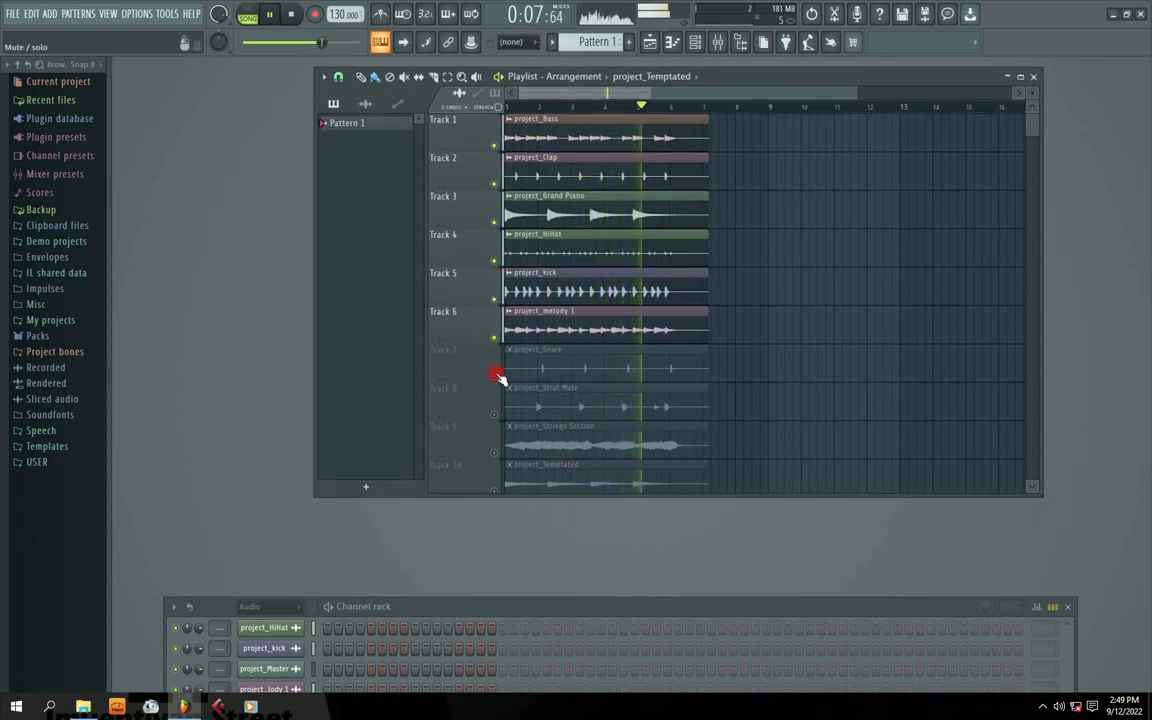
{"action": "left_click", "coordinate": [494, 376]}
{"action": "left_click", "coordinate": [494, 414]}
{"action": "left_click", "coordinate": [494, 452]}
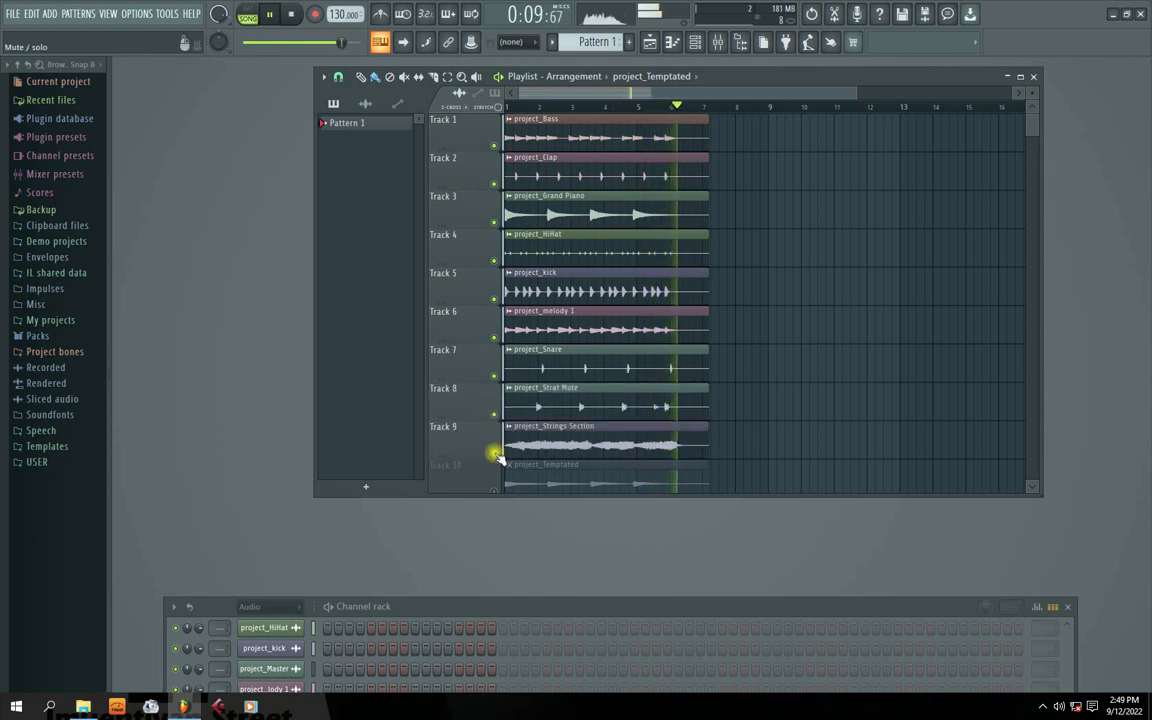
{"action": "scroll", "coordinate": [550, 413], "scroll_direction": "down", "scroll_amount": 4}
{"action": "left_click", "coordinate": [494, 339]}
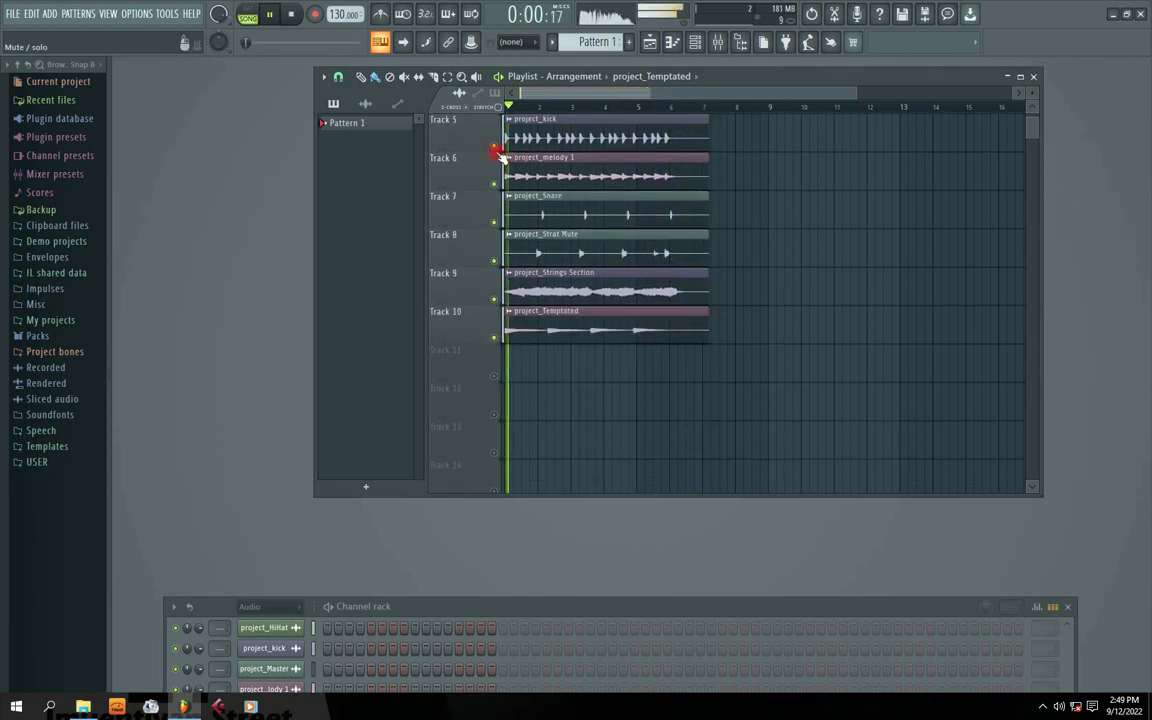
- Listen to all ten stems playing together in the Playlist and stop the playback
{"action": "mouse_move", "coordinate": [700, 92]}
{"action": "left_mouse_down"}
{"action": "mouse_move", "coordinate": [748, 91]}
{"action": "mouse_move", "coordinate": [609, 90]}
{"action": "mouse_move", "coordinate": [708, 92]}
{"action": "left_mouse_up"}
{"action": "left_click_drag", "start_coordinate": [1031, 134], "coordinate": [1034, 108]}
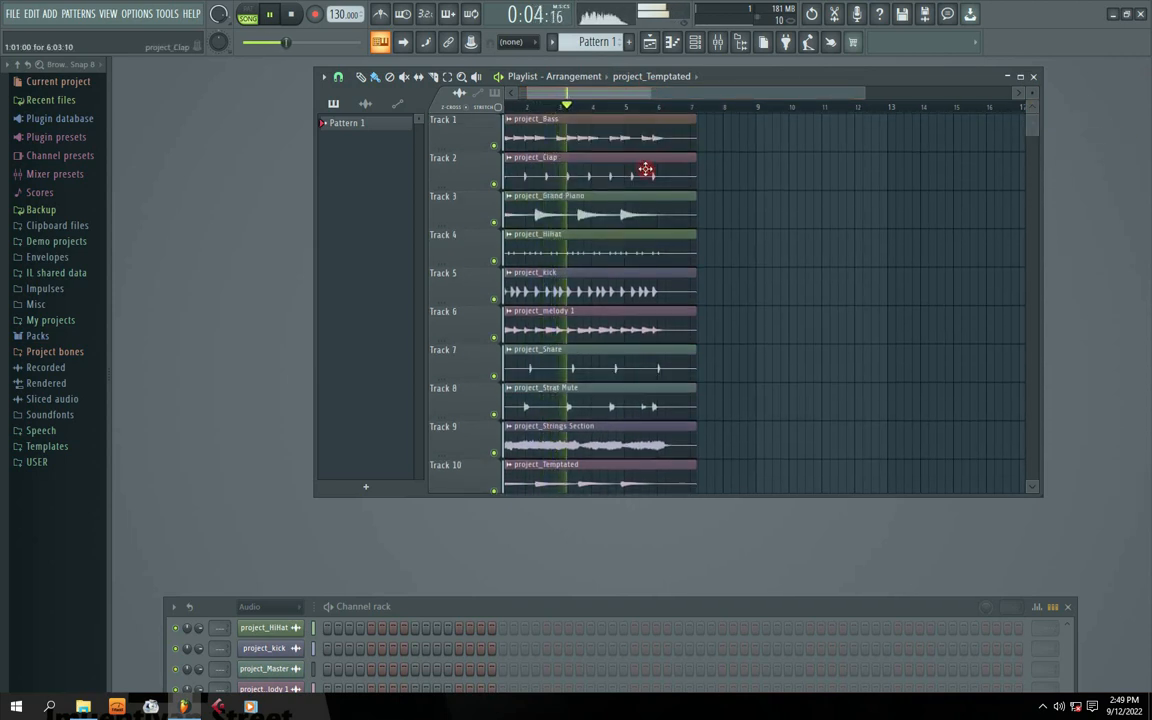
{"action": "key", "text": "space"}
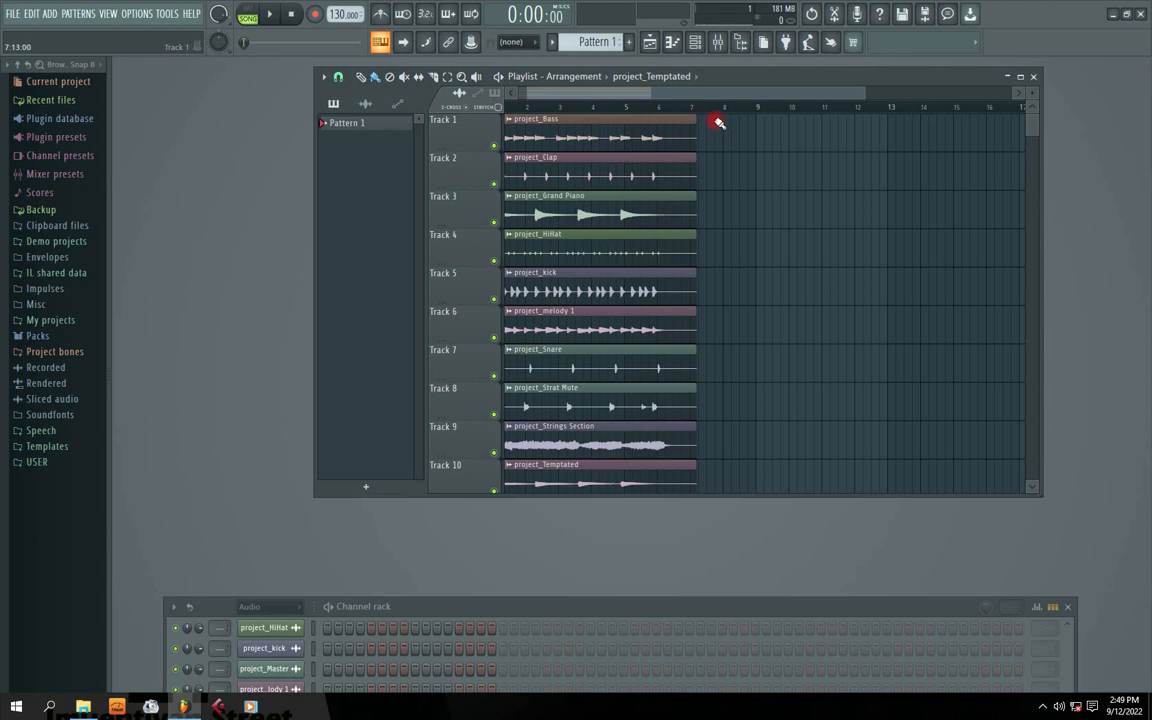
- Delete all stem clips from the Playlist and switch playback to pattern mode
{"action": "mouse_move", "coordinate": [690, 127]}
{"action": "left_mouse_down"}
{"action": "mouse_move", "coordinate": [614, 219]}
{"action": "mouse_move", "coordinate": [562, 503]}
{"action": "left_mouse_up"}
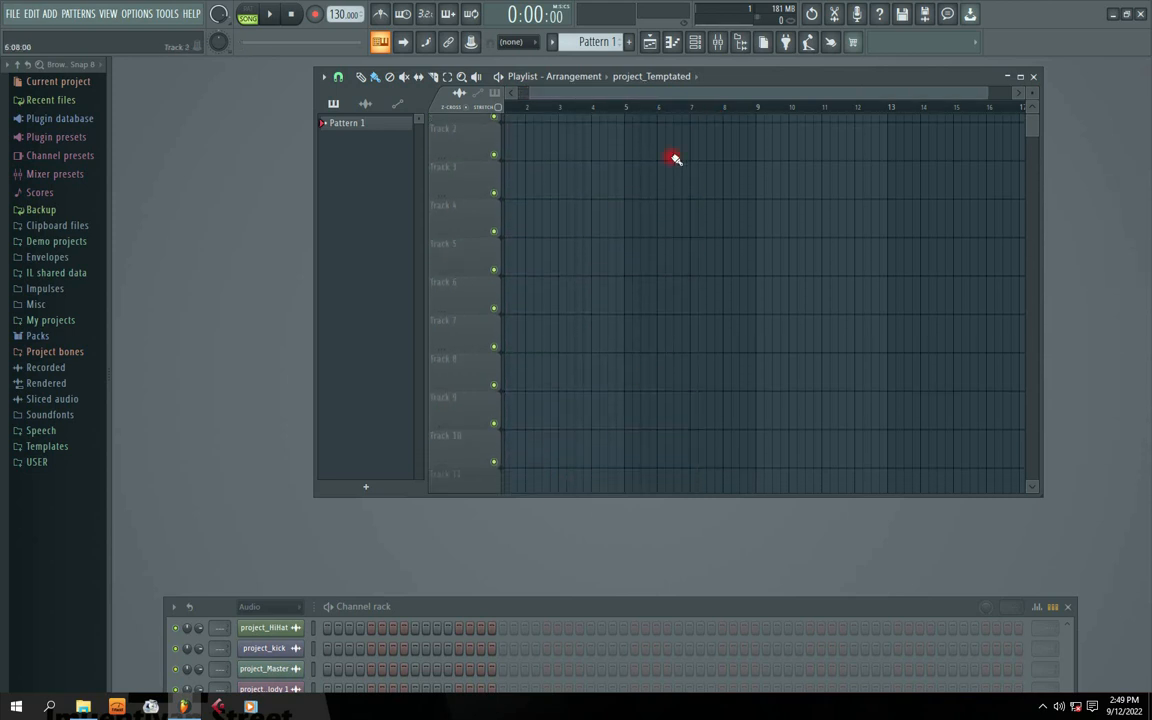
{"action": "left_click", "coordinate": [247, 16]}
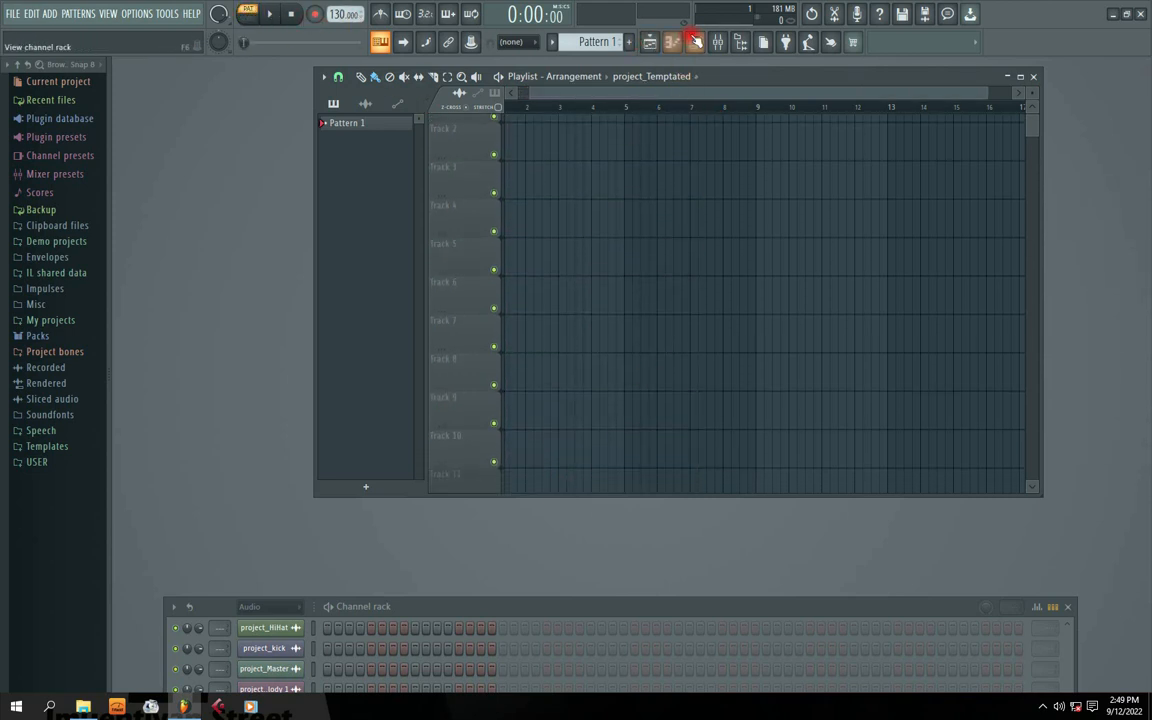
{"action": "left_click_drag", "start_coordinate": [510, 610], "coordinate": [540, 200]}
- Reopen the recent project project.flp without saving the changes to untitled.flp
{"action": "left_click", "coordinate": [14, 14]}
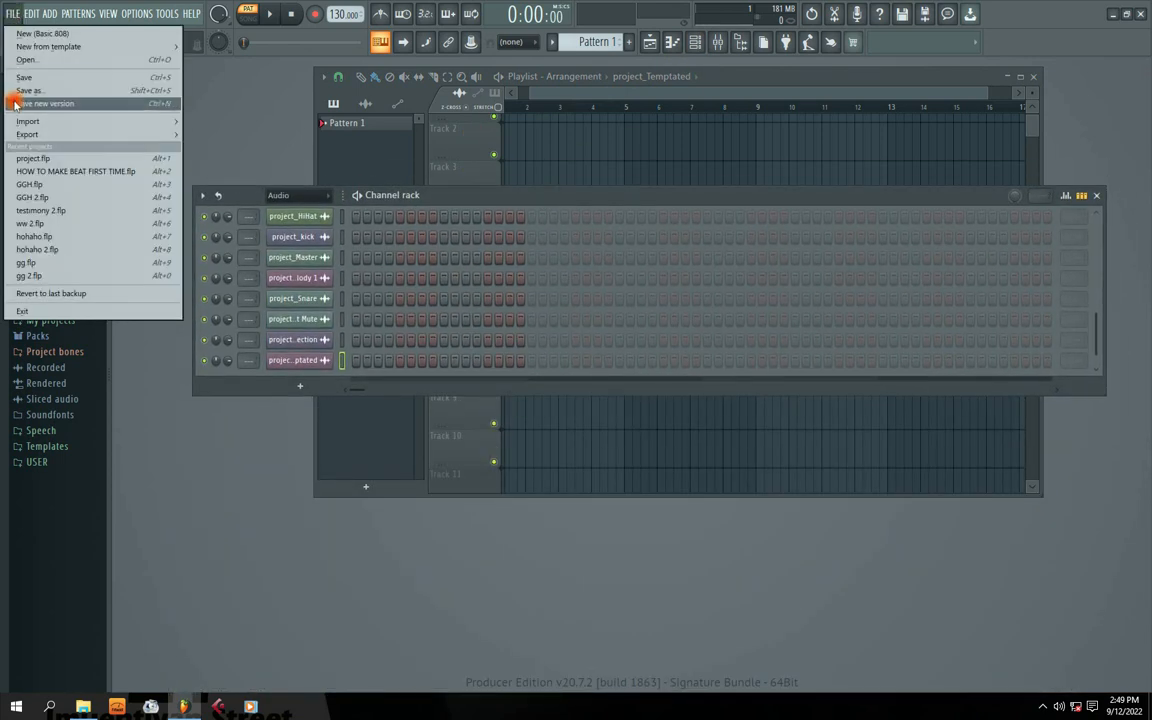
{"action": "left_click", "coordinate": [40, 160]}
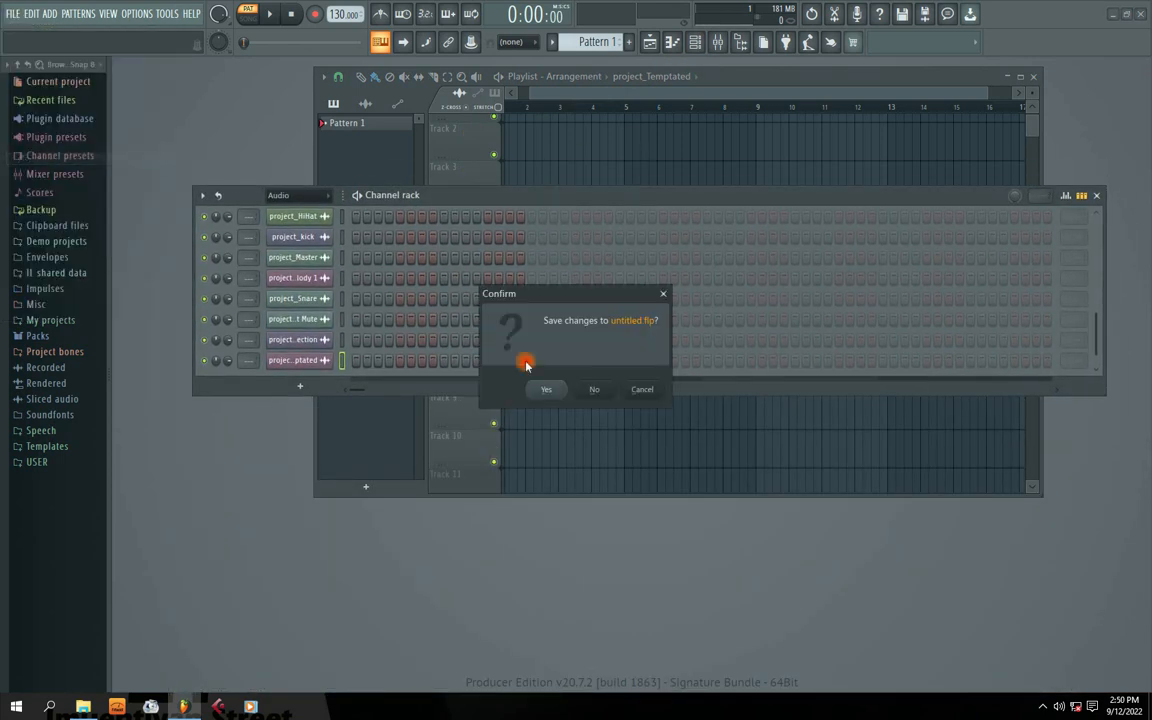
{"action": "left_click", "coordinate": [592, 392]}
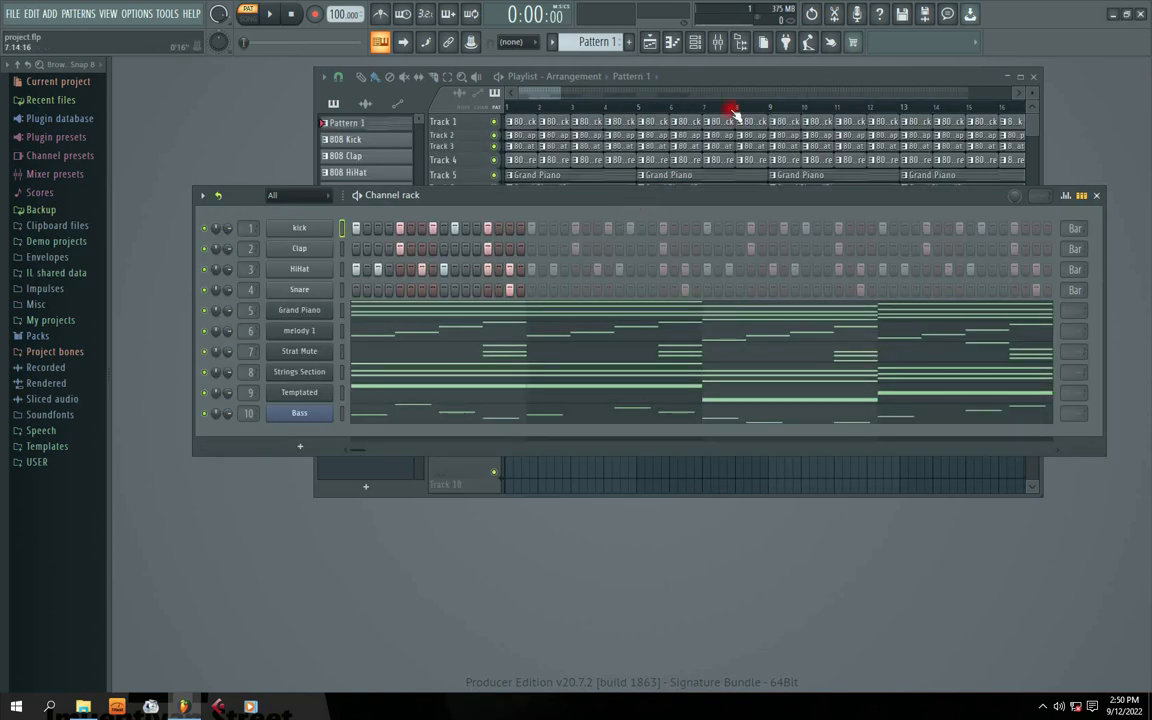
- Show more of the arrangement in a maximized Playlist and switch playback to song mode
{"action": "left_click_drag", "start_coordinate": [560, 93], "coordinate": [720, 92]}
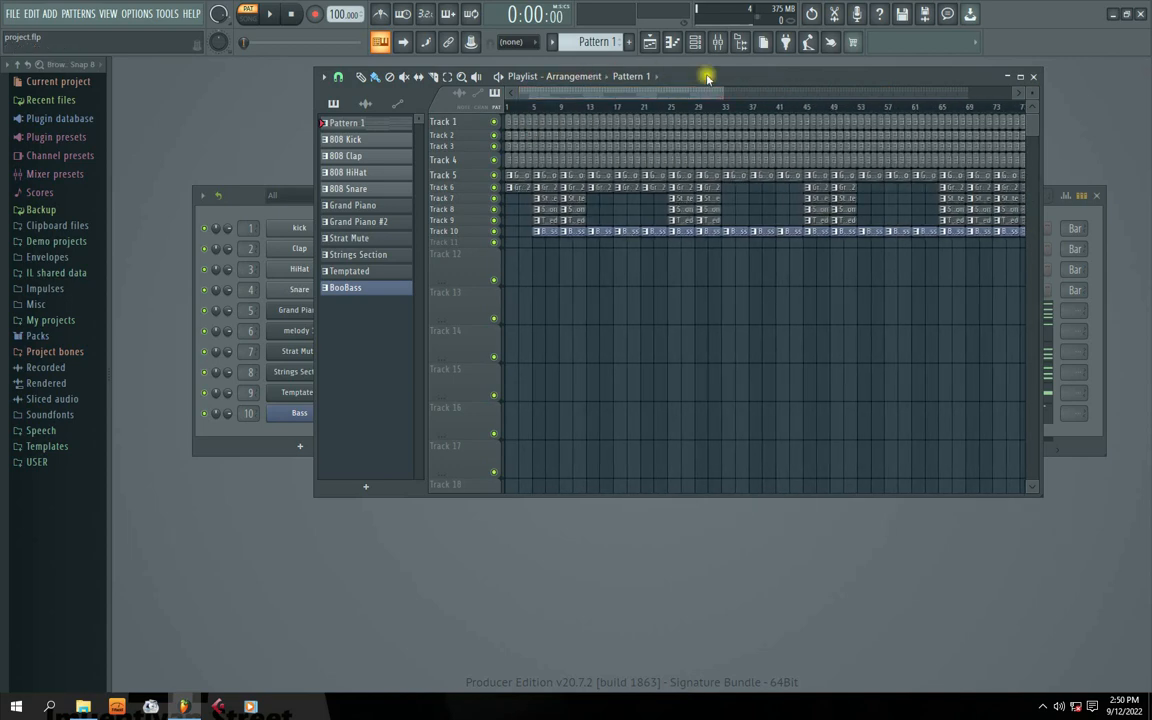
{"action": "double_click", "coordinate": [707, 77]}
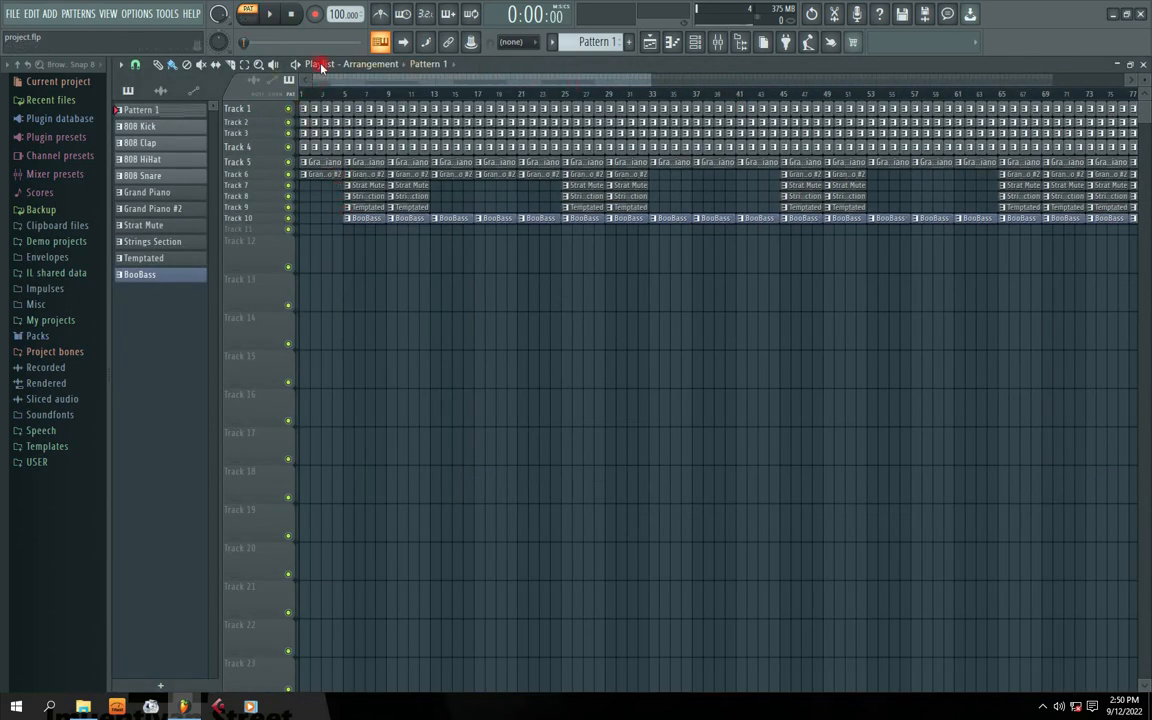
{"action": "left_click", "coordinate": [248, 15]}
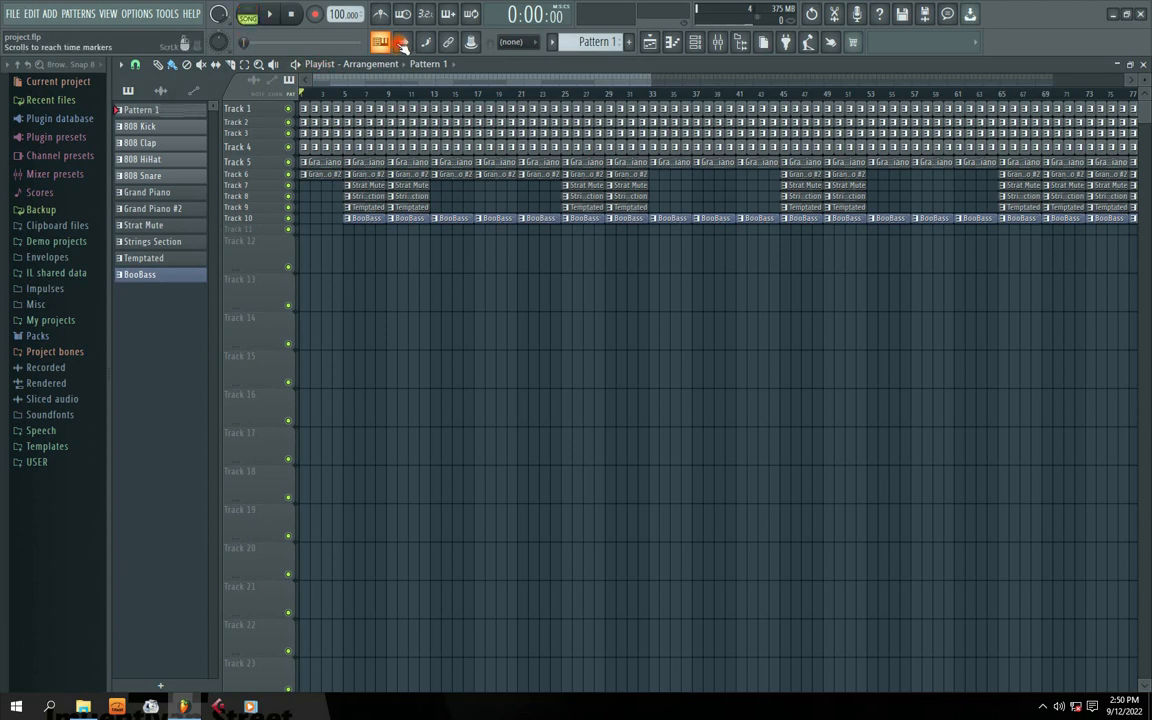
{"action": "left_click", "coordinate": [1042, 706]}
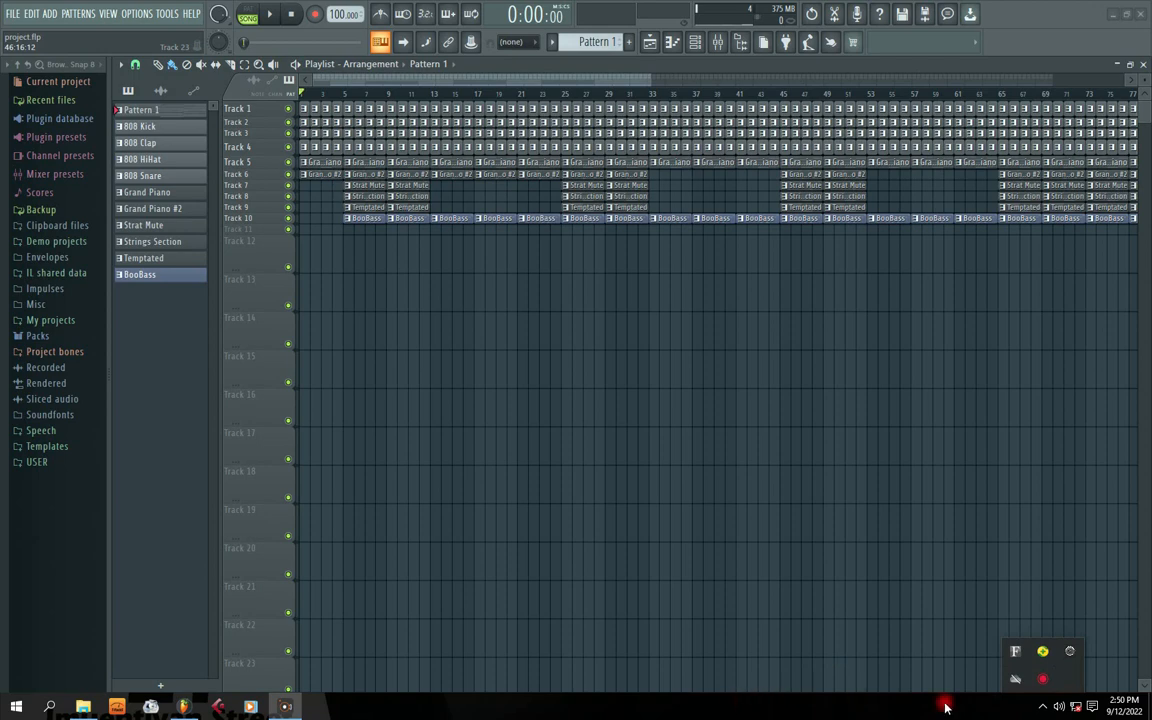
{"action": "left_click", "coordinate": [630, 529]}
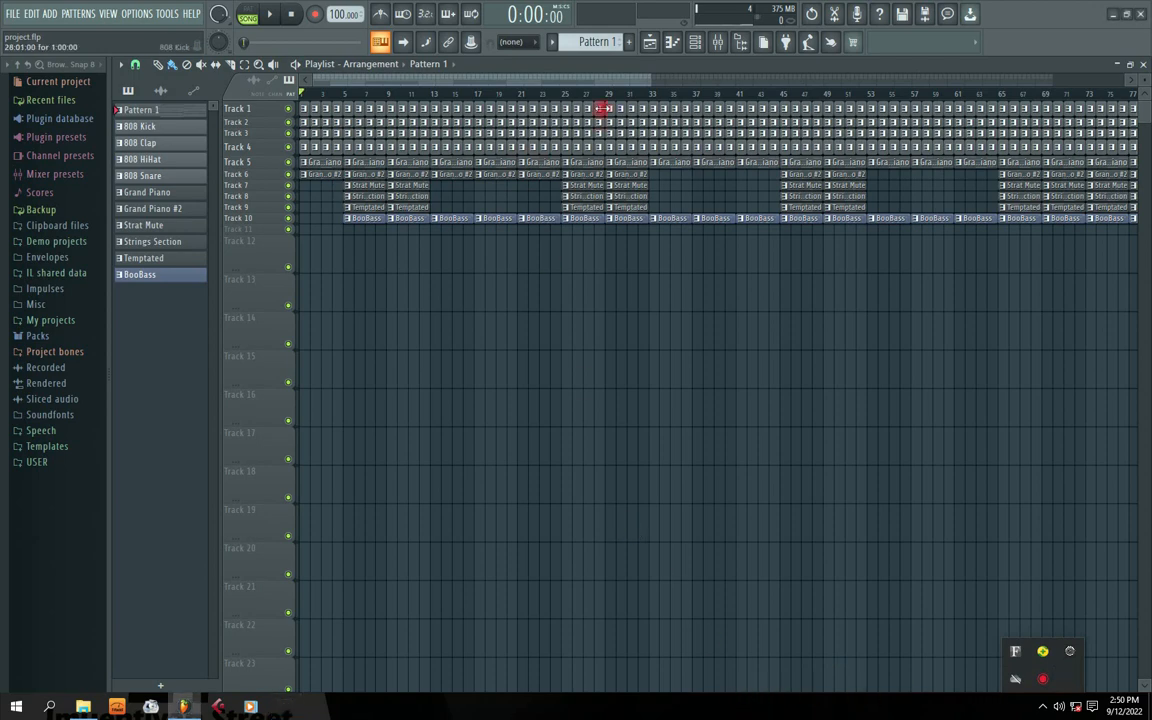
- Restore the Playlist to a floating window, reposition it in the workspace and close the Channel rack
{"action": "left_click_drag", "start_coordinate": [590, 66], "coordinate": [688, 85]}
{"action": "left_click", "coordinate": [268, 210]}
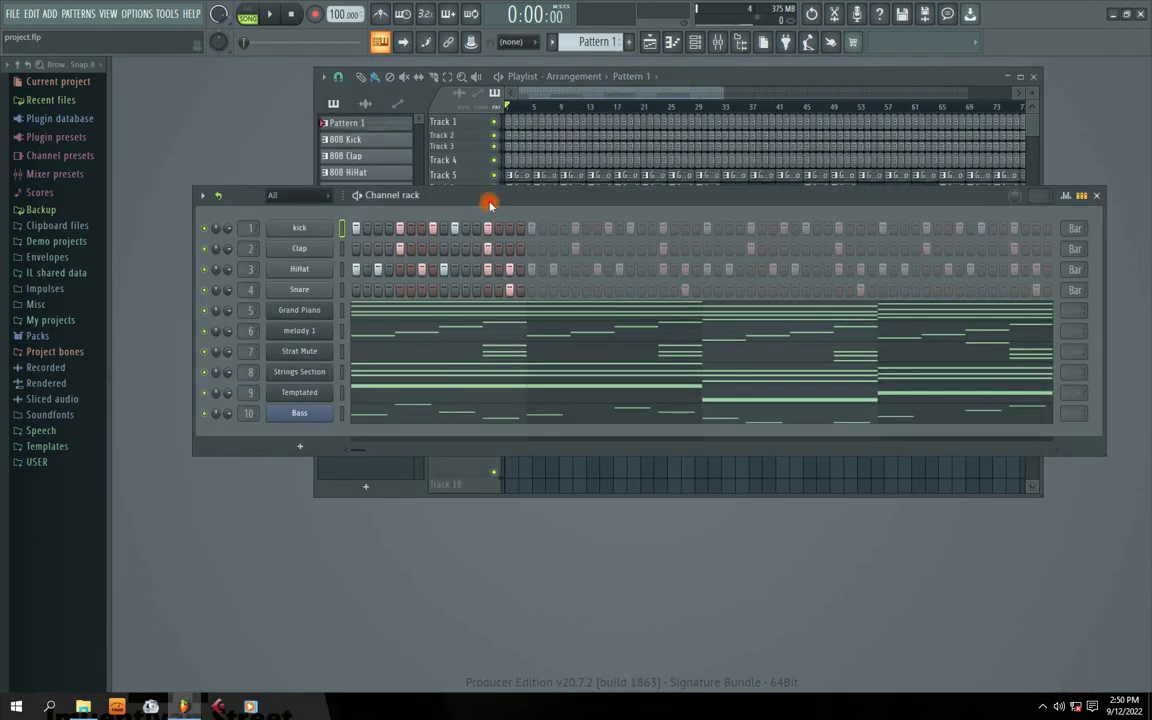
{"action": "left_click_drag", "start_coordinate": [489, 198], "coordinate": [547, 489]}
{"action": "left_click_drag", "start_coordinate": [729, 93], "coordinate": [850, 196]}
{"action": "left_click", "coordinate": [1143, 488]}
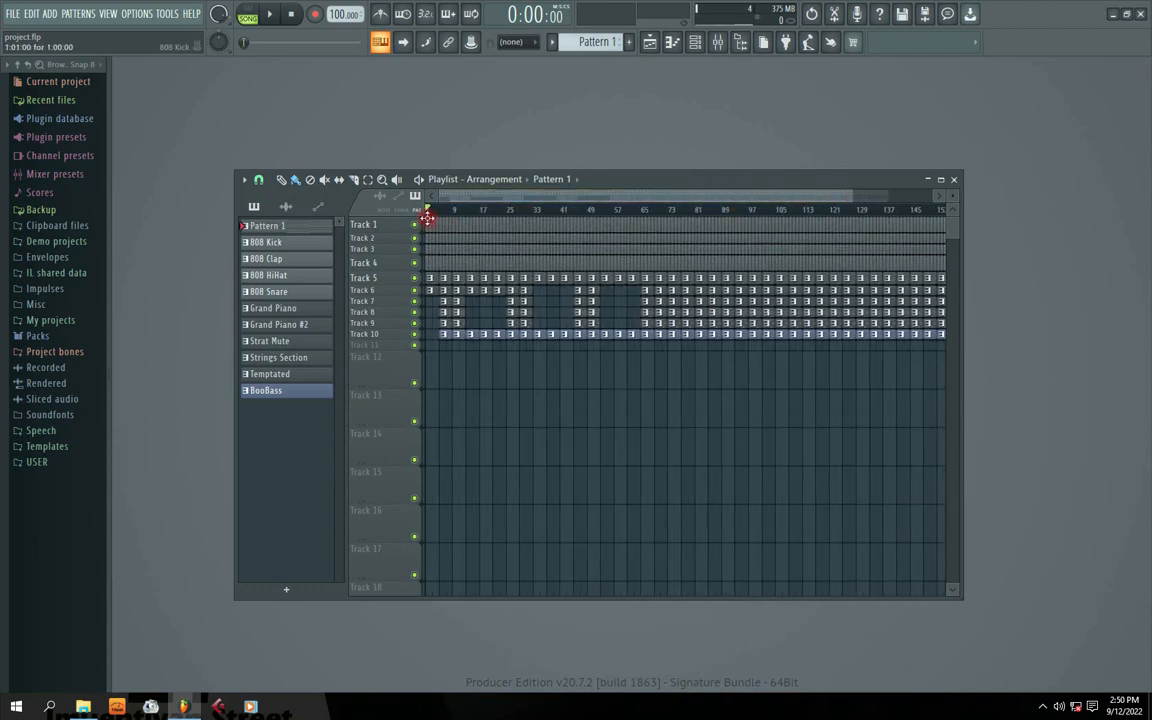
{"action": "left_click_drag", "start_coordinate": [770, 185], "coordinate": [717, 165]}
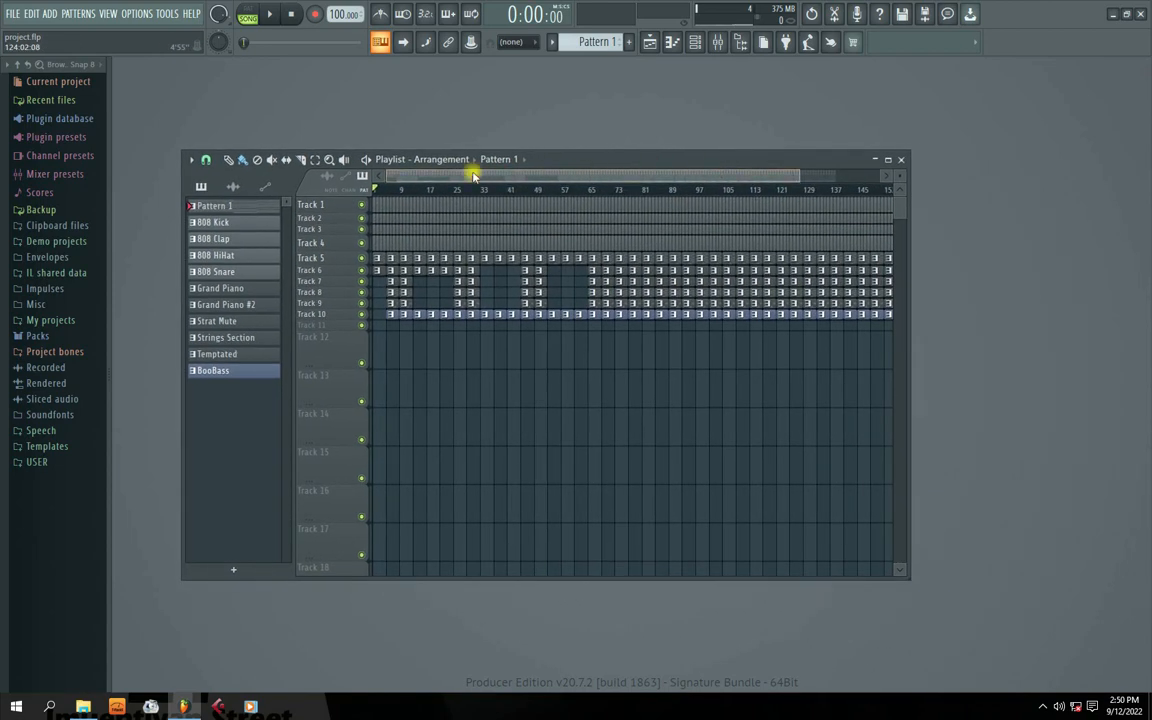
- Examine the end of the arrangement in the Playlist, placing the playhead near its last clips
{"action": "left_click_drag", "start_coordinate": [473, 175], "coordinate": [689, 170]}
{"action": "left_click", "coordinate": [651, 193]}
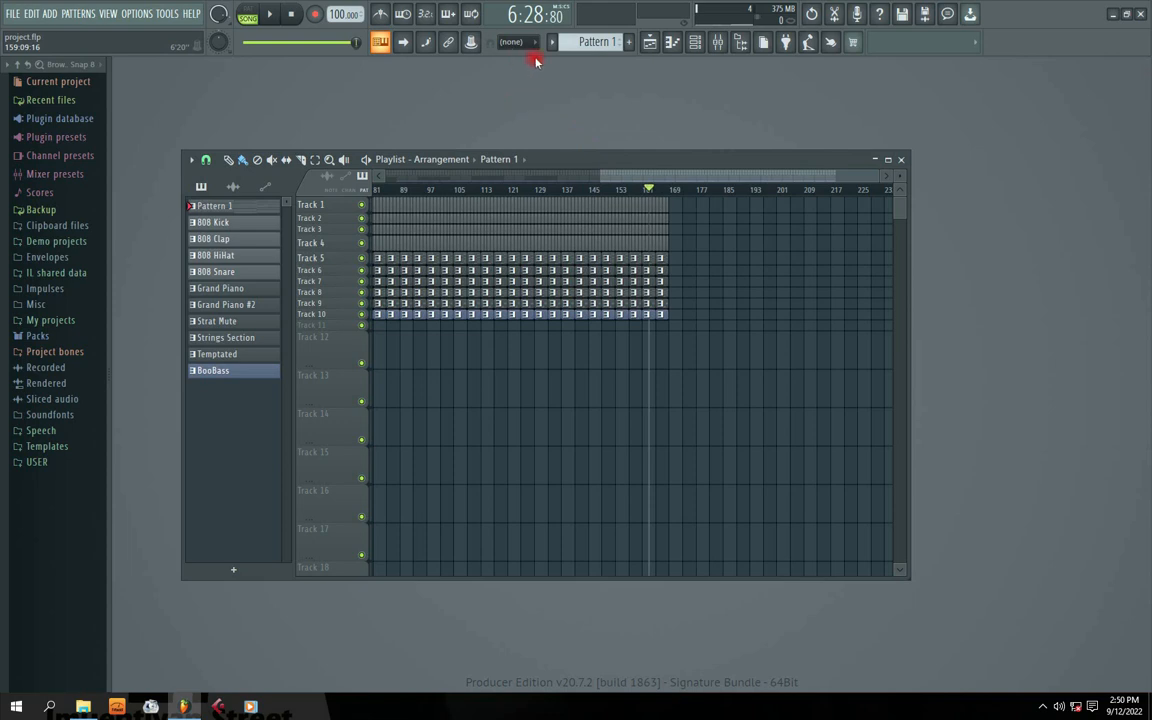
{"action": "left_click_drag", "start_coordinate": [712, 180], "coordinate": [719, 213]}
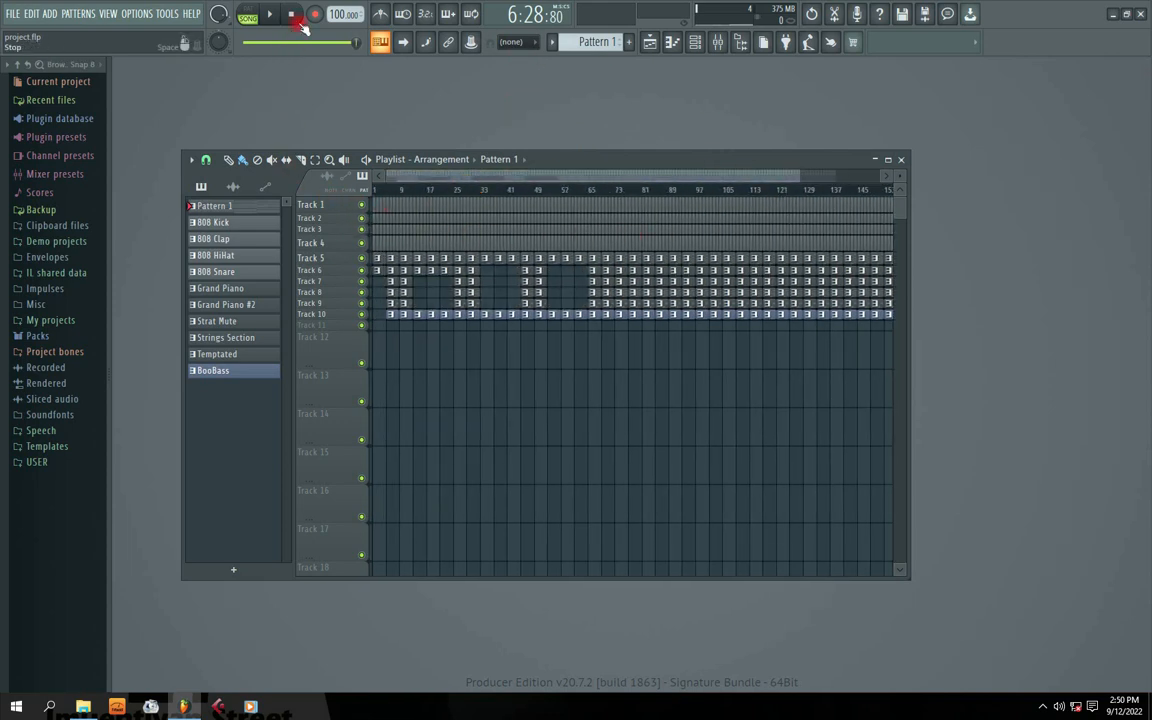
- Play short excerpts from the opening bars of the song and stop the playback
{"action": "left_click", "coordinate": [269, 14]}
{"action": "left_click", "coordinate": [393, 190]}
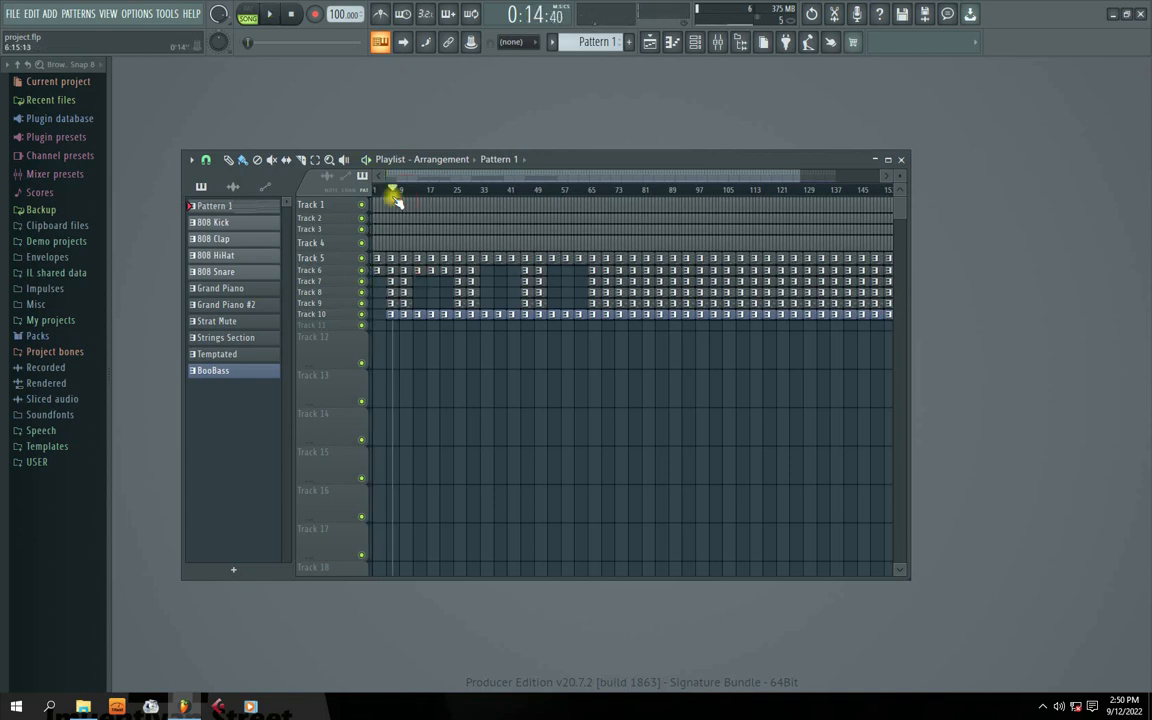
{"action": "key", "text": "space"}
{"action": "left_click", "coordinate": [424, 209]}
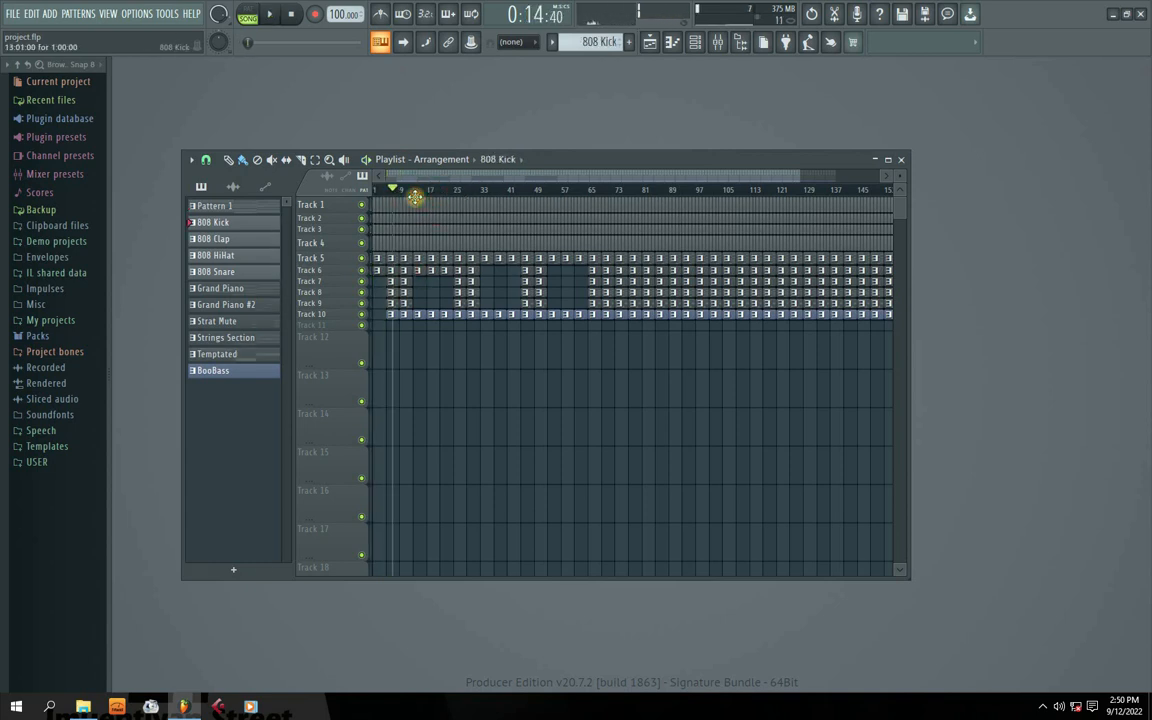
{"action": "key", "text": "space"}
{"action": "left_click", "coordinate": [418, 191]}
{"action": "key", "text": "space"}
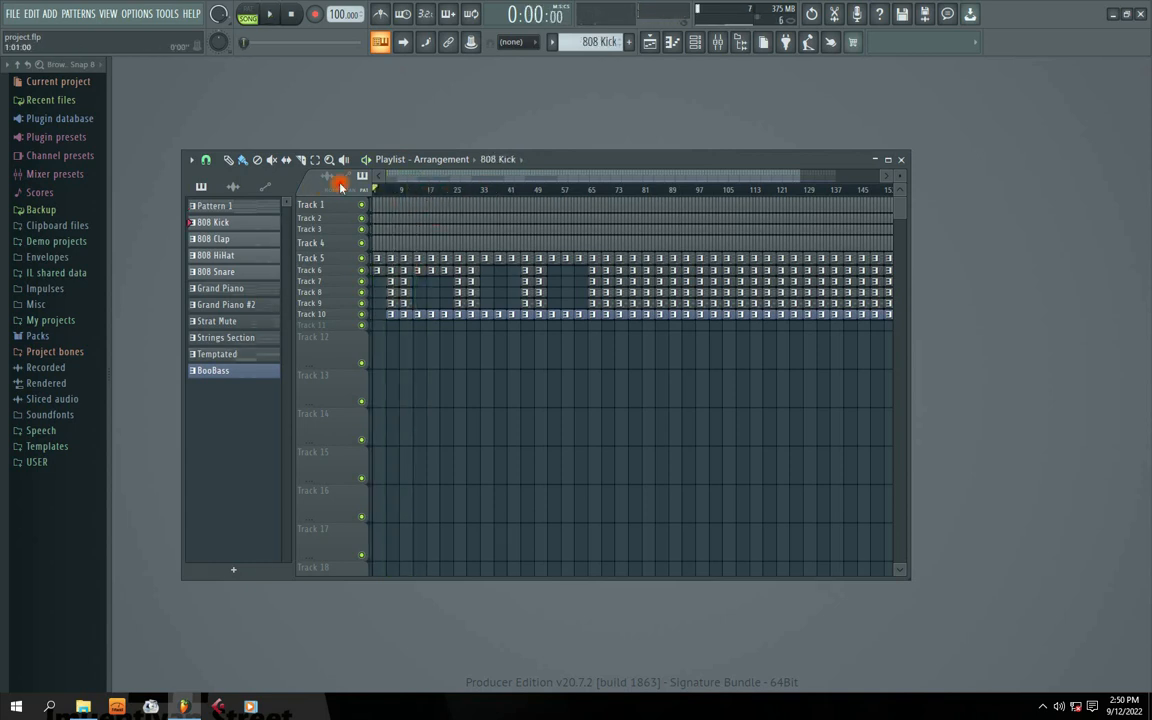
- Start a wave file export of the project and open the stemssss folder on the Desktop as its destination
{"action": "left_click_drag", "start_coordinate": [550, 160], "coordinate": [619, 145]}
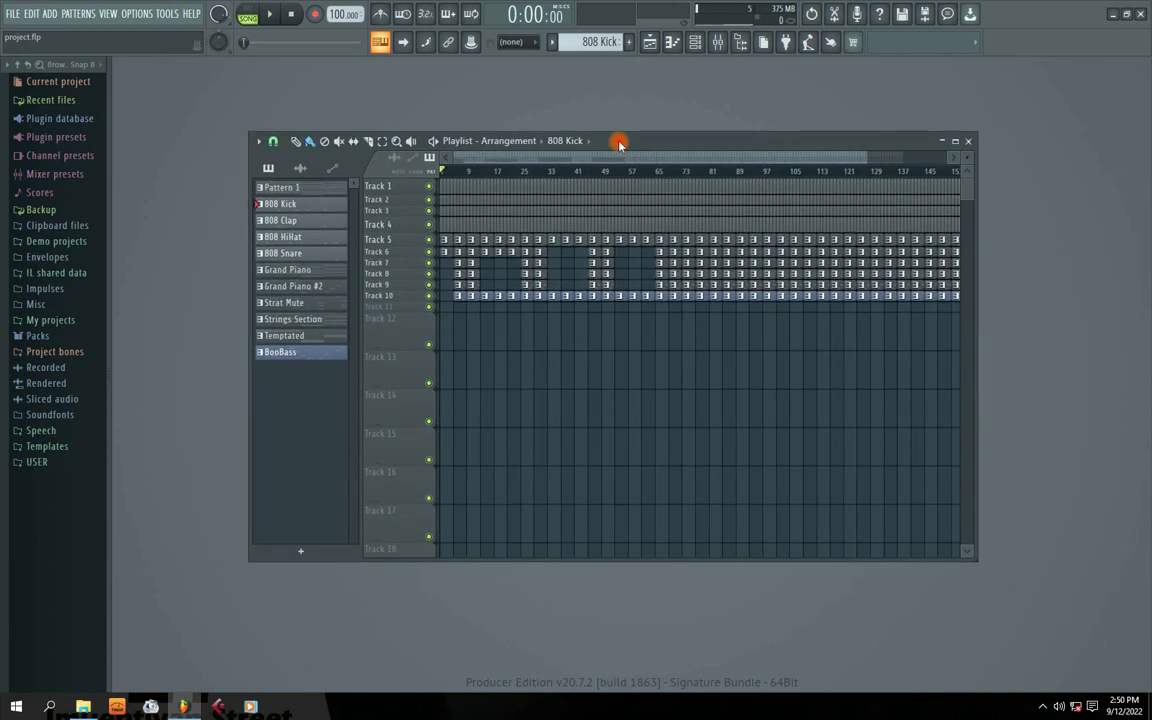
{"action": "left_click", "coordinate": [250, 18]}
{"action": "left_click", "coordinate": [12, 14]}
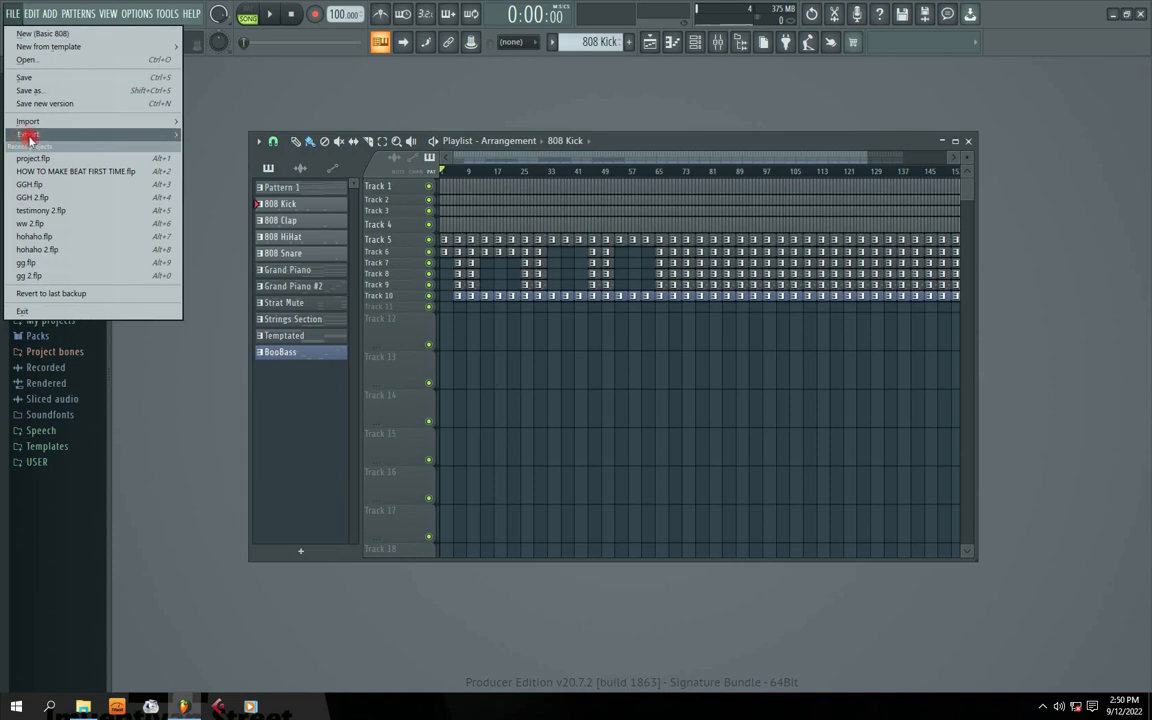
{"action": "mouse_move", "coordinate": [22, 134]}
{"action": "left_click", "coordinate": [211, 146]}
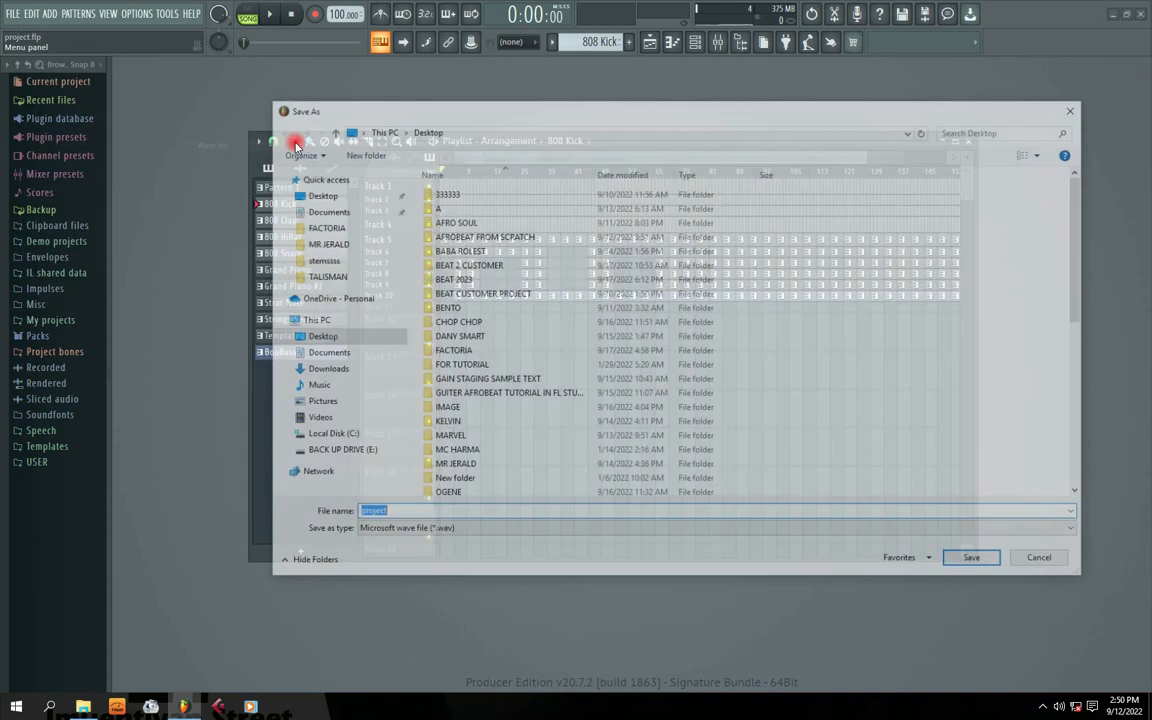
{"action": "left_click", "coordinate": [432, 438]}
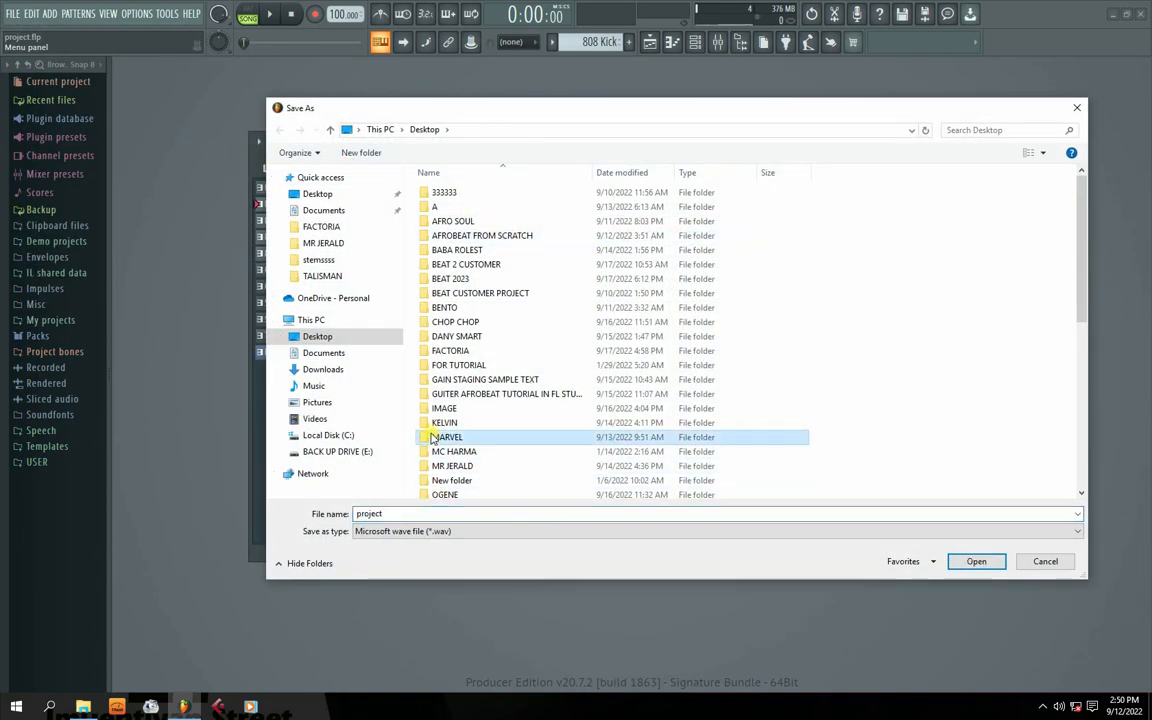
{"action": "key", "text": "s"}
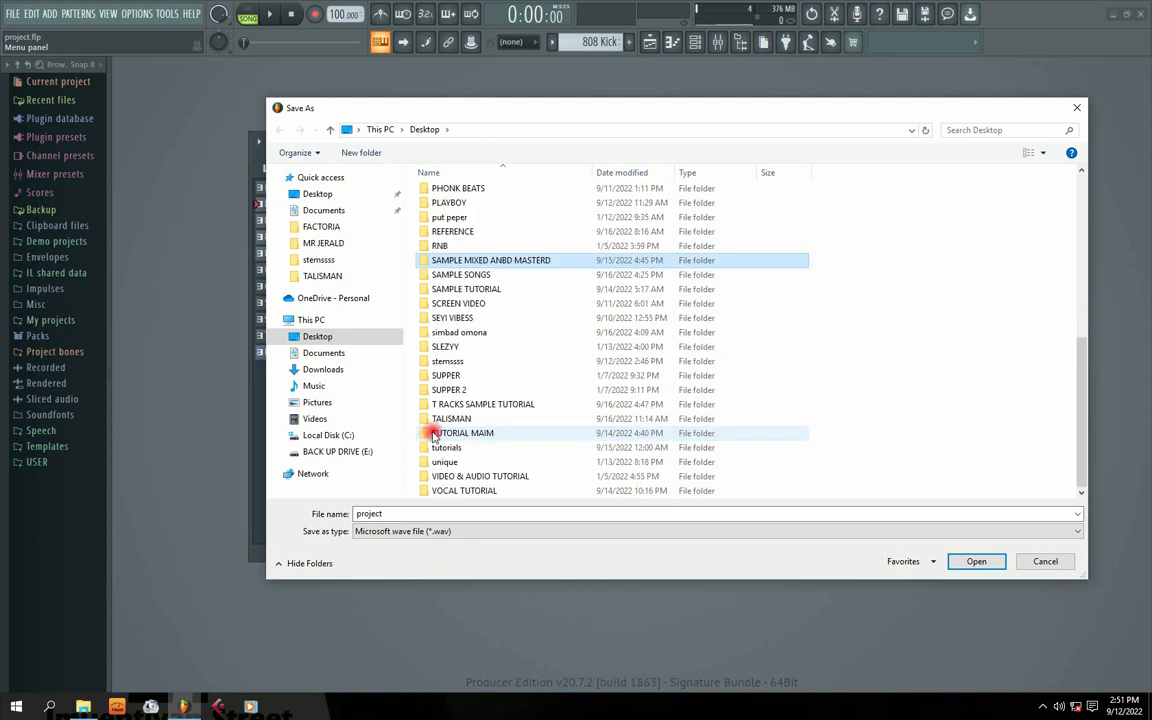
{"action": "key", "text": "s"}
{"action": "key", "text": "s"}
{"action": "key", "text": "s"}
{"action": "key", "text": "s"}
{"action": "double_click", "coordinate": [468, 363]}
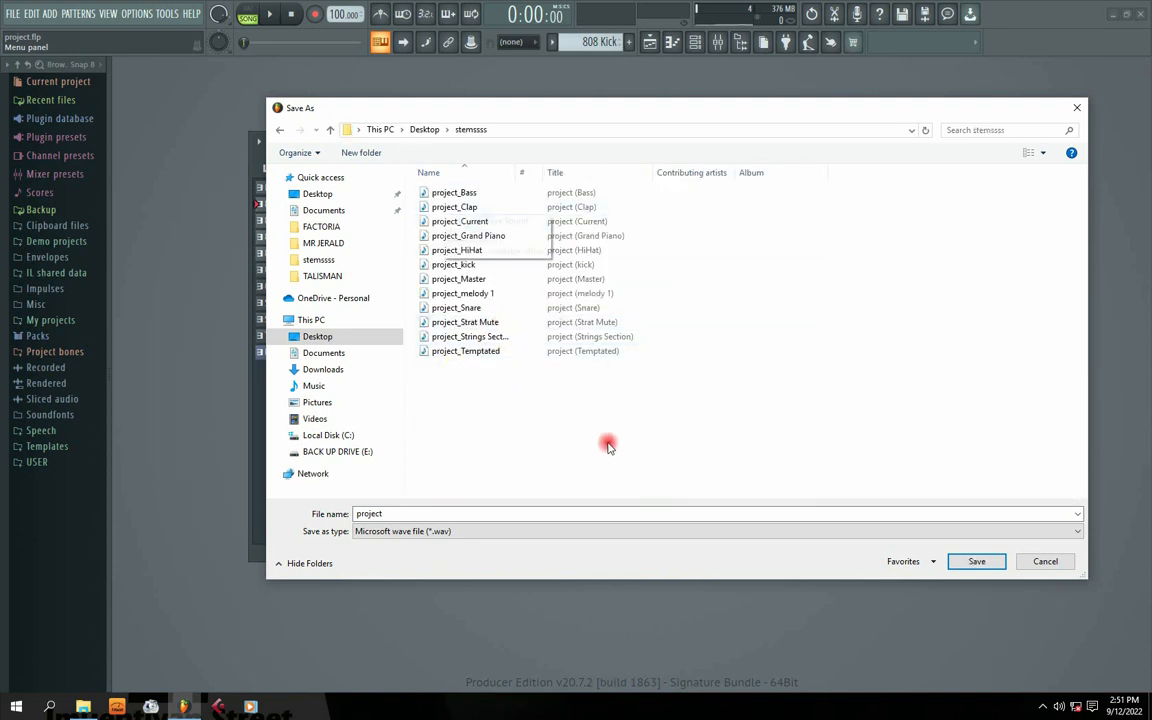
- Switch to File Explorer and delete all the old project stem files from the stemssss folder
{"action": "left_click", "coordinate": [442, 206]}
{"action": "left_click", "coordinate": [447, 193]}
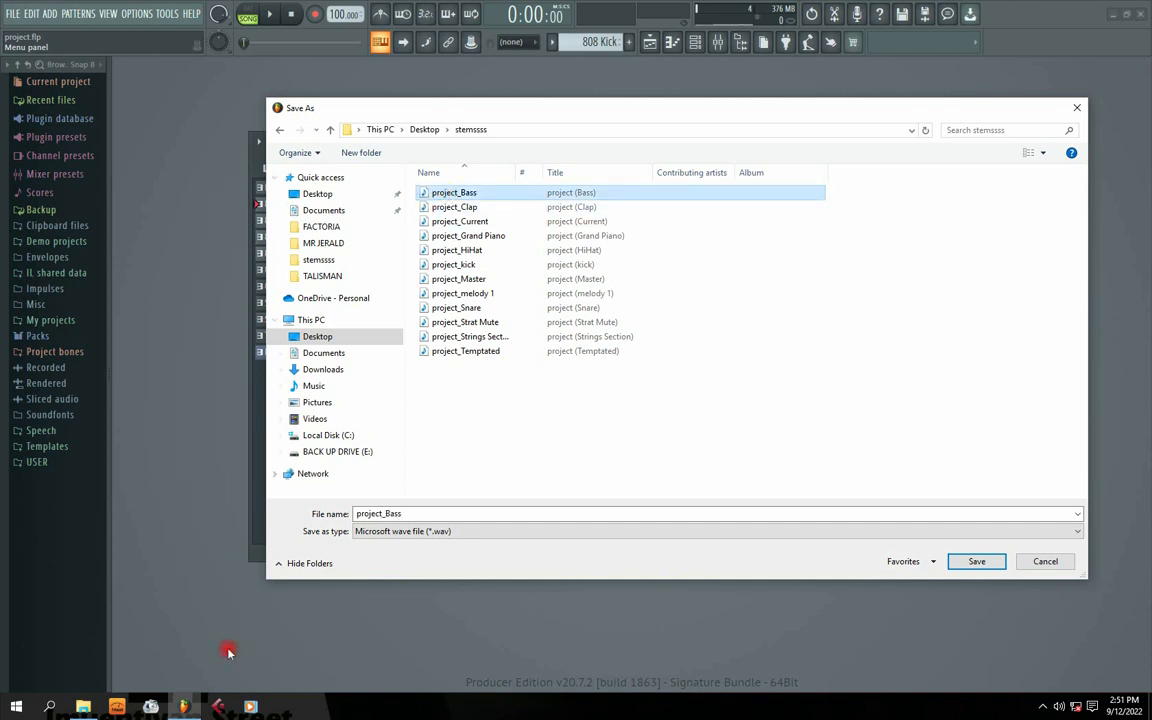
{"action": "left_click", "coordinate": [83, 706]}
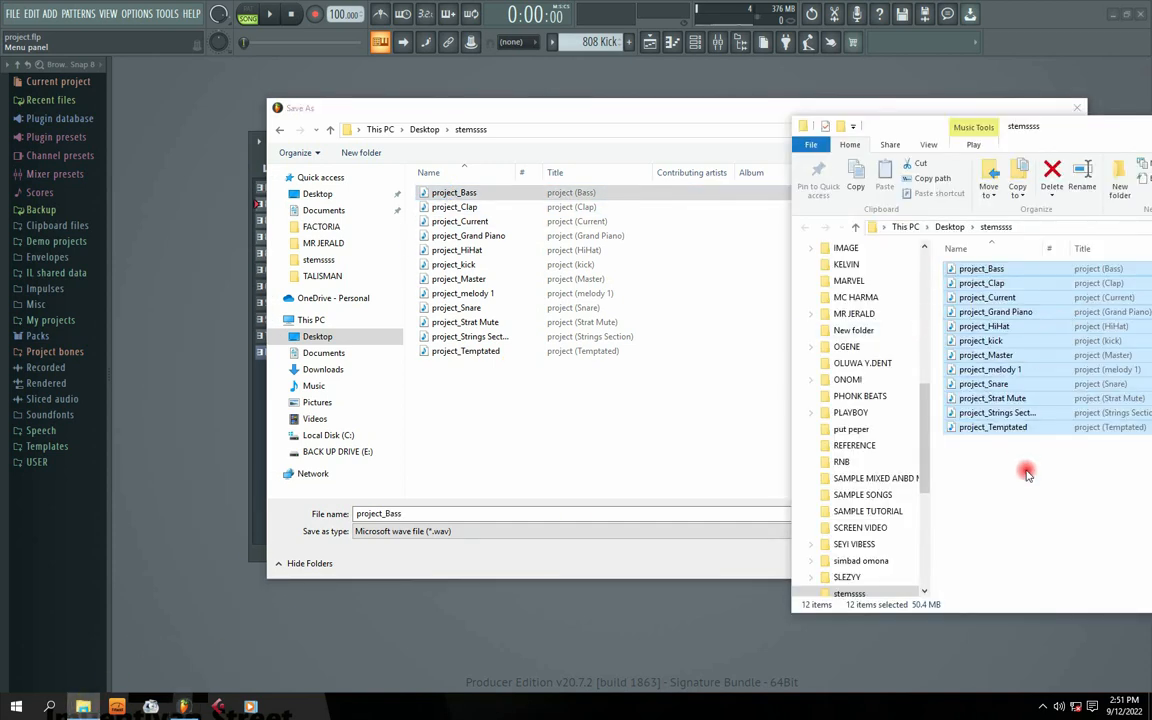
{"action": "key", "text": "Delete"}
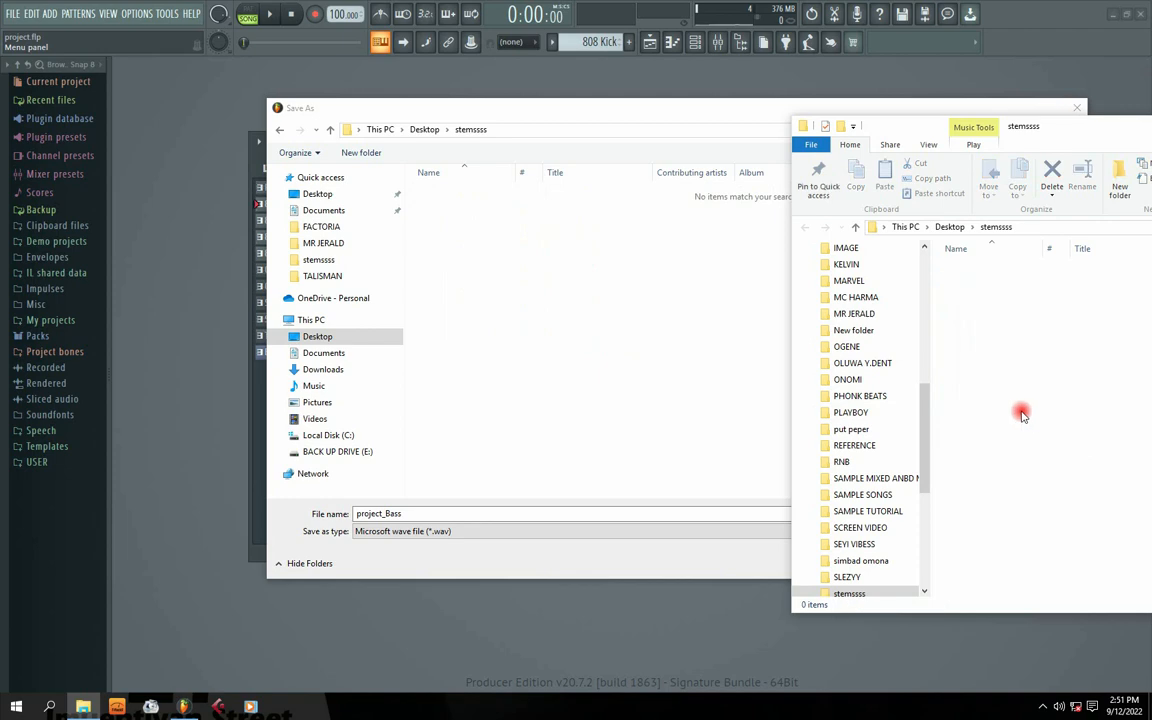
- Close the File Explorer window and save the wave export into the stemssss folder under the file name project
{"action": "left_click_drag", "start_coordinate": [1049, 131], "coordinate": [764, 157]}
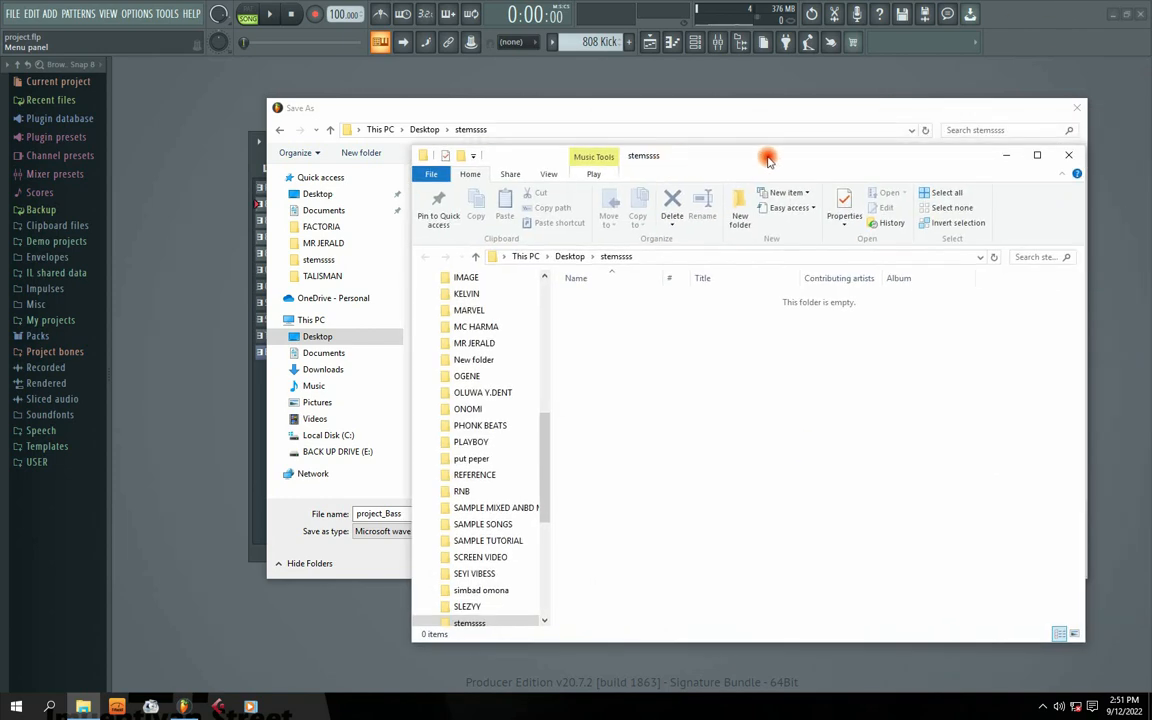
{"action": "left_click", "coordinate": [1074, 161]}
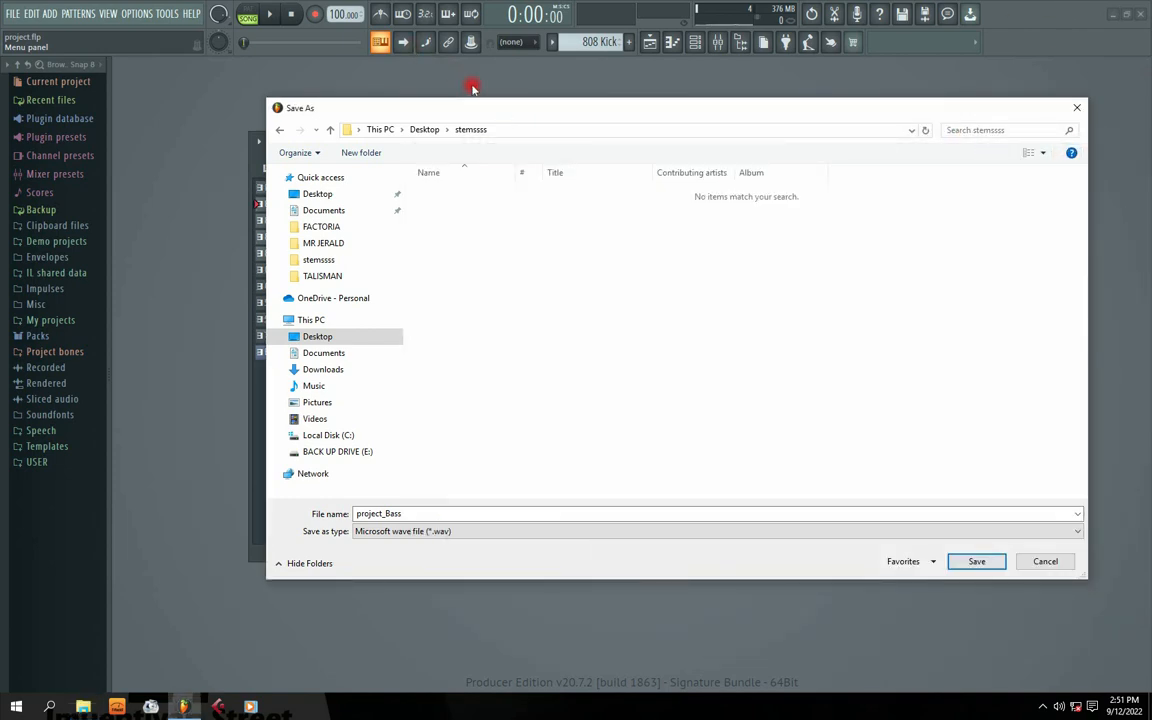
{"action": "left_click_drag", "start_coordinate": [522, 110], "coordinate": [478, 116]}
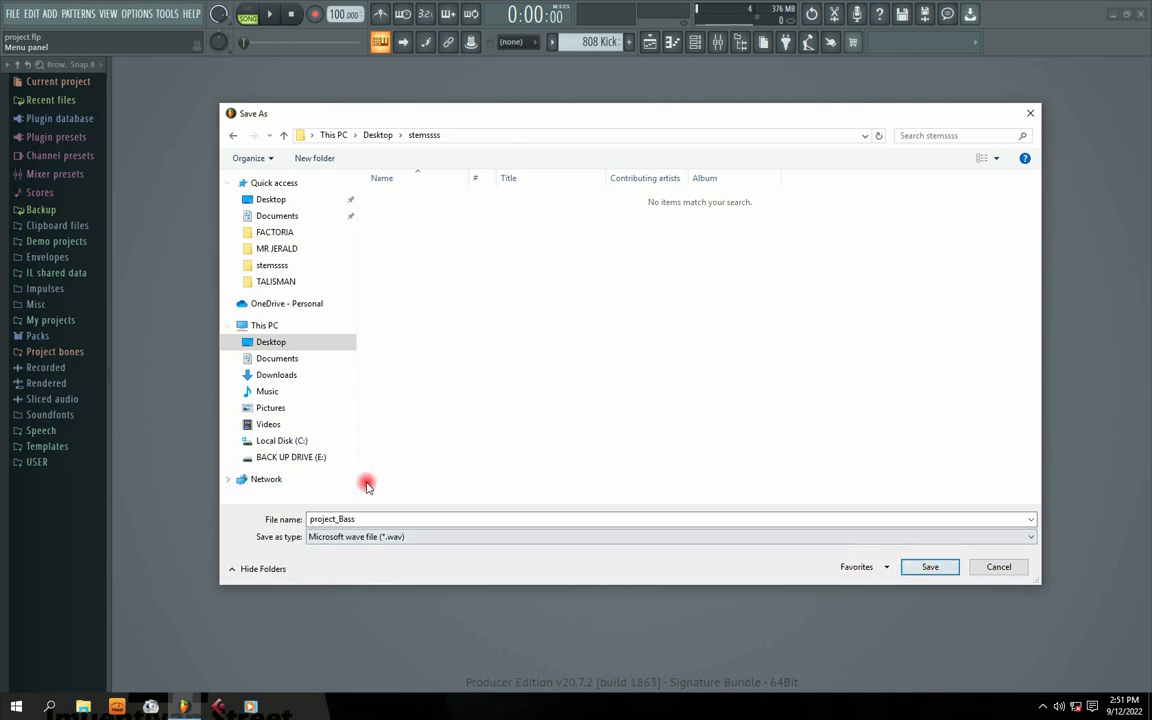
{"action": "double_click", "coordinate": [334, 519]}
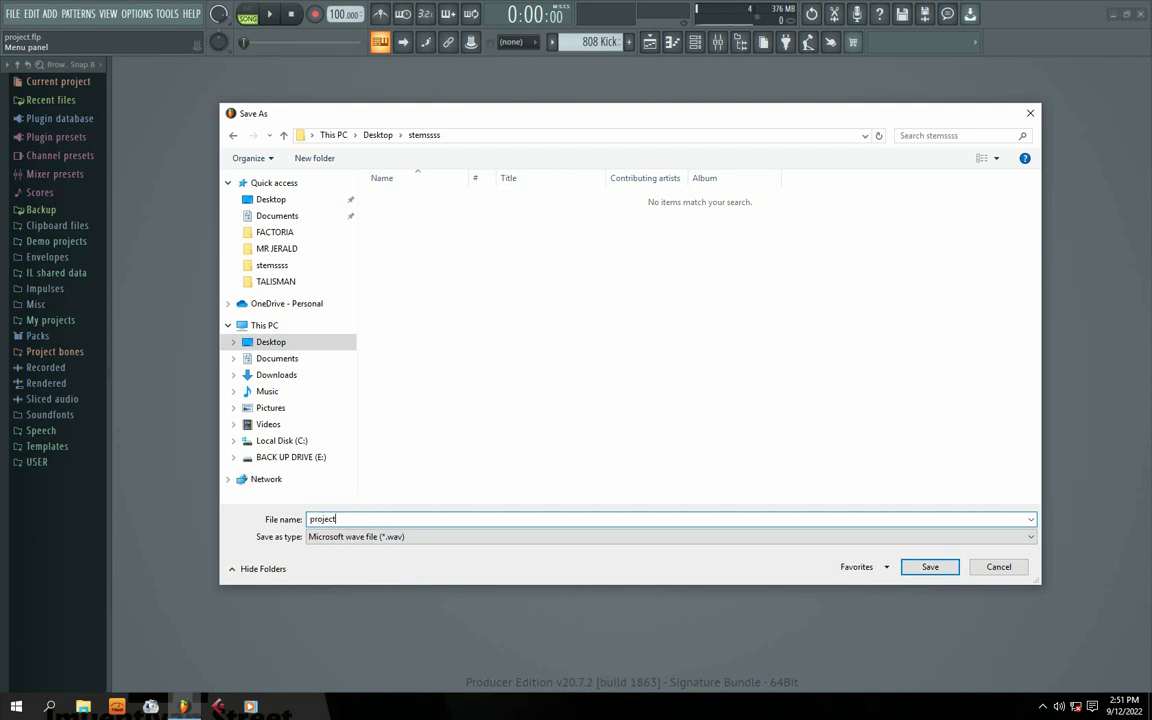
{"action": "type", "text": "project"}
{"action": "left_click", "coordinate": [930, 567]}
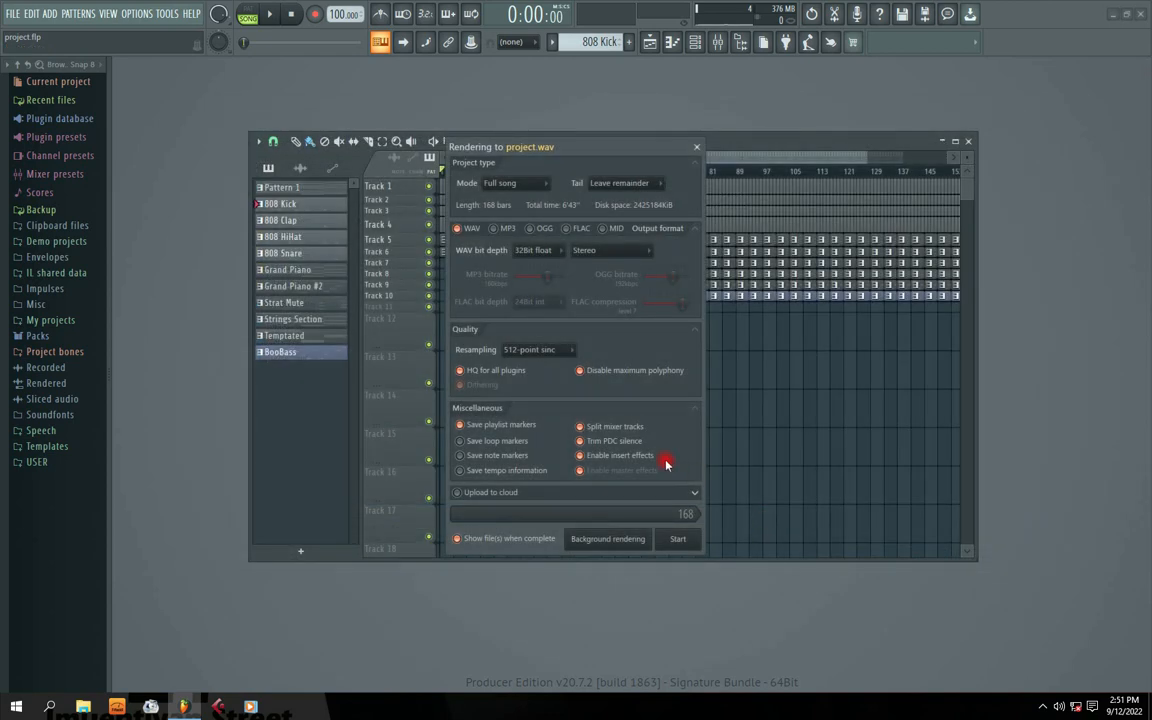
- Set the render to Full song mode with the Leave remainder tail, keeping Split mixer tracks enabled
{"action": "left_click", "coordinate": [580, 426]}
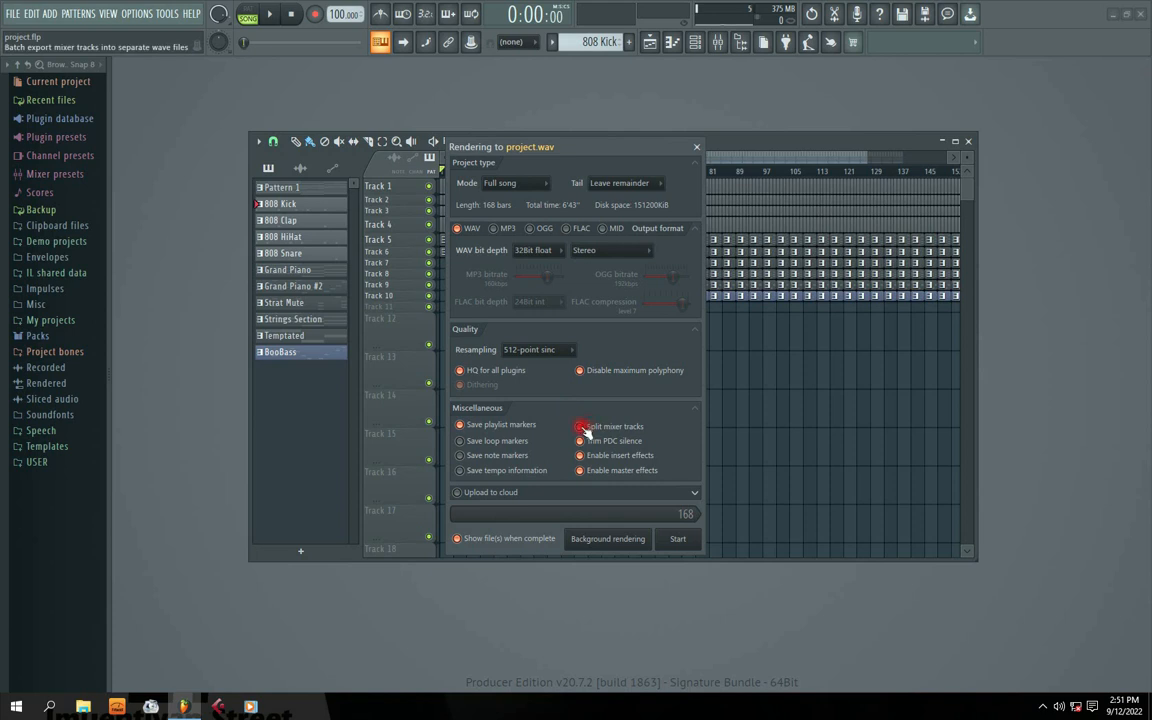
{"action": "left_click", "coordinate": [582, 427]}
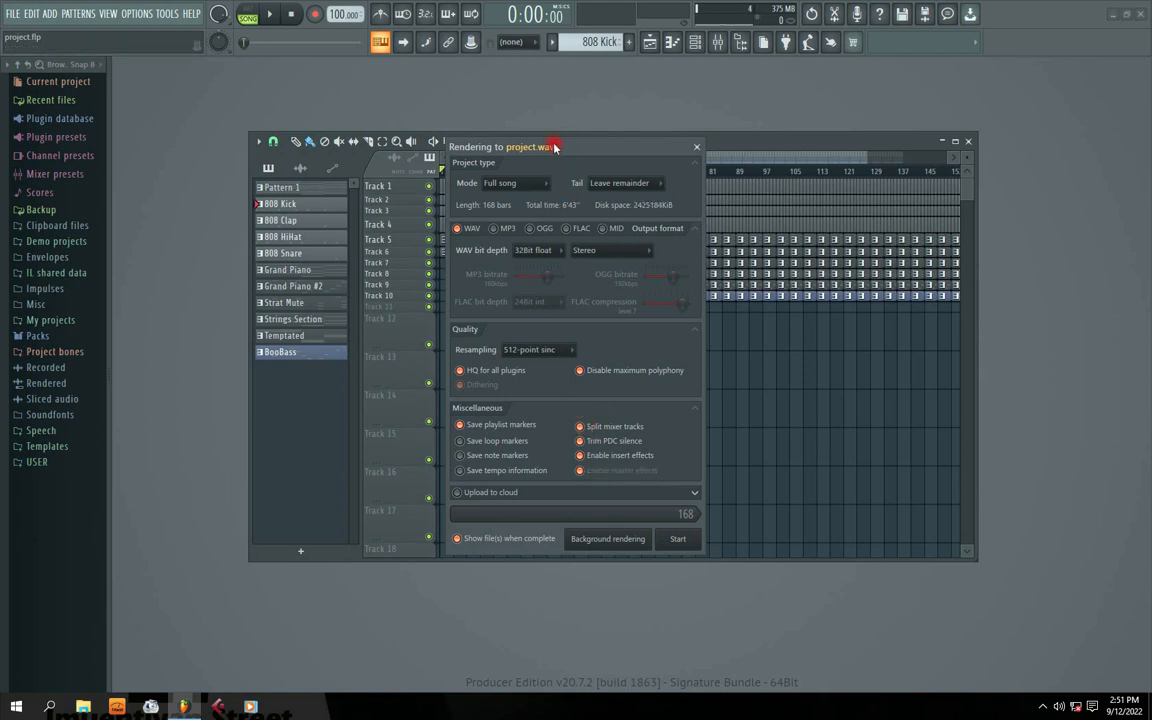
{"action": "left_click_drag", "start_coordinate": [555, 147], "coordinate": [588, 147]}
{"action": "left_click", "coordinate": [577, 183]}
{"action": "left_click", "coordinate": [545, 198]}
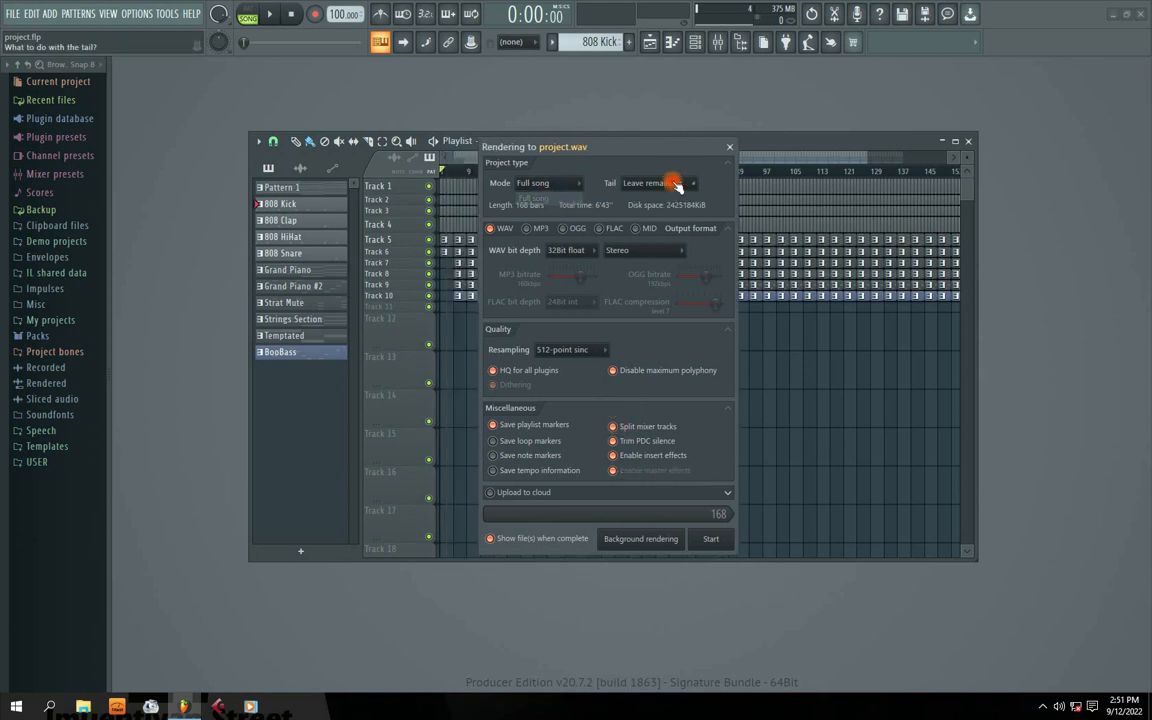
{"action": "left_click", "coordinate": [690, 182]}
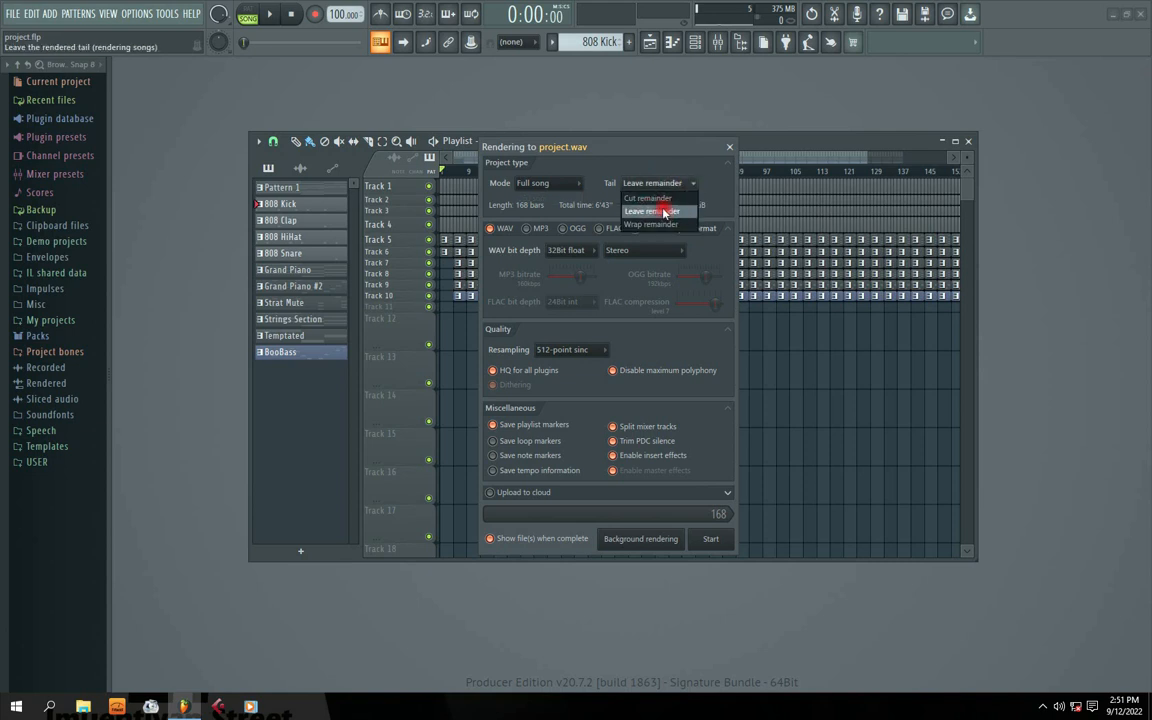
{"action": "left_click", "coordinate": [662, 212]}
{"action": "left_click_drag", "start_coordinate": [566, 140], "coordinate": [587, 136]}
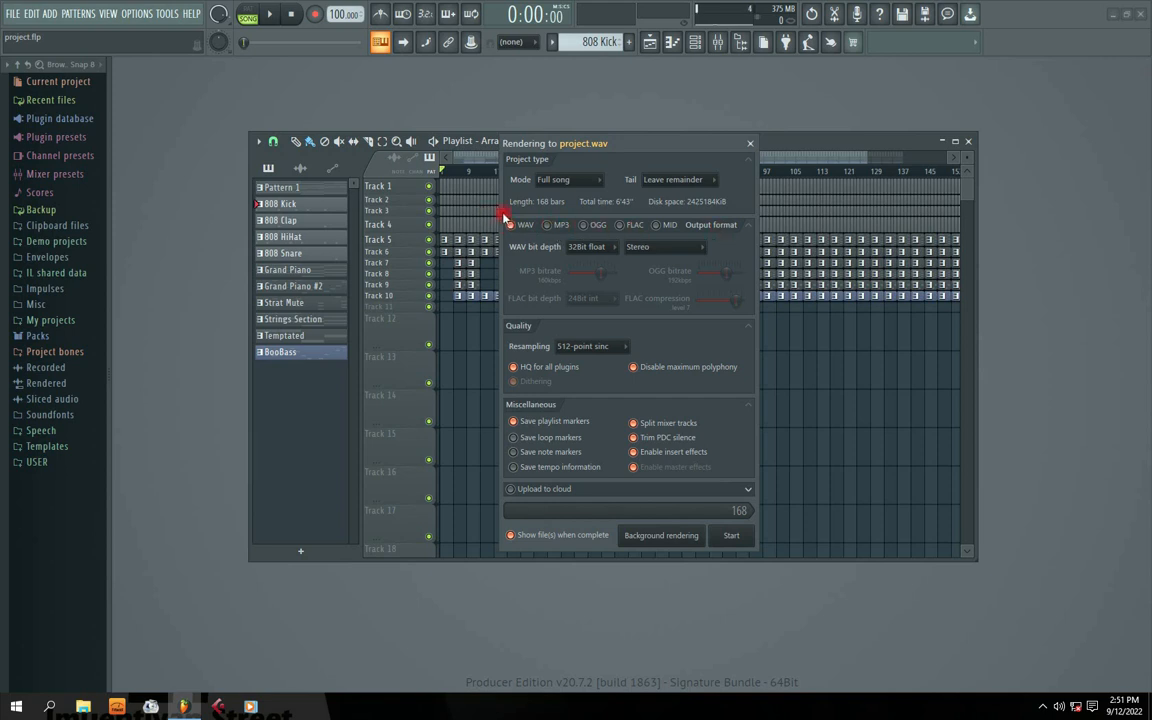
{"action": "left_click_drag", "start_coordinate": [634, 148], "coordinate": [612, 153]}
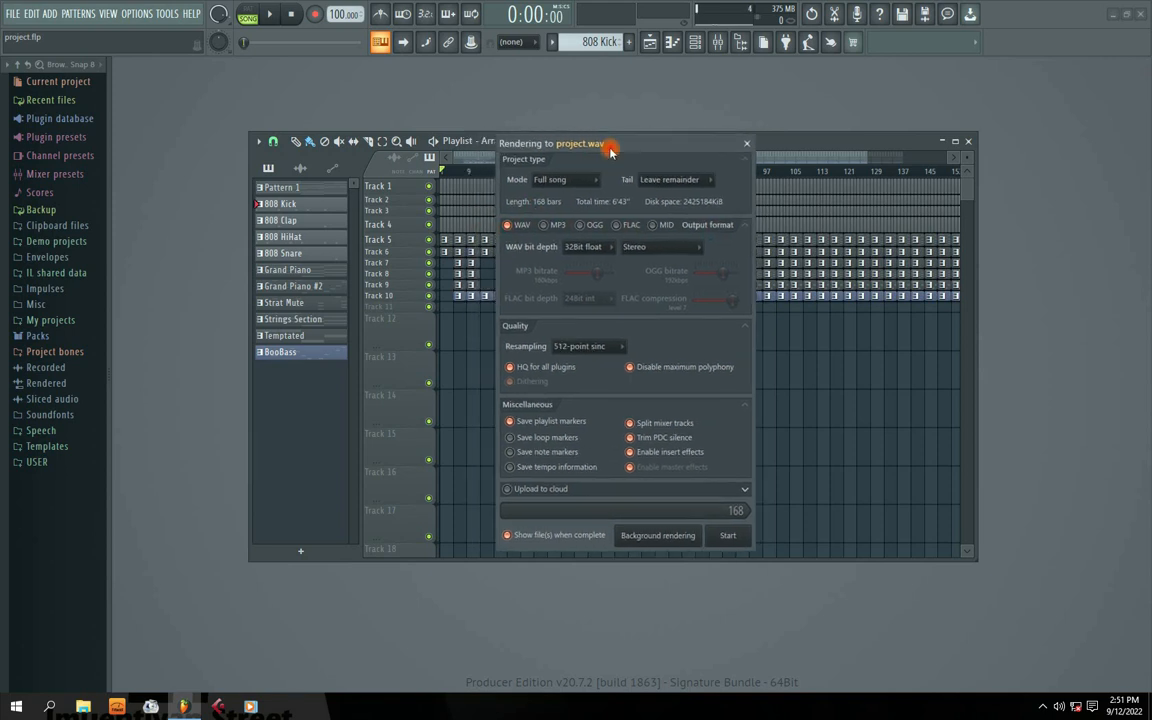
- Choose WAV output at 32Bit float depth and check the available resampling and FLAC bit depth options
{"action": "left_click", "coordinate": [510, 225]}
{"action": "left_click", "coordinate": [510, 226]}
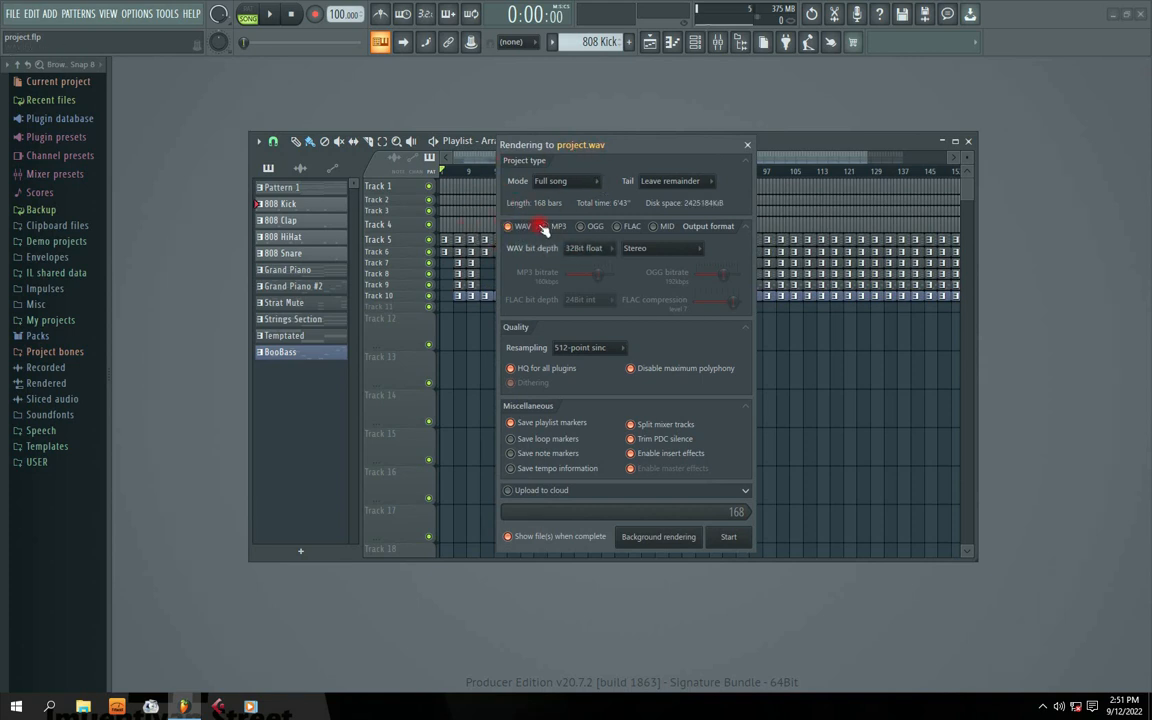
{"action": "left_click", "coordinate": [610, 250]}
{"action": "left_click", "coordinate": [586, 287]}
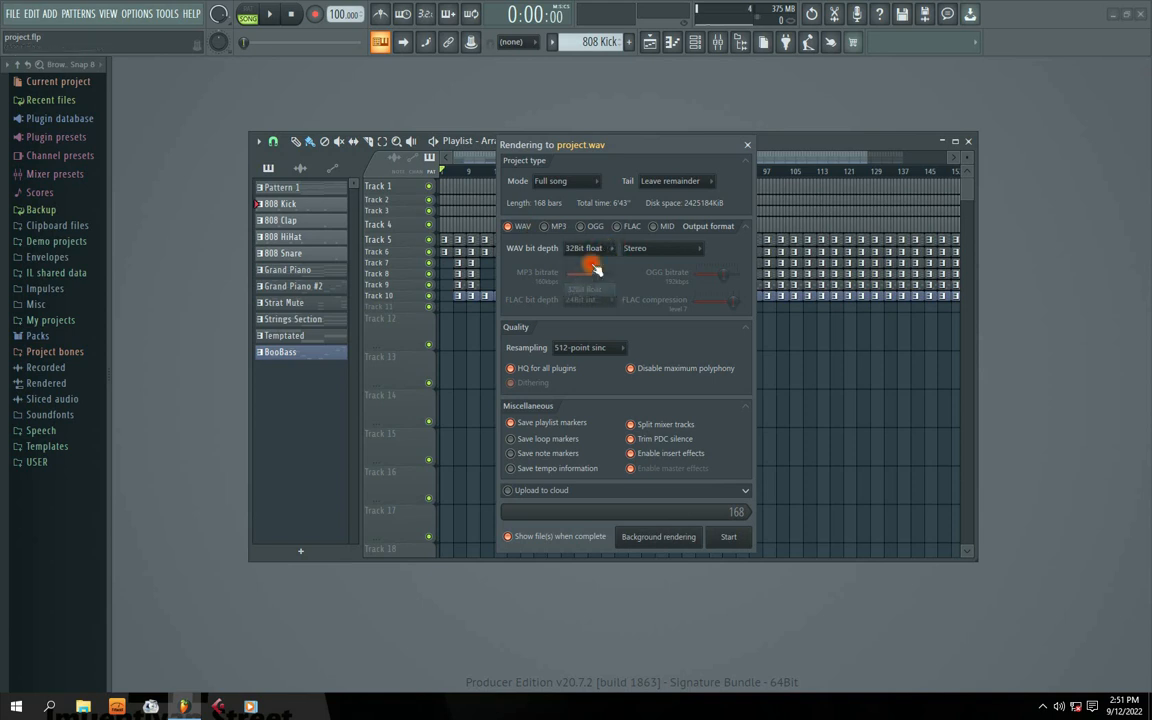
{"action": "left_click", "coordinate": [620, 350]}
{"action": "left_click", "coordinate": [590, 257]}
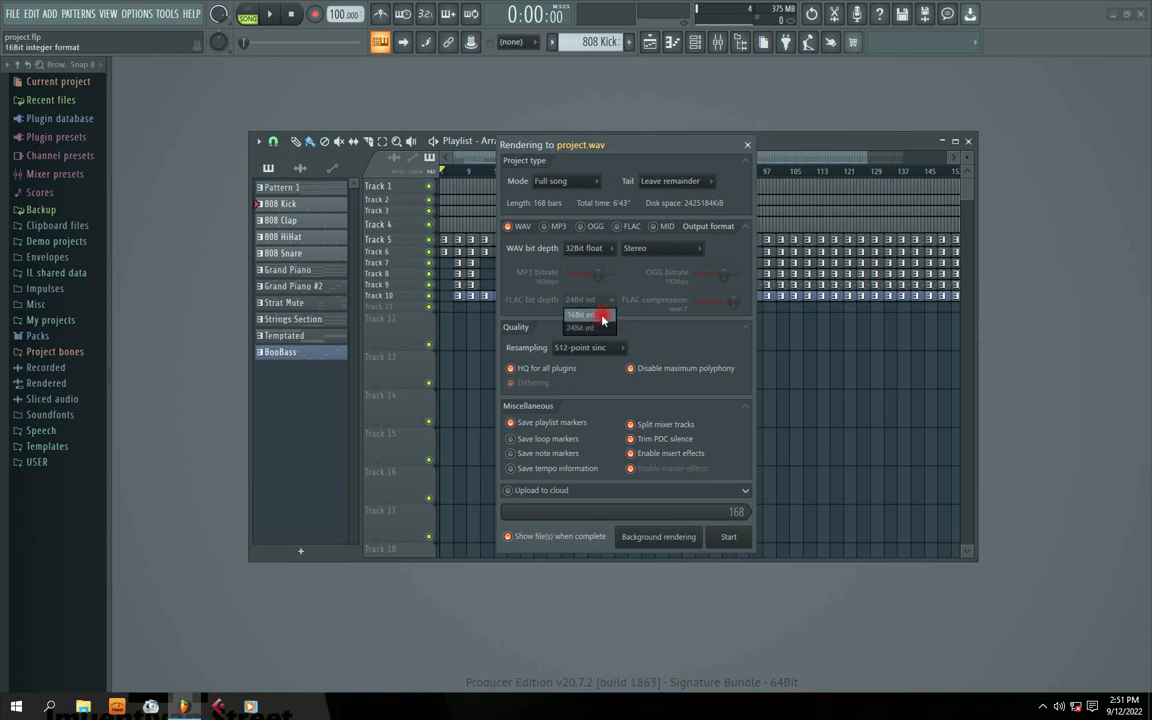
- Render the mixer tracks as separate WAV files and look over the exported files in the stemssss folder
{"action": "left_click_drag", "start_coordinate": [628, 144], "coordinate": [607, 133]}
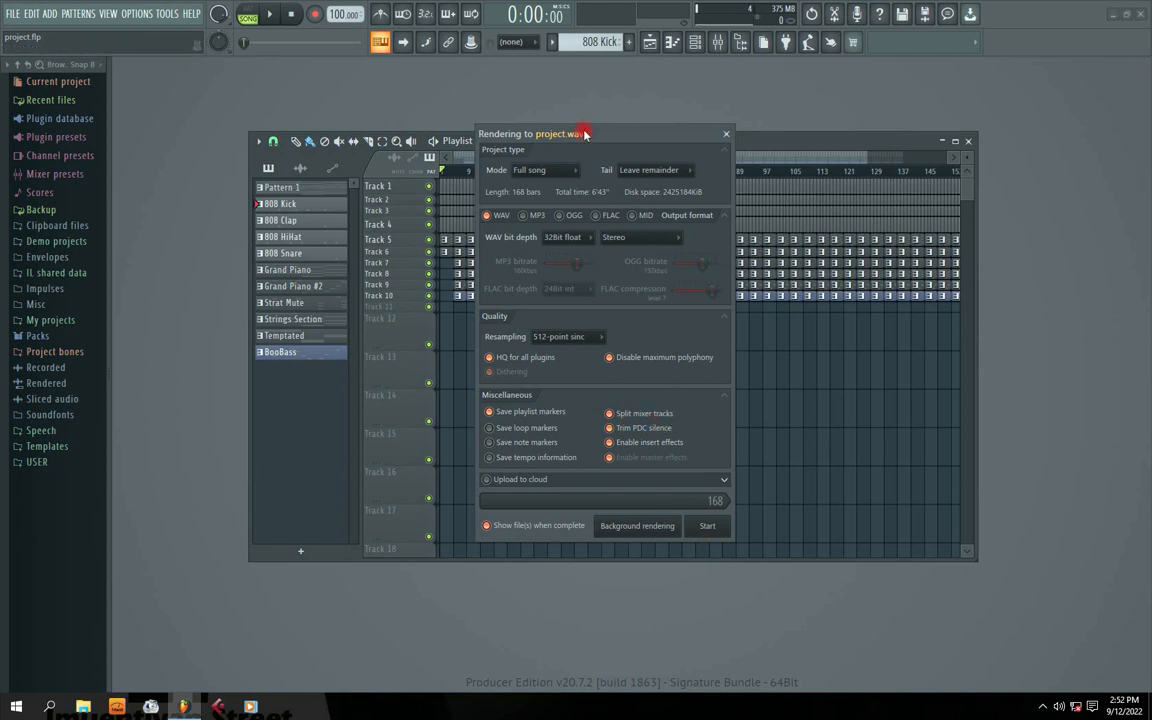
{"action": "left_click_drag", "start_coordinate": [586, 131], "coordinate": [576, 115]}
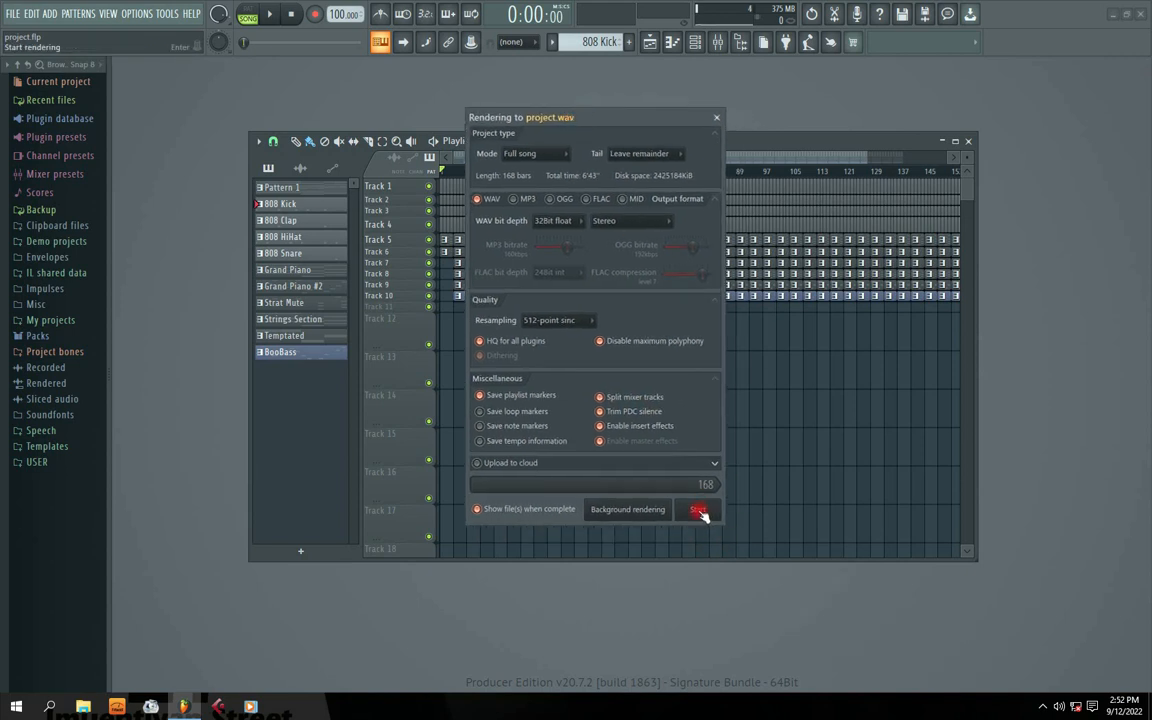
{"action": "left_click", "coordinate": [698, 510]}
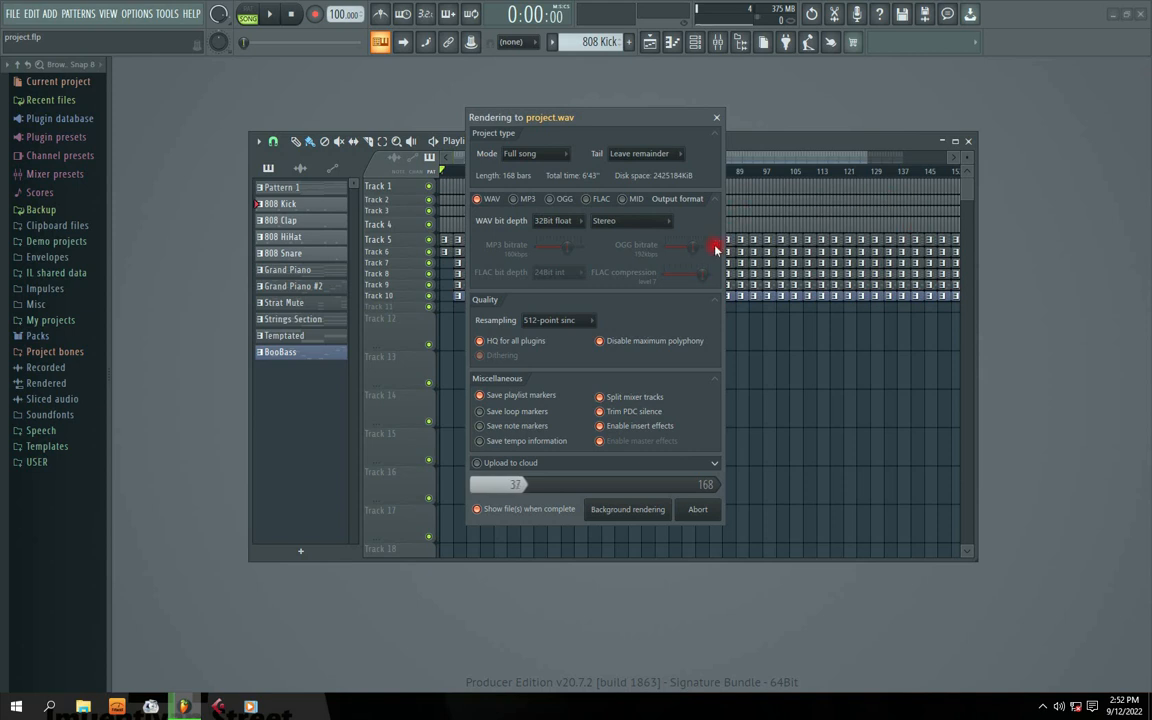
{"action": "left_click_drag", "start_coordinate": [574, 125], "coordinate": [591, 117]}
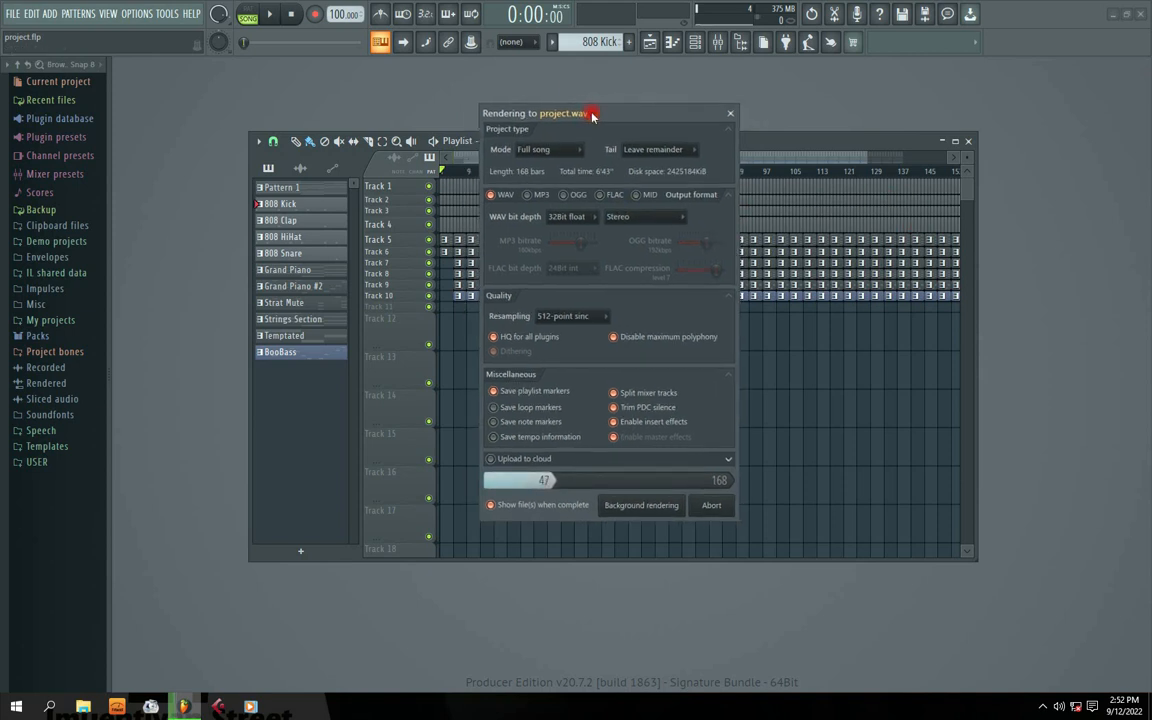
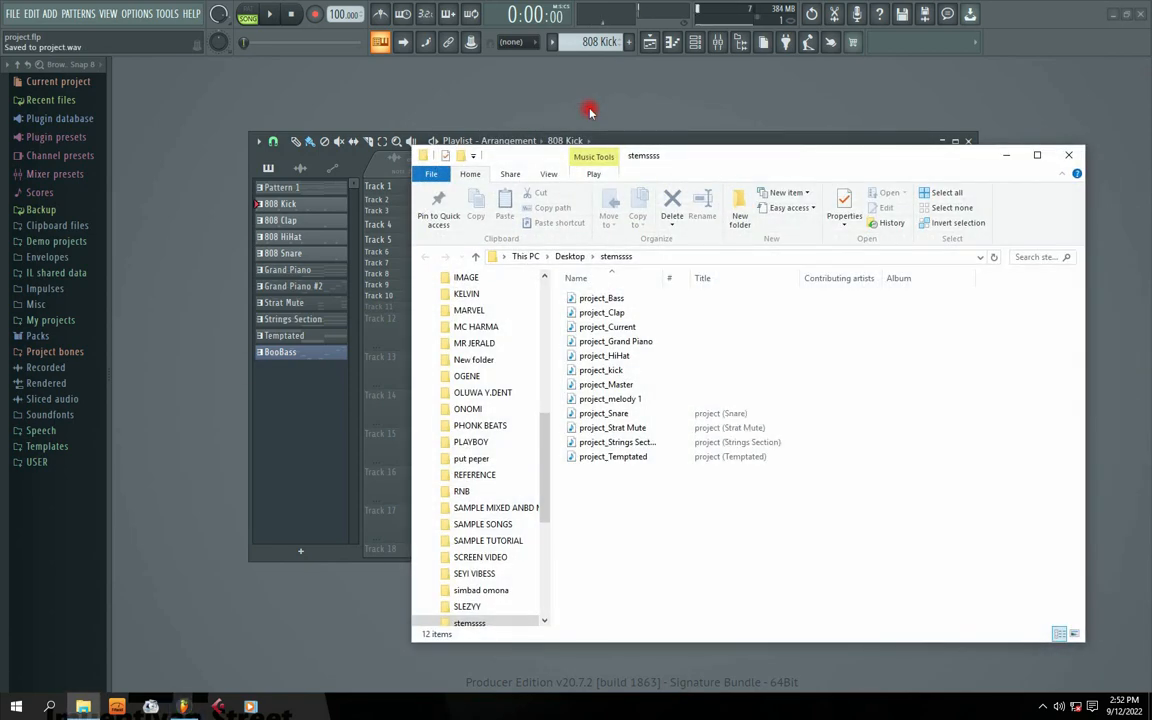
{"action": "left_click_drag", "start_coordinate": [680, 160], "coordinate": [550, 136]}
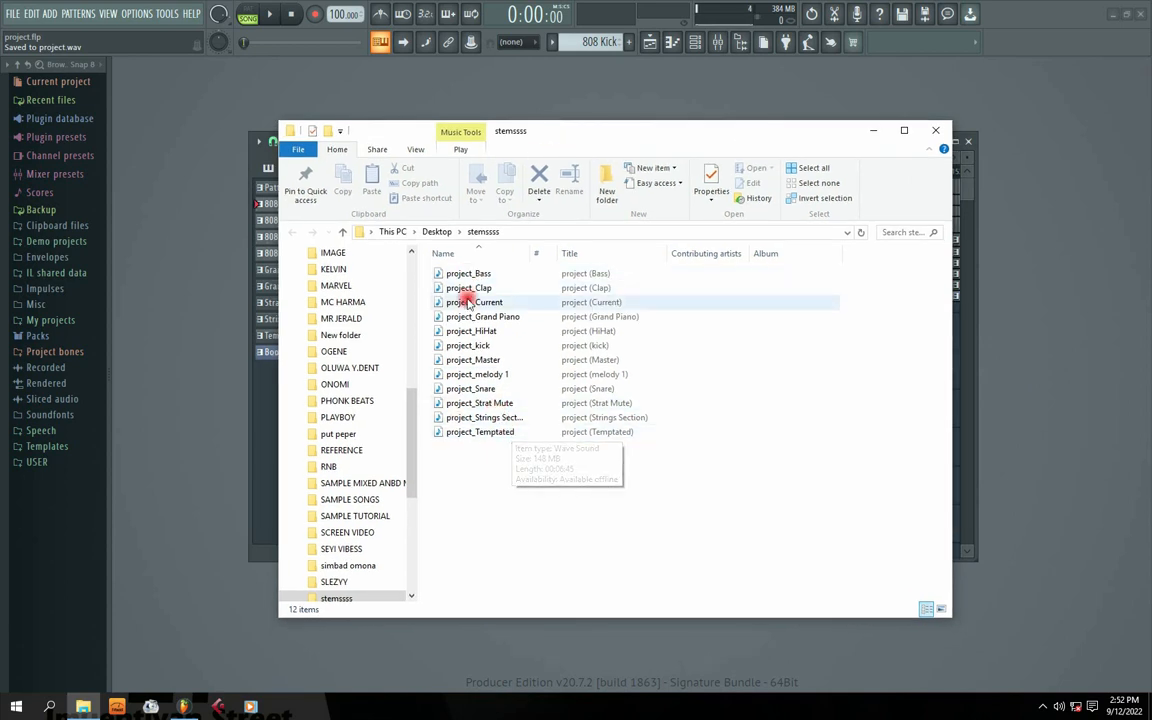
{"action": "left_click_drag", "start_coordinate": [627, 134], "coordinate": [650, 137]}
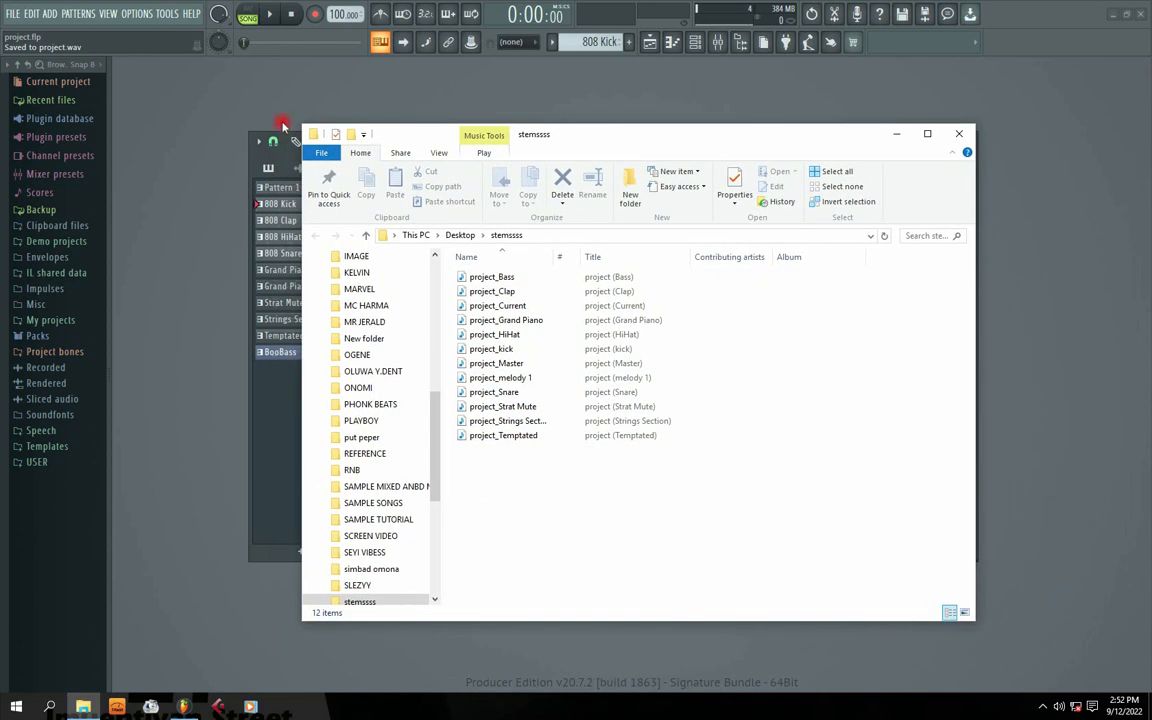
- Create a new Basic 808 project and enlarge its Playlist window to fill the workspace
{"action": "left_click", "coordinate": [13, 13]}
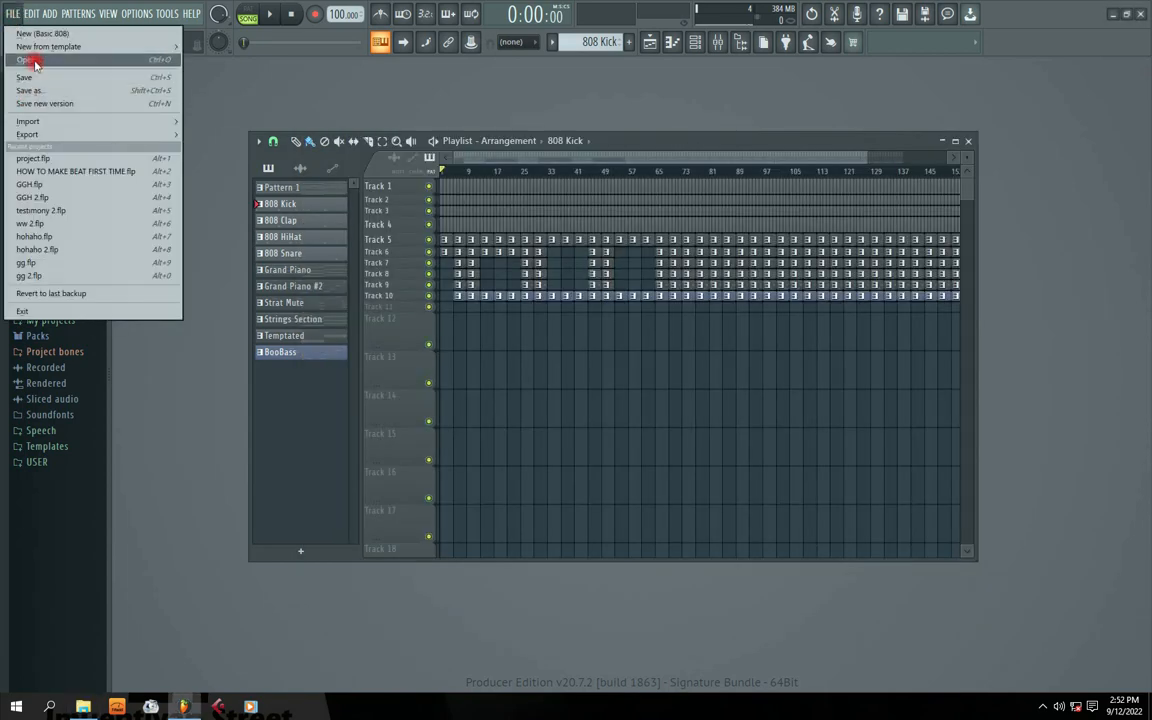
{"action": "left_click", "coordinate": [28, 34]}
{"action": "left_click", "coordinate": [592, 390]}
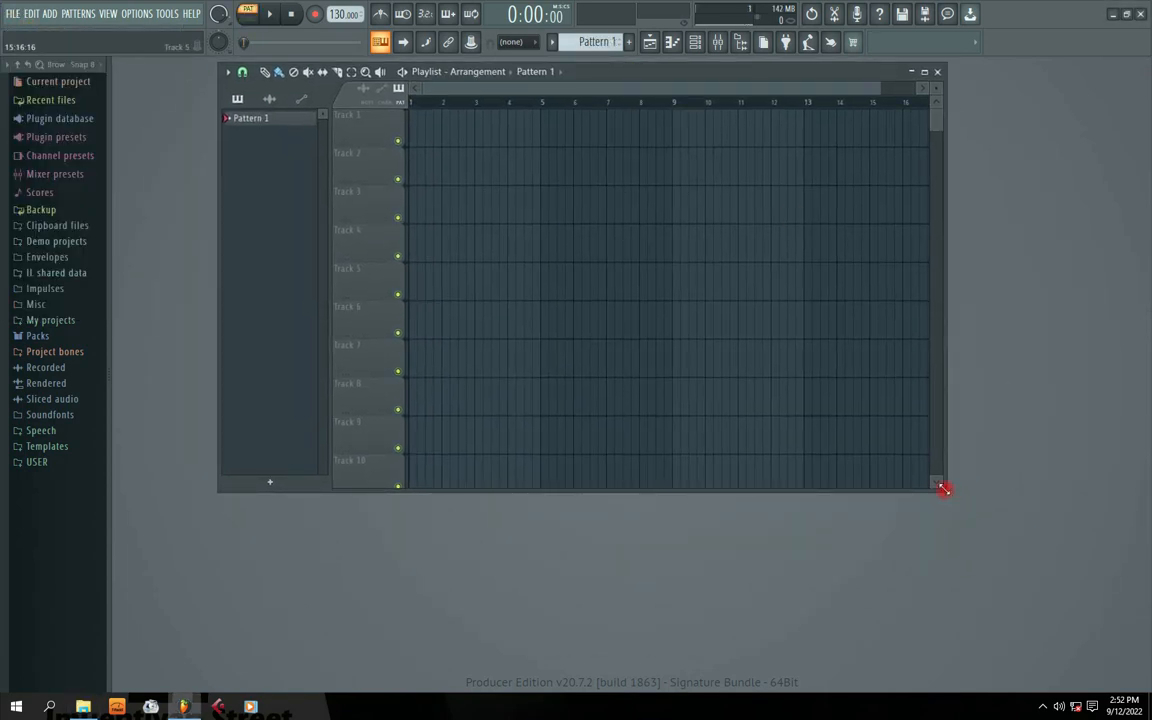
{"action": "left_click_drag", "start_coordinate": [944, 489], "coordinate": [1140, 690]}
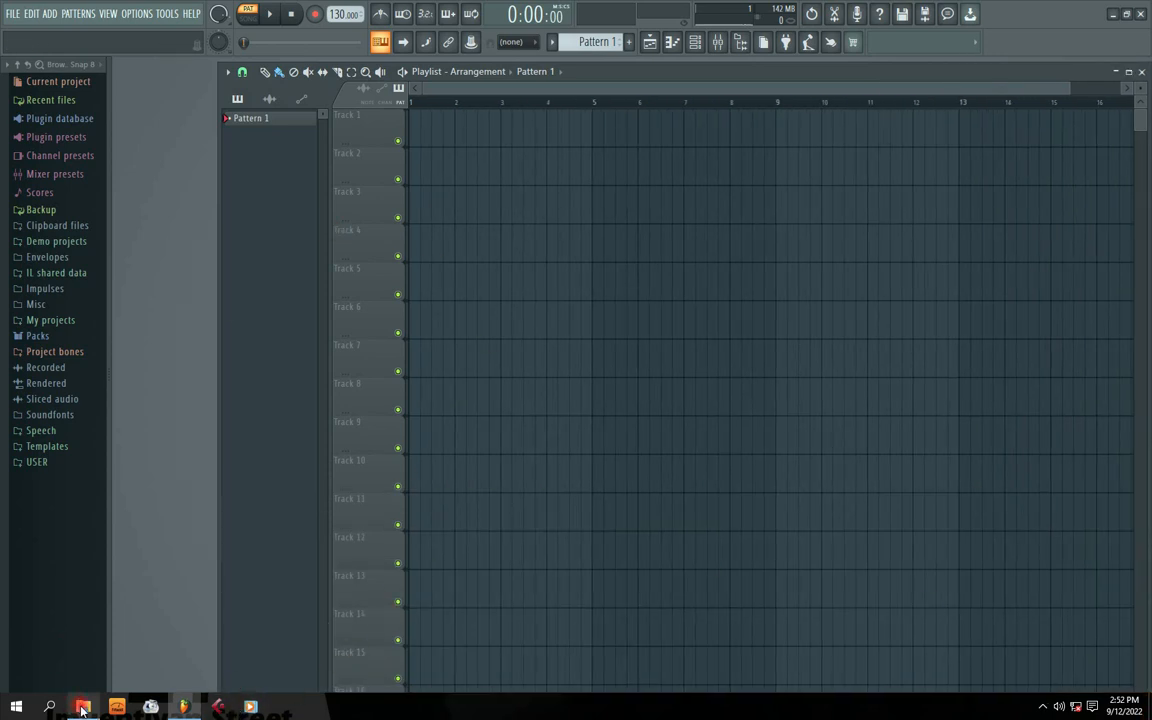
- Bring all the exported stems from the stemssss folder into the Playlist at bar 1, starting on Track 1, and show their full length
{"action": "left_click", "coordinate": [83, 707]}
{"action": "left_click_drag", "start_coordinate": [482, 130], "coordinate": [1000, 190]}
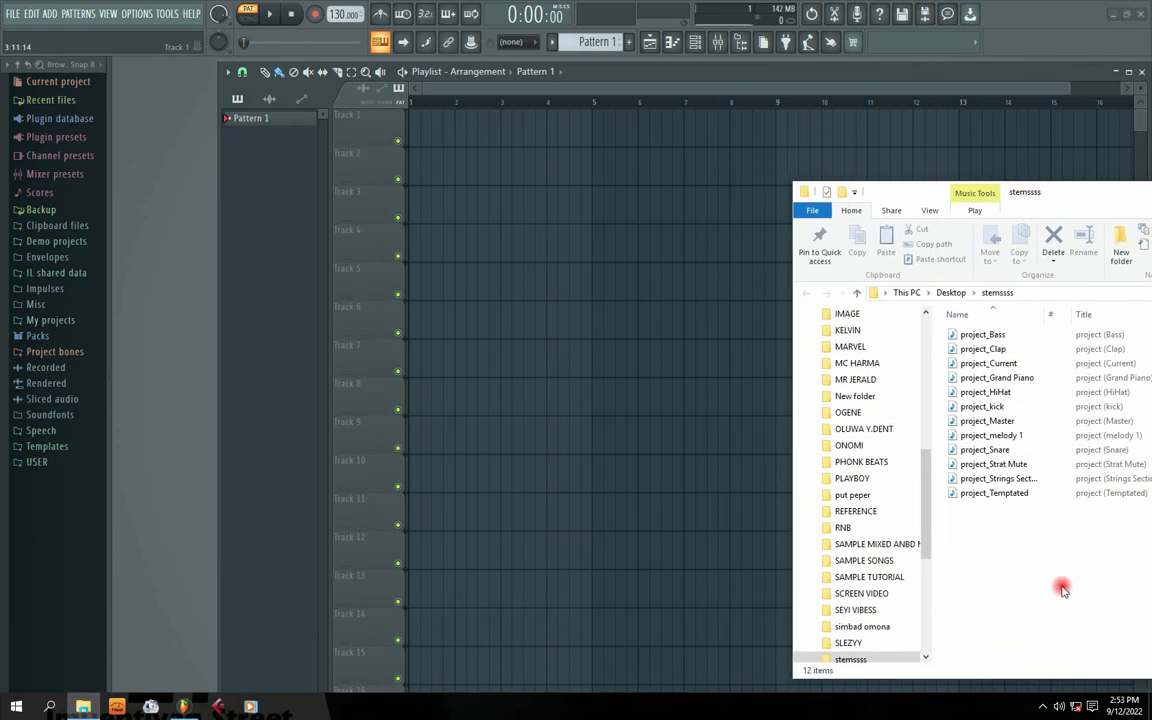
{"action": "left_click_drag", "start_coordinate": [1062, 590], "coordinate": [411, 128]}
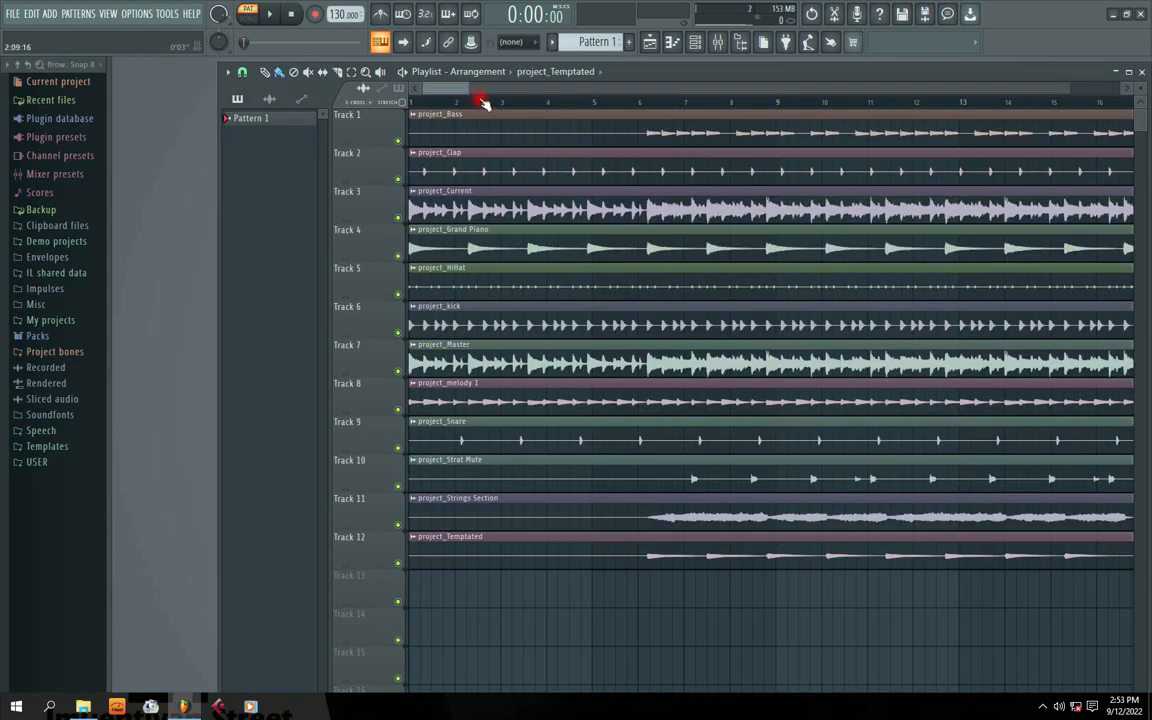
{"action": "left_click_drag", "start_coordinate": [466, 92], "coordinate": [792, 103]}
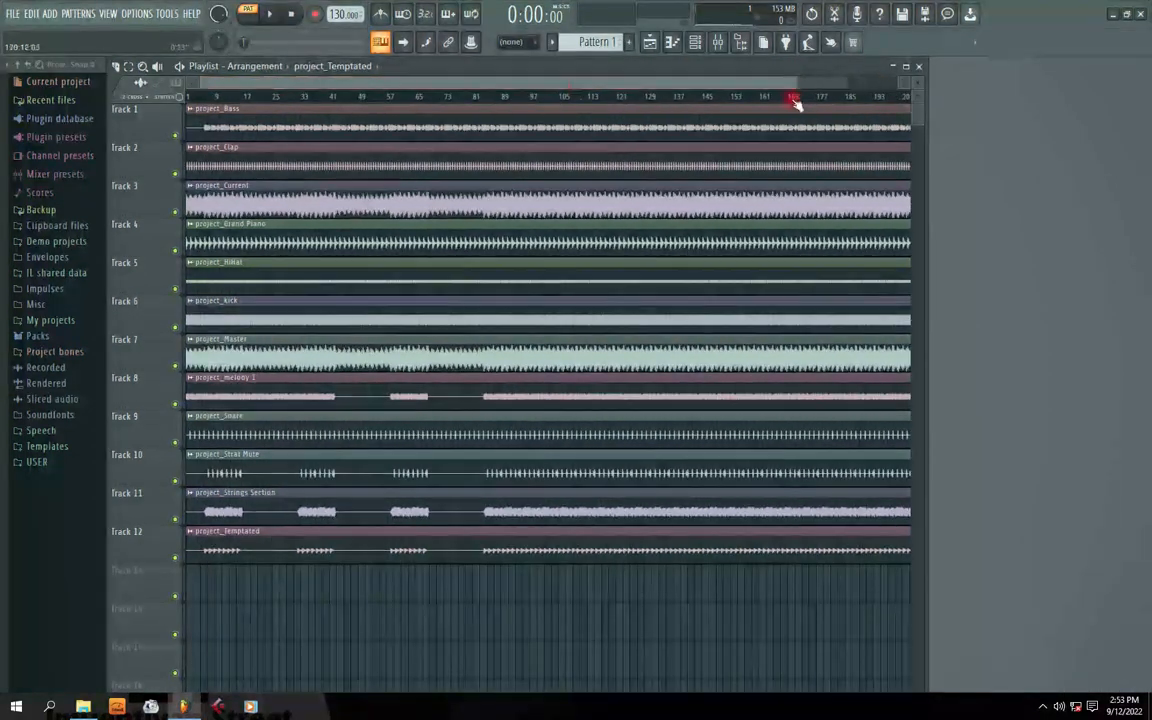
{"action": "double_click", "coordinate": [487, 70]}
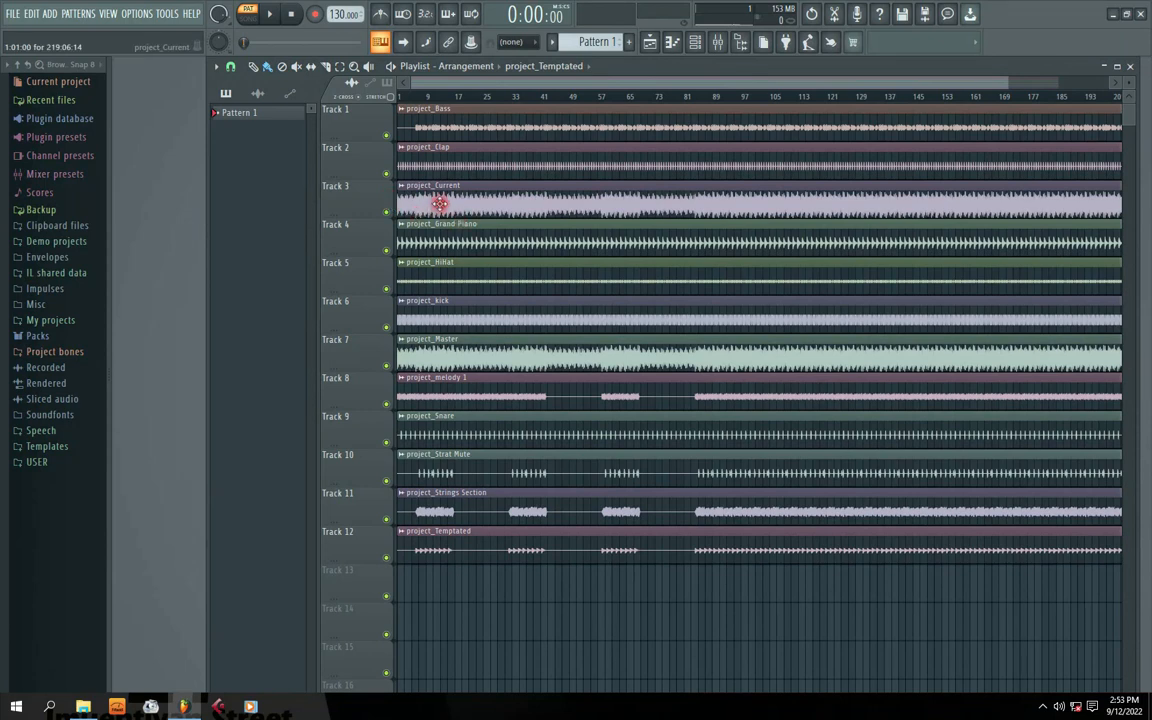
- Solo the project_Current stem on Track 3, glance at the Mixer, and play the track in song mode
{"action": "left_click", "coordinate": [387, 212], "text": "ctrl"}
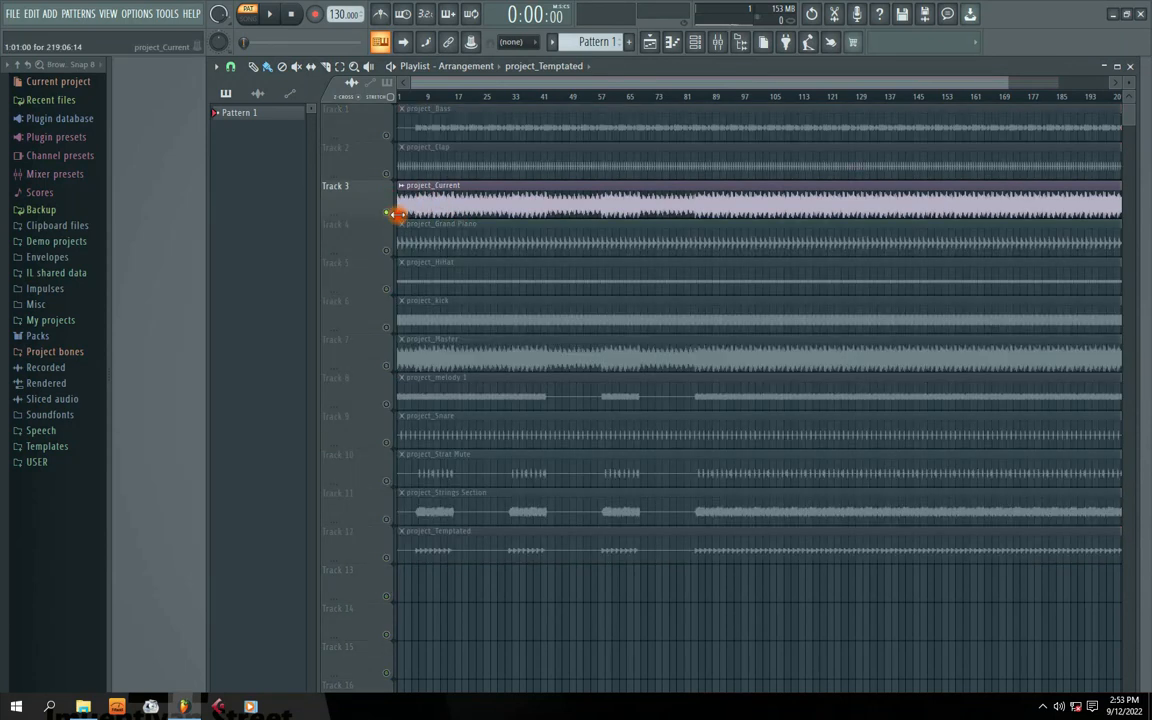
{"action": "left_click", "coordinate": [721, 44]}
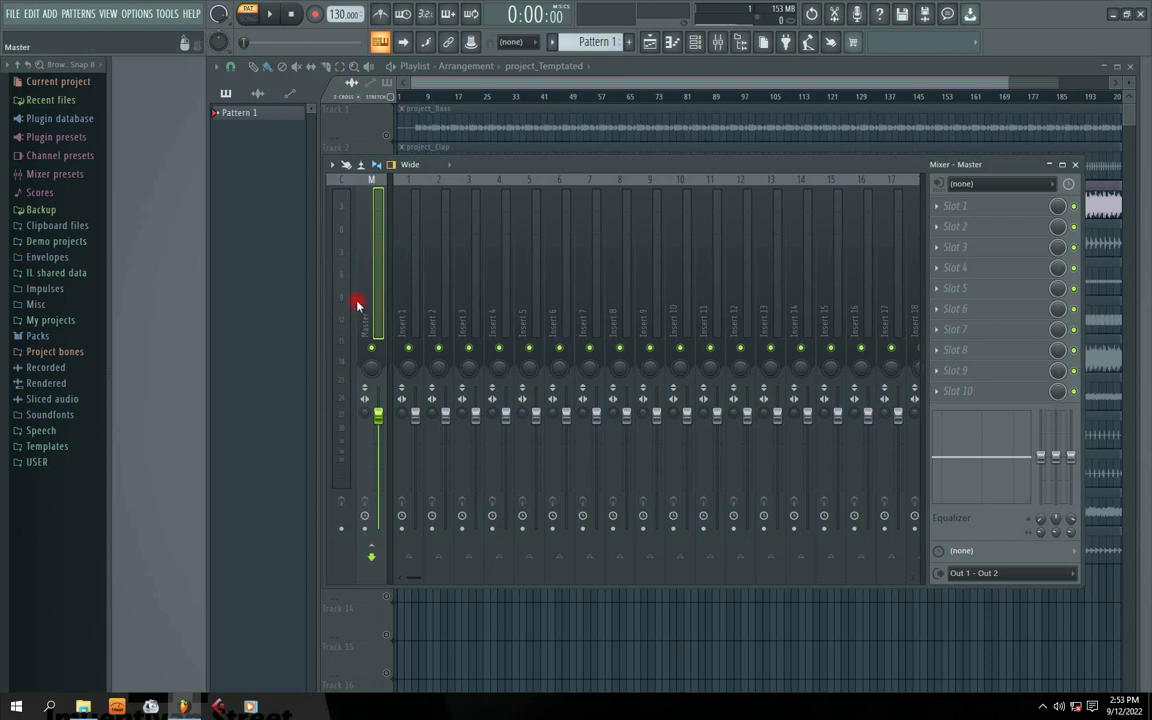
{"action": "left_click", "coordinate": [1075, 164]}
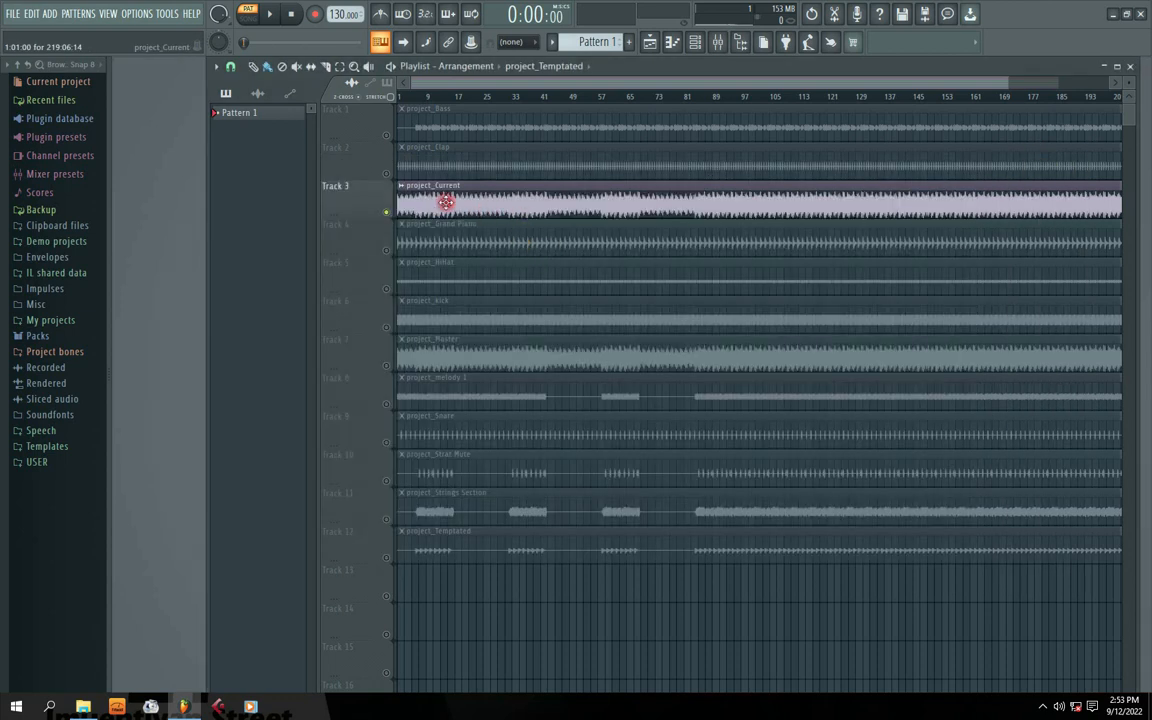
{"action": "right_click", "coordinate": [381, 213]}
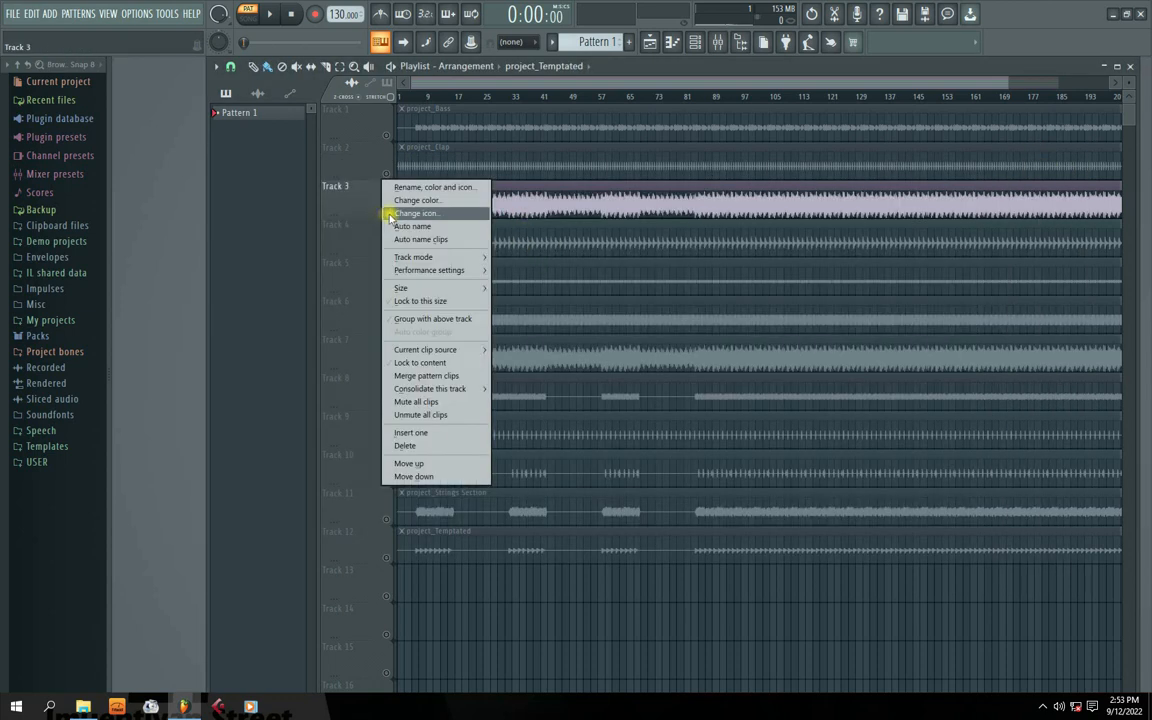
{"action": "left_click", "coordinate": [363, 214]}
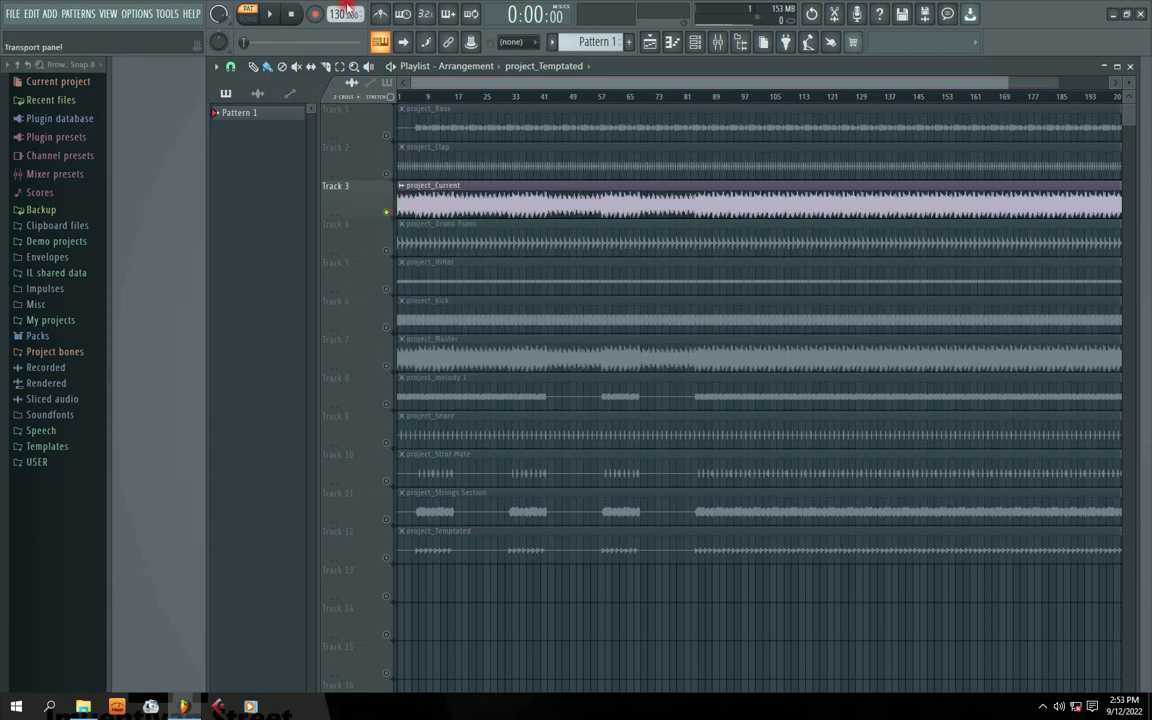
{"action": "left_click", "coordinate": [271, 14]}
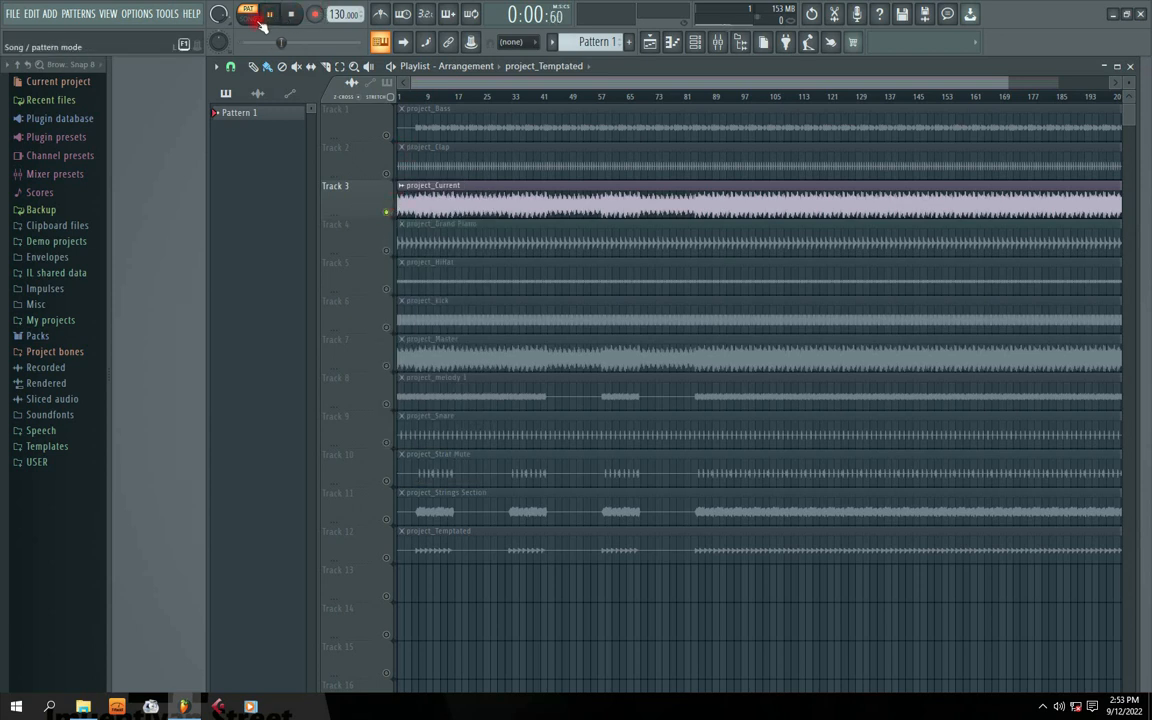
{"action": "left_click", "coordinate": [248, 17]}
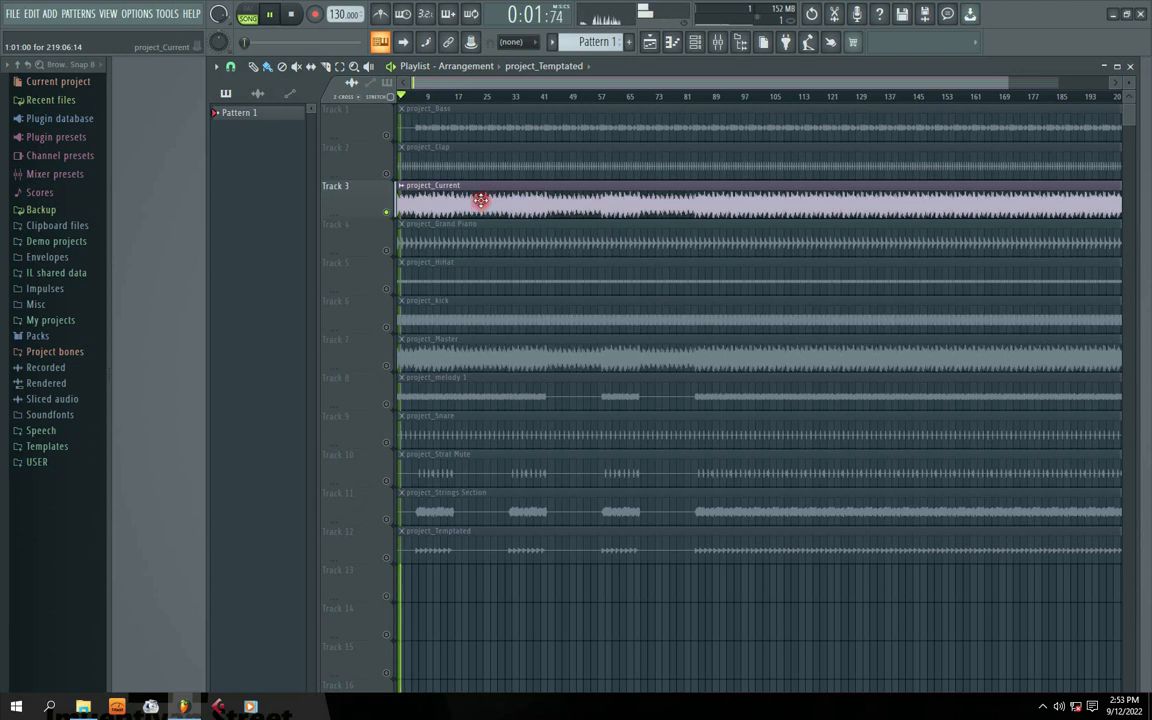
- Stop playback and delete Track 3, which holds the project_Current stem, from the Playlist
{"action": "key", "text": "space"}
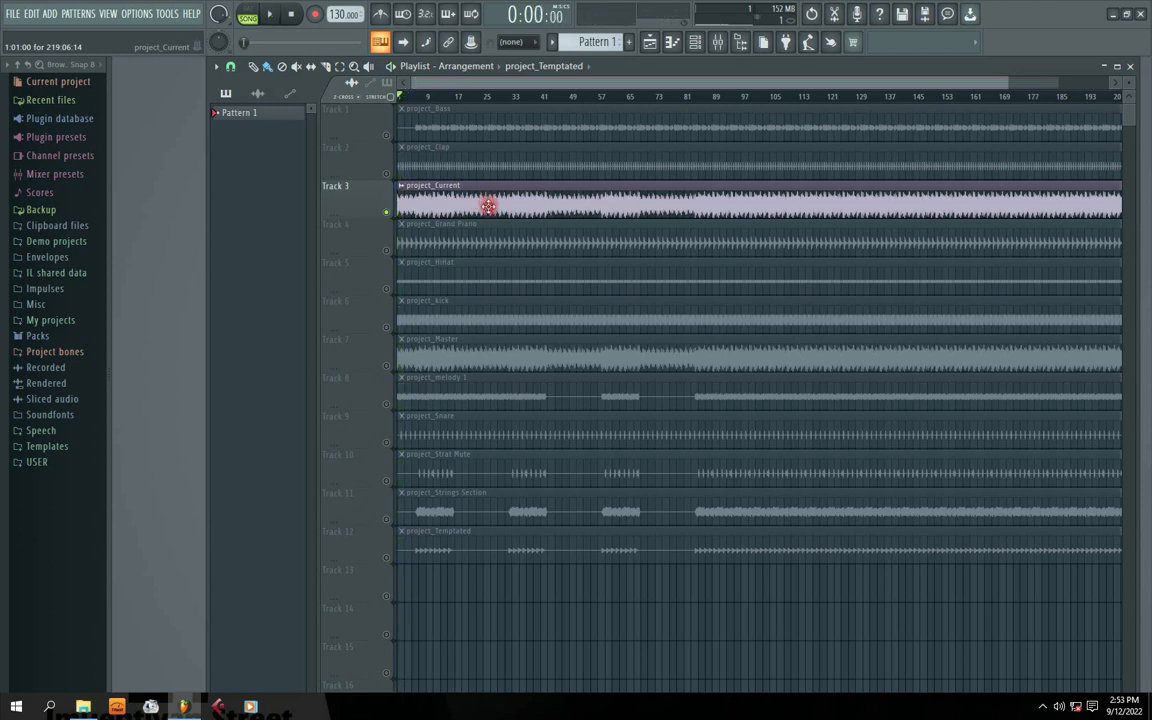
{"action": "right_click", "coordinate": [372, 190]}
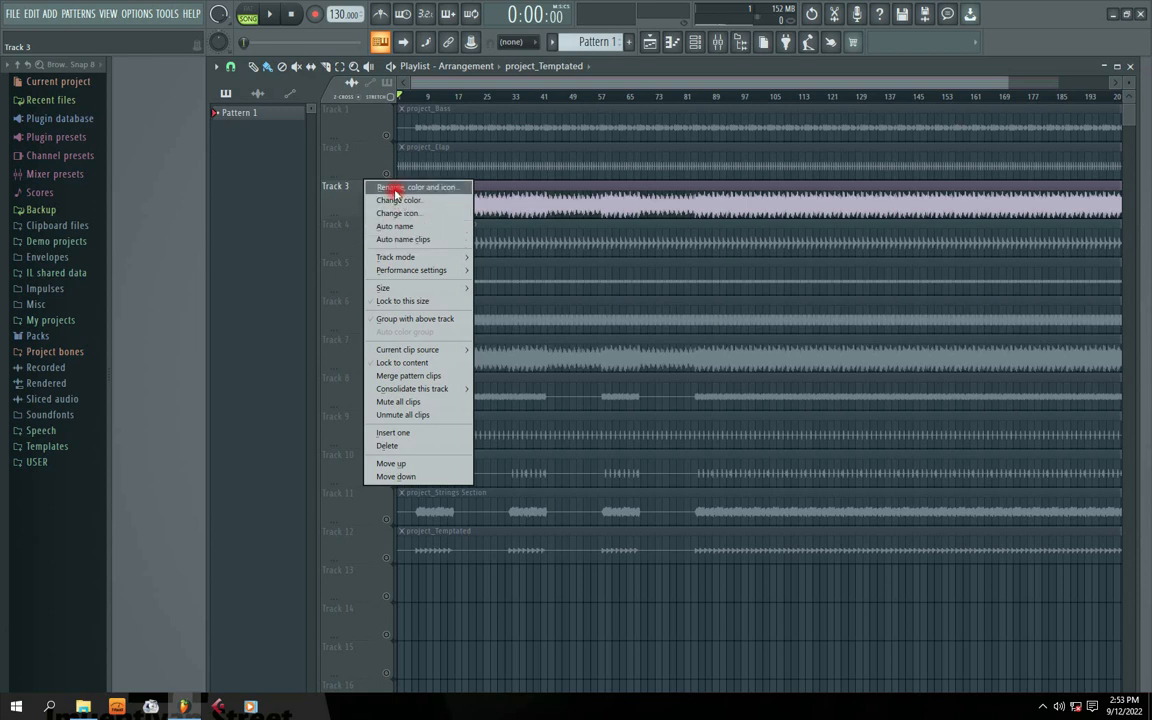
{"action": "left_click", "coordinate": [390, 445]}
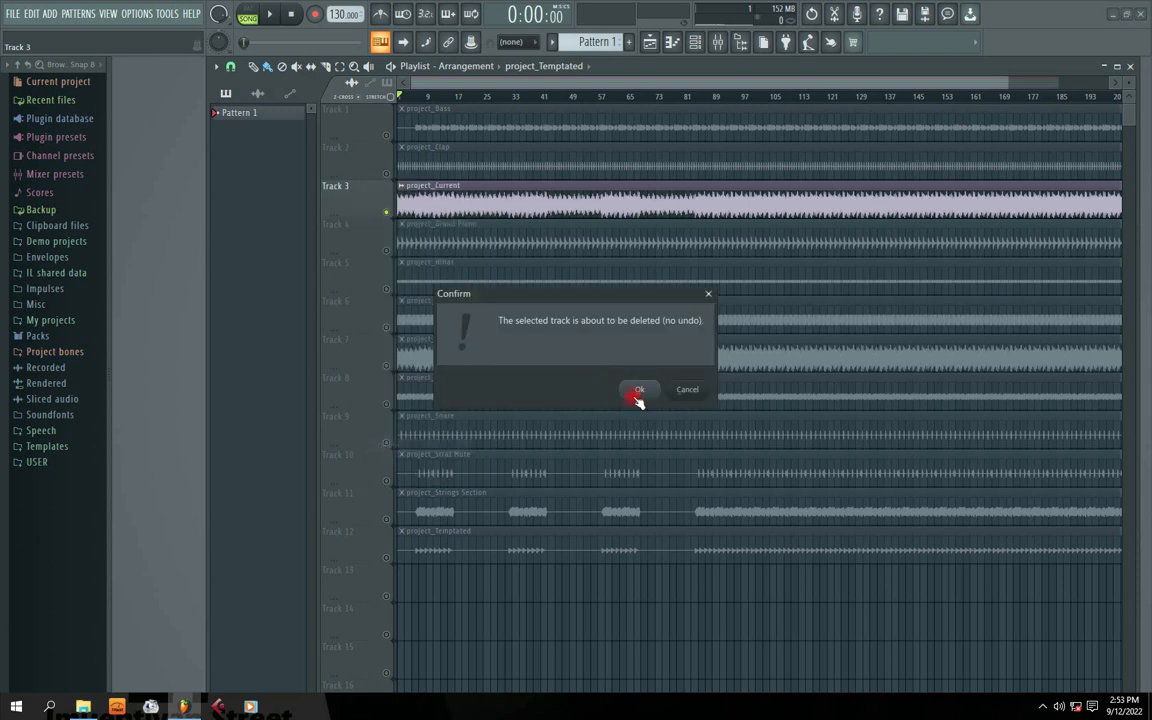
{"action": "left_click", "coordinate": [635, 392]}
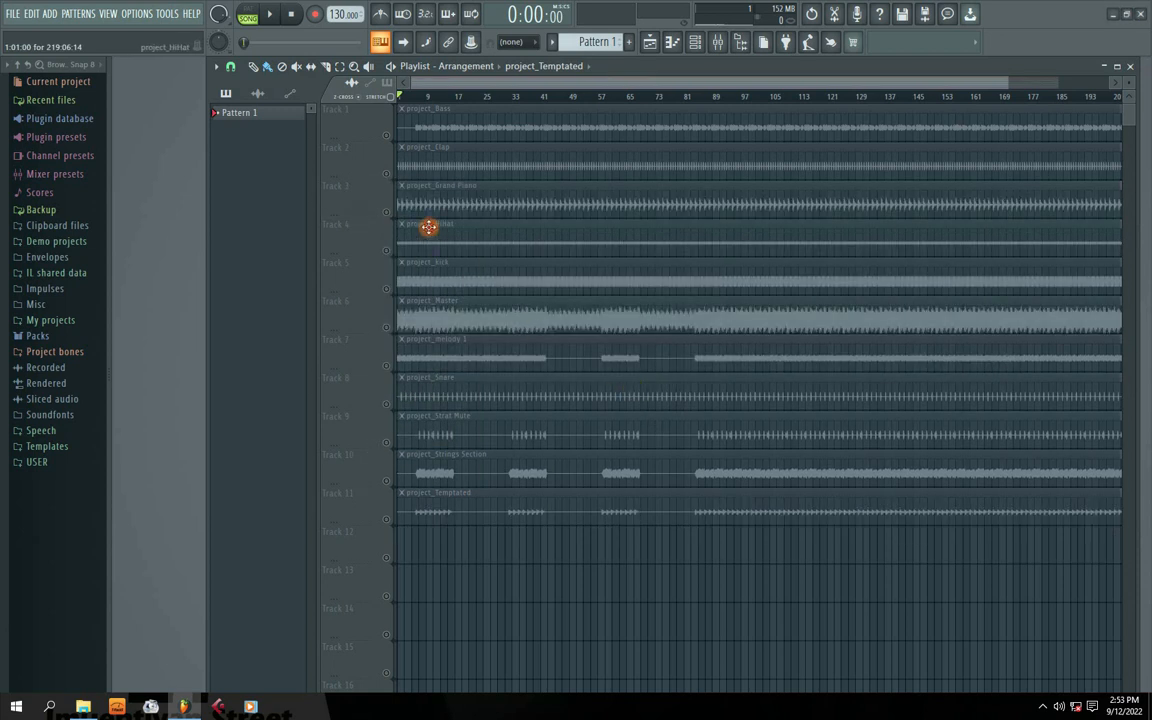
- Unmute the project_Master stem on Track 6, play it briefly, and delete that track
{"action": "left_click", "coordinate": [387, 322]}
{"action": "key", "text": "space"}
{"action": "key", "text": "space"}
{"action": "right_click", "coordinate": [372, 322]}
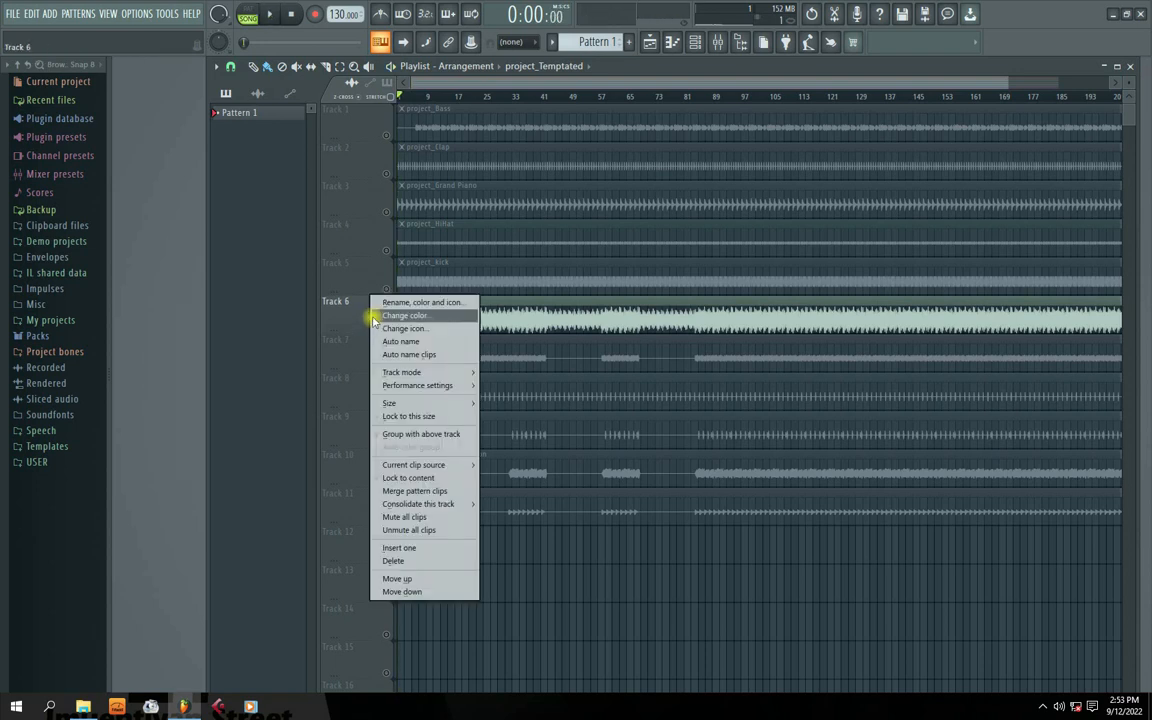
{"action": "left_click", "coordinate": [393, 561]}
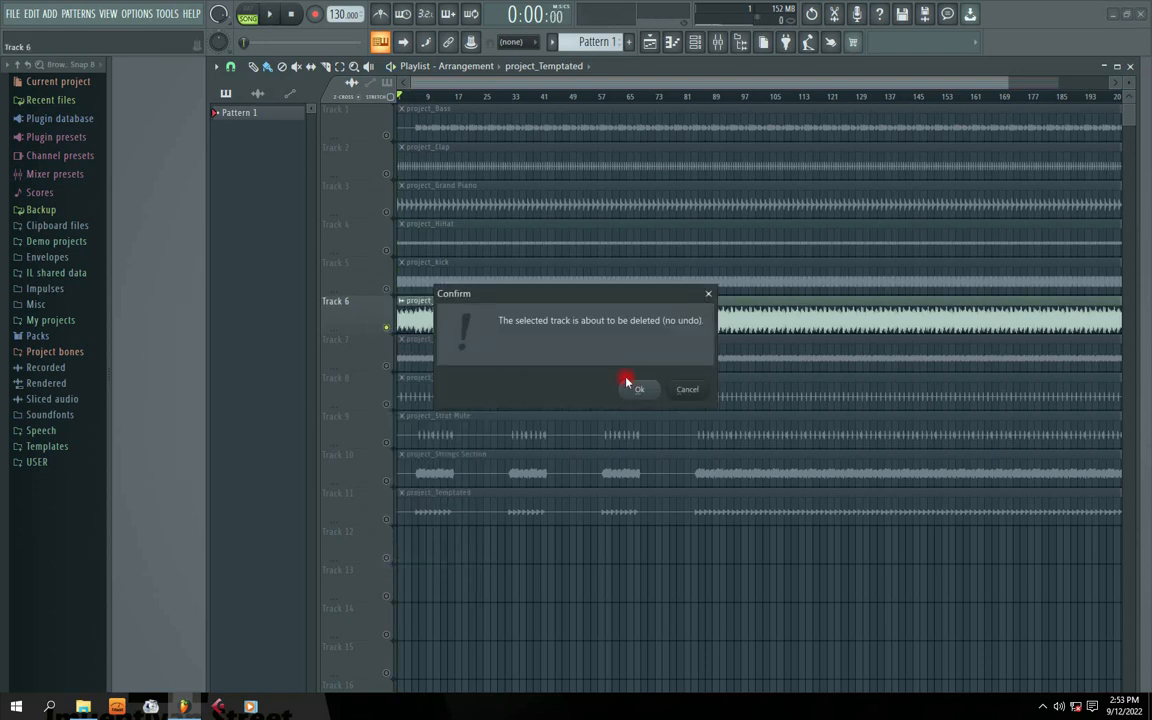
{"action": "left_click", "coordinate": [633, 386]}
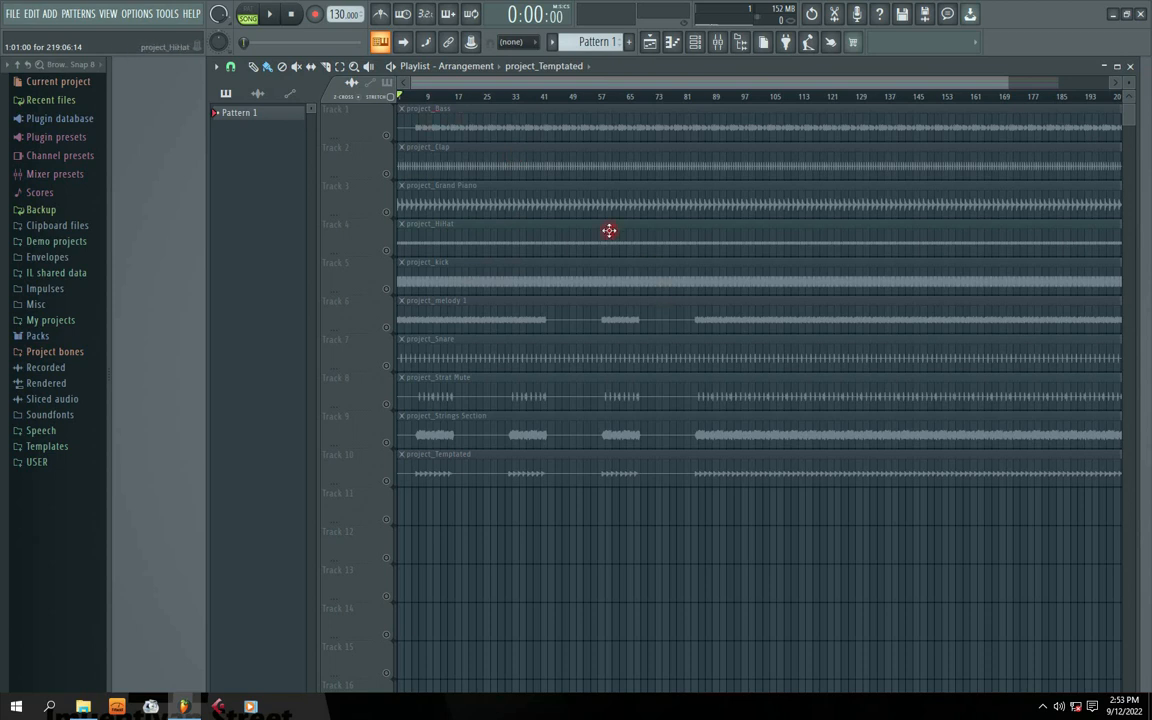
- Play the song while unmuting the stem tracks one by one from project_Bass on Track 1 to project_Temptated on Track 10, and stop playback
{"action": "left_click", "coordinate": [387, 135]}
{"action": "key", "text": "space"}
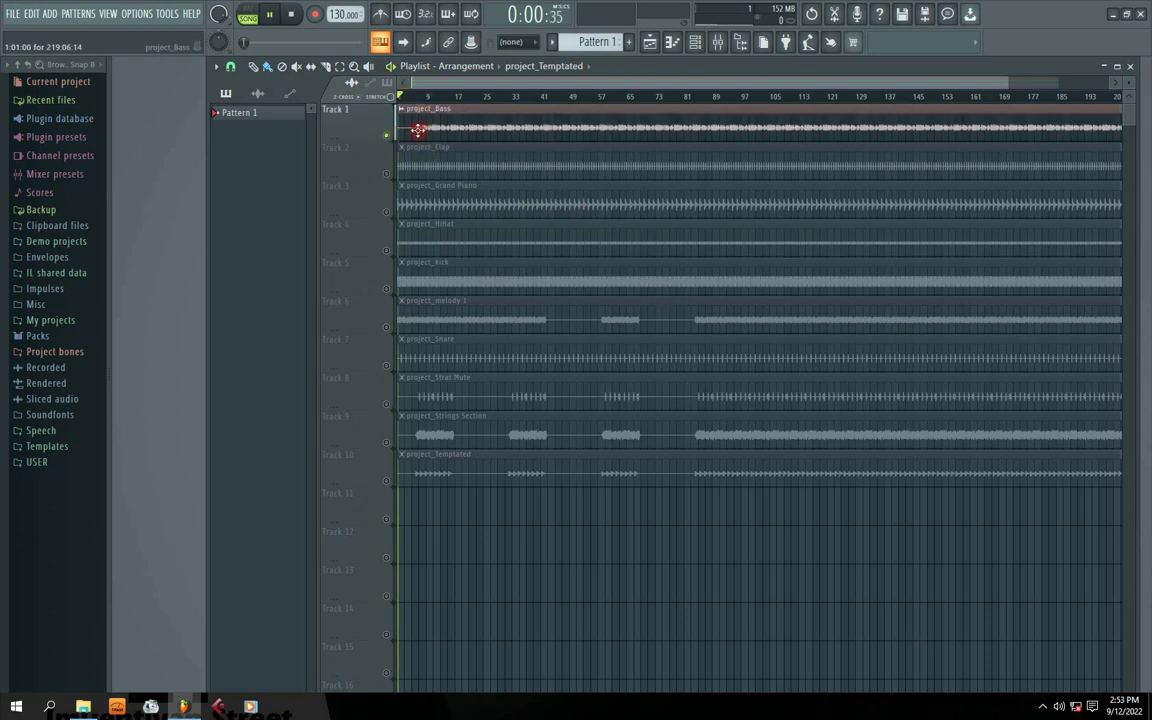
{"action": "left_click", "coordinate": [387, 174]}
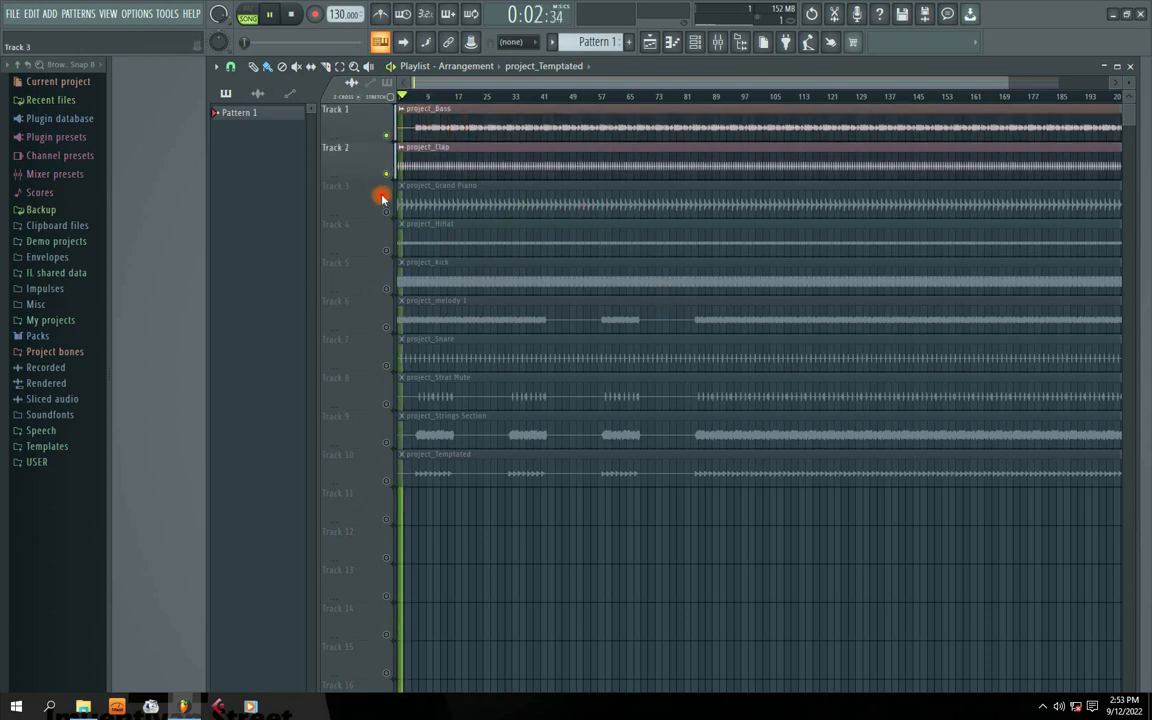
{"action": "left_click", "coordinate": [386, 212]}
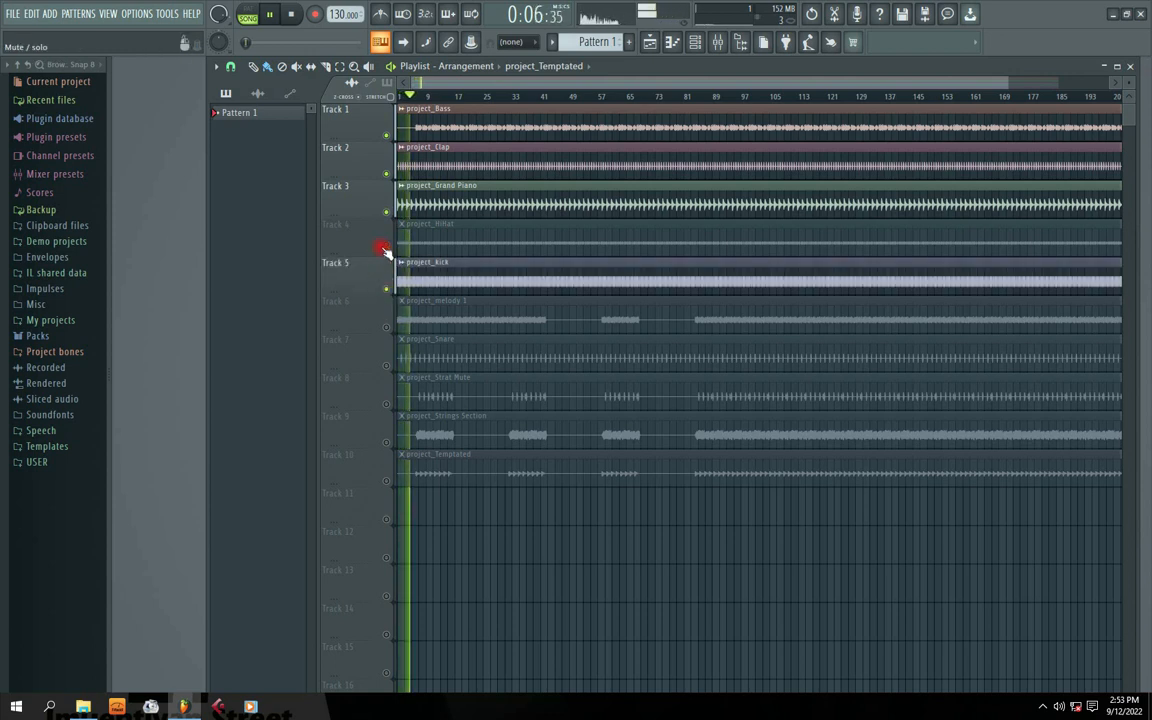
{"action": "left_click", "coordinate": [386, 250]}
{"action": "left_click", "coordinate": [386, 327]}
{"action": "left_click", "coordinate": [386, 364]}
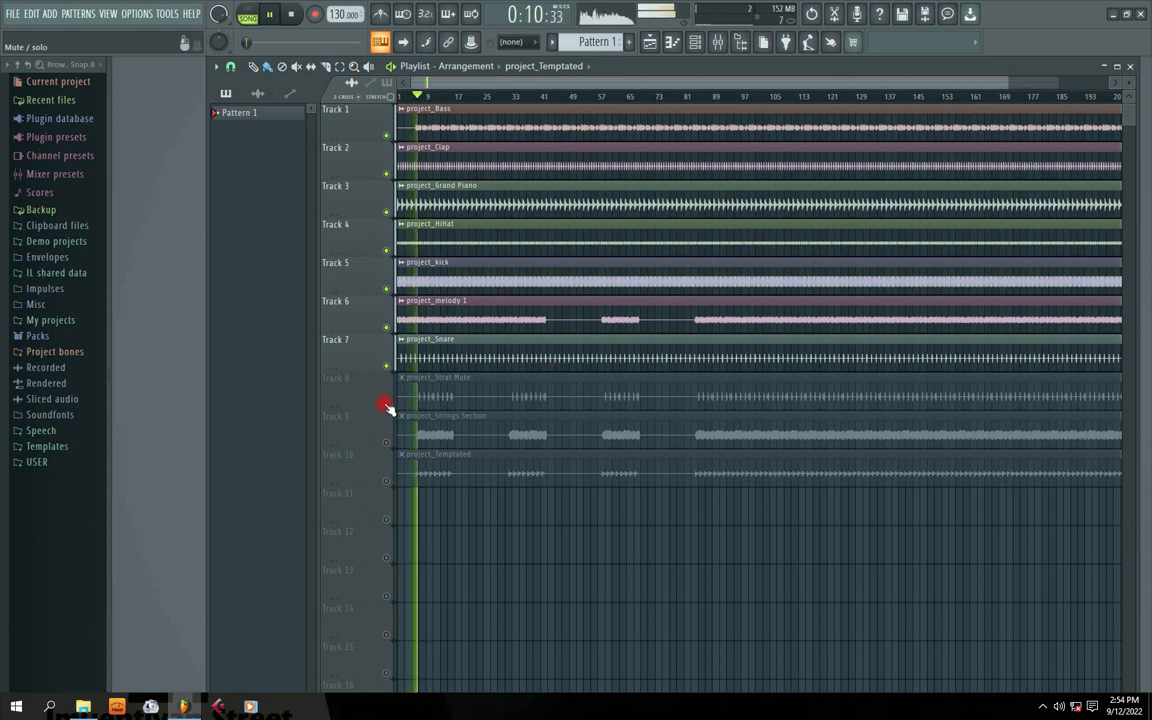
{"action": "left_click", "coordinate": [386, 404]}
{"action": "left_click", "coordinate": [386, 442]}
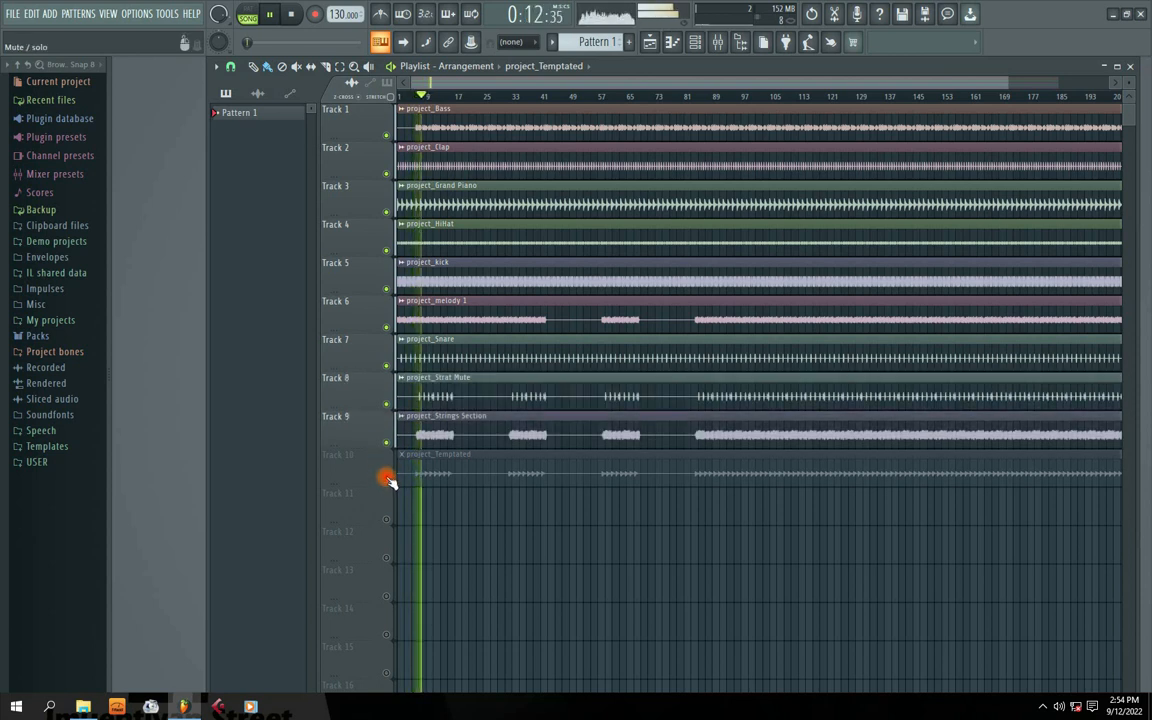
{"action": "left_click", "coordinate": [386, 481]}
{"action": "key", "text": "space"}
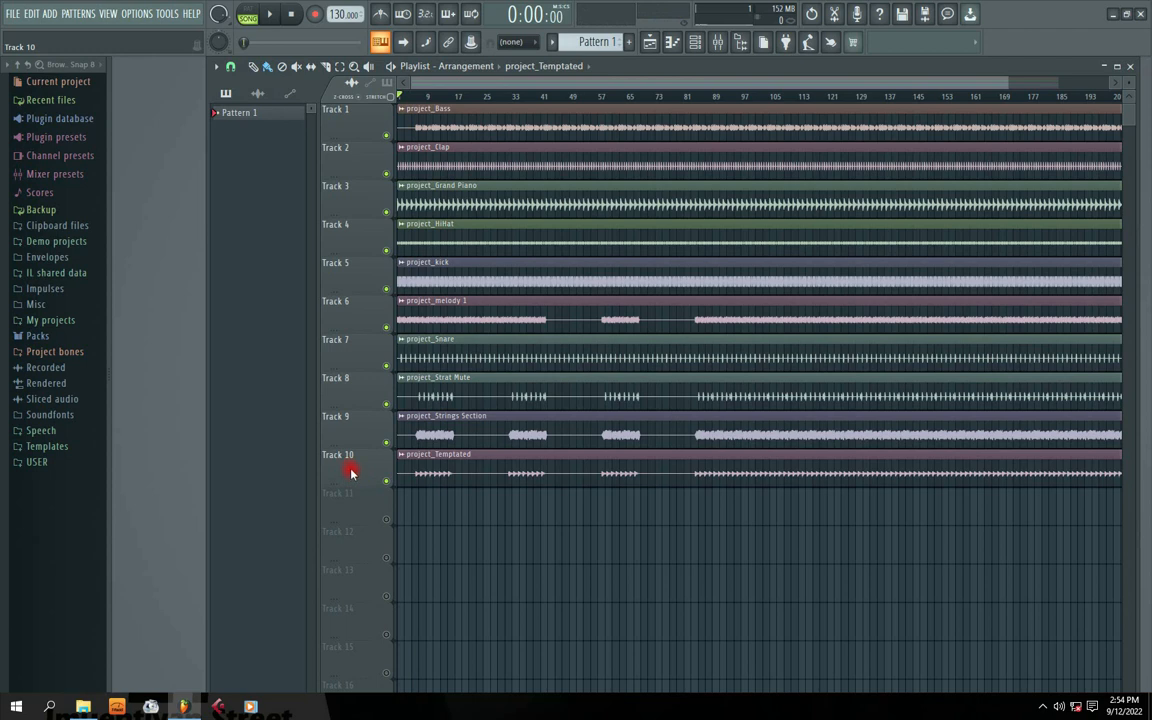
- Select the clips on Tracks 6 to 10 and make Track 10 slightly taller, leaving its name unedited
{"action": "left_click_drag", "start_coordinate": [350, 472], "coordinate": [363, 311]}
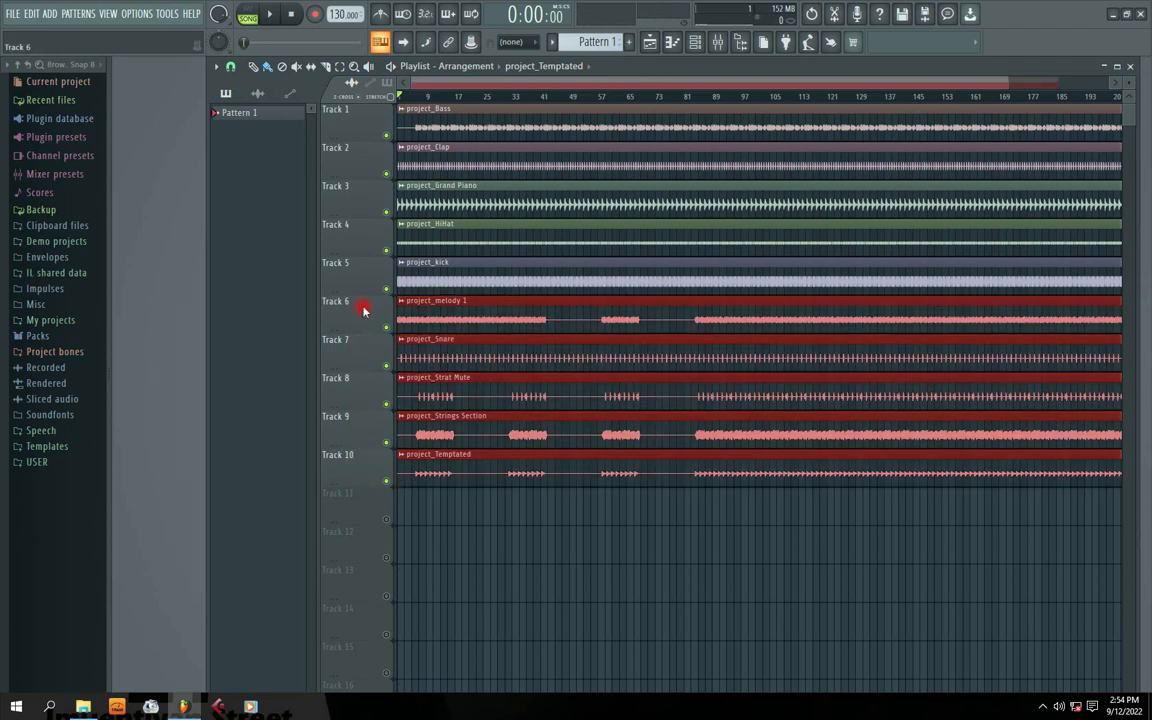
{"action": "left_click_drag", "start_coordinate": [355, 482], "coordinate": [355, 500]}
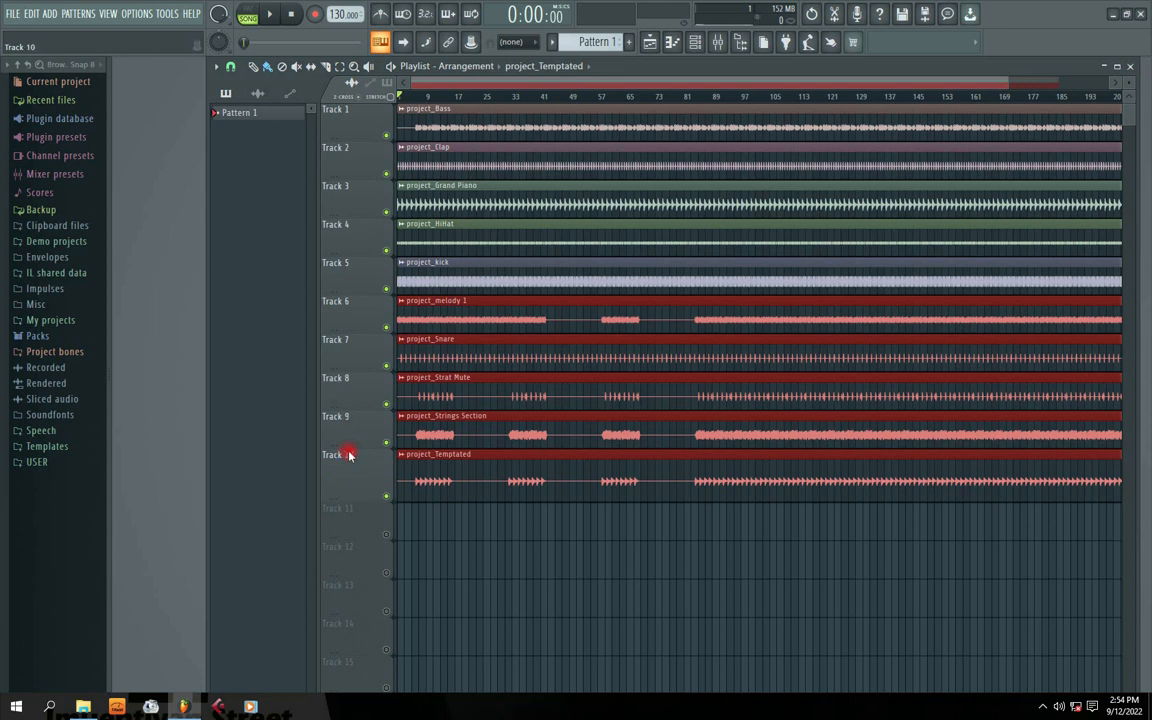
{"action": "double_click", "coordinate": [375, 476]}
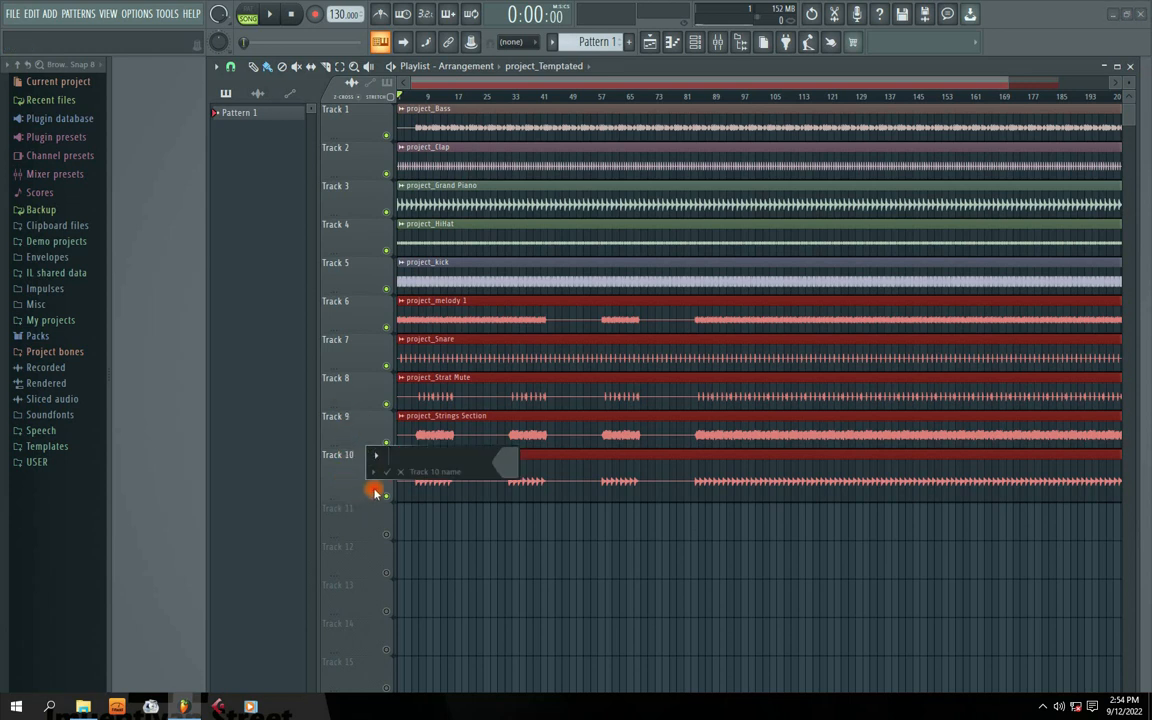
{"action": "left_click", "coordinate": [401, 473]}
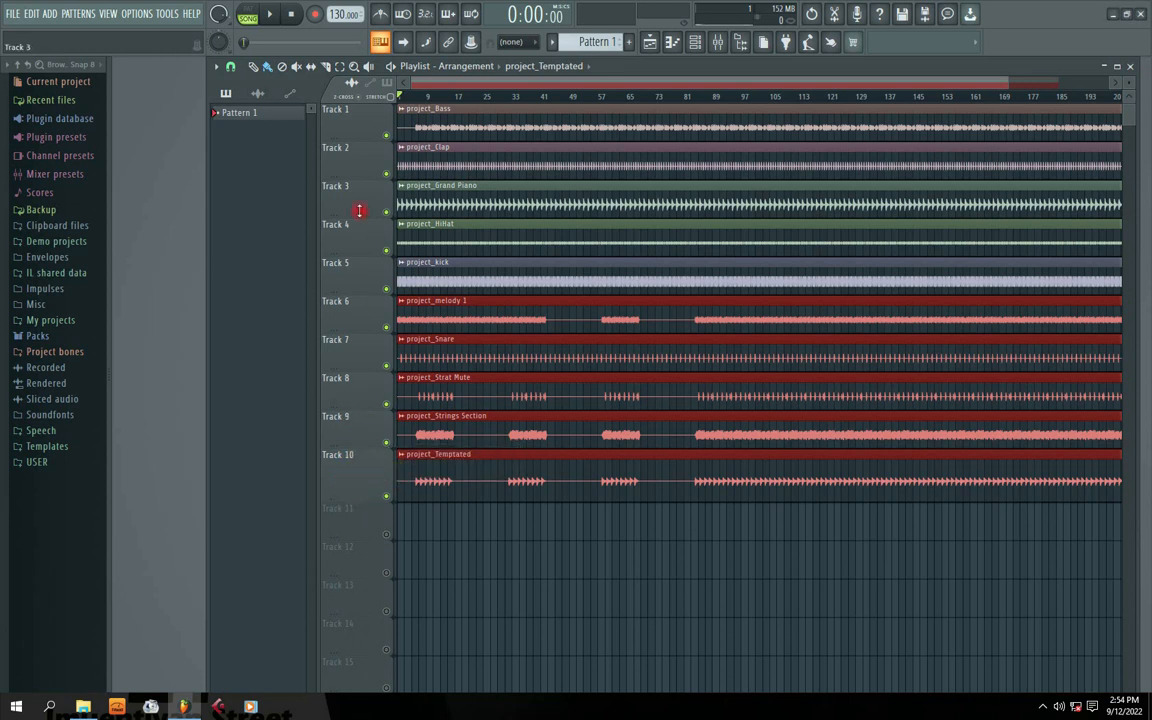
- Auto-name Tracks 1, 2 and 3 after their clips: project_Bass, project_Clap and project_Grand Piano
{"action": "right_click", "coordinate": [343, 112]}
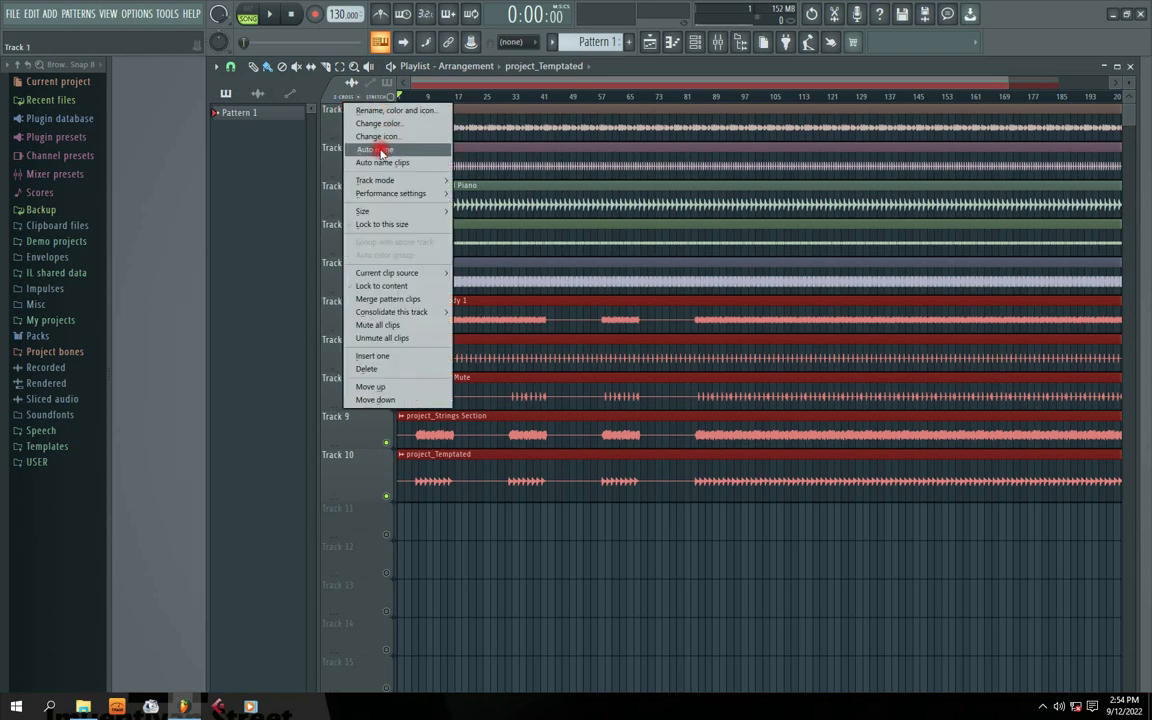
{"action": "left_click", "coordinate": [381, 150]}
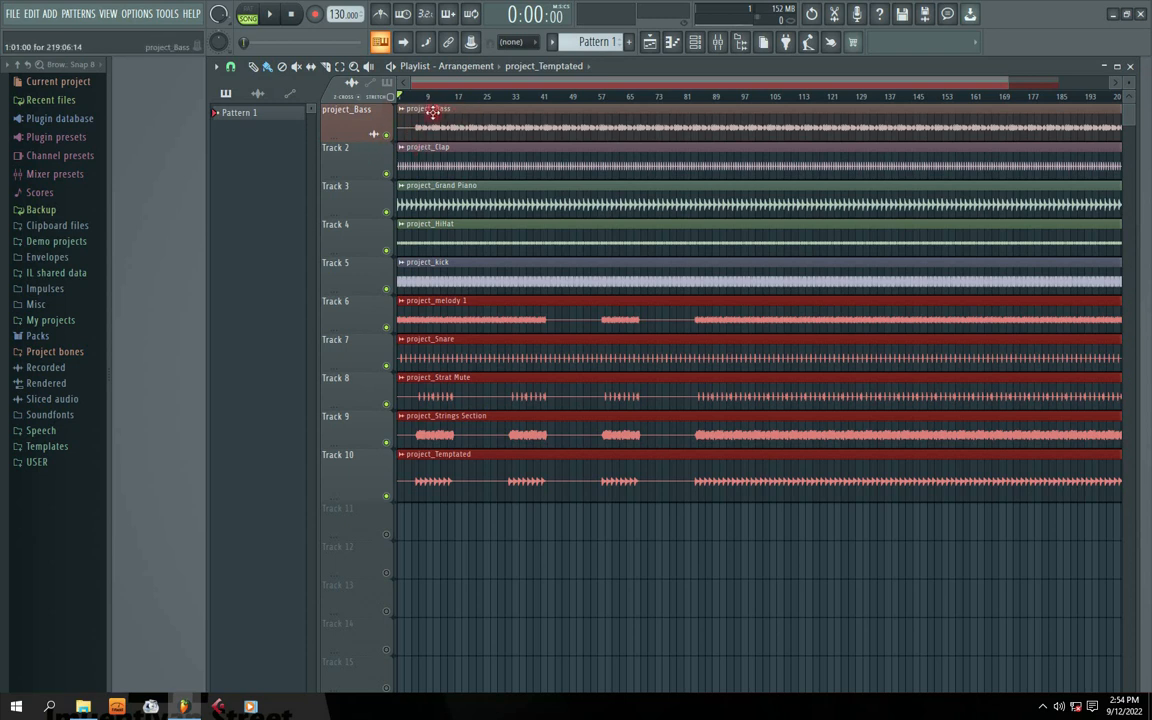
{"action": "right_click", "coordinate": [343, 147]}
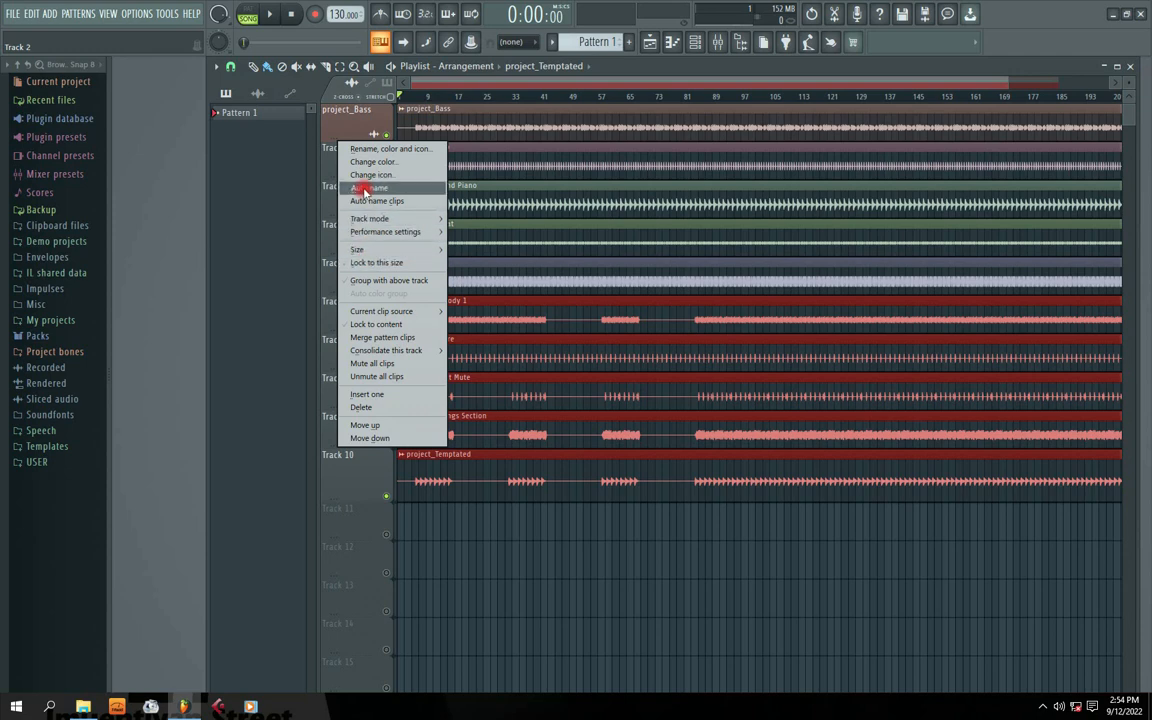
{"action": "left_click", "coordinate": [441, 147]}
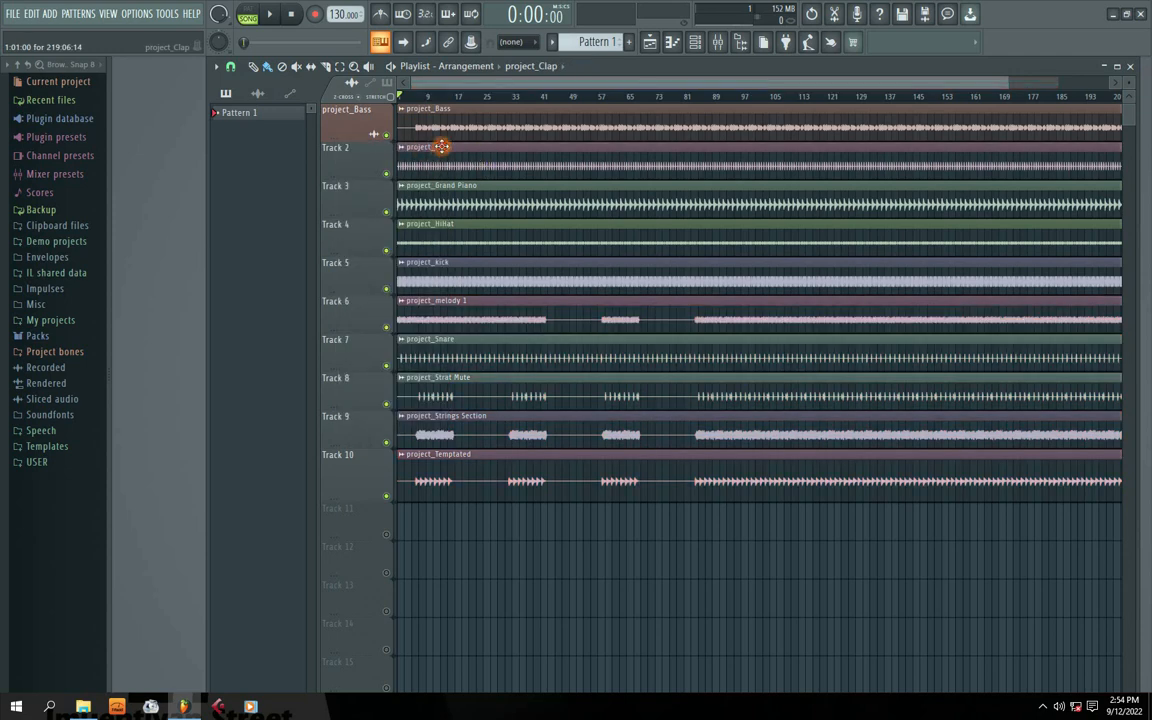
{"action": "right_click", "coordinate": [338, 148]}
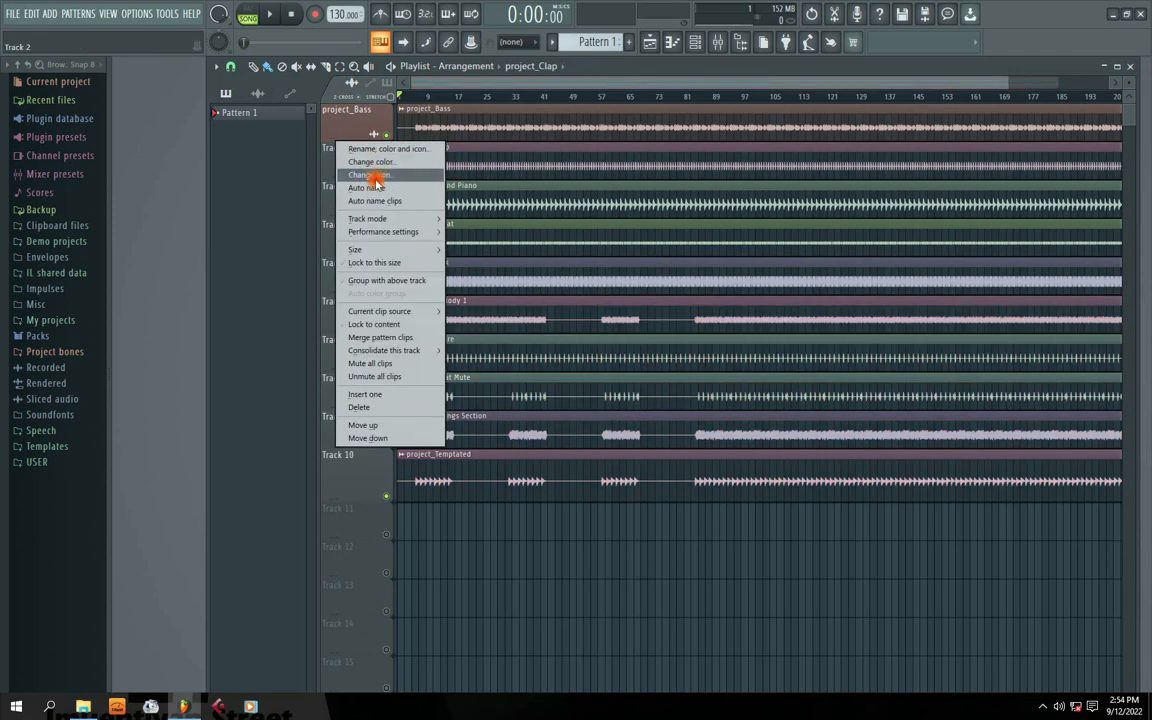
{"action": "left_click", "coordinate": [368, 190]}
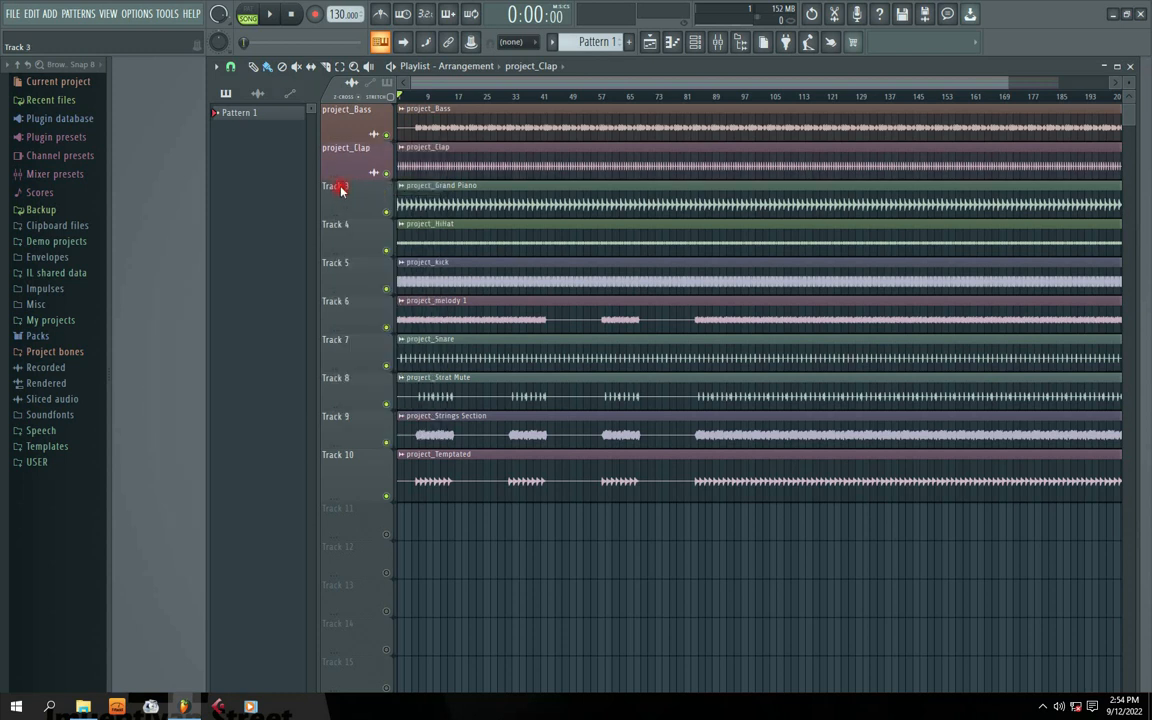
{"action": "right_click", "coordinate": [340, 190]}
{"action": "left_click", "coordinate": [395, 227]}
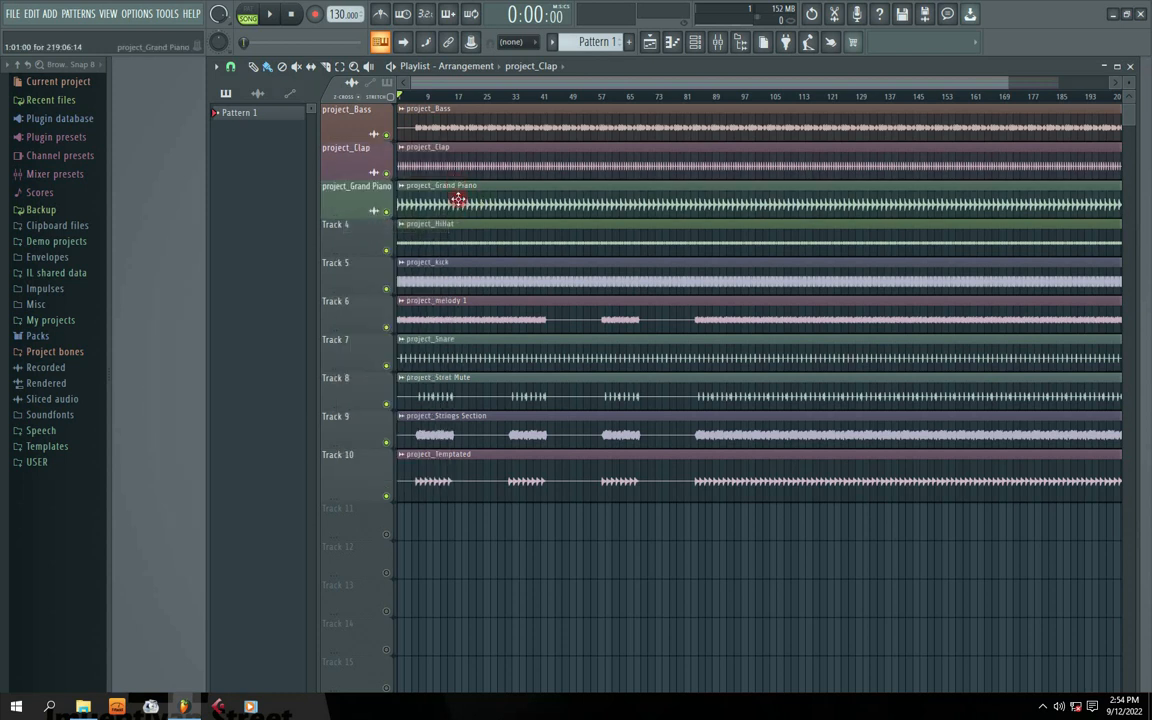
{"action": "right_click", "coordinate": [342, 224]}
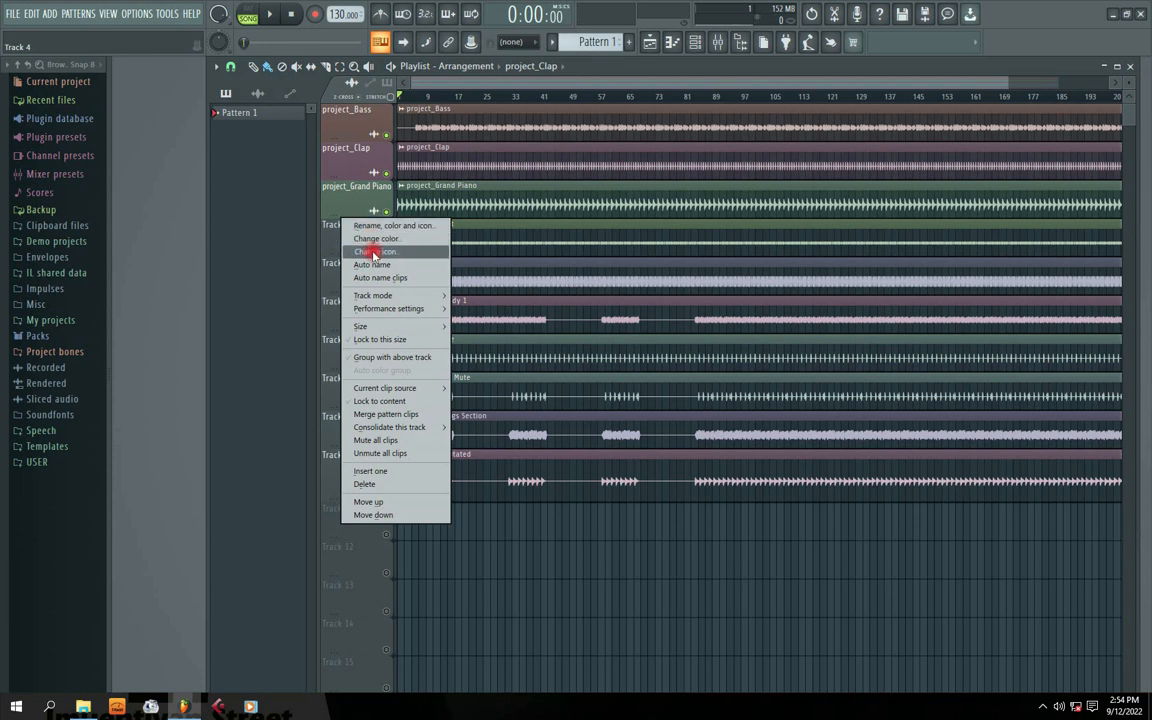
{"action": "left_click", "coordinate": [373, 228]}
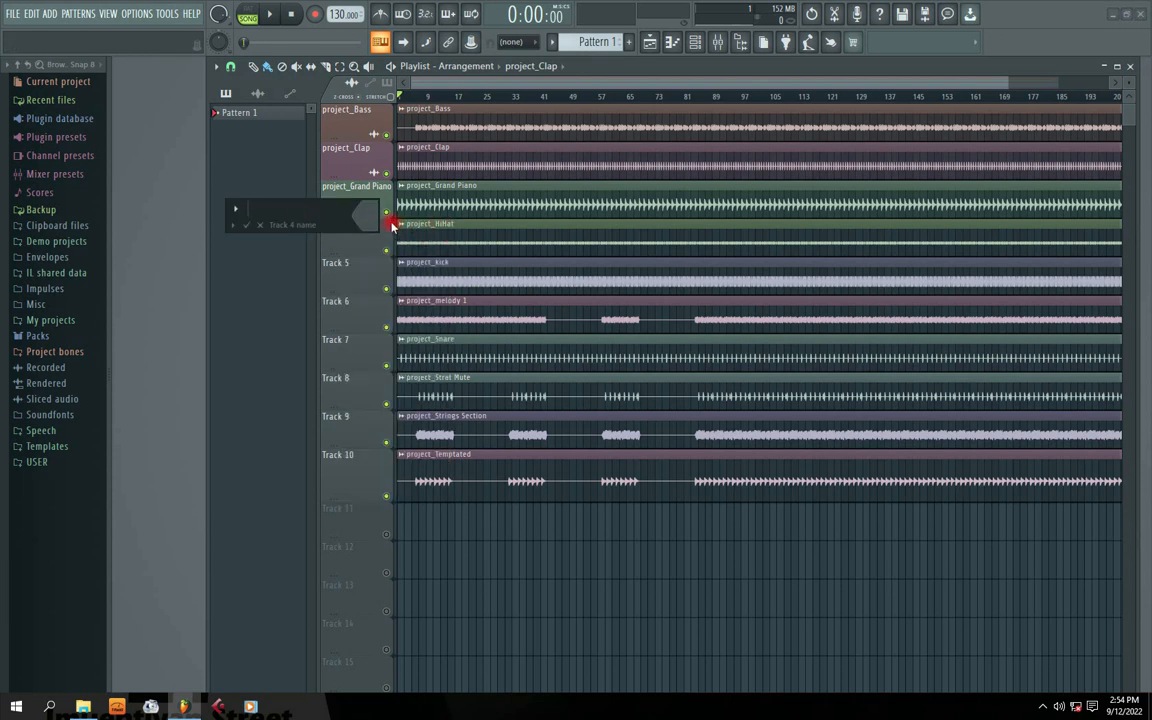
{"action": "left_click", "coordinate": [259, 224]}
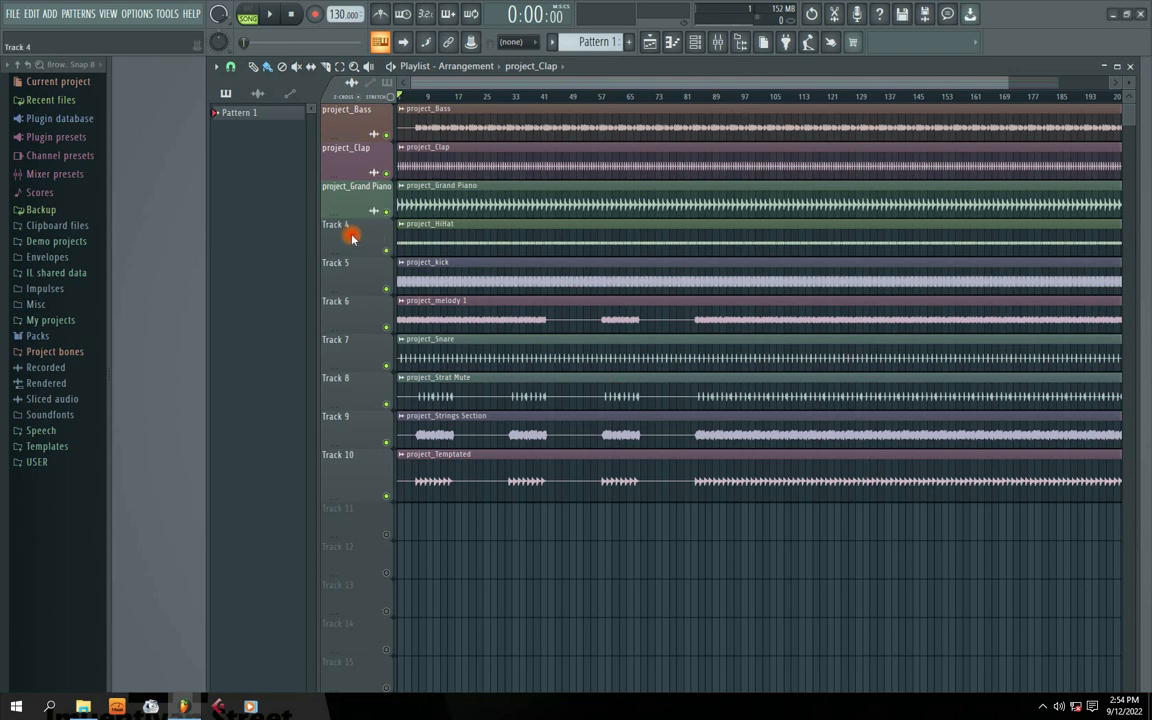
{"action": "right_click", "coordinate": [342, 225]}
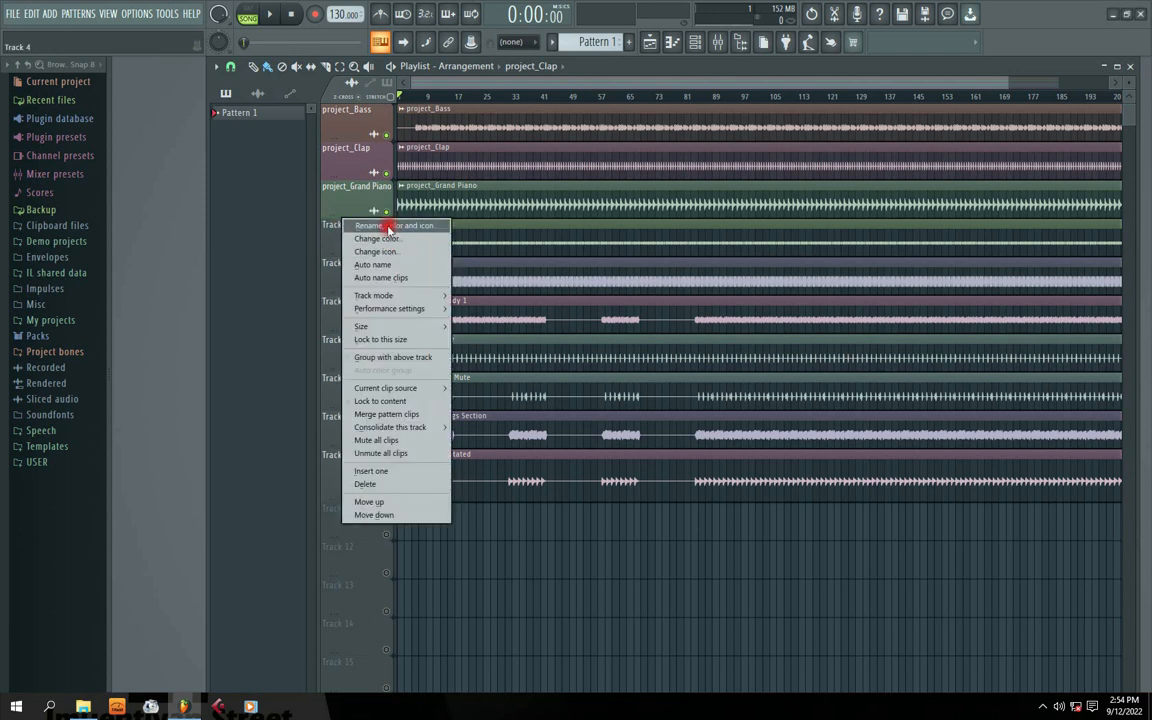
{"action": "left_click", "coordinate": [391, 229]}
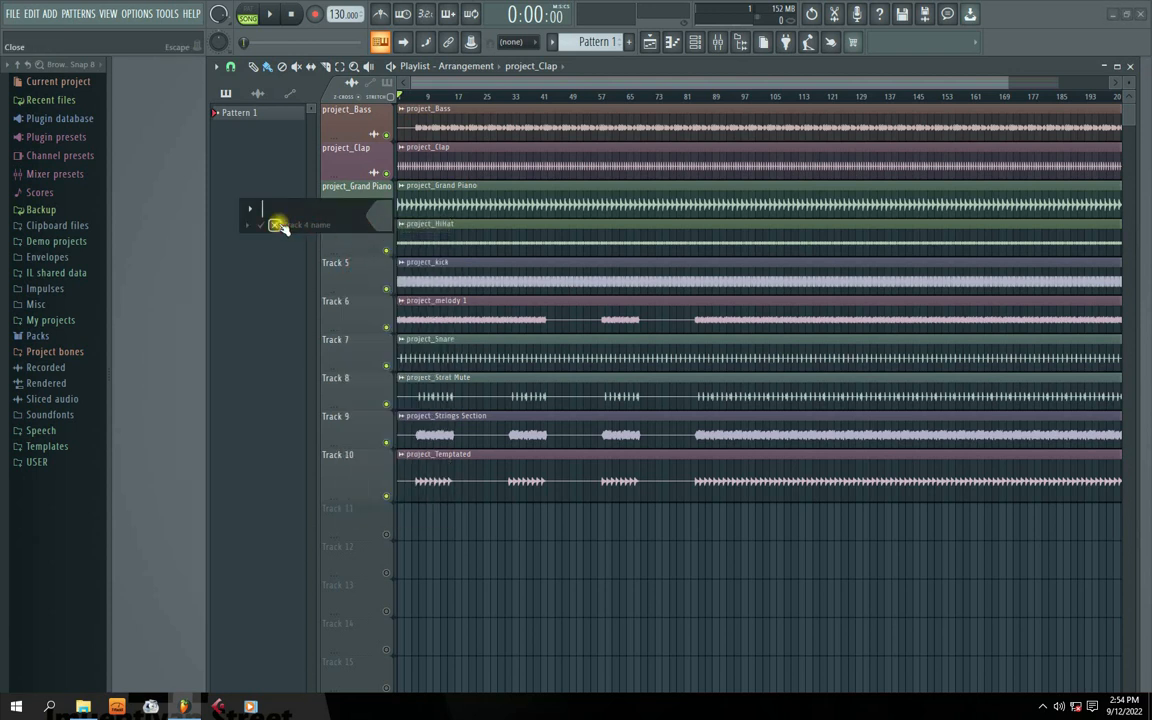
{"action": "left_click", "coordinate": [275, 225]}
{"action": "right_click", "coordinate": [339, 221]}
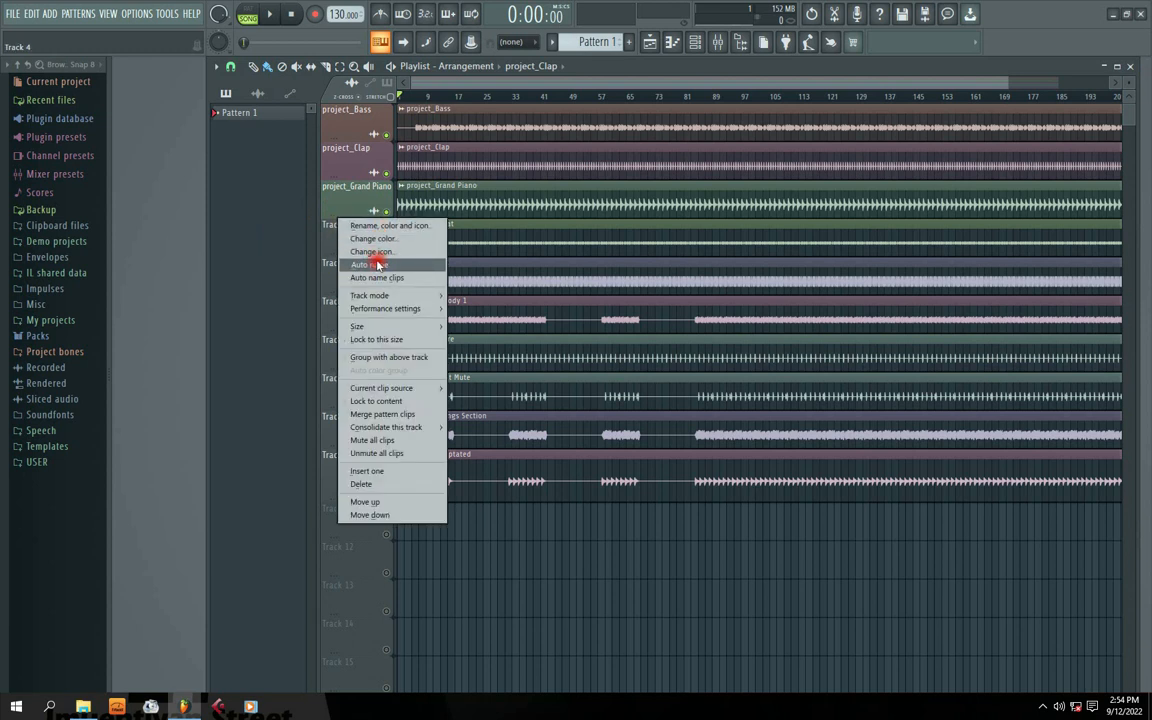
{"action": "left_click", "coordinate": [379, 266]}
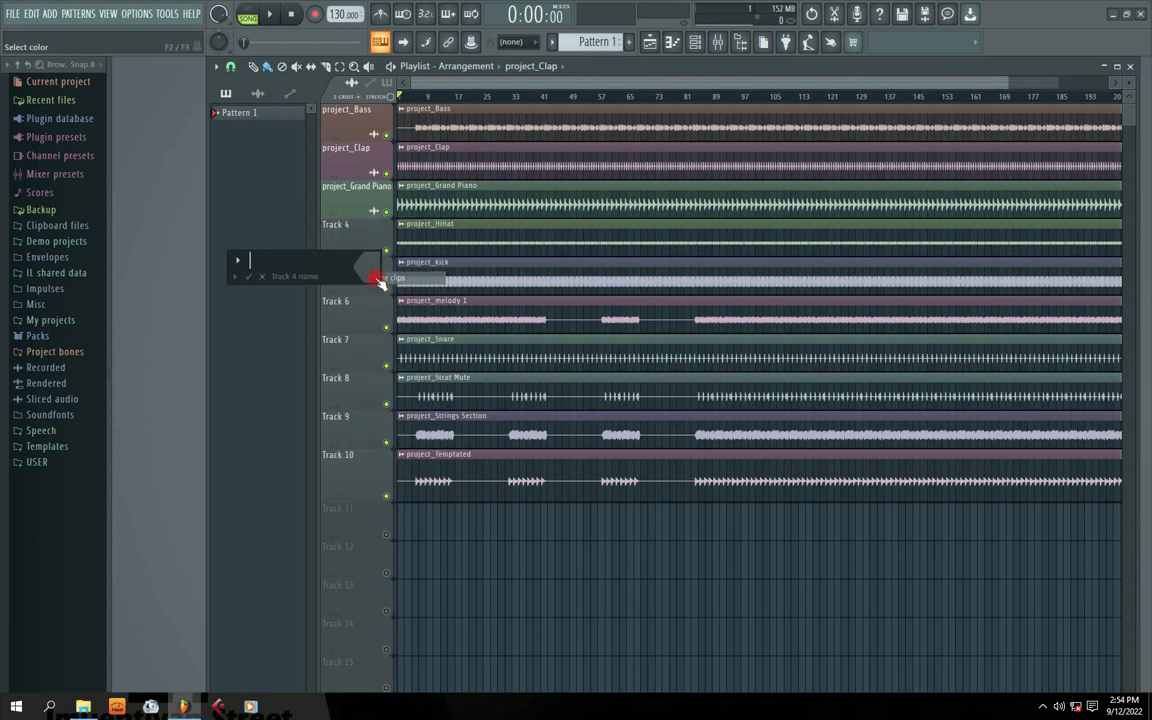
{"action": "left_click", "coordinate": [263, 276]}
- Auto-name Tracks 4, 5 and 6 after their clips: project_HiHat, project_kick and project_melody 1
{"action": "right_click", "coordinate": [339, 221]}
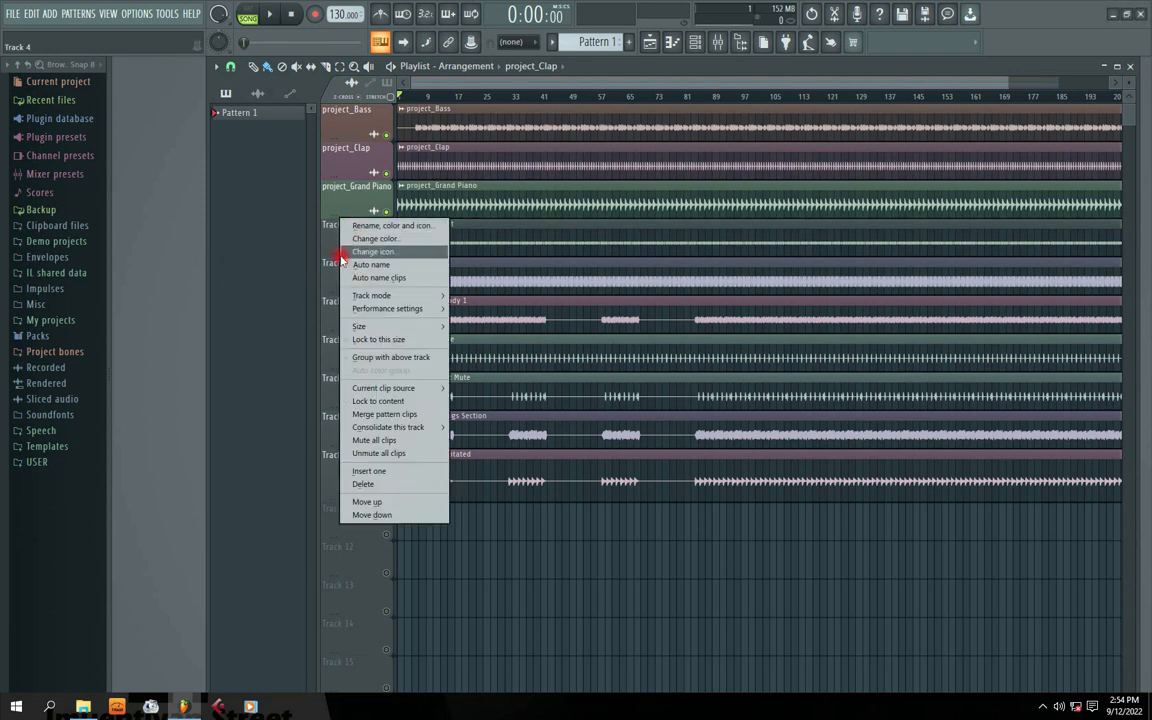
{"action": "left_click", "coordinate": [372, 264]}
{"action": "right_click", "coordinate": [334, 260]}
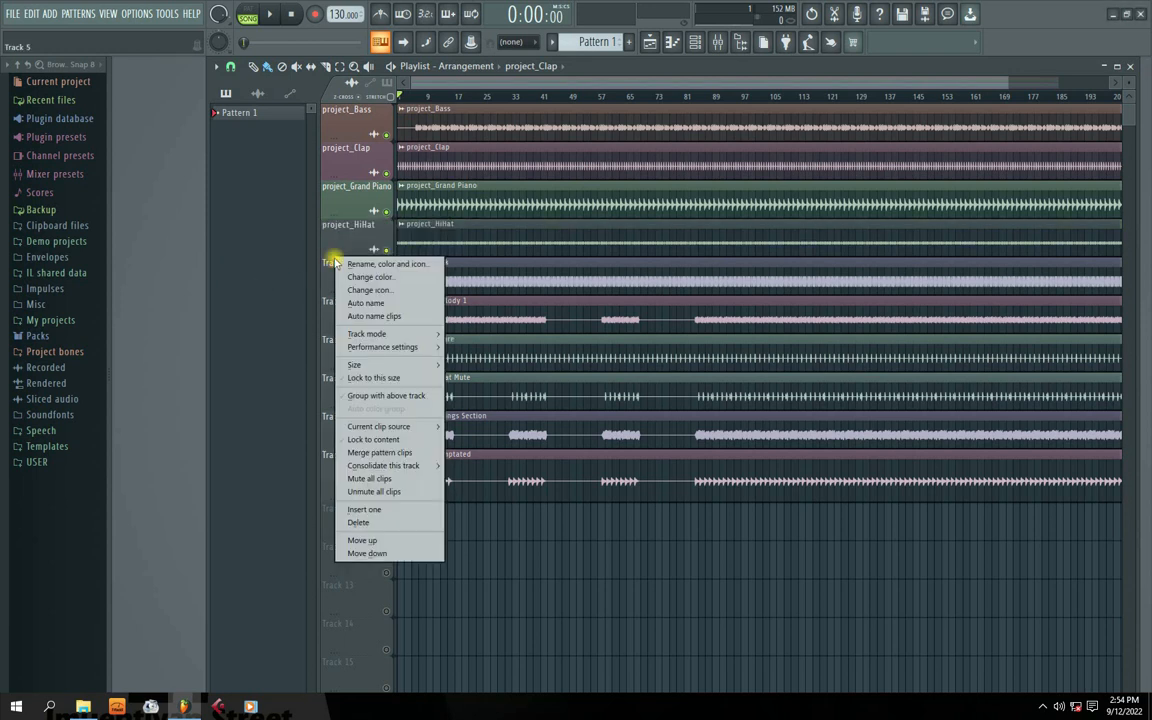
{"action": "left_click", "coordinate": [363, 302]}
{"action": "right_click", "coordinate": [334, 300]}
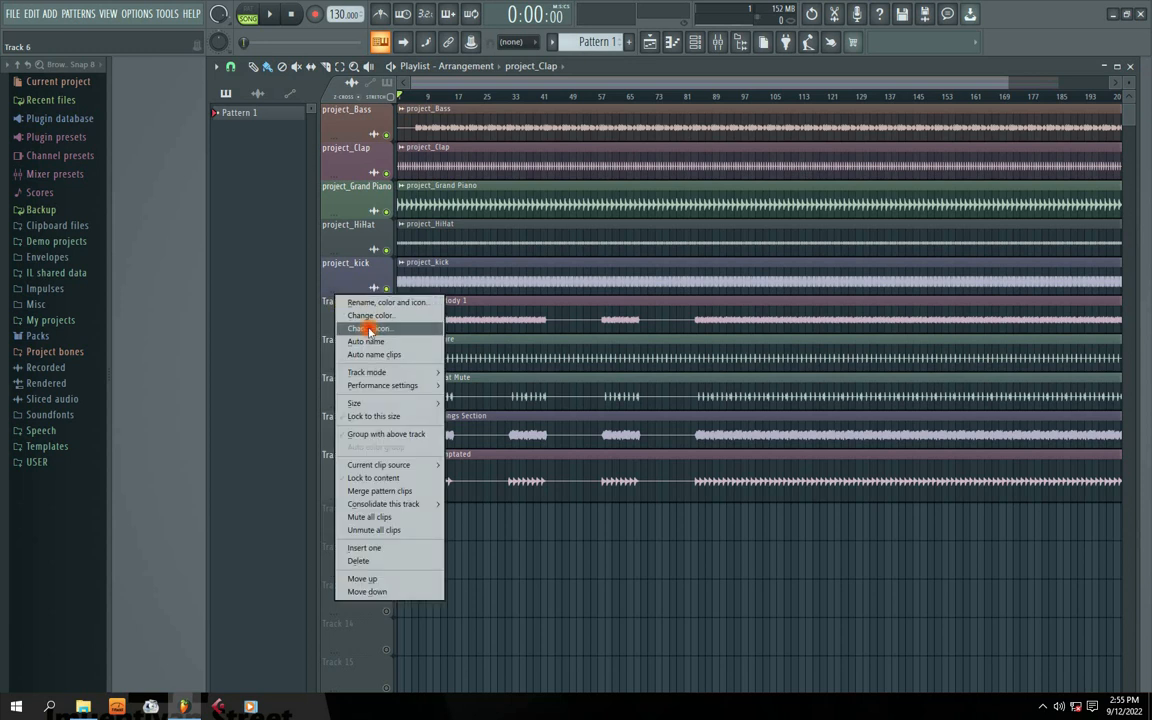
{"action": "left_click", "coordinate": [366, 340]}
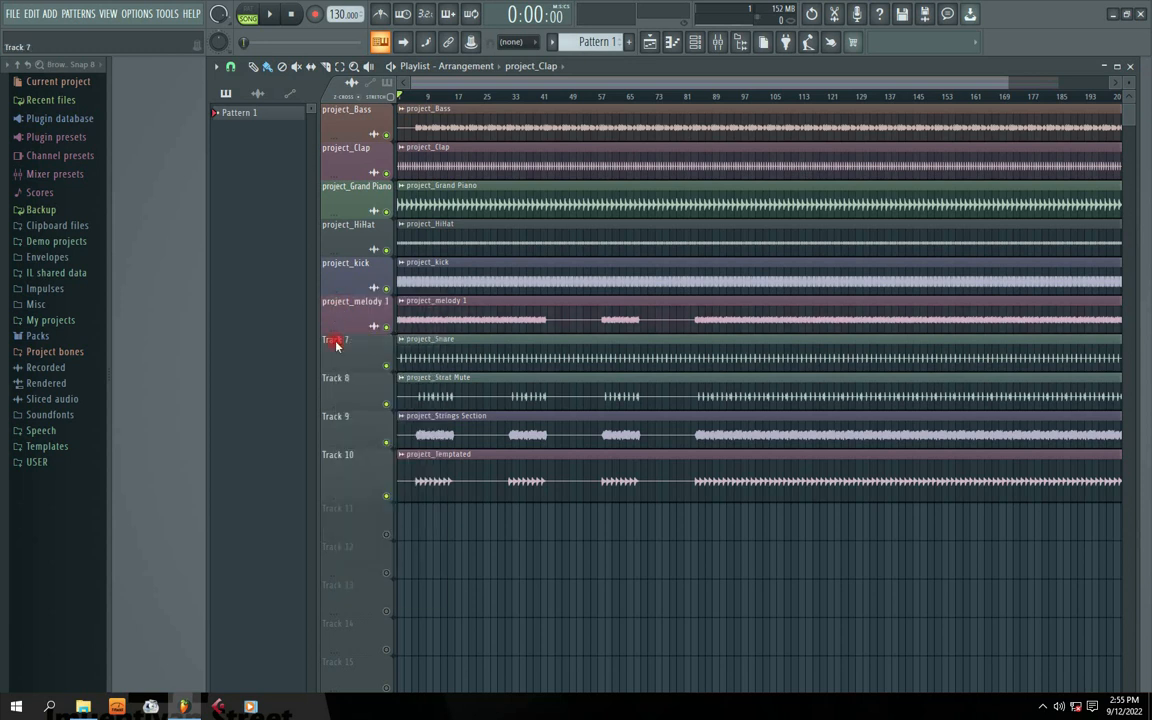
- Auto-name Tracks 7 to 10 after their clips: project_Snare, project_Strat Mute, project_Strings Section and project_Temptated
{"action": "right_click", "coordinate": [336, 341]}
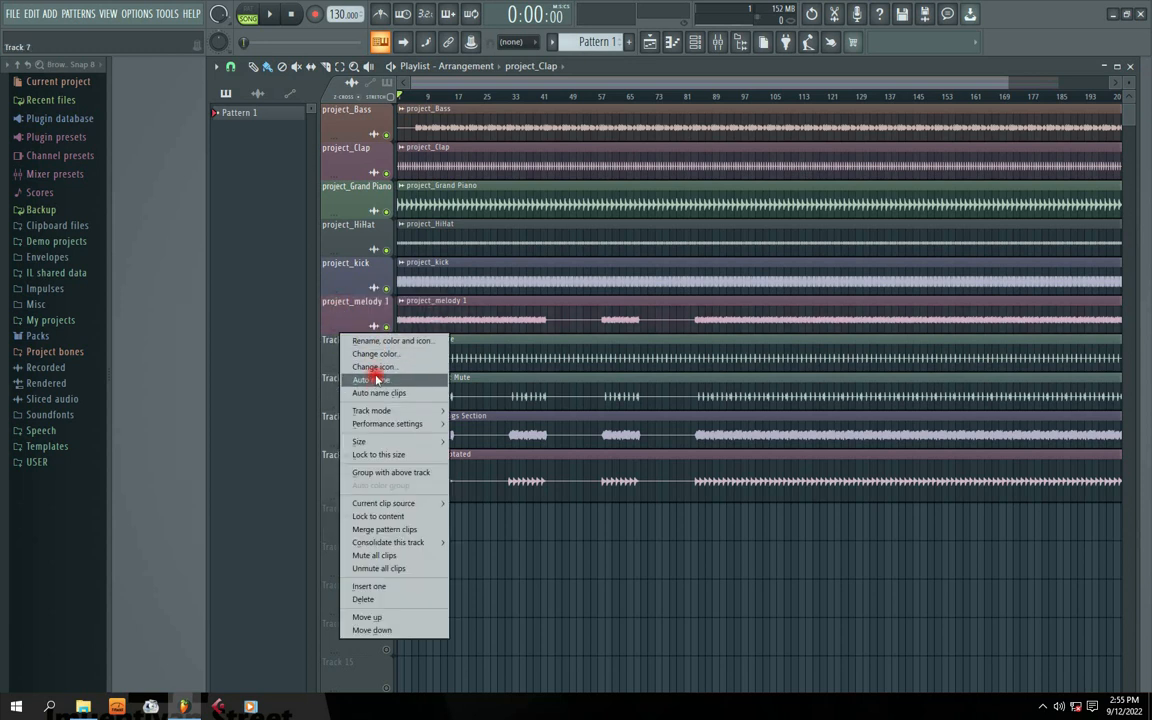
{"action": "left_click", "coordinate": [365, 372]}
{"action": "right_click", "coordinate": [342, 385]}
{"action": "left_click", "coordinate": [370, 421]}
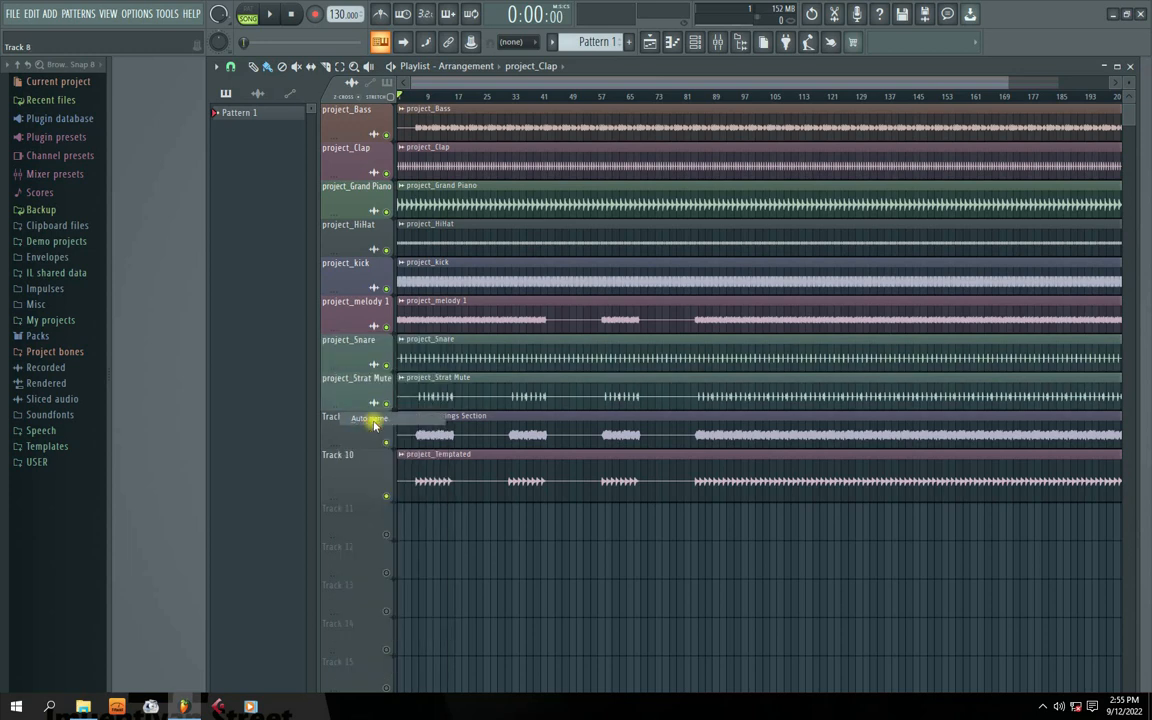
{"action": "right_click", "coordinate": [340, 425]}
{"action": "left_click", "coordinate": [368, 421]}
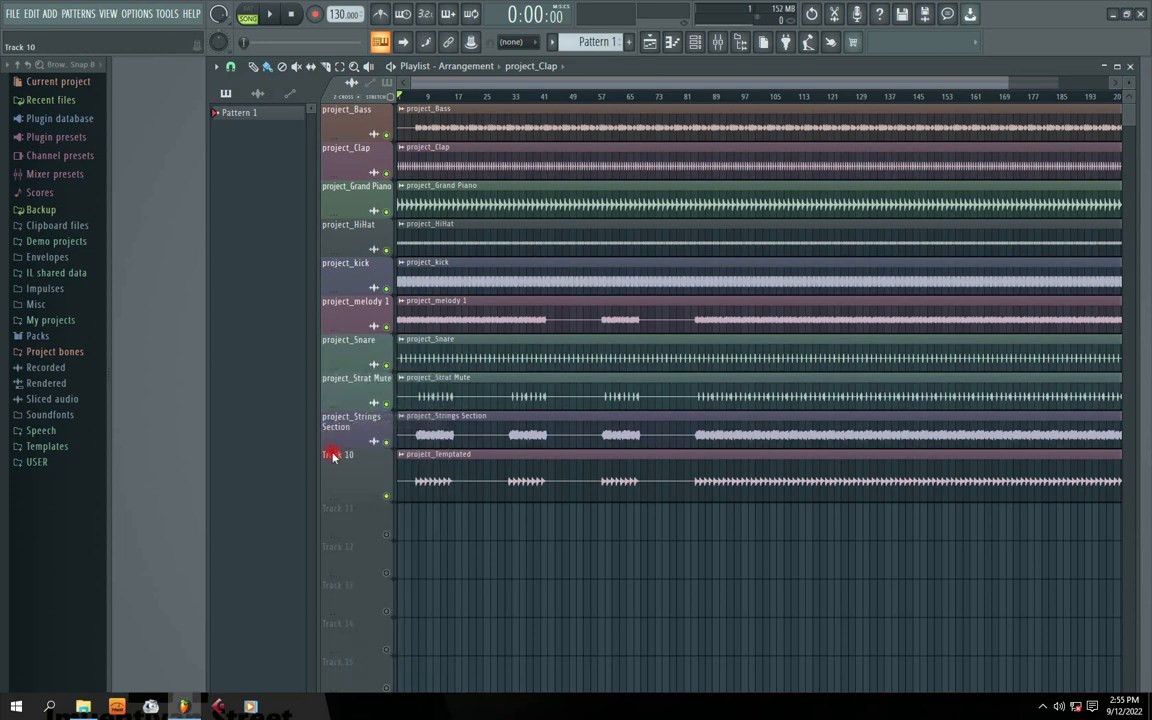
{"action": "right_click", "coordinate": [340, 465]}
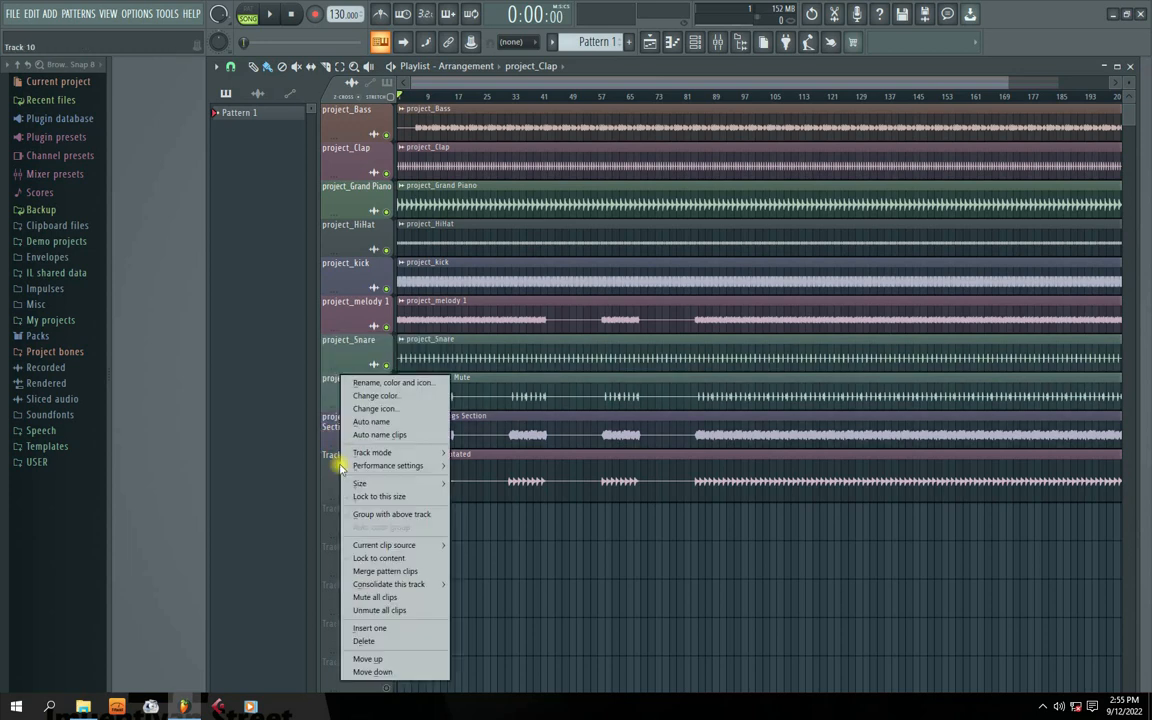
{"action": "left_click", "coordinate": [371, 421]}
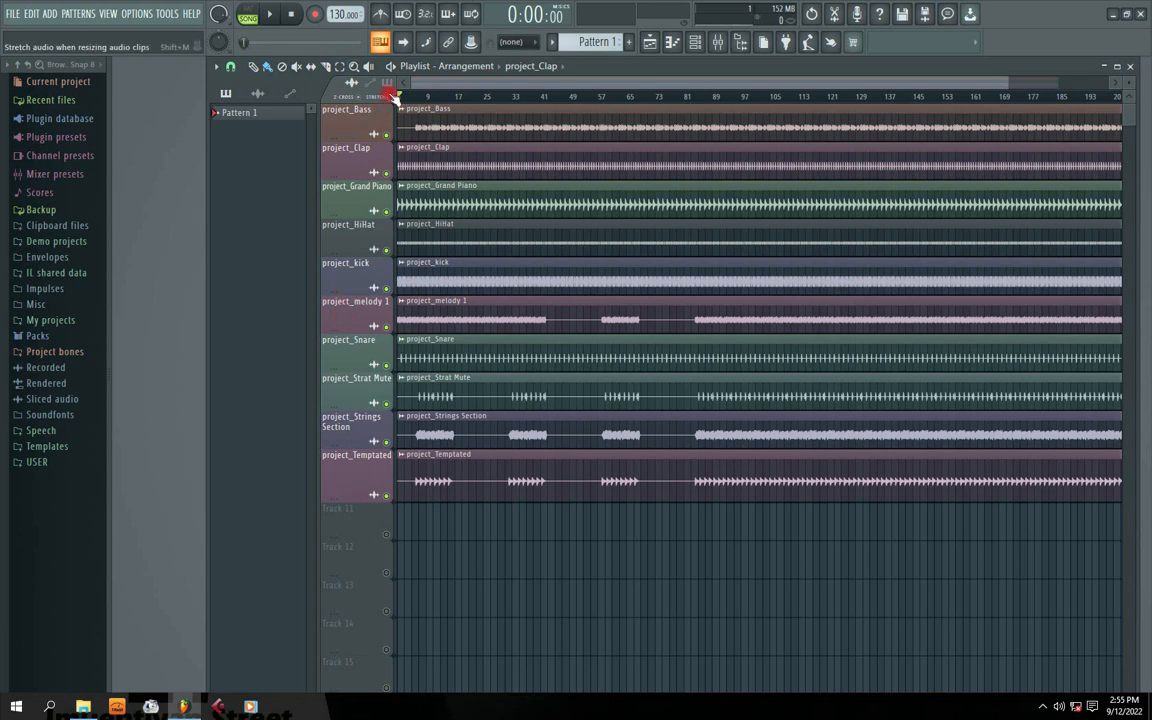
- Move the project_melody 1 track up two places, above project_kick and project_HiHat
{"action": "right_click", "coordinate": [356, 299]}
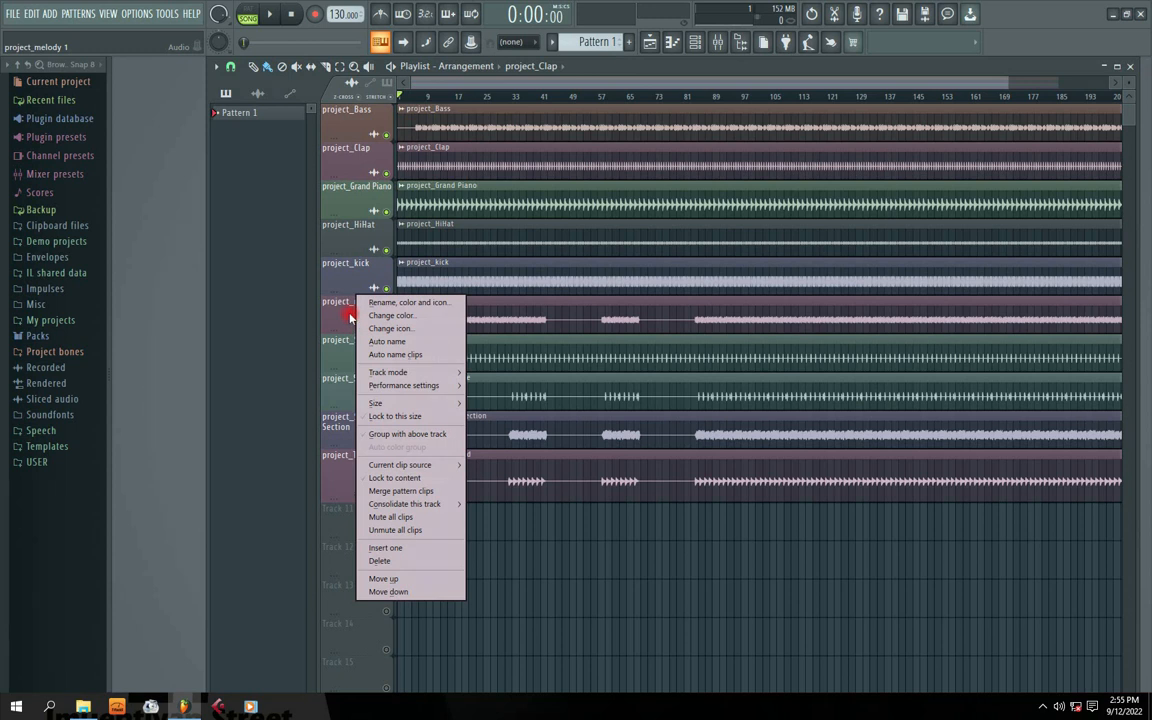
{"action": "left_click", "coordinate": [343, 310]}
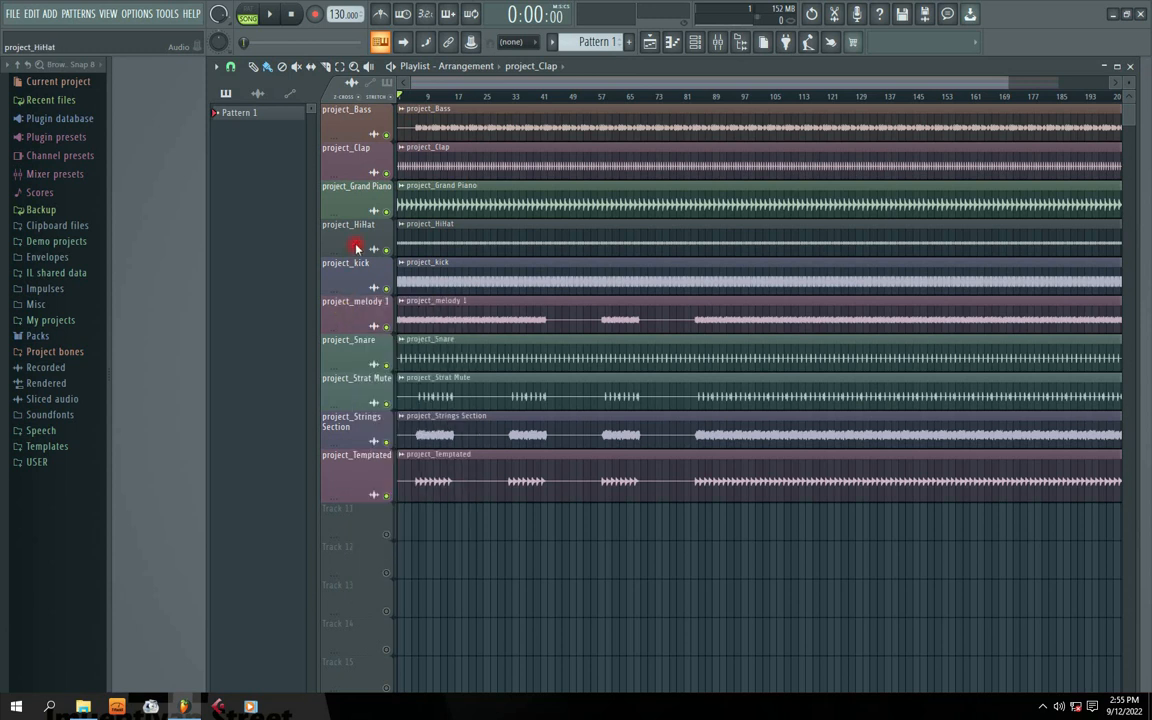
{"action": "right_click", "coordinate": [353, 322]}
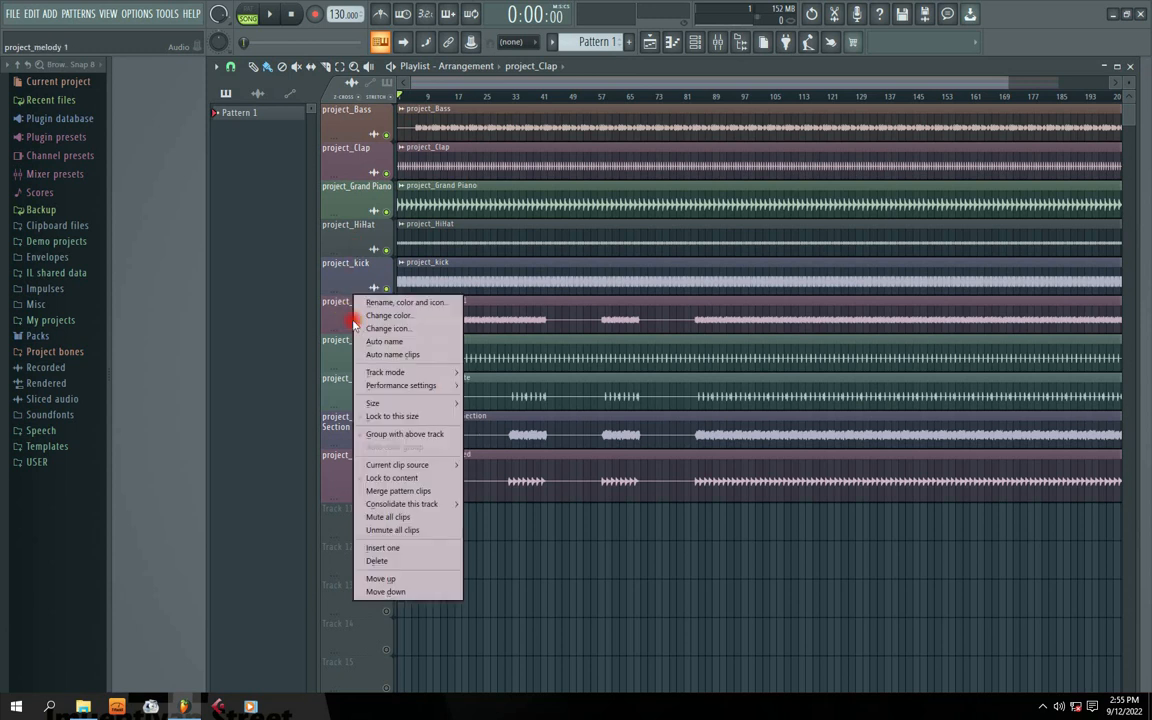
{"action": "left_click", "coordinate": [380, 581]}
{"action": "right_click", "coordinate": [343, 262]}
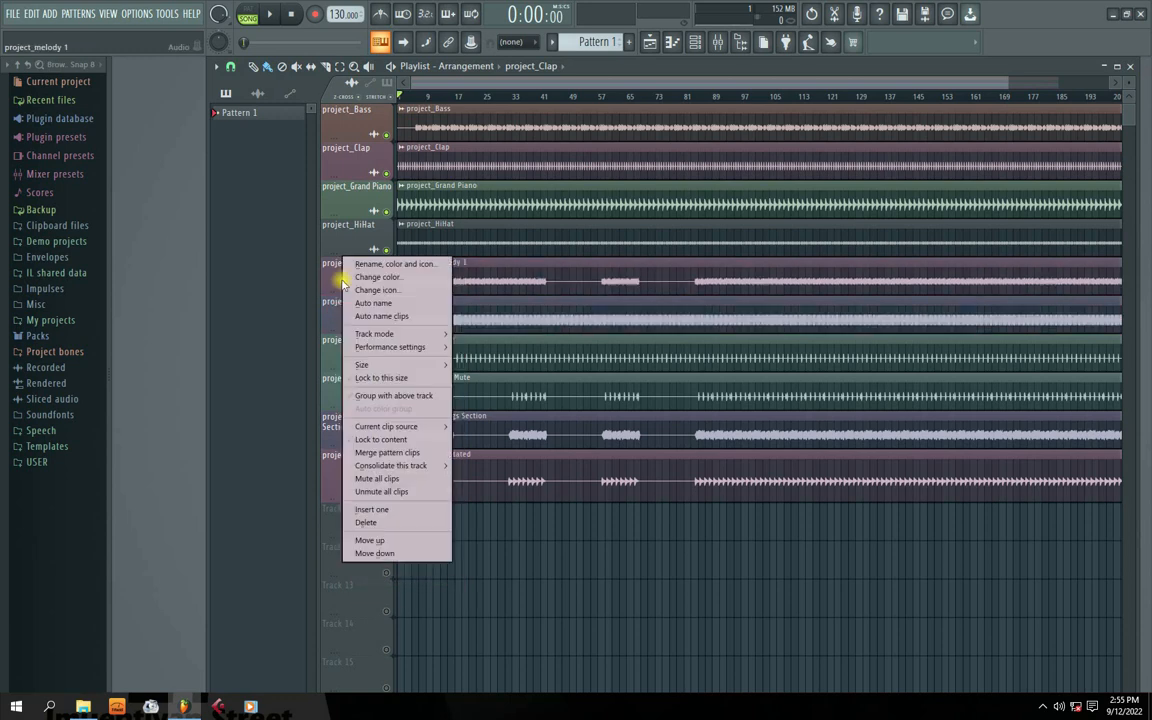
{"action": "left_click", "coordinate": [515, 595]}
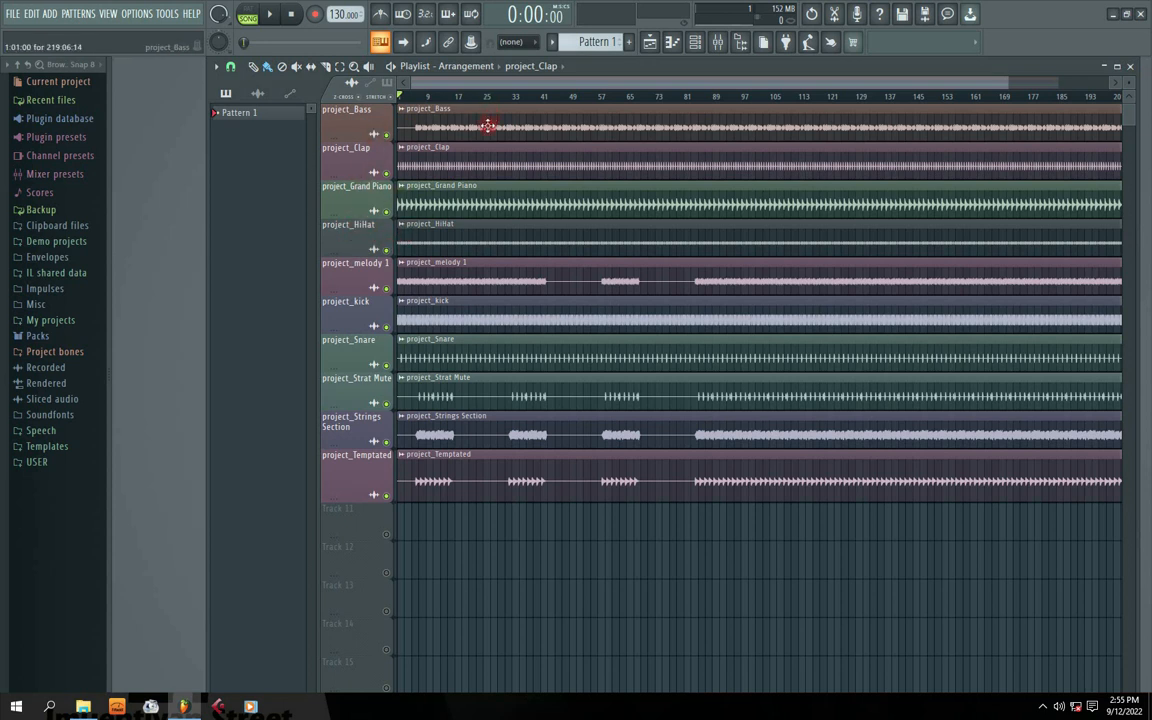
{"action": "right_click", "coordinate": [342, 267]}
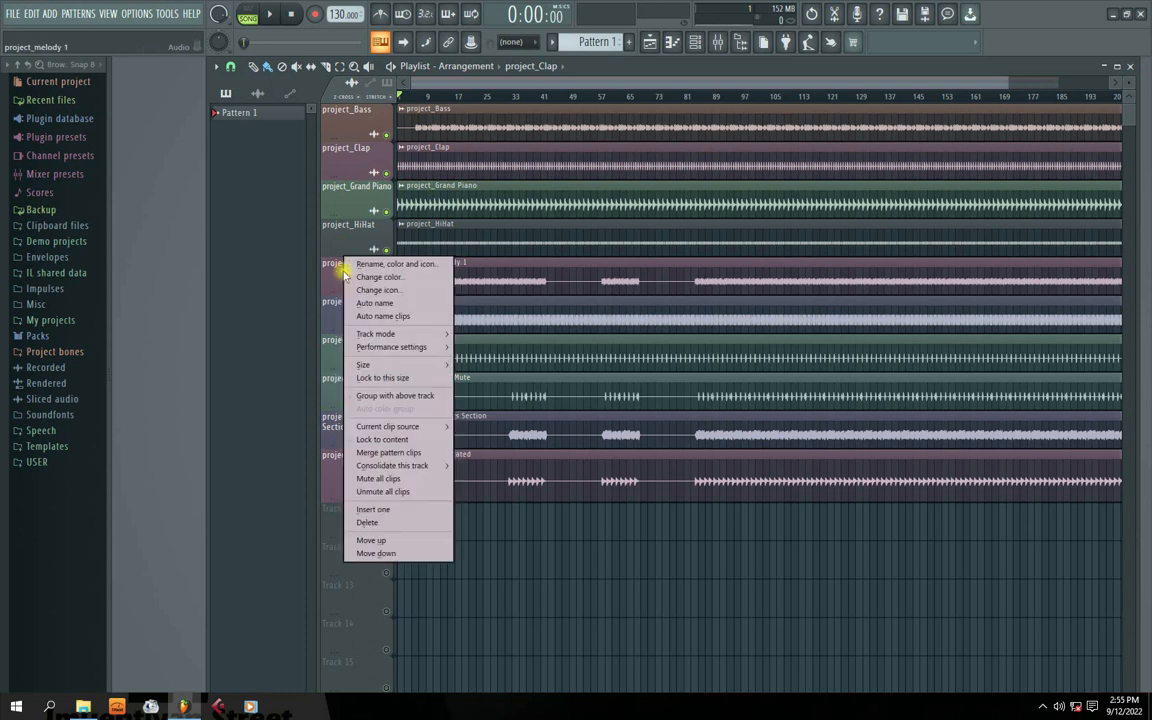
{"action": "left_click", "coordinate": [385, 541]}
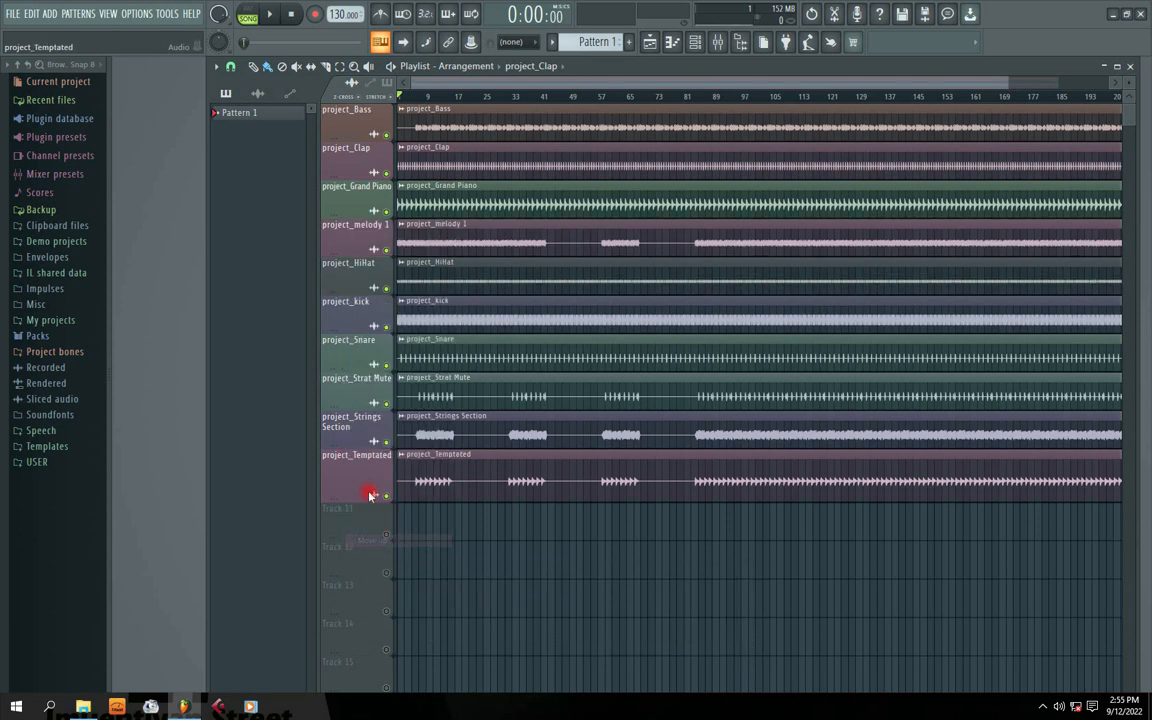
- Move the project_HiHat track up the Playlist one place at a time until it is the first track
{"action": "right_click", "coordinate": [362, 253]}
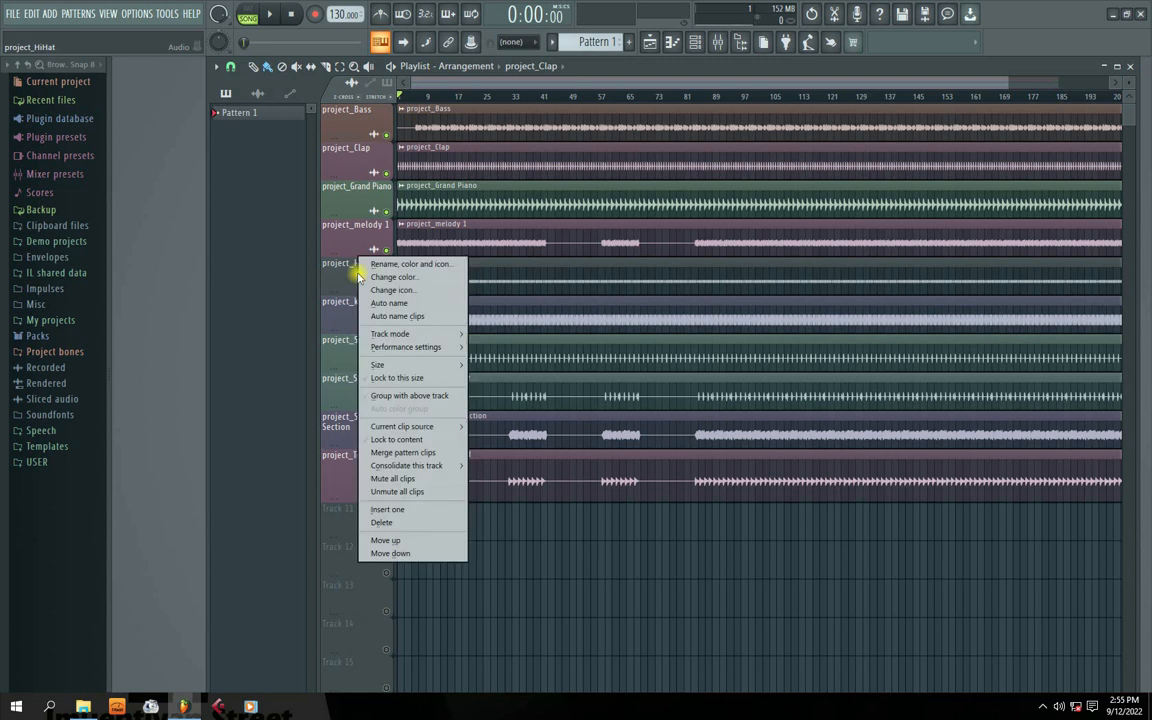
{"action": "left_click", "coordinate": [387, 541]}
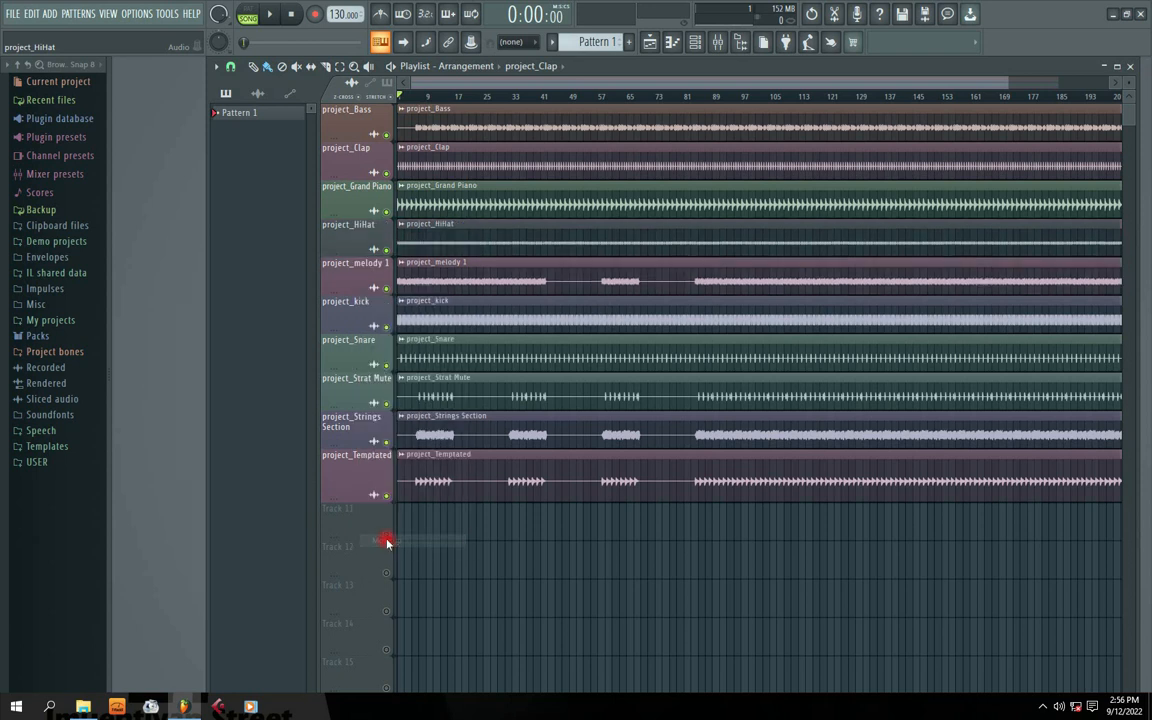
{"action": "right_click", "coordinate": [340, 242]}
{"action": "left_click", "coordinate": [419, 499]}
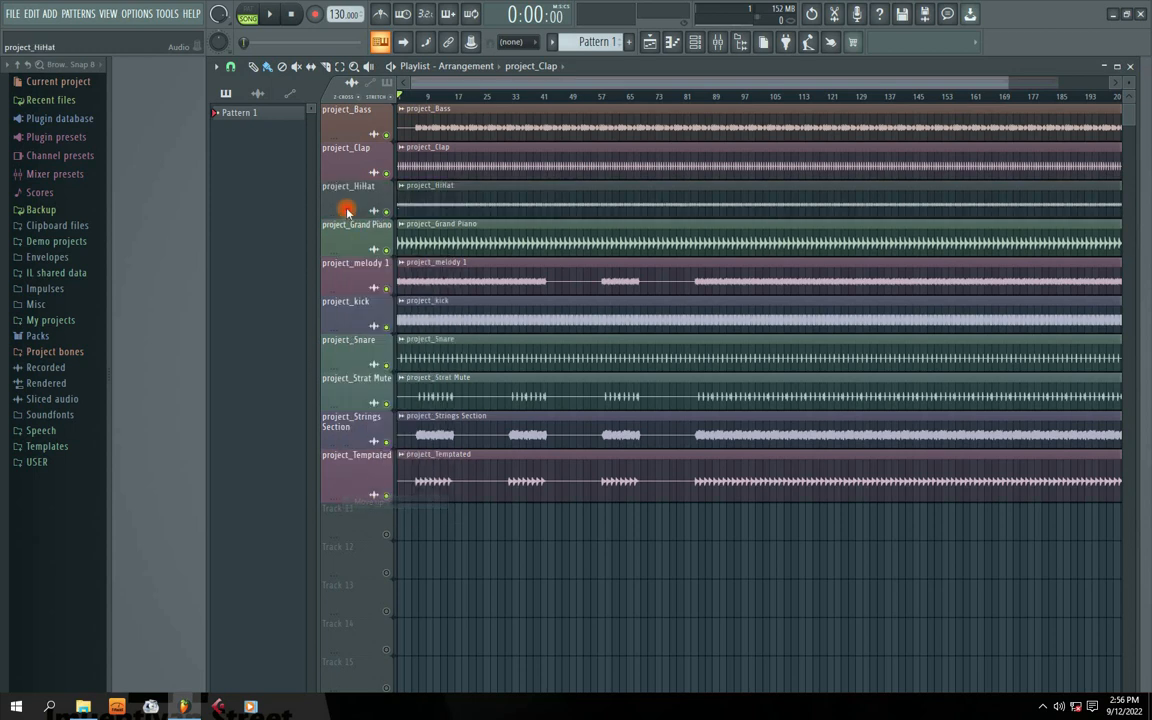
{"action": "right_click", "coordinate": [347, 199]}
{"action": "left_click", "coordinate": [375, 457]}
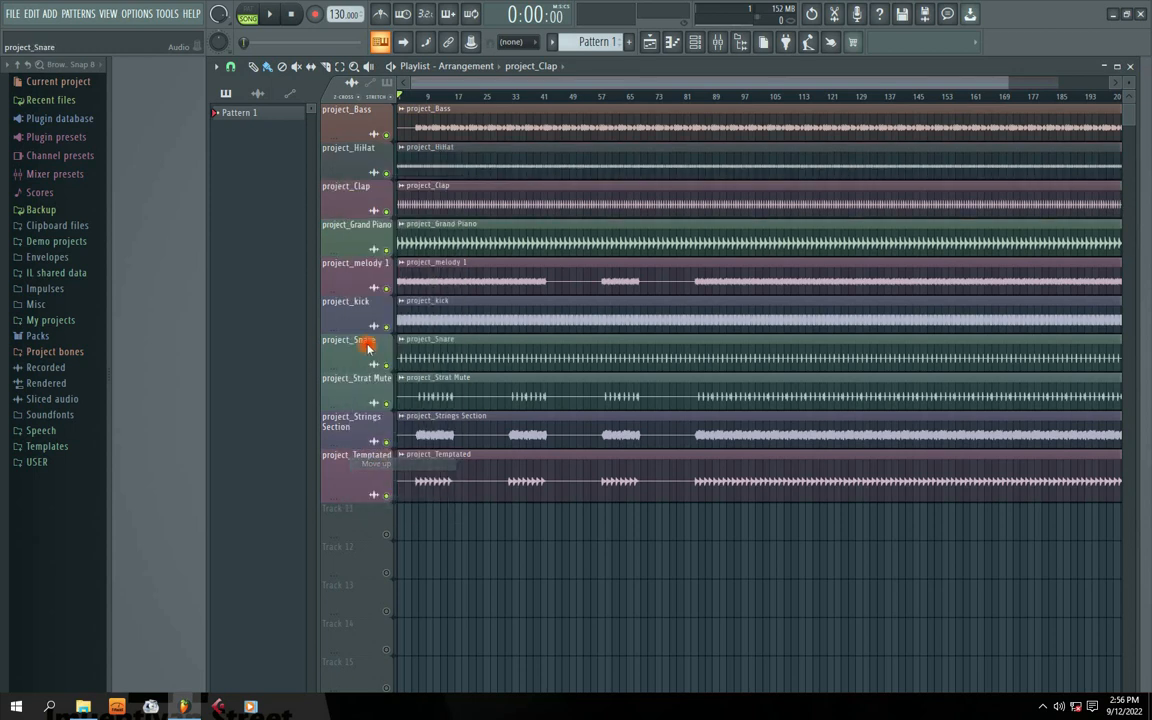
{"action": "right_click", "coordinate": [352, 161]}
{"action": "left_click", "coordinate": [380, 420]}
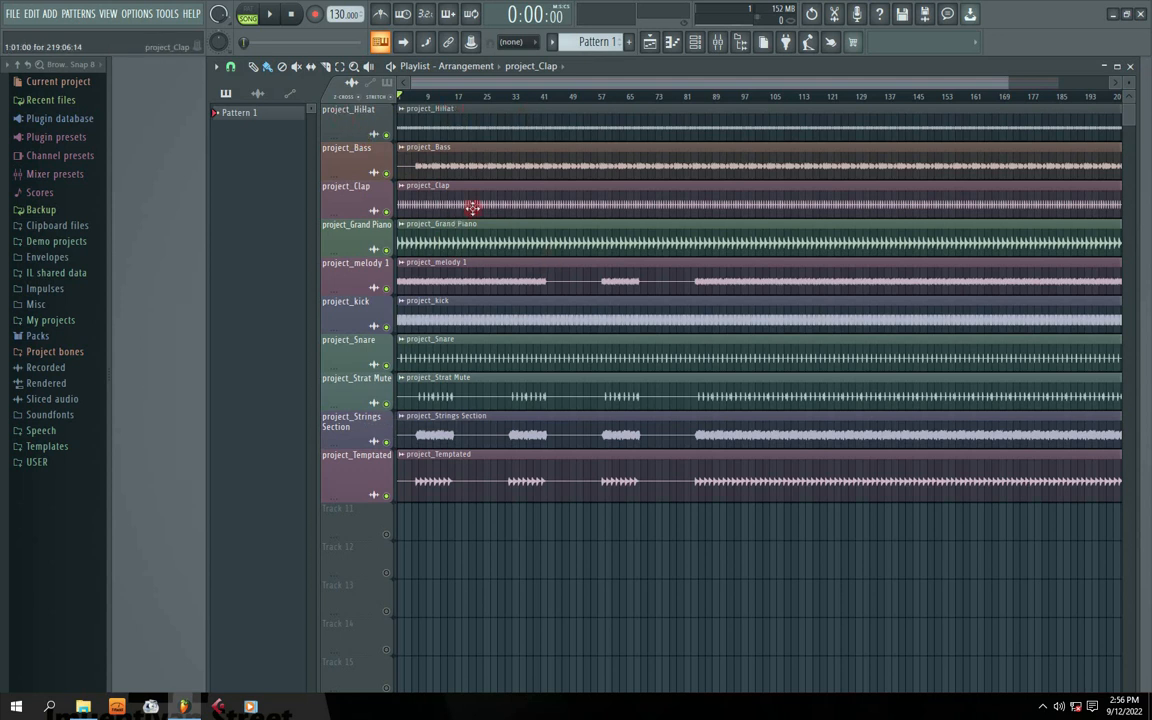
- Move the project_kick track up two places, so it sits between project_Clap and project_Grand Piano
{"action": "right_click", "coordinate": [360, 300]}
{"action": "left_click", "coordinate": [408, 580]}
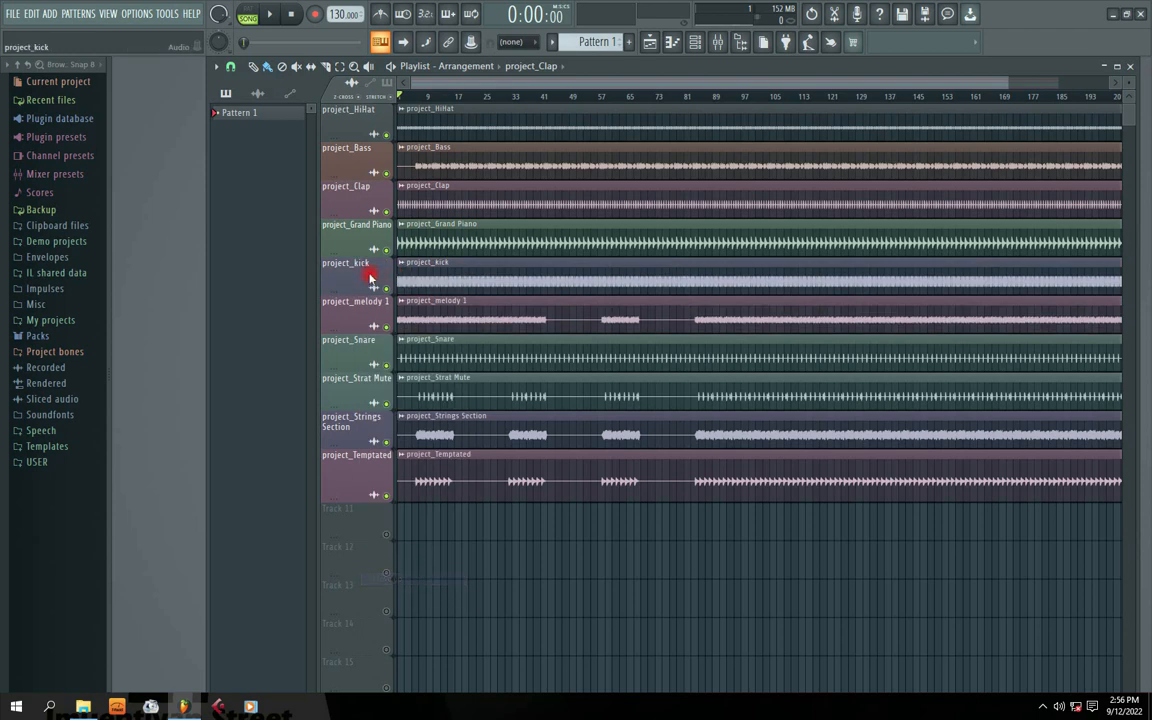
{"action": "right_click", "coordinate": [364, 266]}
{"action": "left_click", "coordinate": [411, 540]}
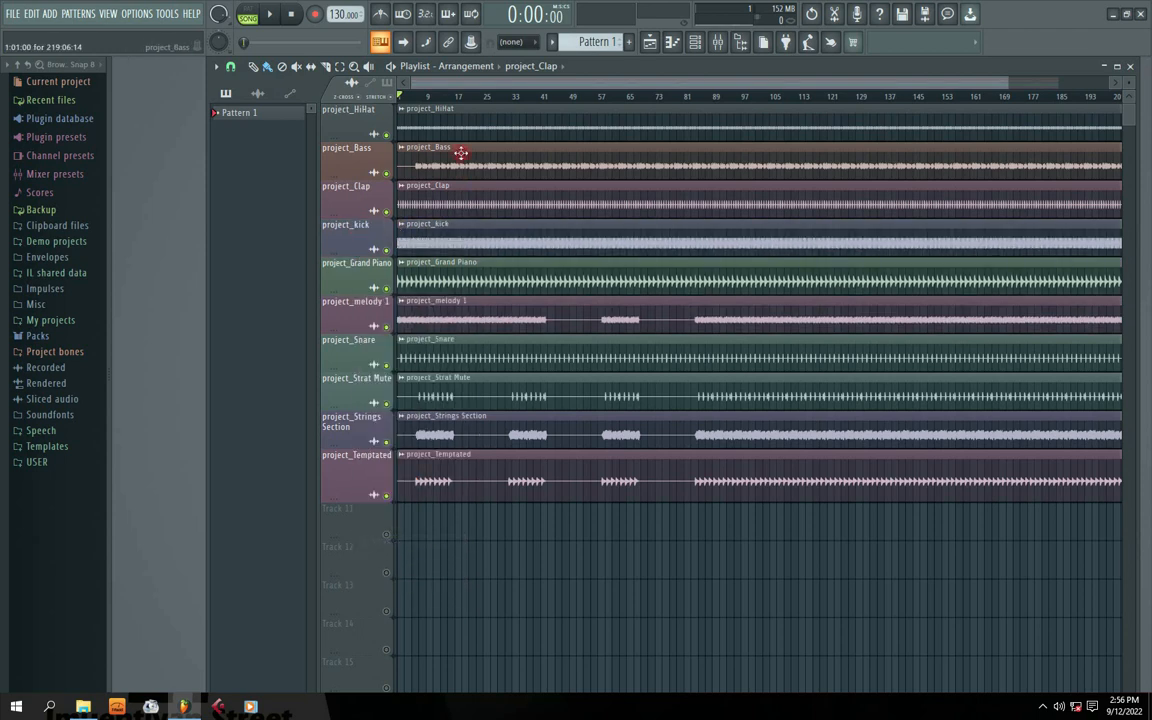
{"action": "left_click_drag", "start_coordinate": [1003, 87], "coordinate": [1045, 82]}
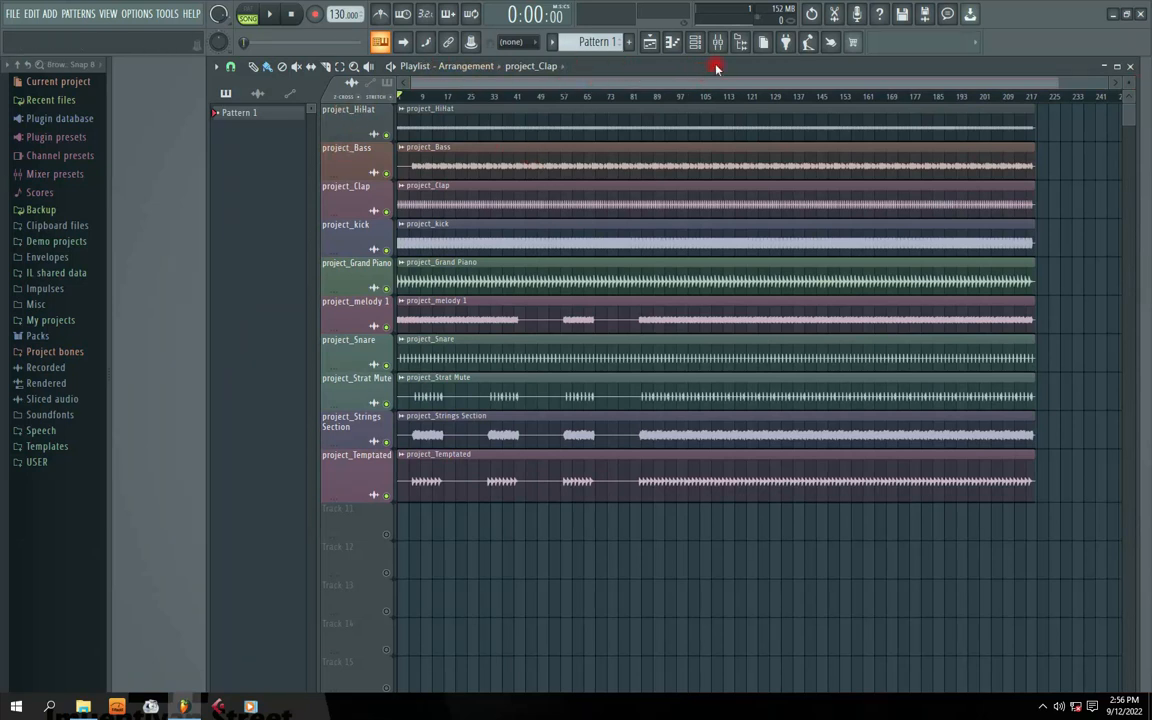
{"action": "left_click", "coordinate": [1043, 706]}
{"action": "left_click", "coordinate": [1045, 682]}
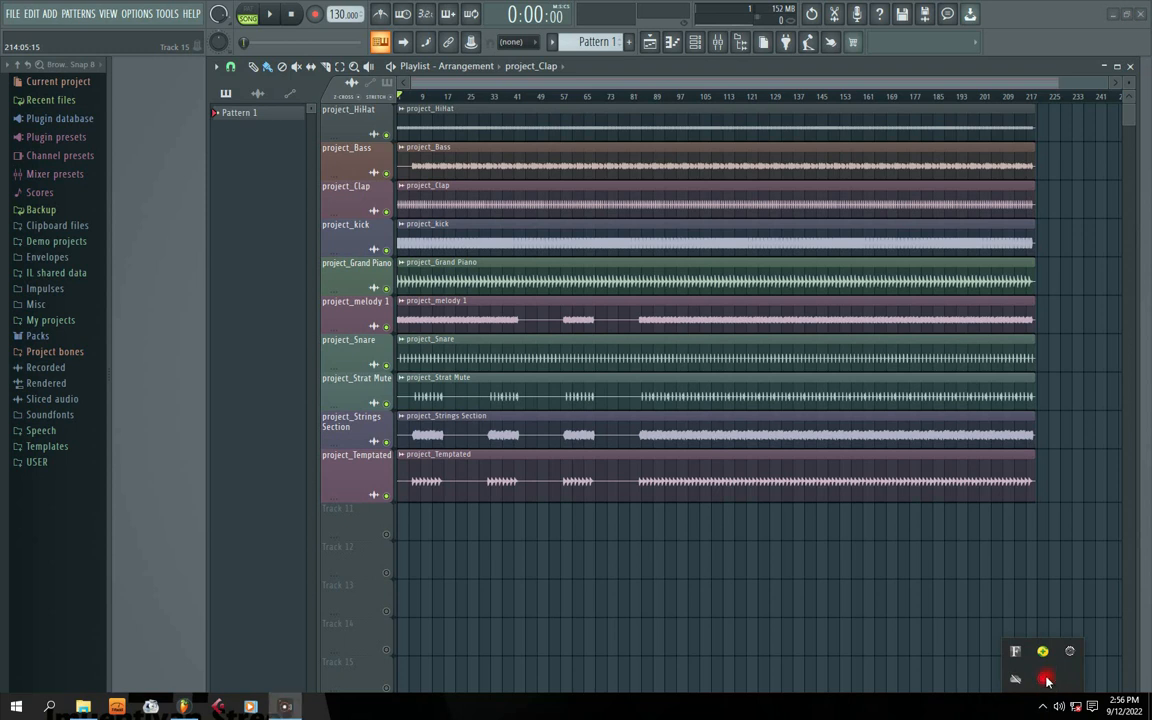
{"action": "left_click", "coordinate": [997, 676]}
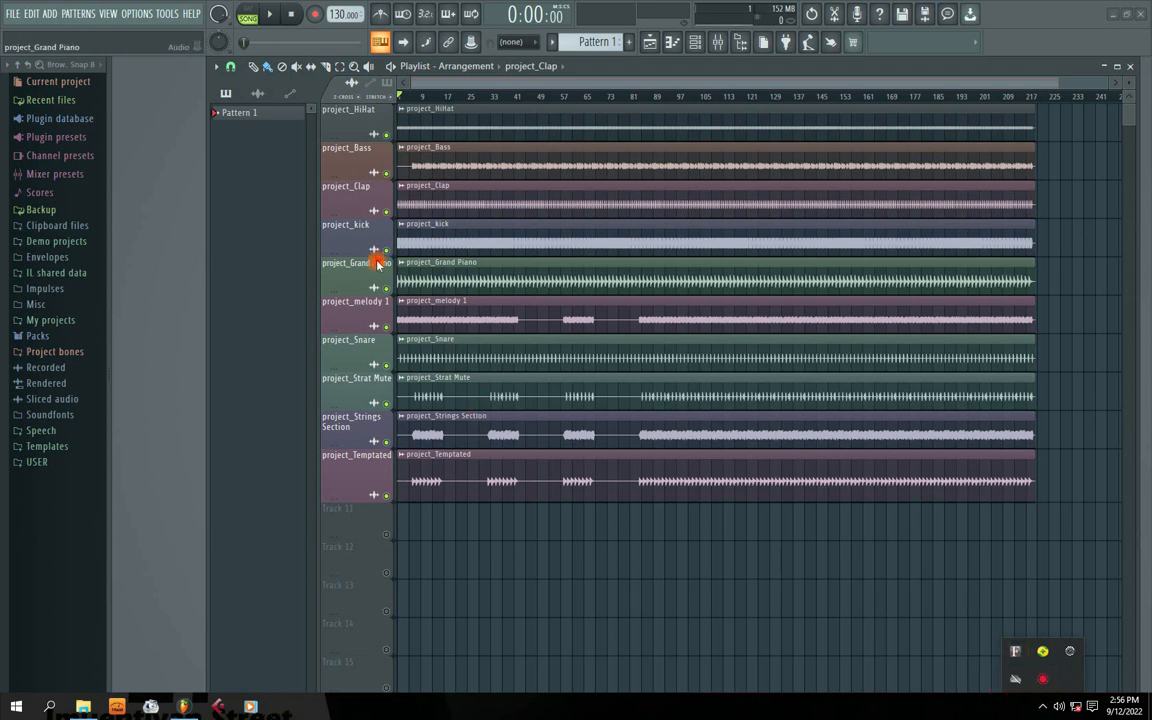
- Maximize the Playlist window, then briefly play the song and stop playback
{"action": "left_click", "coordinate": [613, 68]}
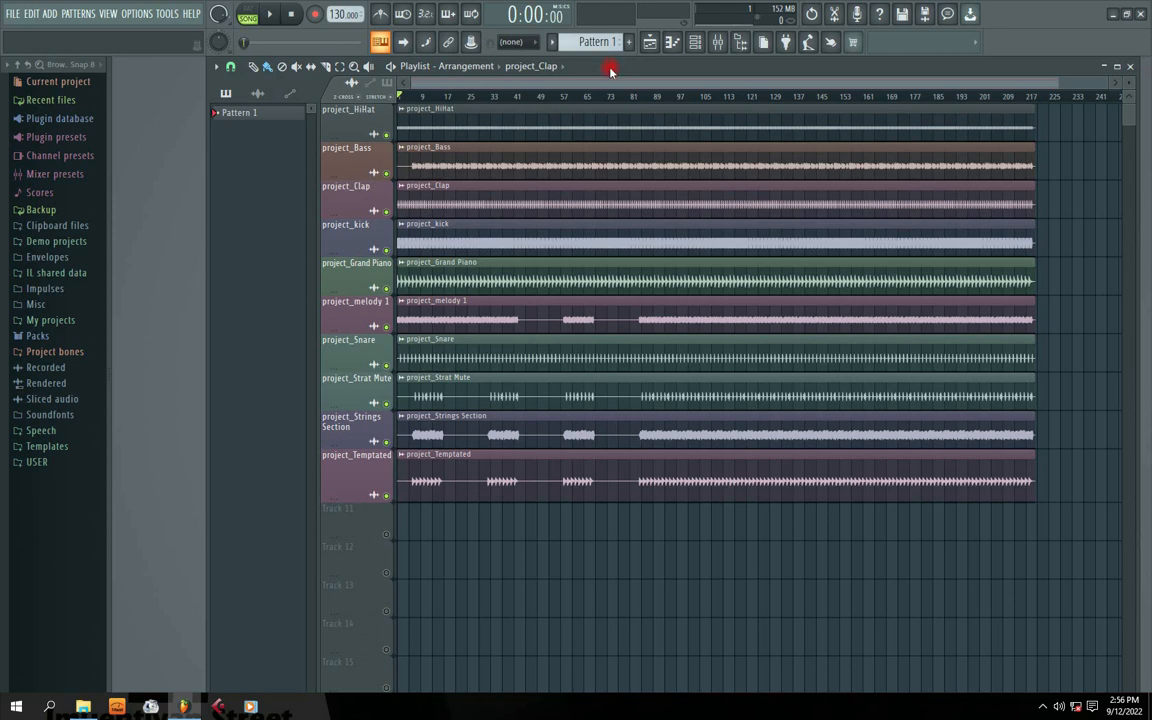
{"action": "double_click", "coordinate": [613, 68]}
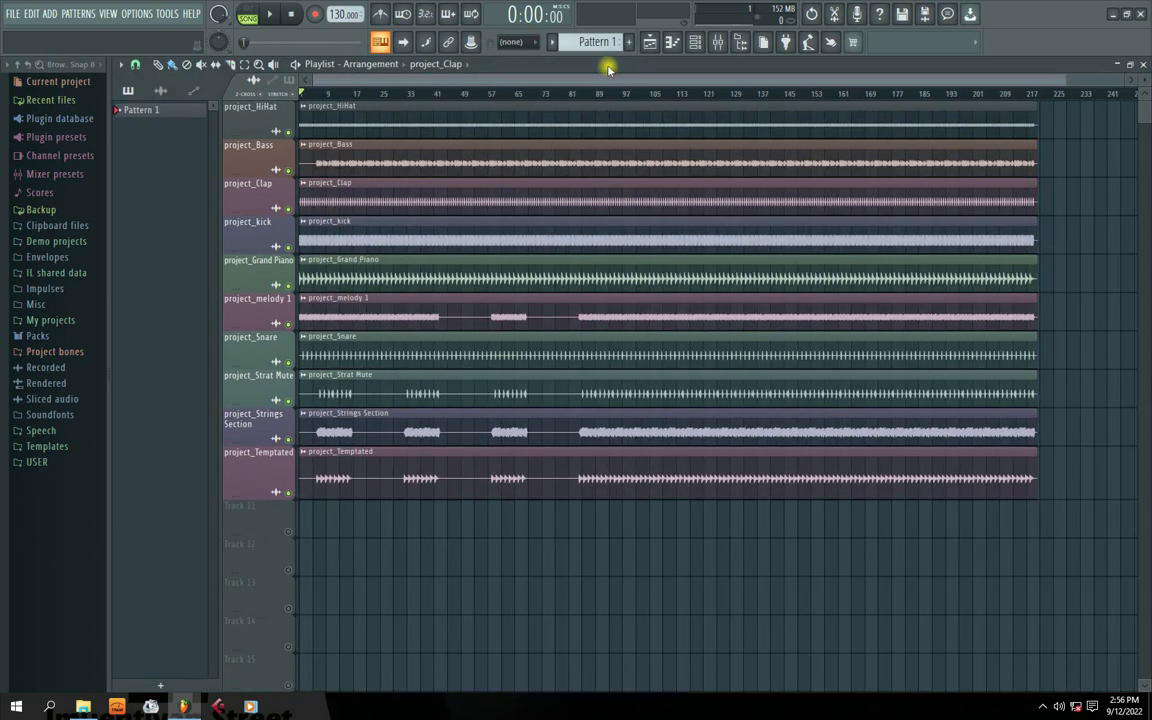
{"action": "left_click", "coordinate": [271, 14]}
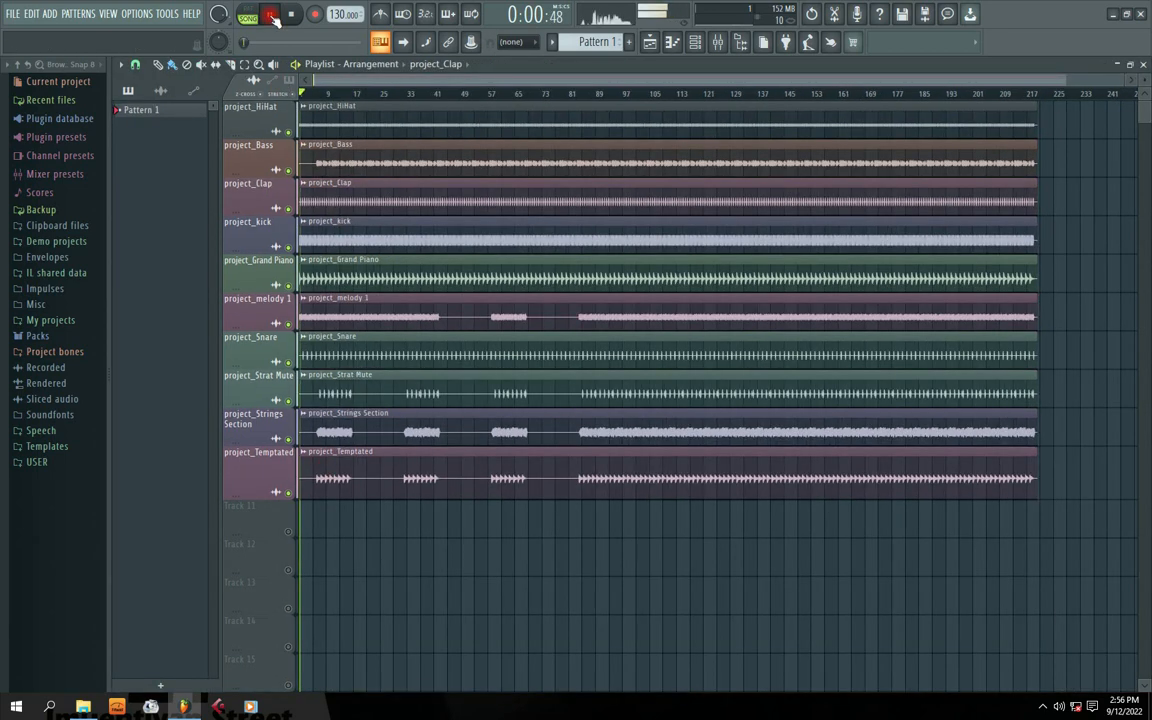
{"action": "left_click", "coordinate": [293, 15]}
{"action": "left_click", "coordinate": [288, 16]}
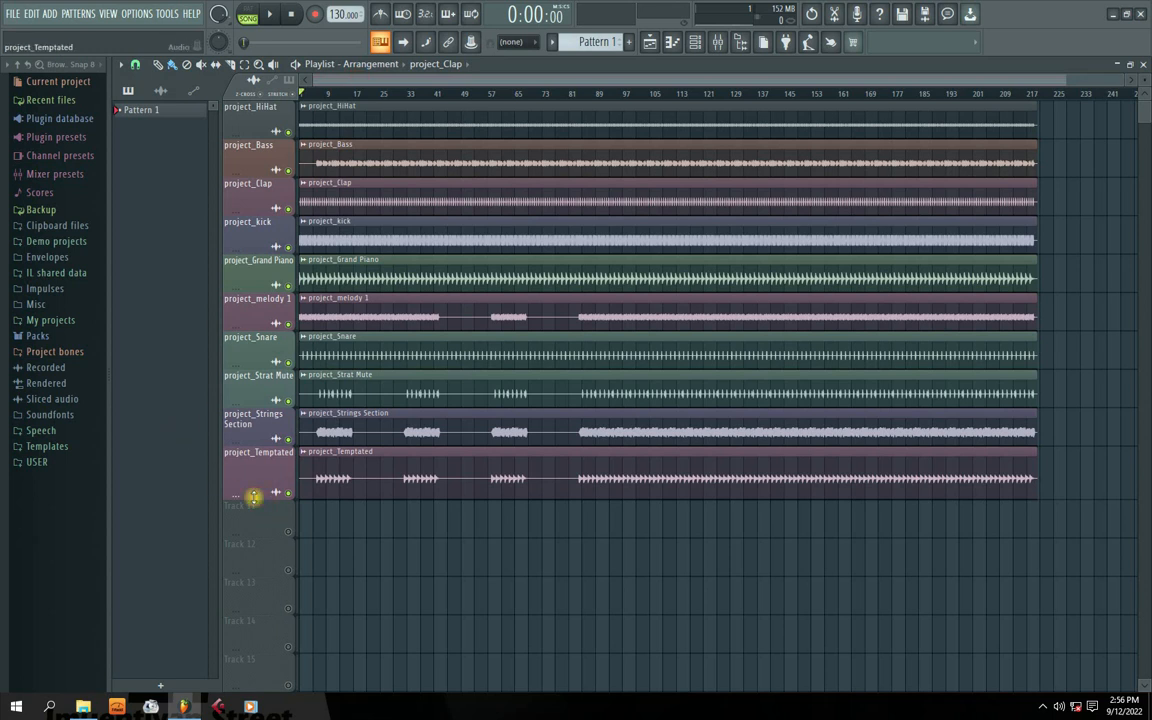
- Shrink all ten stem tracks from project_Temptated up to project_HiHat to thin rows and play the song from the start
{"action": "left_click_drag", "start_coordinate": [253, 497], "coordinate": [255, 134]}
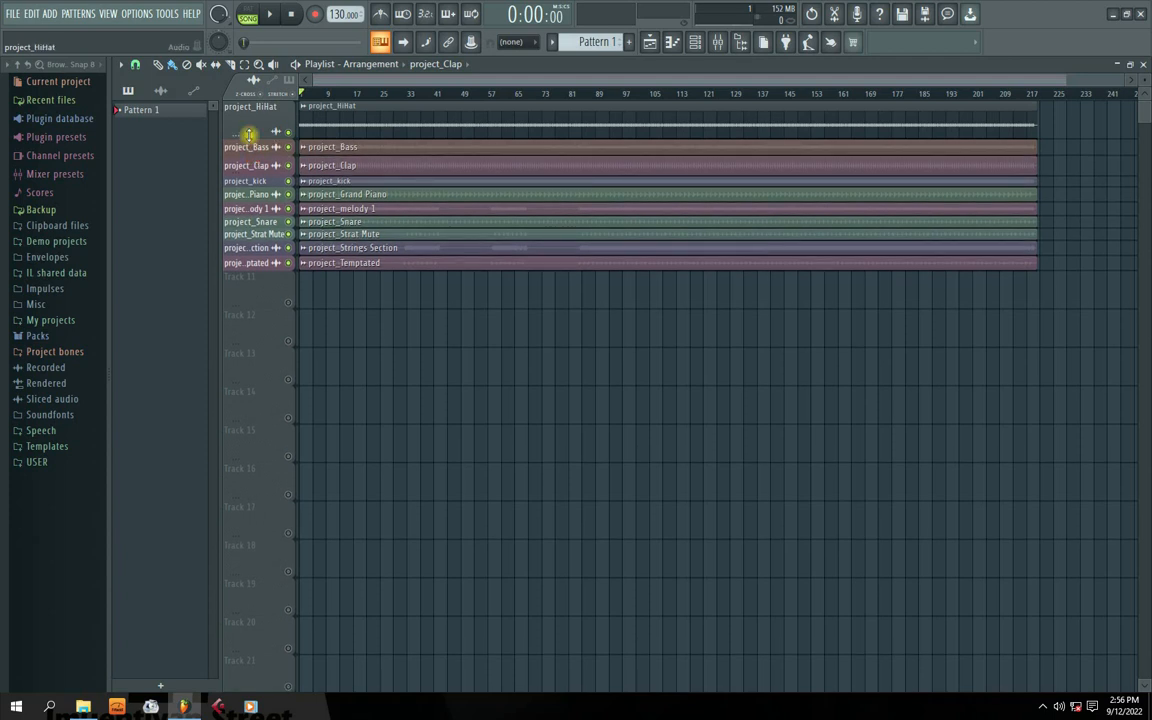
{"action": "left_click_drag", "start_coordinate": [248, 134], "coordinate": [253, 113]}
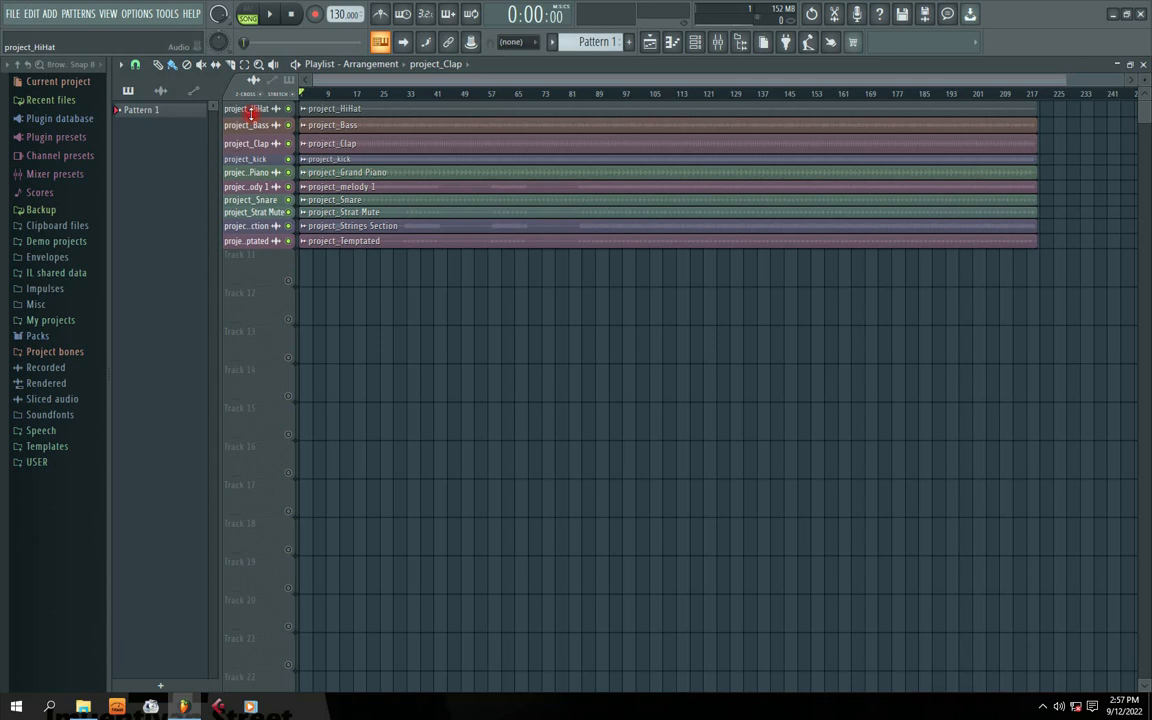
{"action": "left_click", "coordinate": [269, 15]}
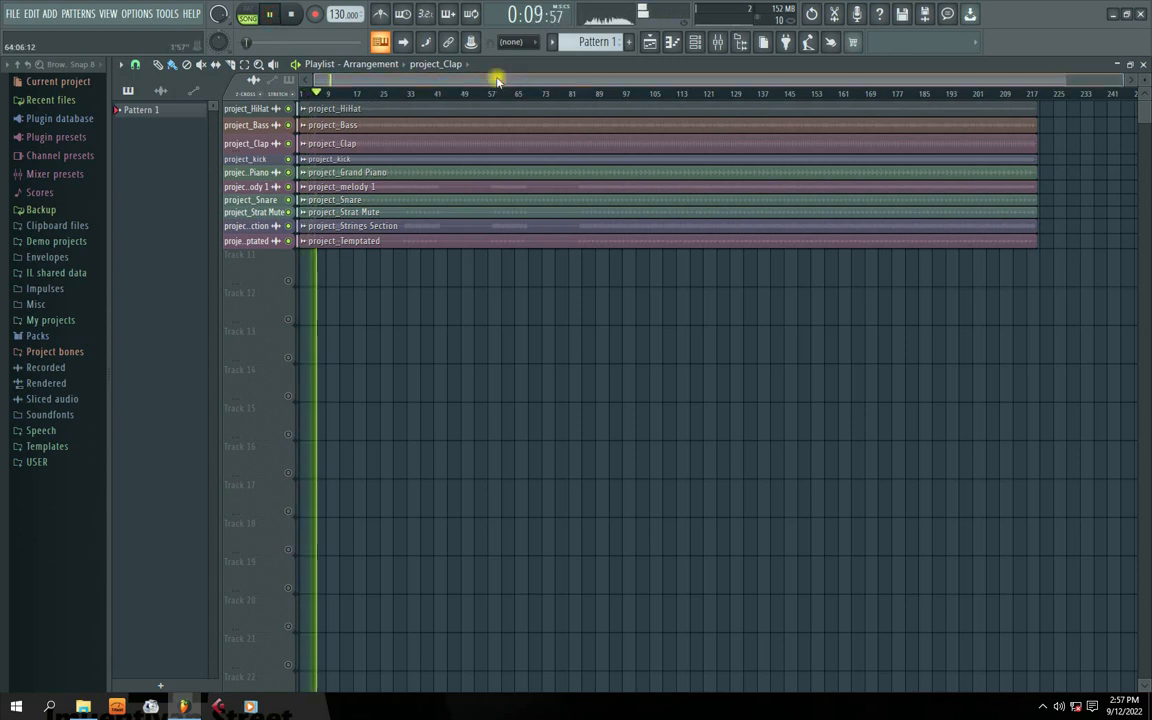
{"action": "left_click_drag", "start_coordinate": [496, 78], "coordinate": [452, 70]}
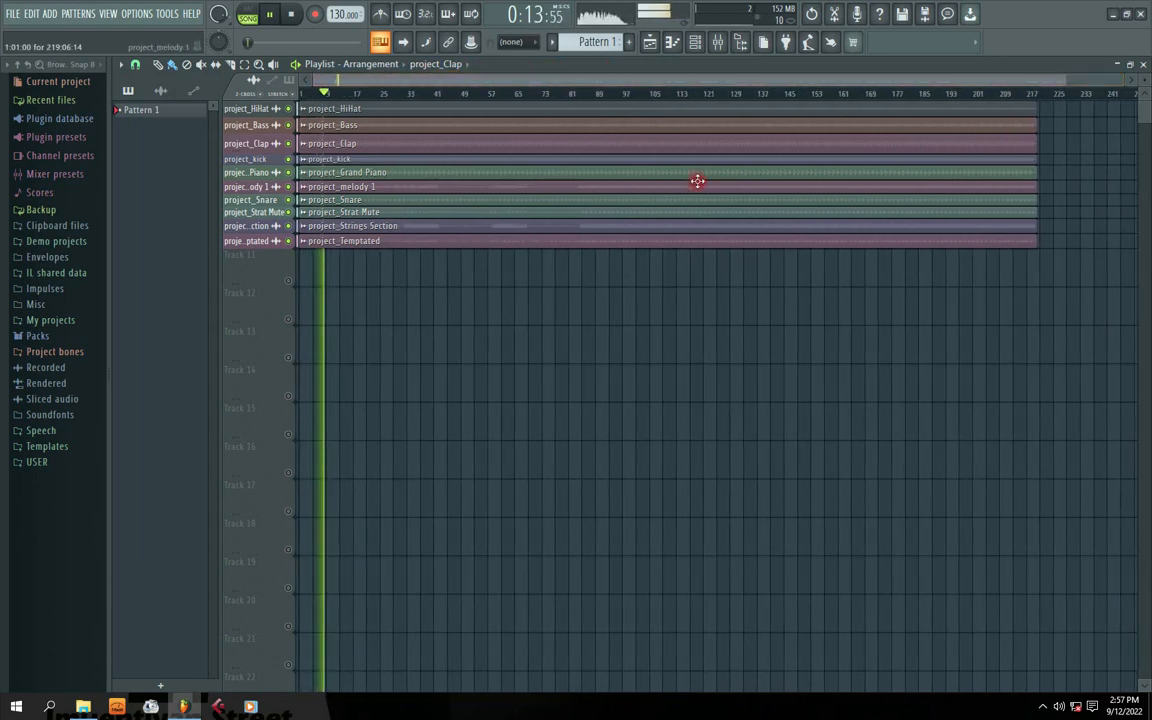